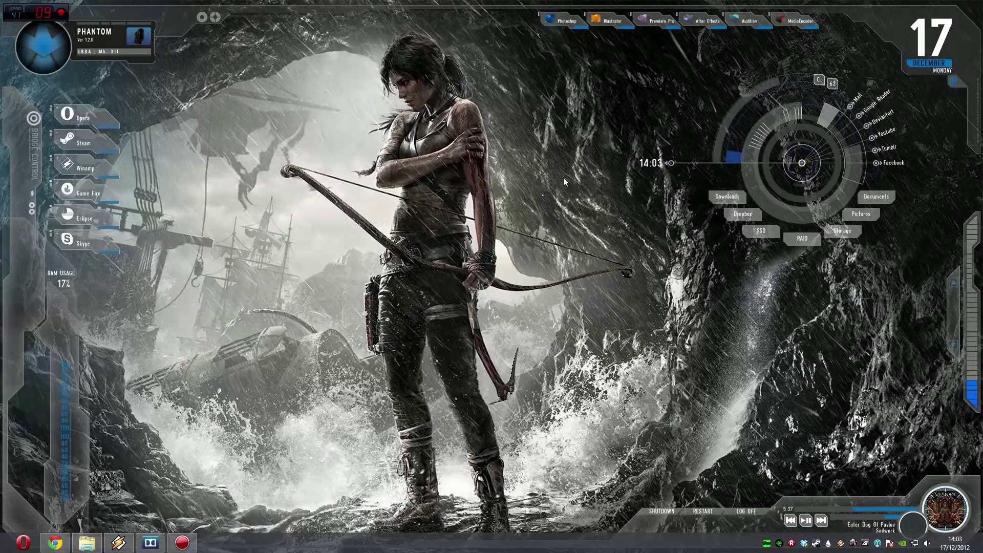
Open the RAID and Storage drives from the desktop launcher and close each folder window after viewing it
click(800, 239)
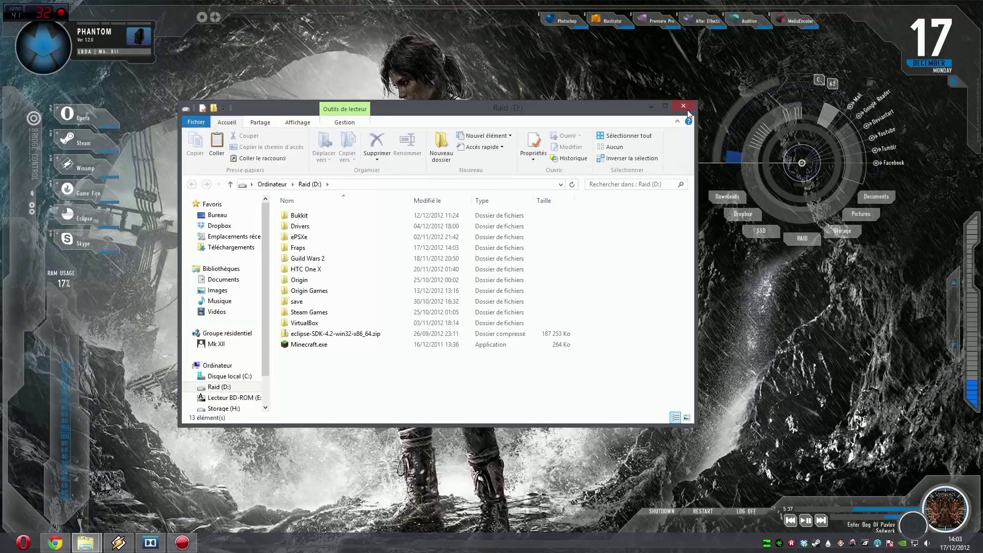
click(683, 106)
click(839, 232)
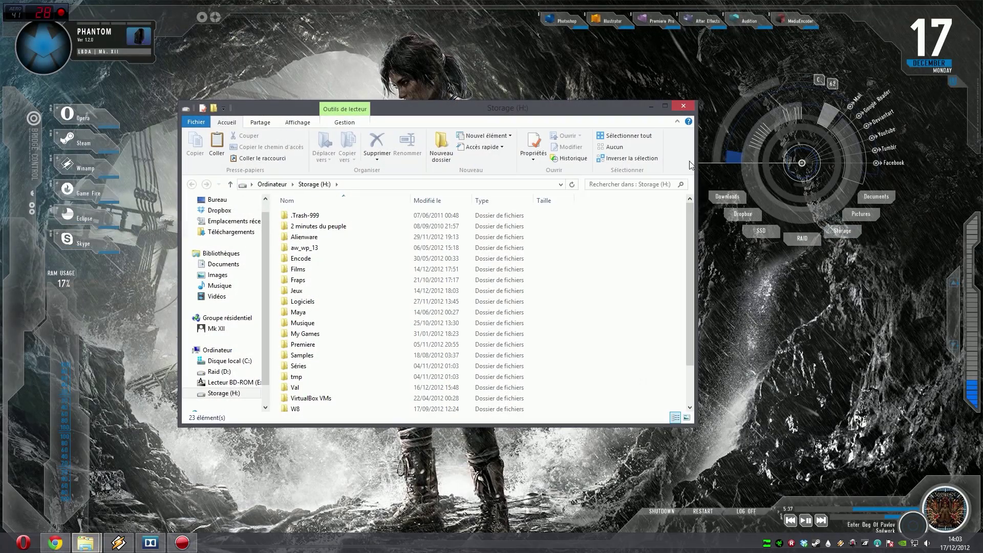
click(683, 105)
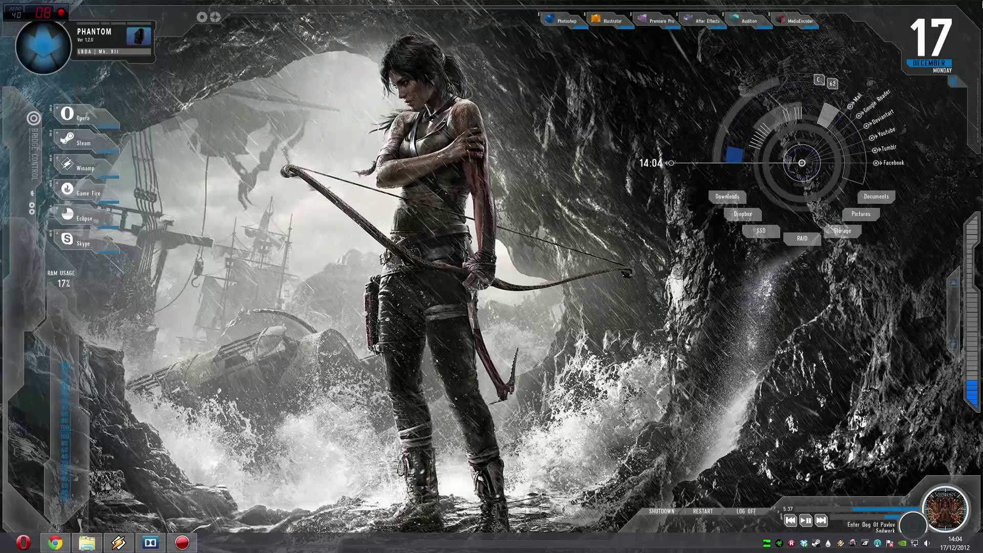
View the system's power options and dismiss them, and pause the music from the desktop player widget
key(super+c)
click(956, 377)
click(894, 478)
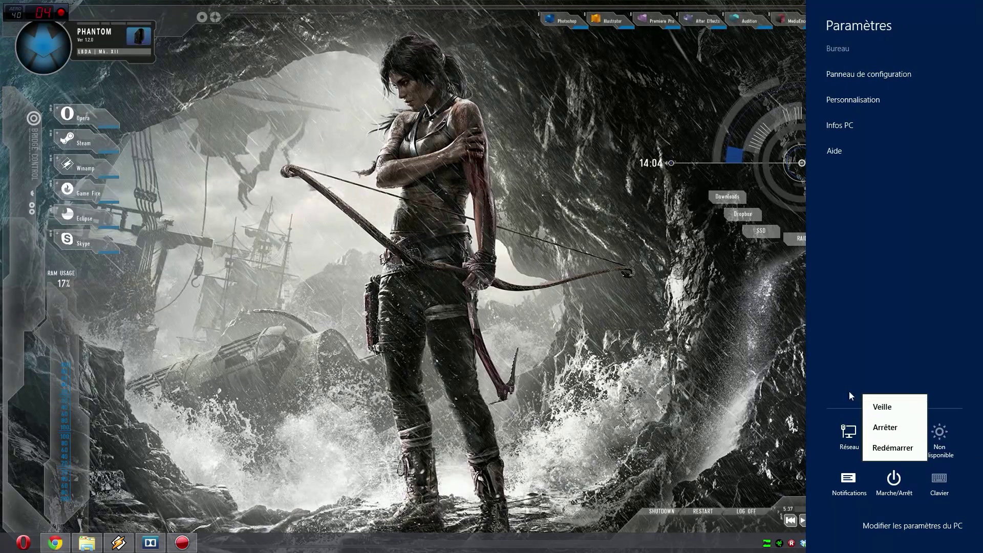
click(548, 374)
click(437, 361)
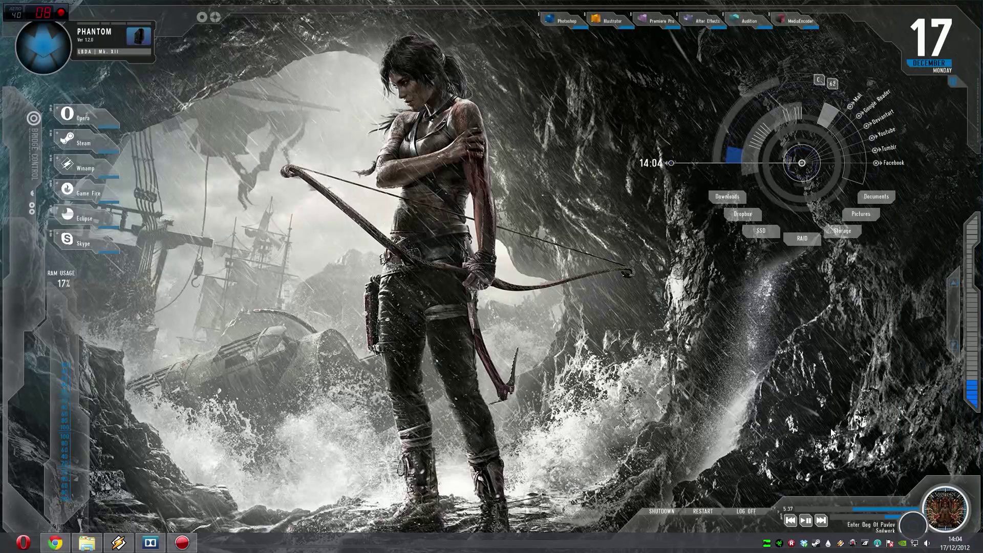
click(805, 523)
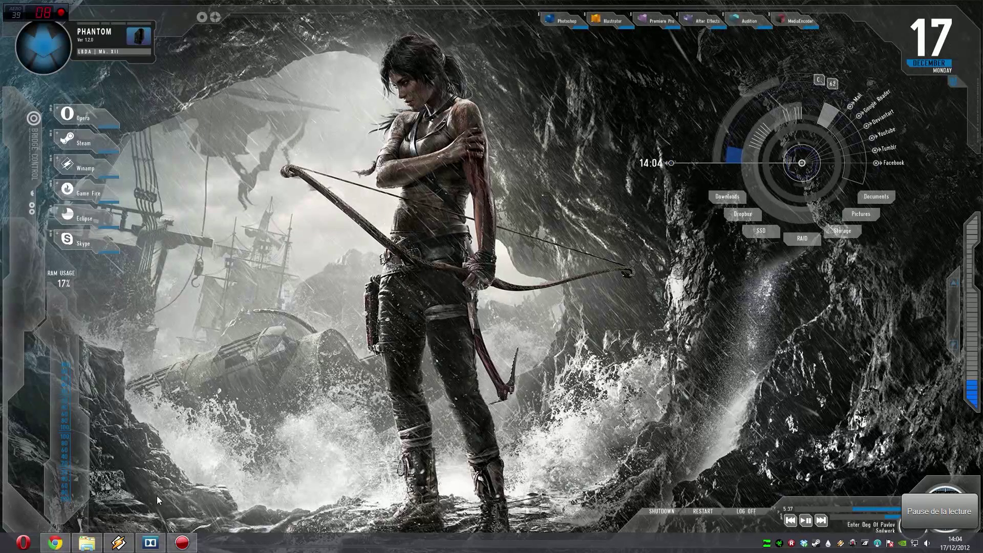
Open Task Manager, view the processor performance graphs, and close it
right_click(354, 544)
click(404, 513)
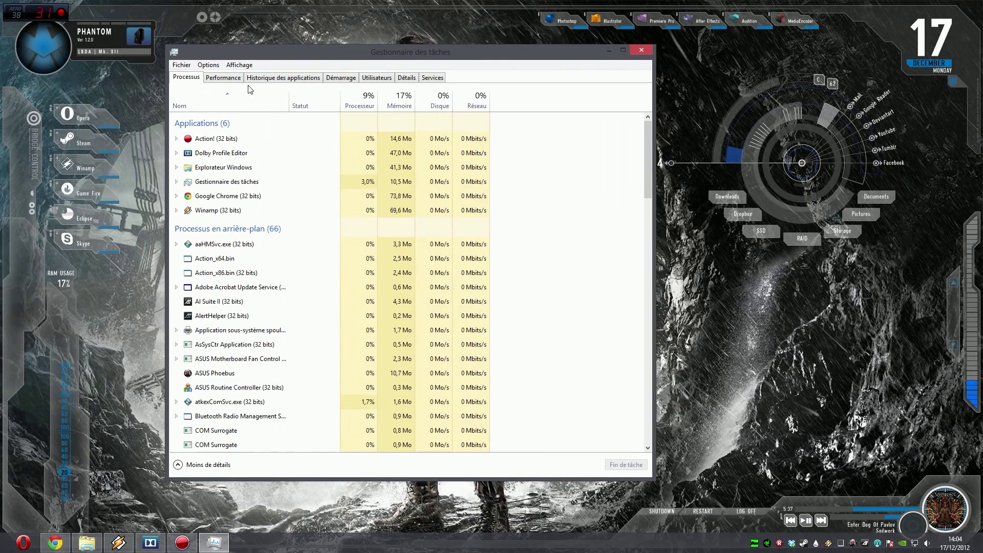
click(223, 78)
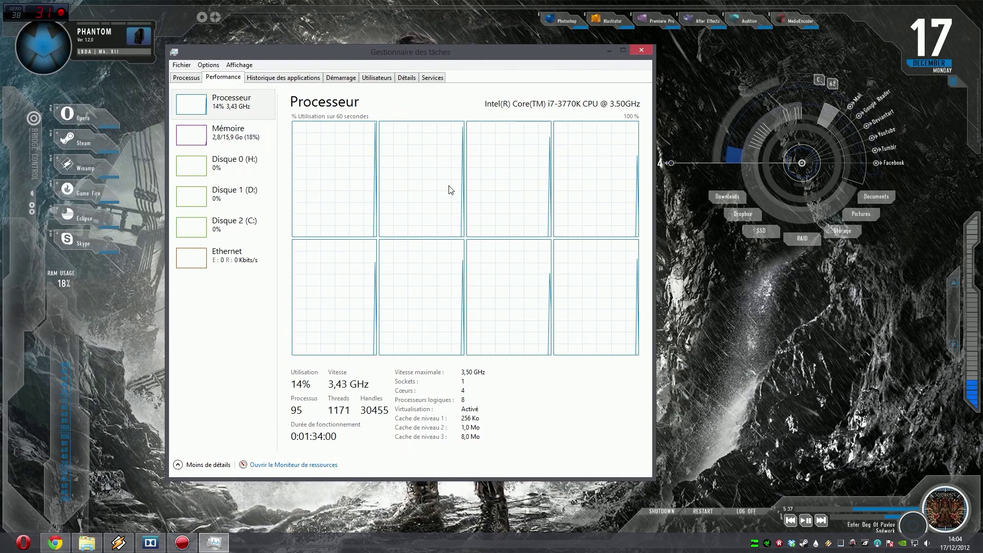
click(648, 50)
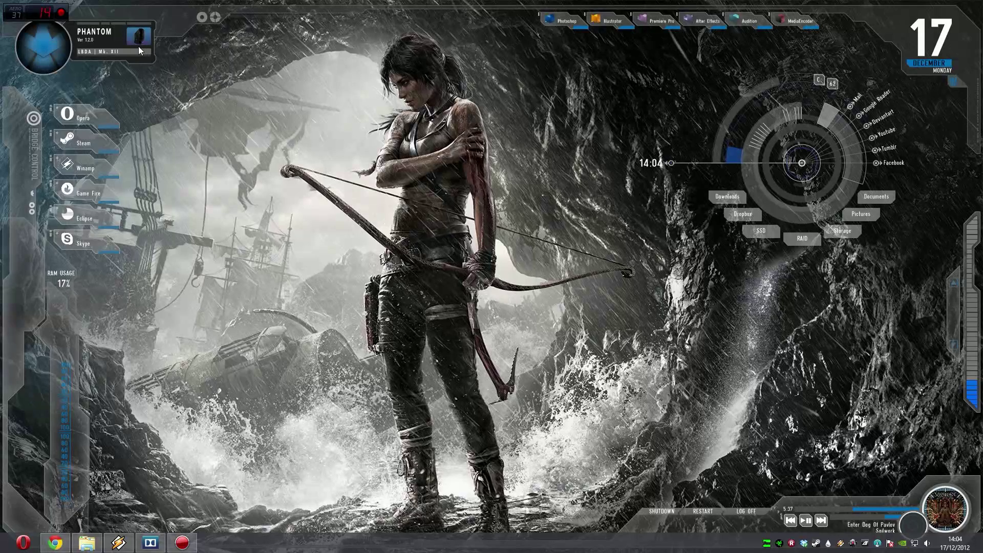
Open the user's profile folder with the desktop emblem and compare it with reaching it through the SSD drive's Utilisateurs folder, closing each window
click(57, 50)
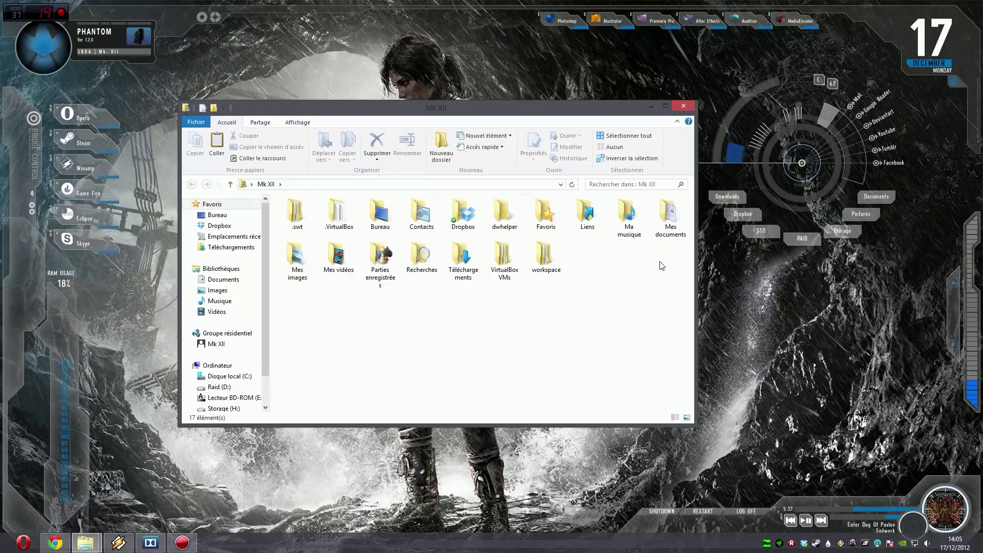
click(682, 106)
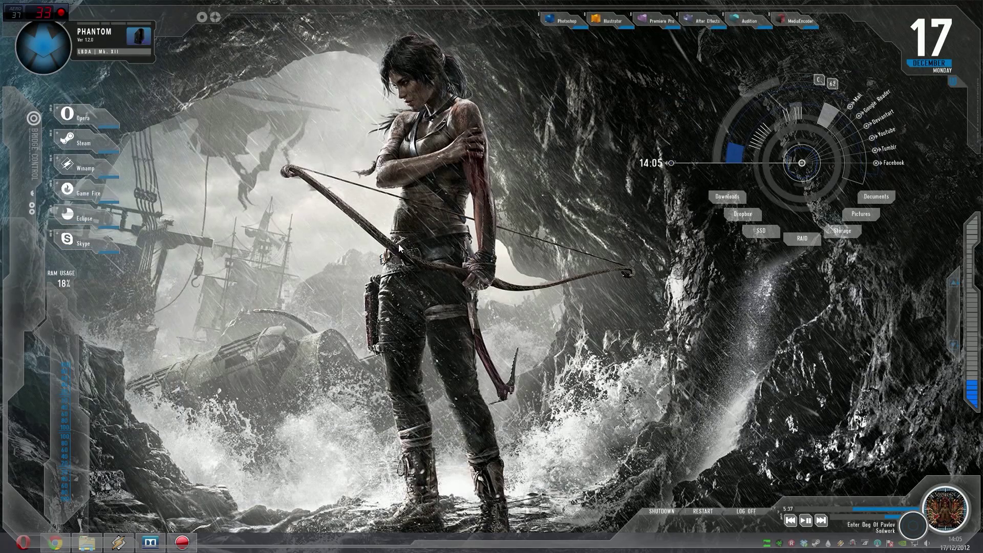
click(760, 231)
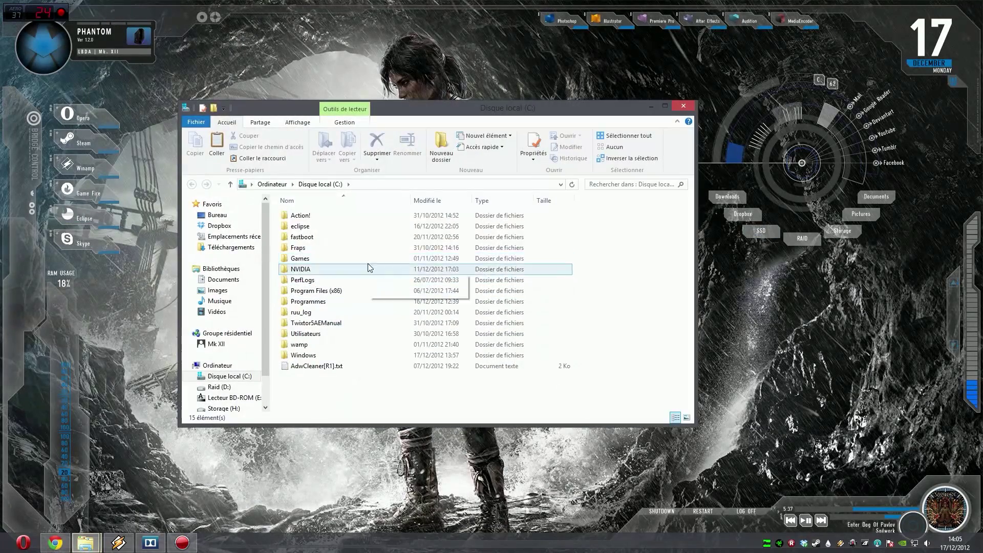
double_click(338, 333)
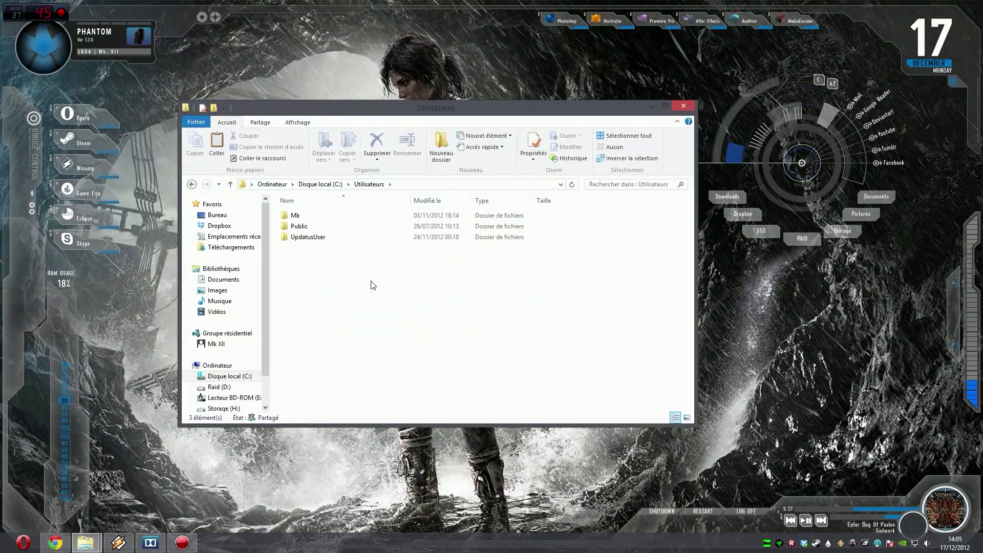
double_click(327, 215)
click(683, 105)
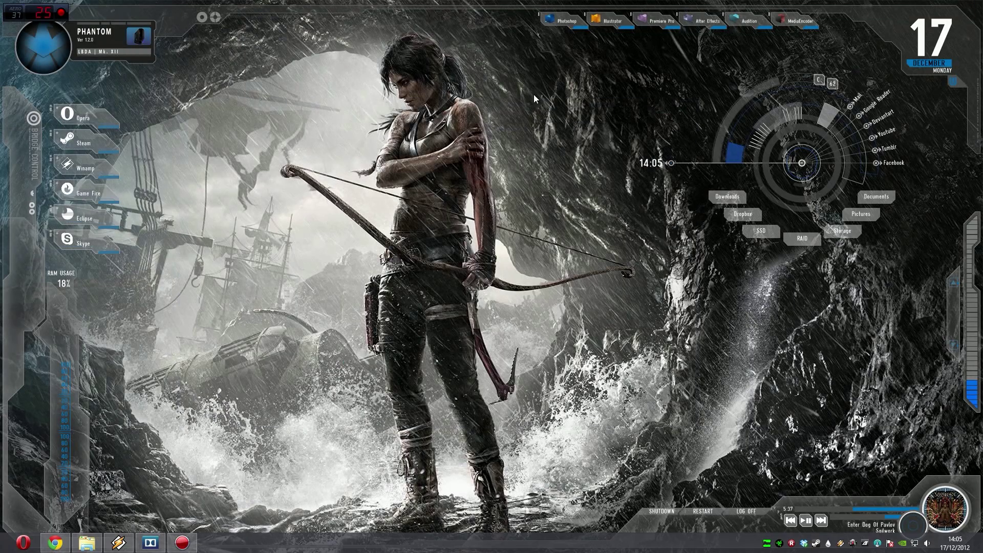
click(43, 46)
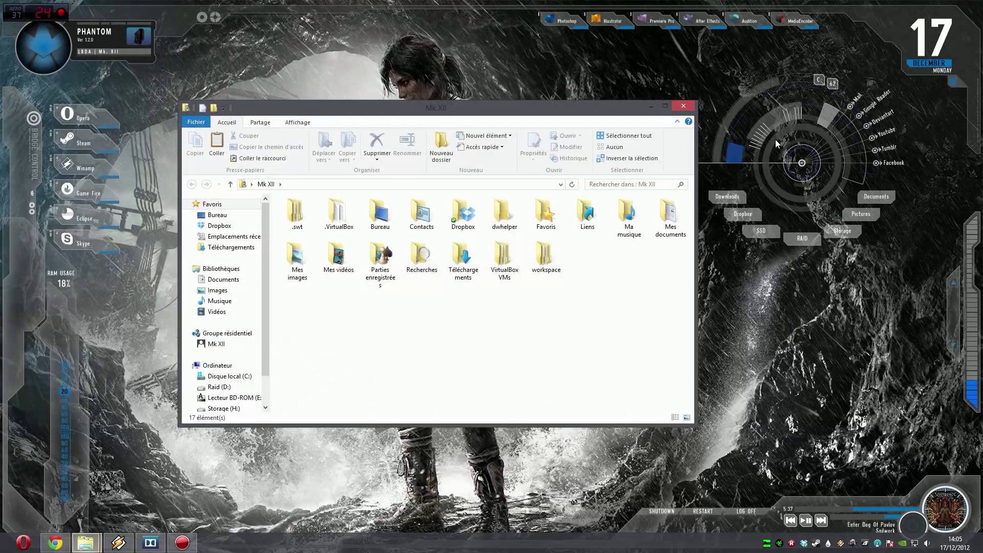
click(683, 106)
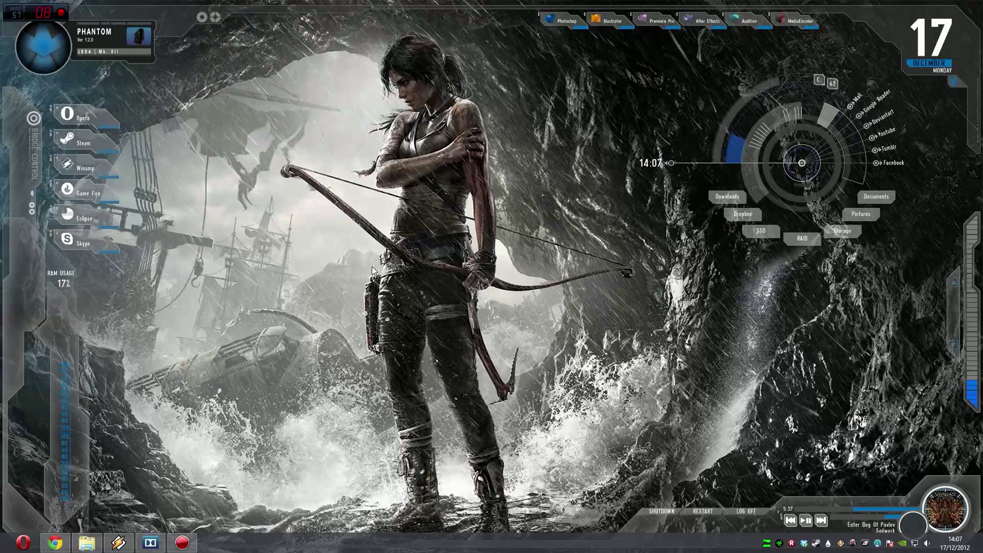
Look through all tile groups on the Start screen and return to the desktop
key(super)
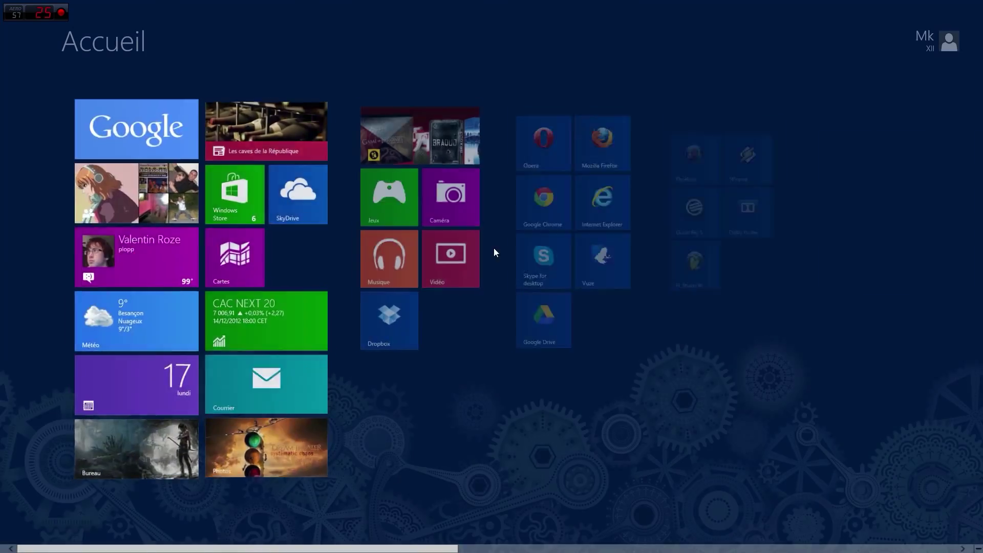
scroll(801, 285, down, 10)
scroll(801, 285, up, 10)
key(super)
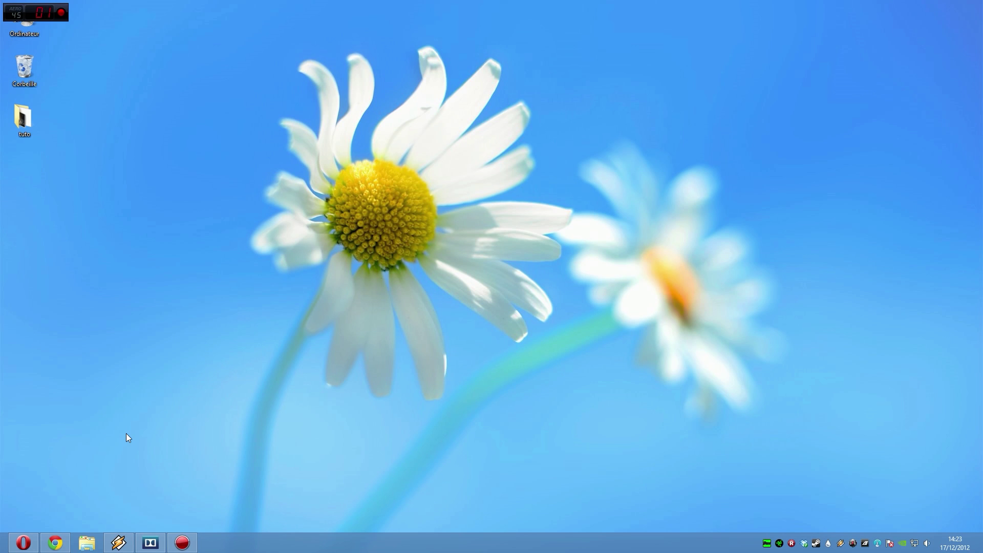
Switch to Opera, view the Rainmeter home page and its download section, and clear the windows from the desktop
click(26, 542)
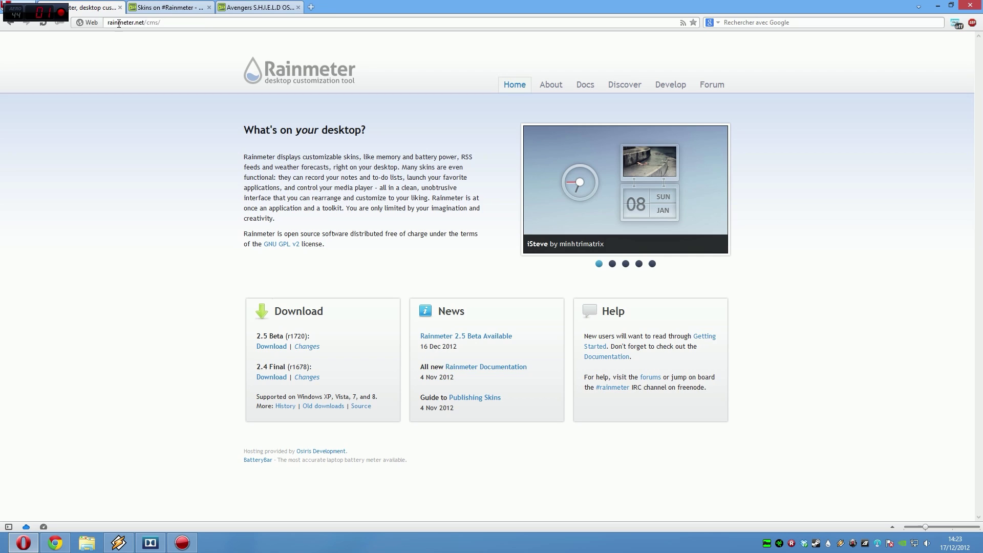
click(144, 23)
click(195, 271)
click(263, 348)
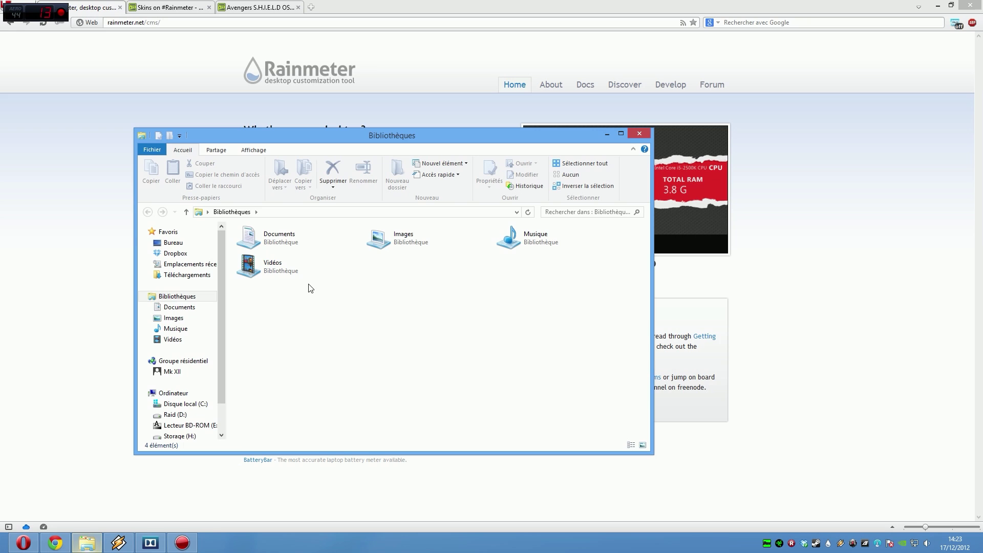
click(644, 136)
click(936, 5)
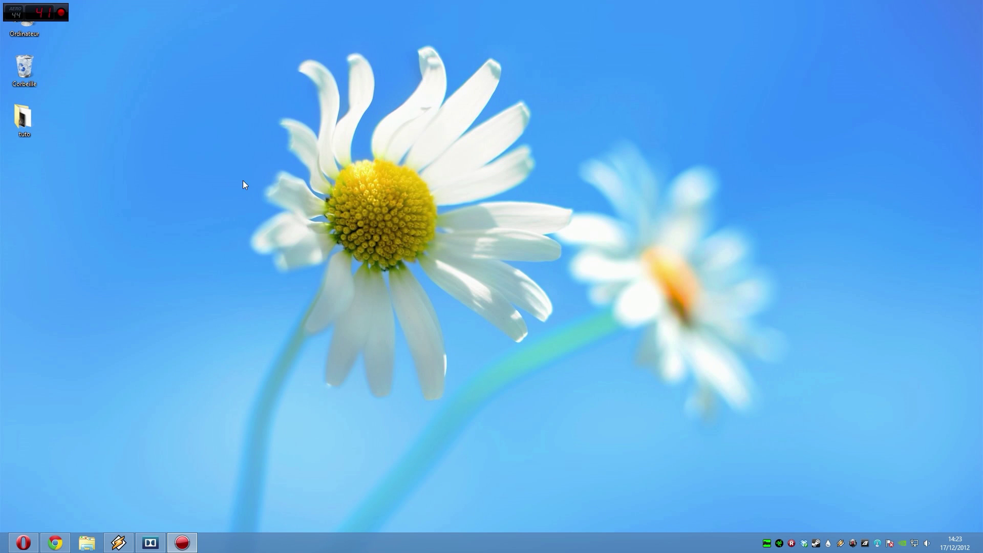
Open the tuto folder on the desktop, point out the Rainmeter-2.5-r1706-beta.exe installer, and close the folder
double_click(23, 119)
click(441, 256)
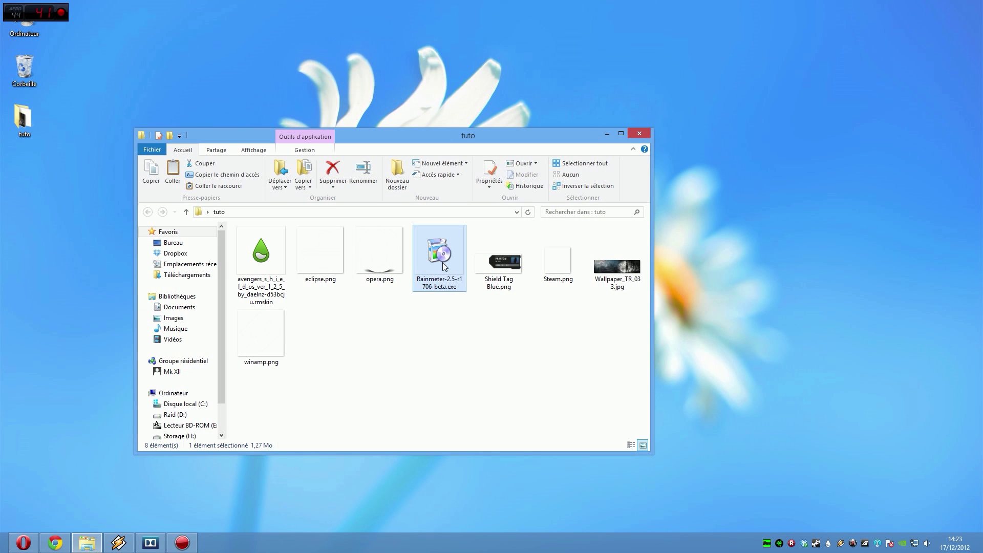
click(495, 363)
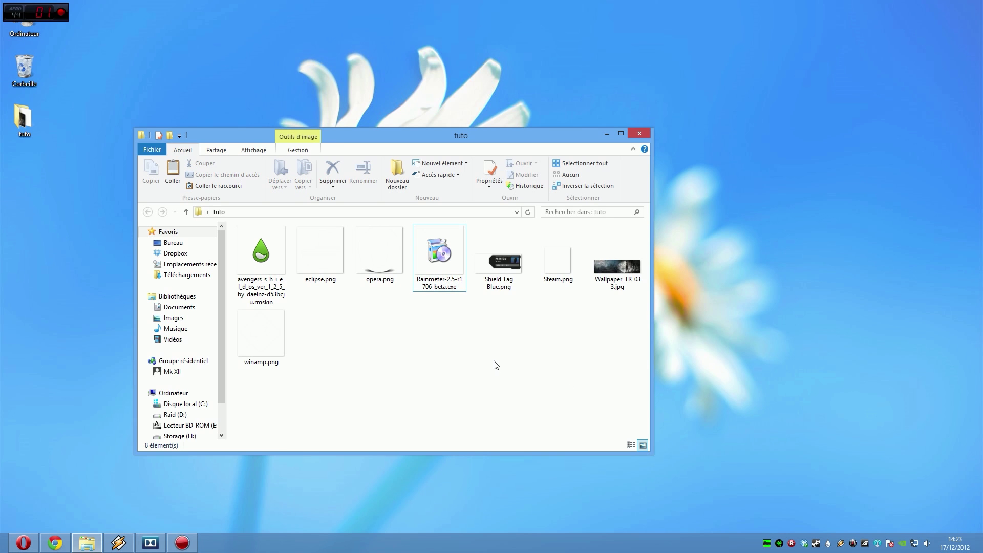
click(638, 134)
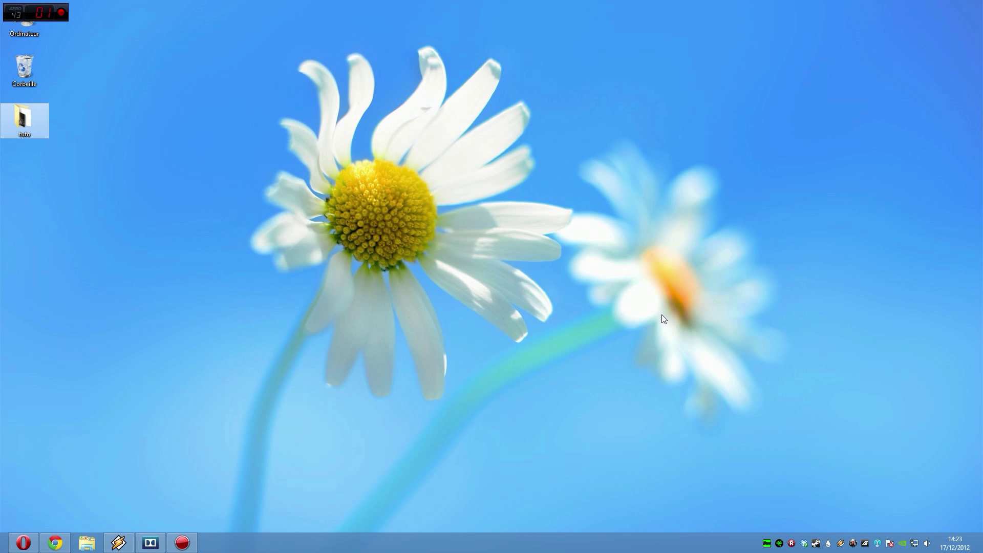
Open the Rainmeter manager, look through its themes, settings and skins pages, and close it
click(827, 543)
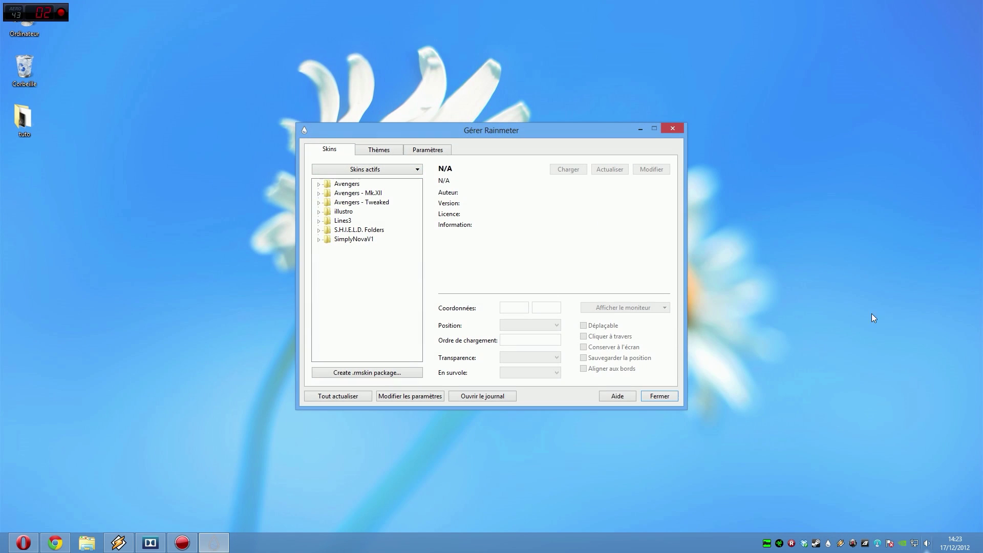
click(371, 154)
click(437, 152)
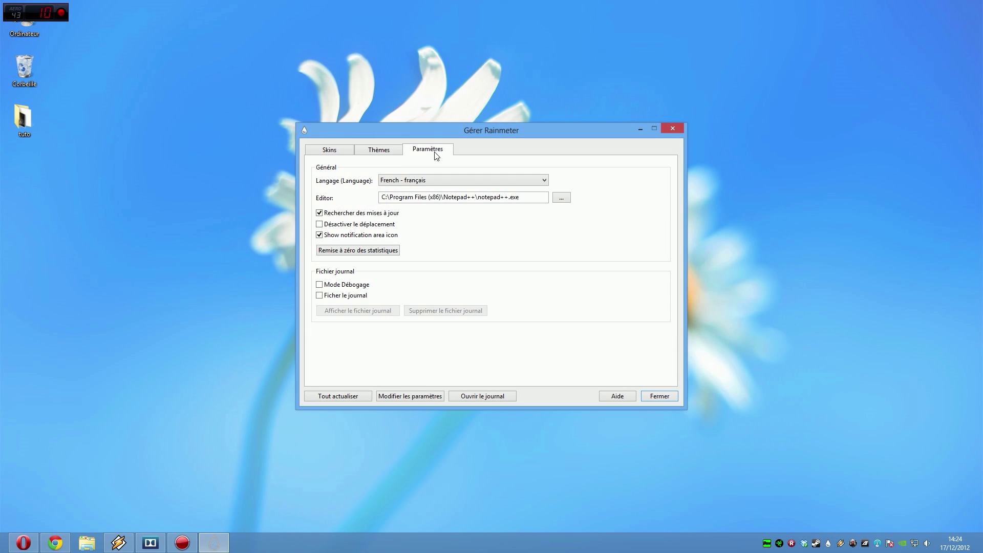
click(346, 149)
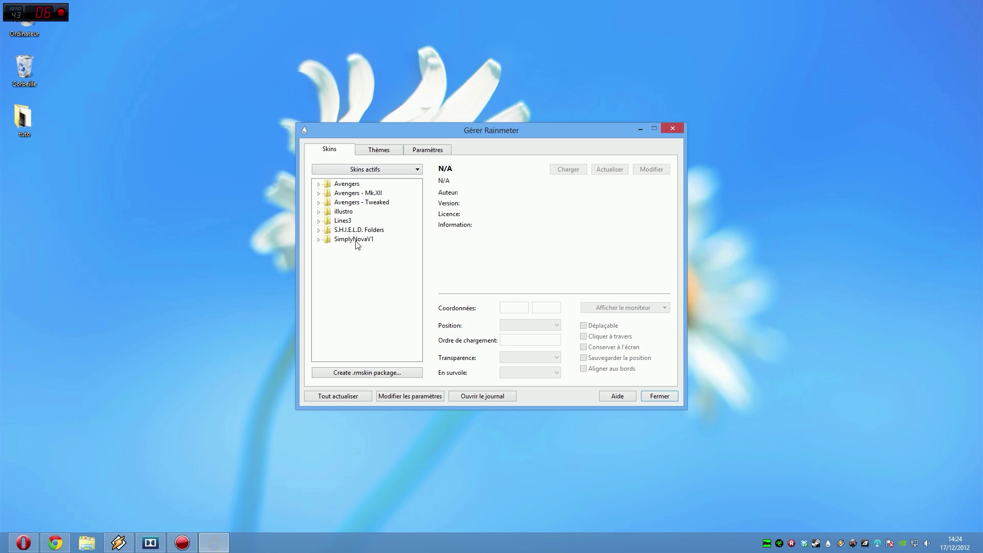
click(656, 397)
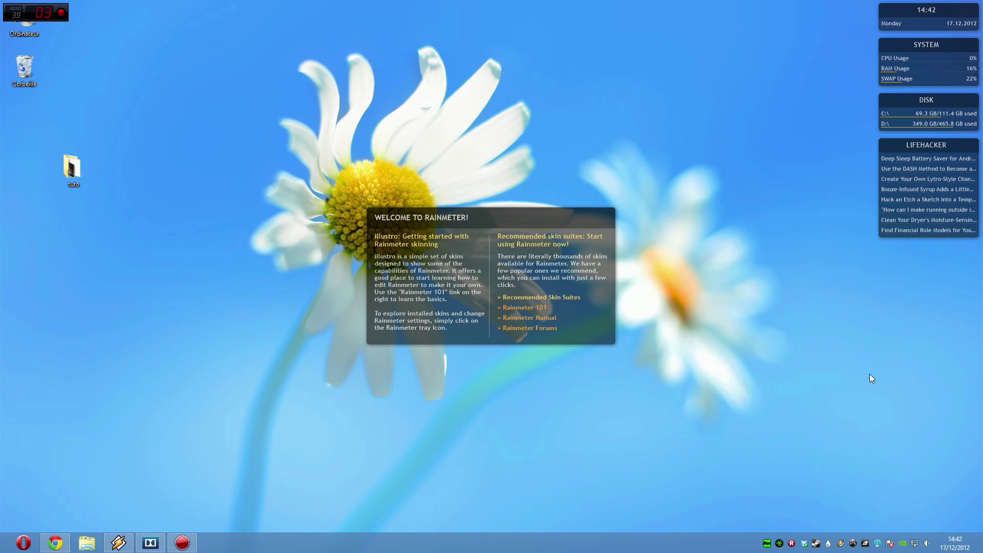
Unload the default illustro welcome, feeds, disk, system and clock skins from the desktop
right_click(533, 223)
click(573, 338)
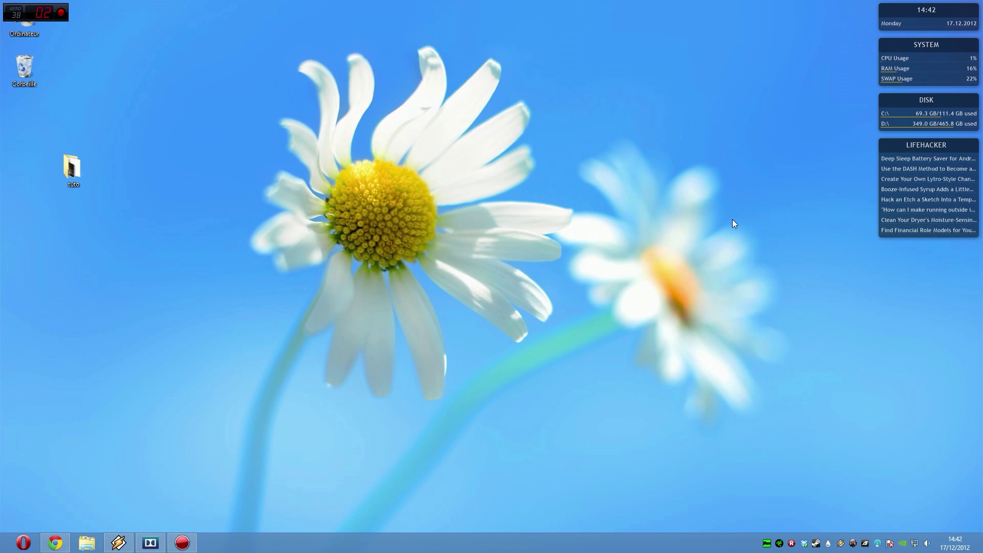
right_click(910, 146)
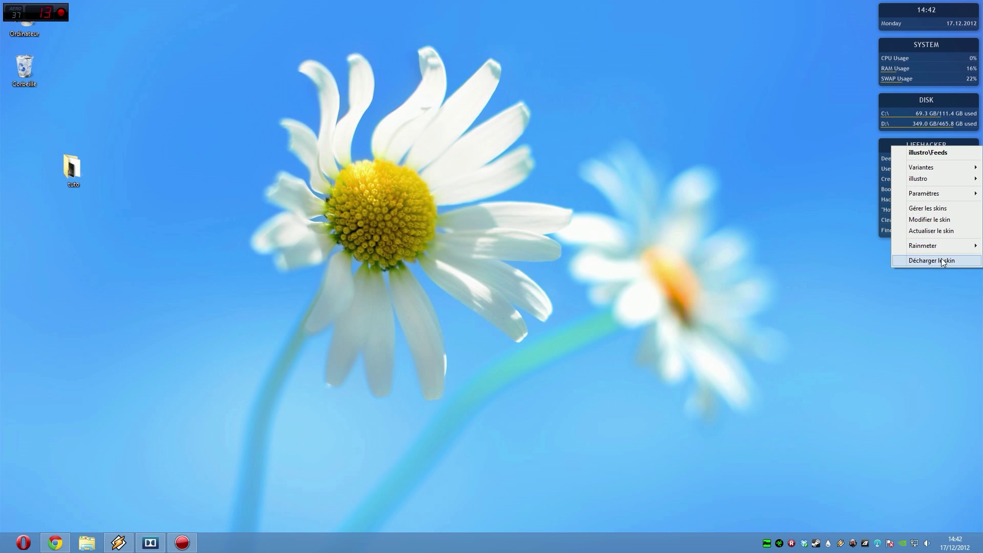
click(957, 261)
right_click(936, 95)
click(939, 207)
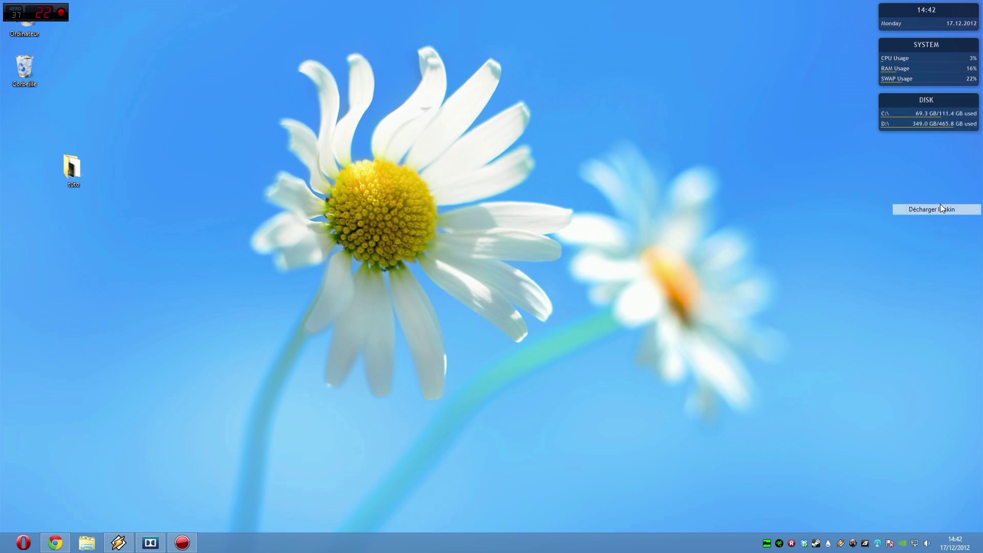
right_click(934, 76)
click(941, 190)
right_click(925, 23)
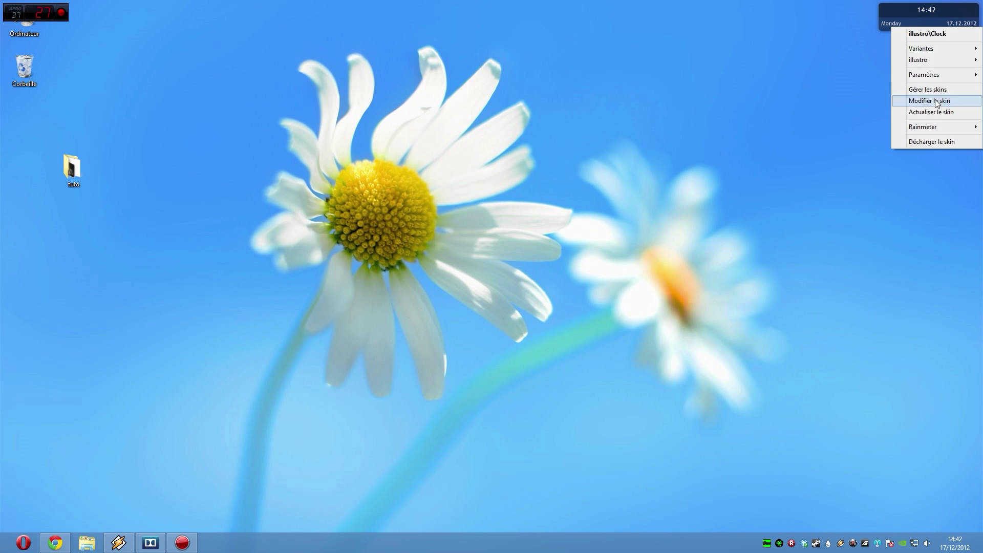
click(930, 142)
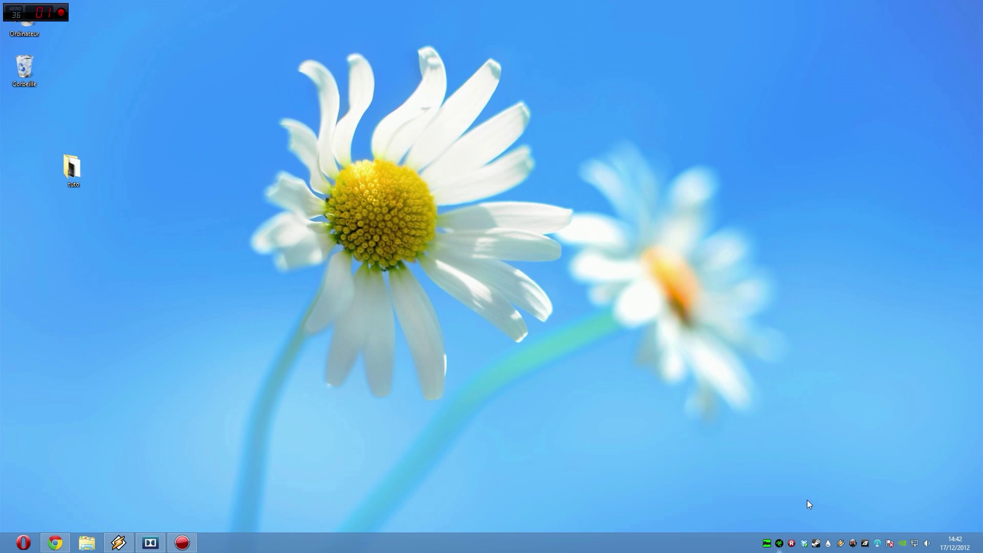
Open the Rainmeter manager to view the installed skin folders, and close it
double_click(828, 543)
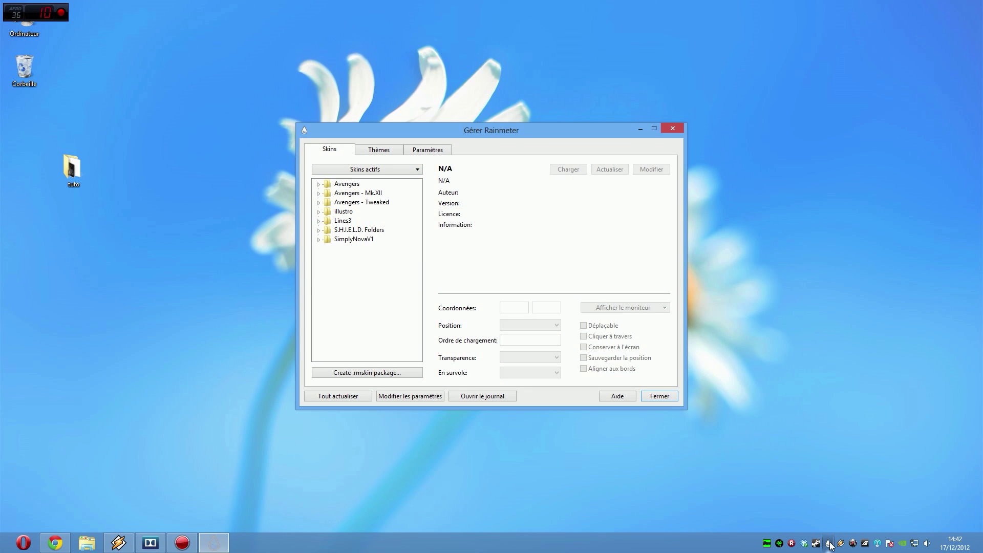
click(660, 398)
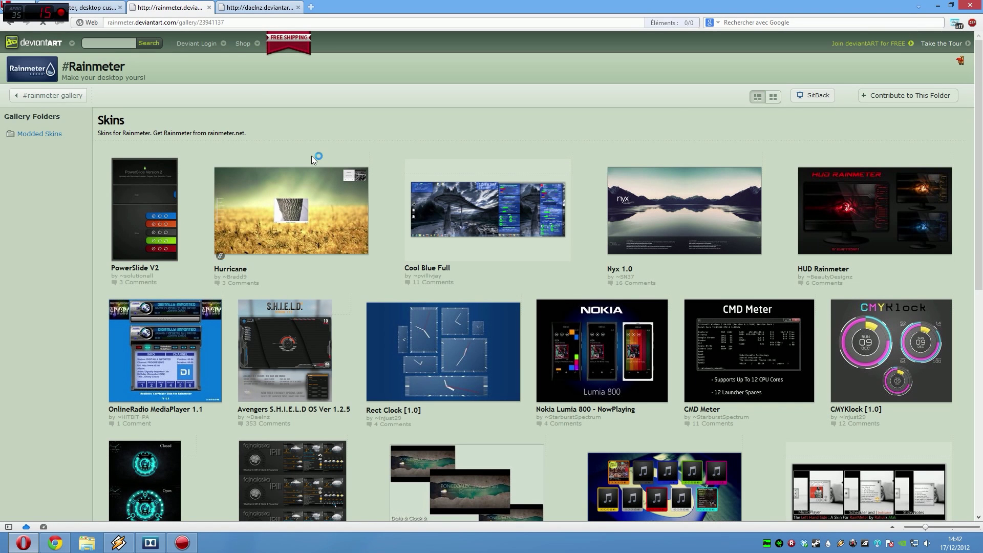
Look over the home page of the #Rainmeter group on deviantART and its web address
click(82, 96)
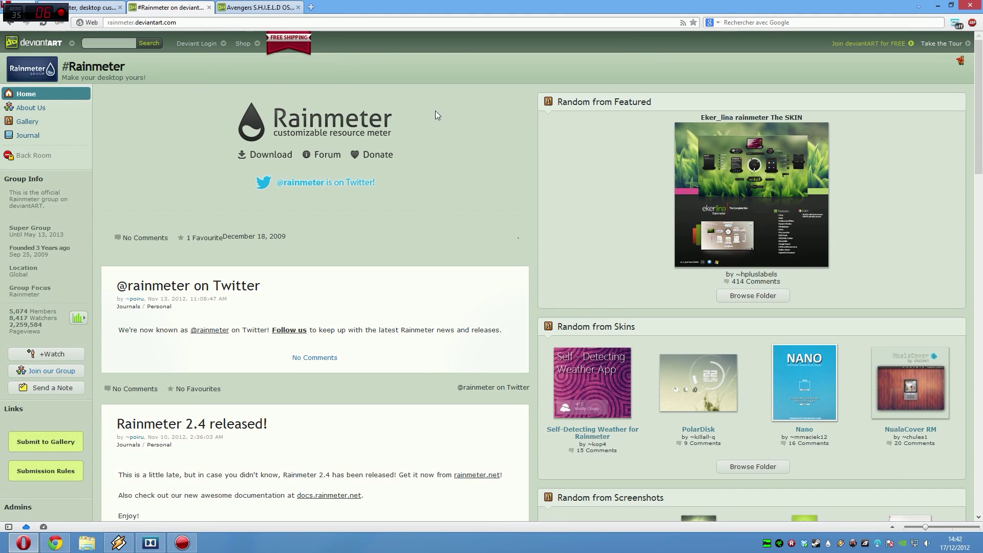
scroll(165, 151, down, 7)
scroll(249, 325, up, 7)
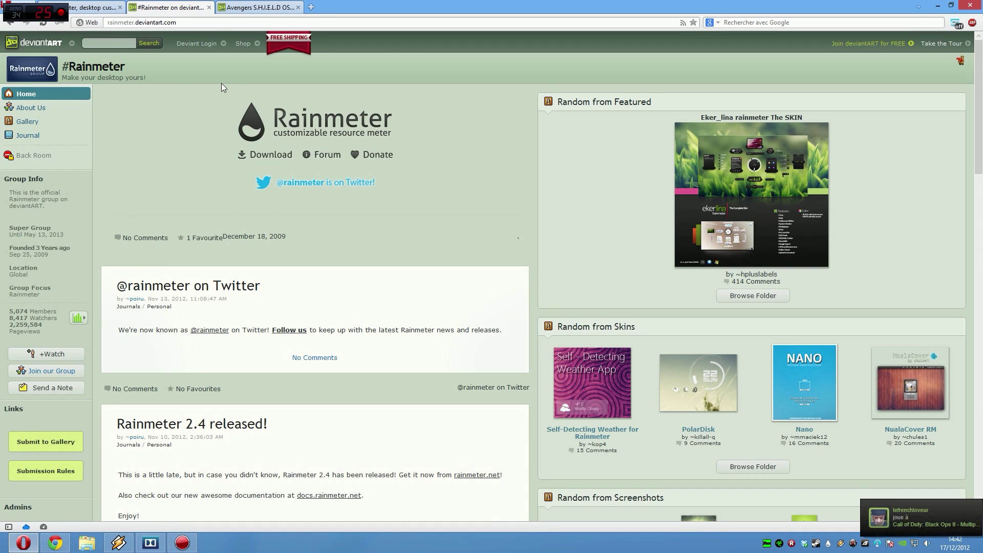
click(214, 23)
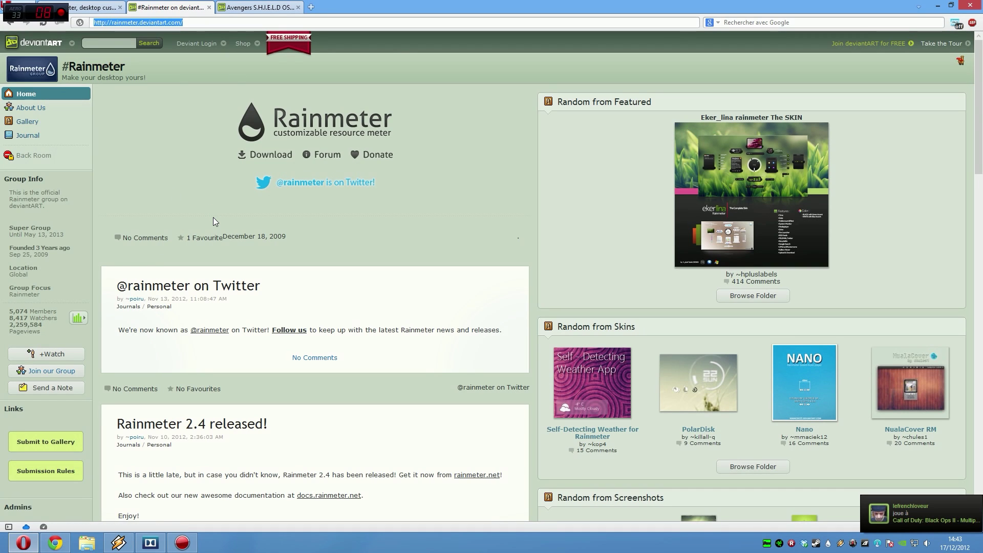
click(214, 221)
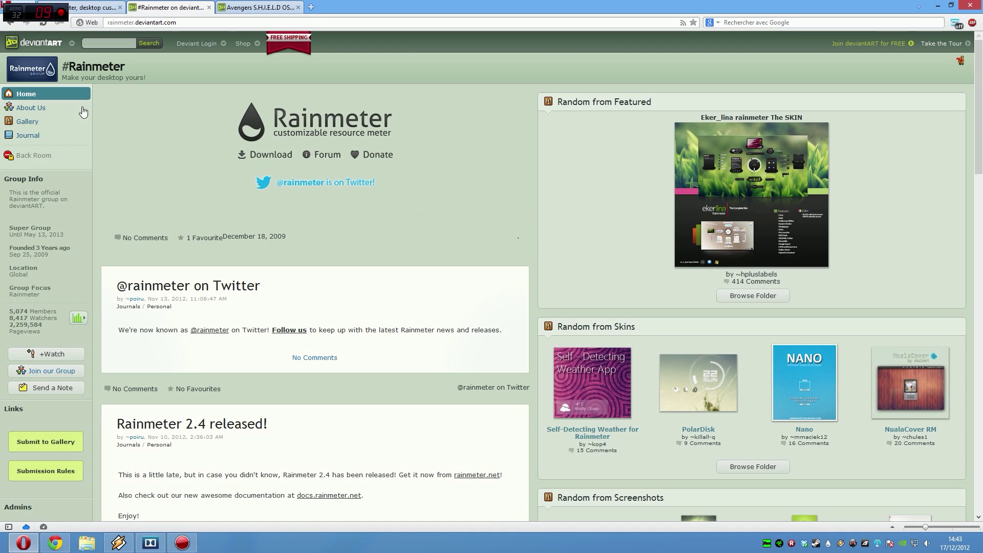
Open the Rainmeter group's gallery and browse the first page of its Skins folder
click(25, 122)
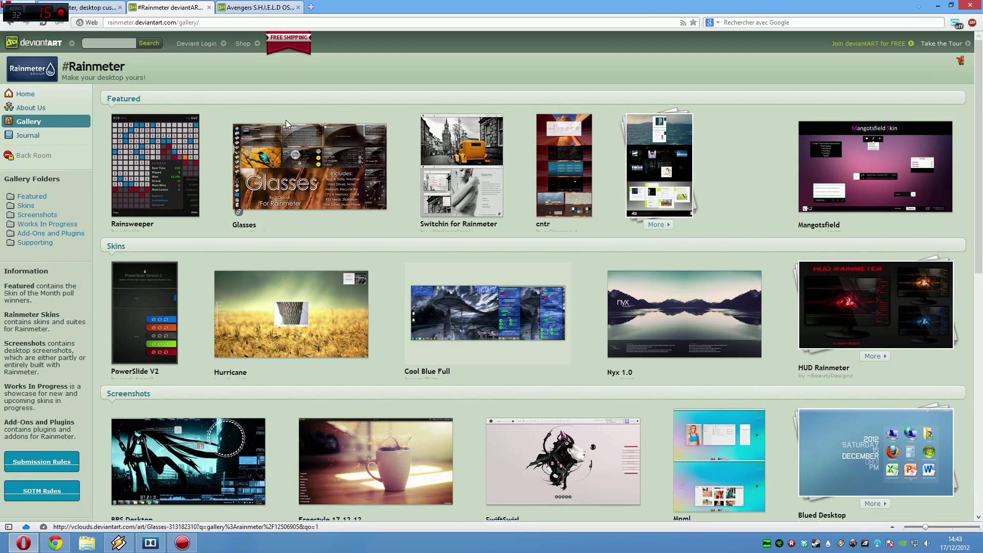
scroll(395, 283, down, 4)
scroll(307, 256, up, 4)
click(120, 247)
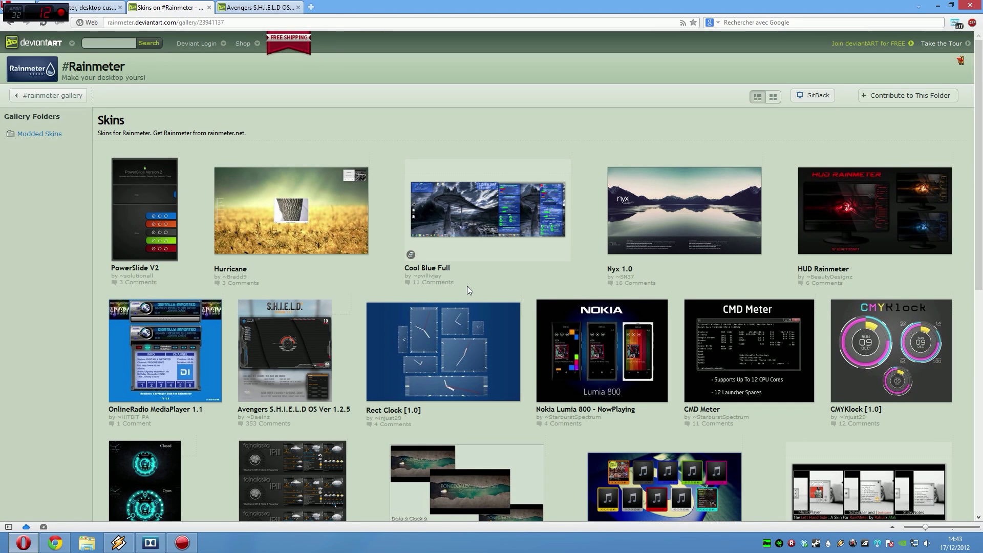
scroll(782, 249, down, 5)
scroll(625, 280, down, 4)
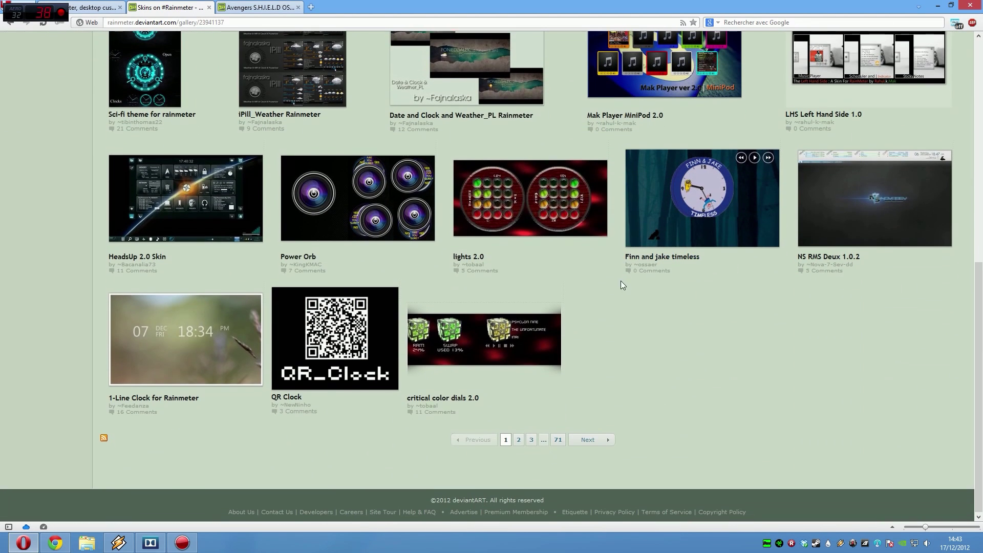
scroll(623, 344, up, 10)
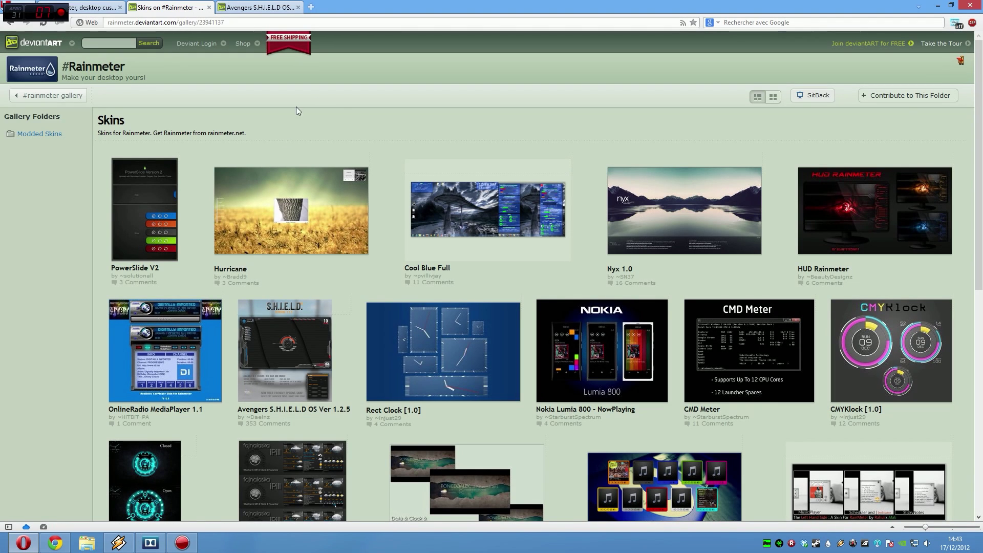
Open the Avengers S.H.I.E.L.D OS Ver 1.2.5 skin in an extra tab, close it, and look over the other skins
middle_click(281, 352)
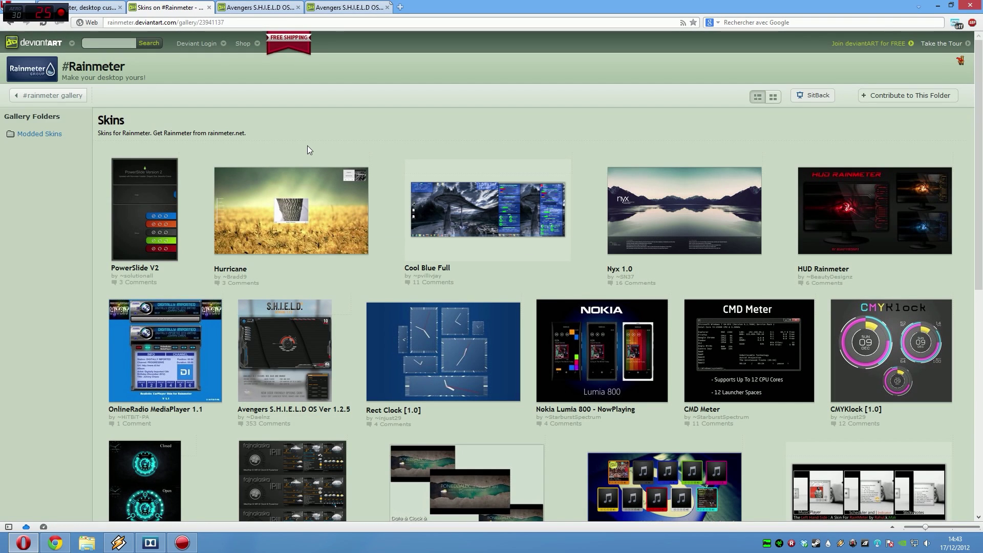
click(298, 7)
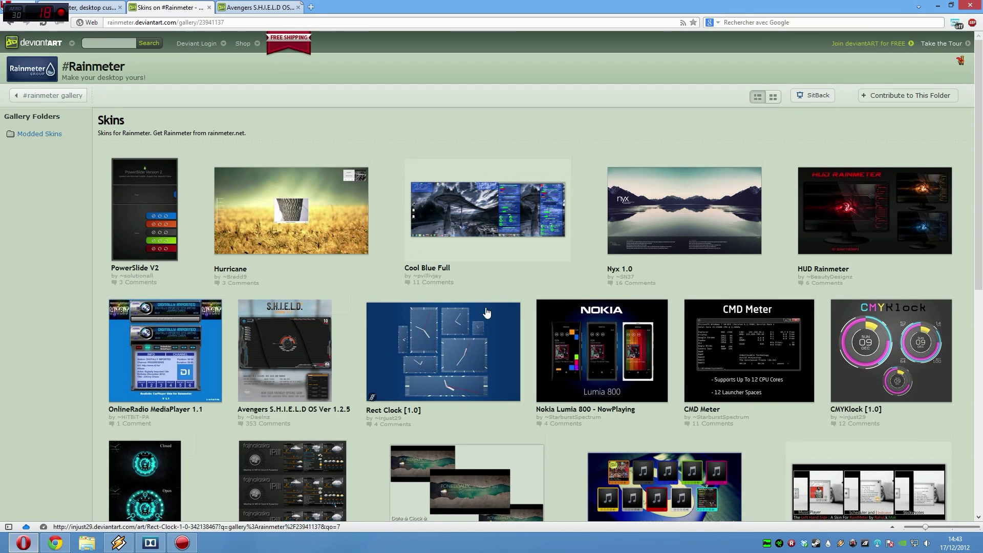
scroll(454, 304, down, 5)
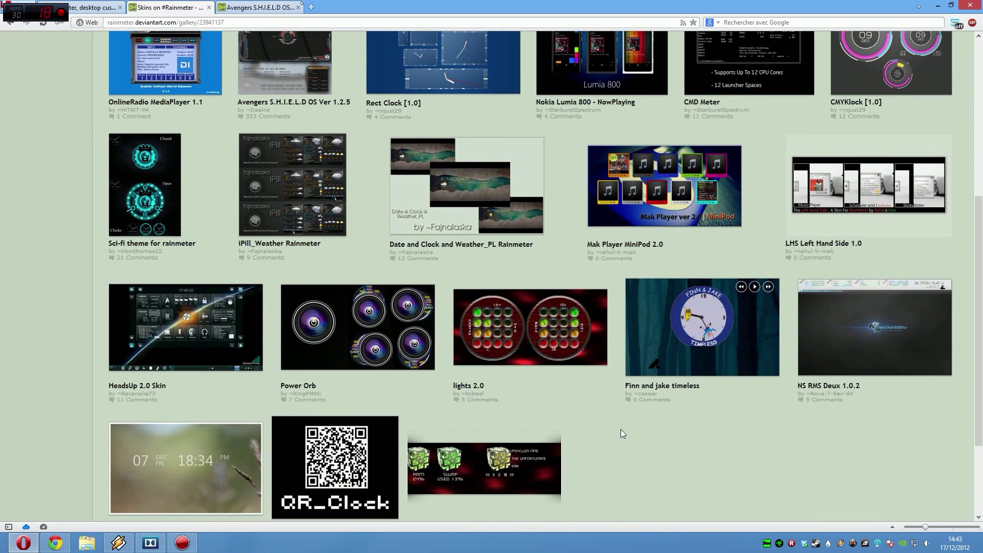
scroll(621, 429, up, 5)
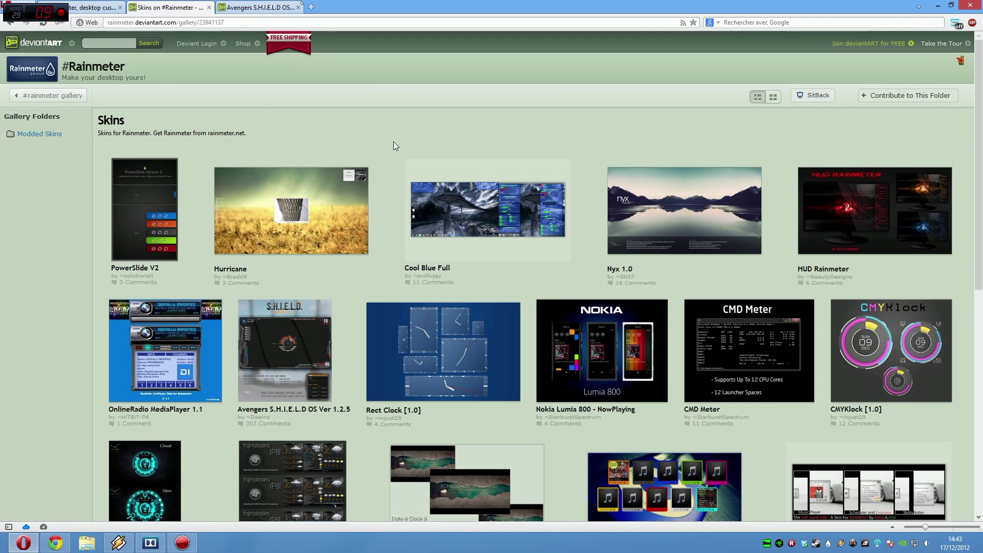
Examine the Avengers S.H.I.E.L.D OS Ver 1.2.5 page, including its preview, feature list and update notes
click(242, 6)
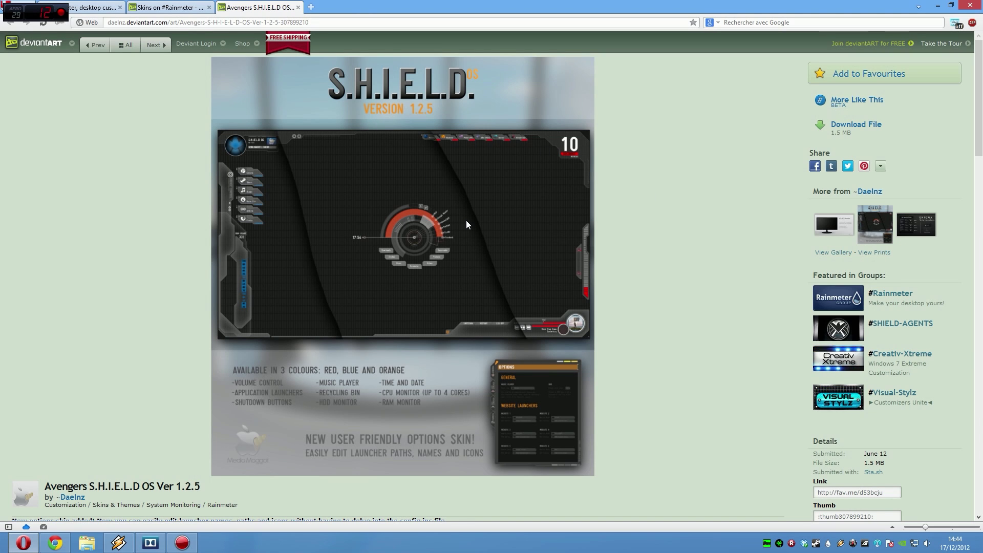
scroll(346, 300, down, 2)
scroll(346, 300, up, 2)
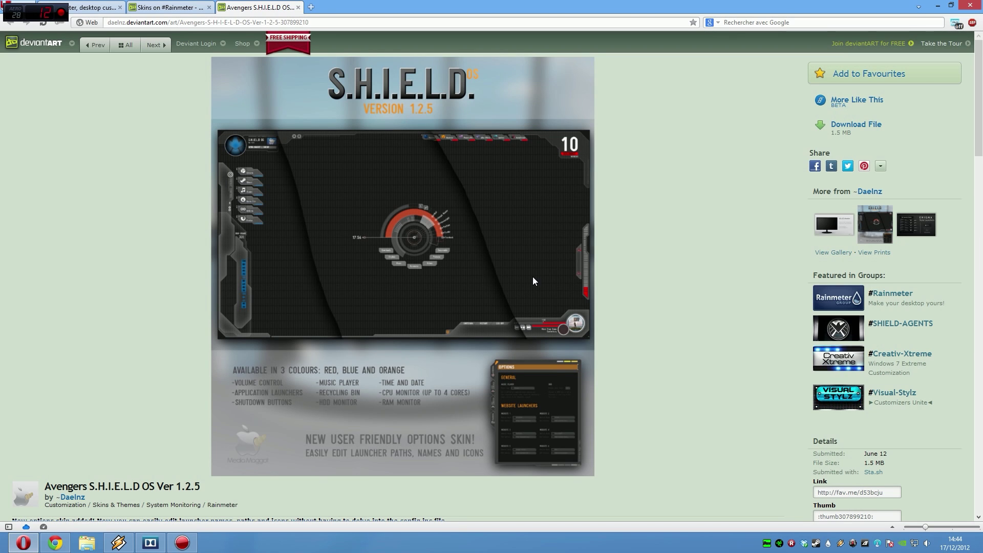
scroll(258, 236, down, 7)
scroll(317, 153, down, 7)
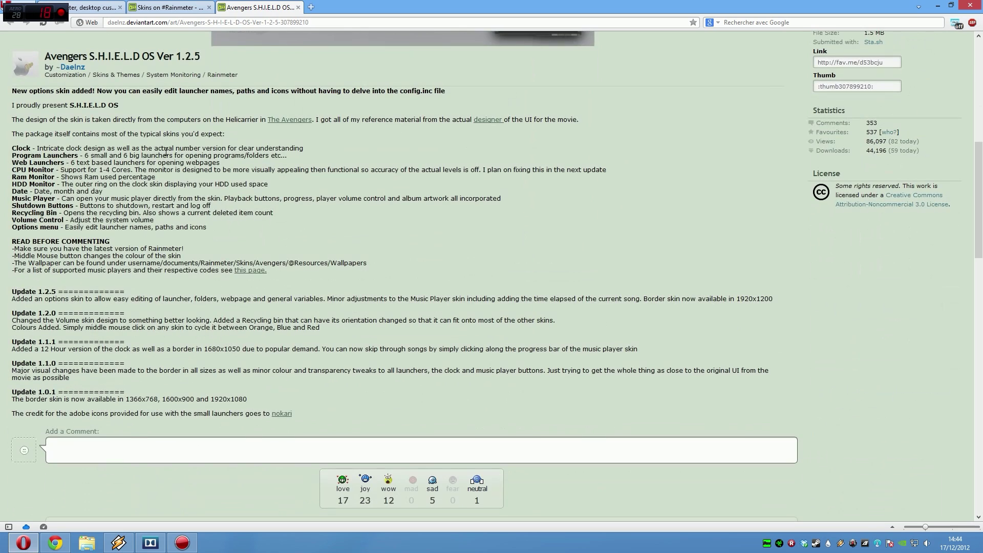
mouse_move(96, 169)
mouse_down()
mouse_move(71, 120)
mouse_move(96, 169)
mouse_up()
drag(45, 313, 44, 406)
click(288, 394)
scroll(289, 394, up, 14)
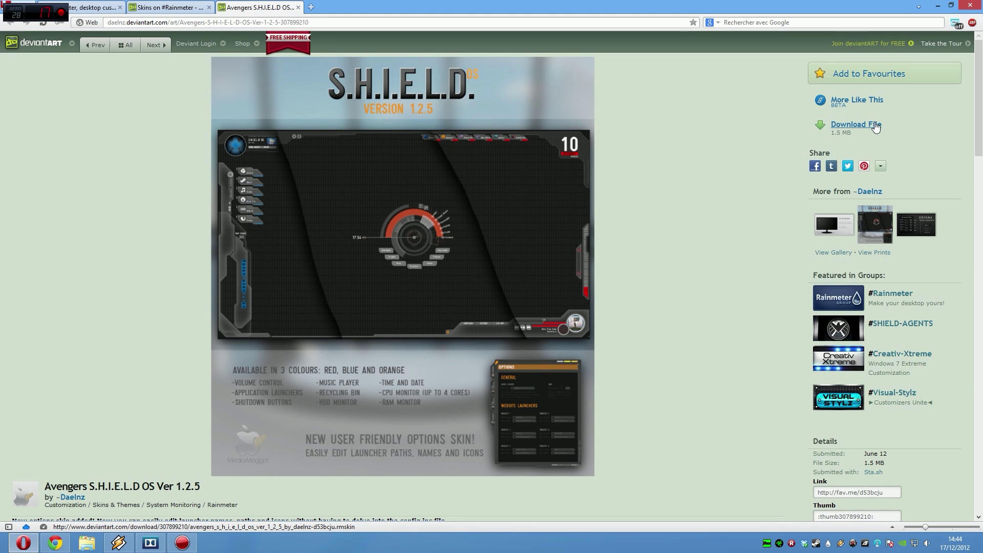
Start downloading the Avengers S.H.I.E.L.D OS skin file, cancel the download prompt, and close the browser
click(876, 127)
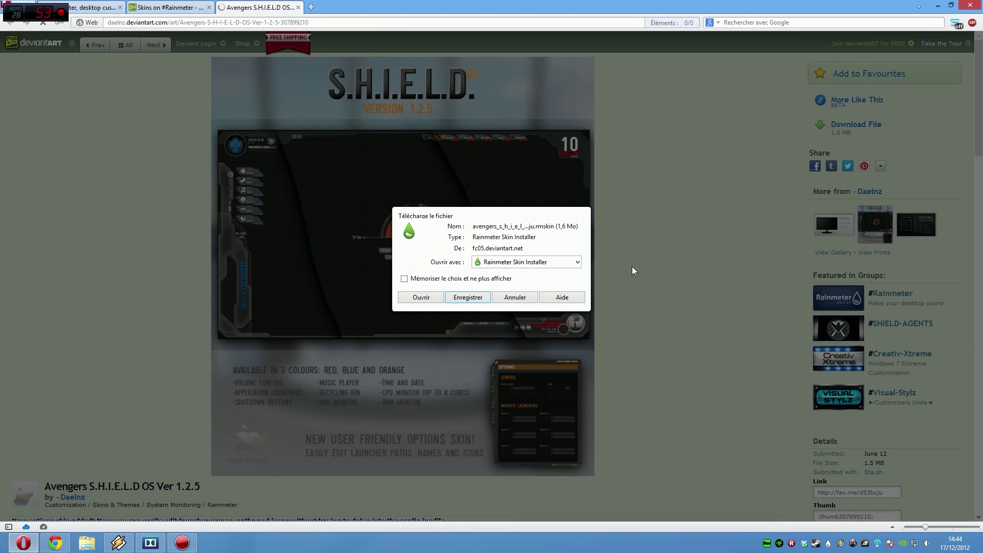
click(504, 298)
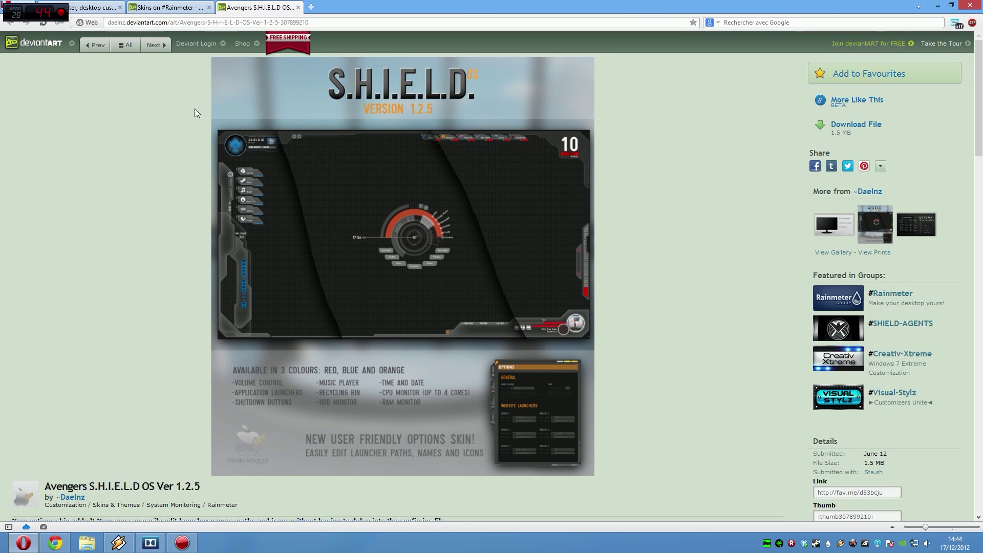
click(969, 5)
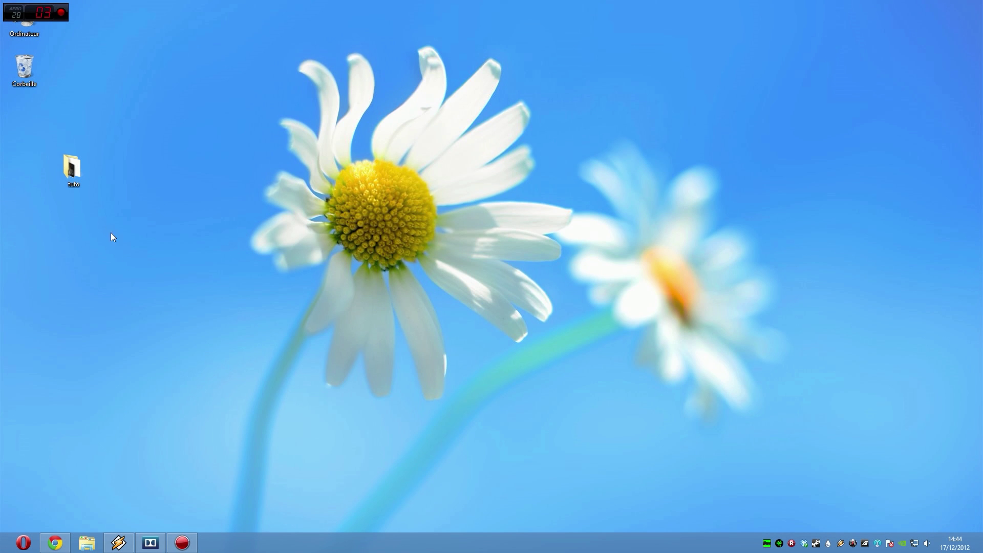
Open the tuto folder on the desktop and point out the Avengers .rmskin file
double_click(72, 168)
click(262, 274)
click(439, 382)
click(605, 136)
Set Wallpaper_TR_033.jpg from the tuto folder as the desktop background and close the folder
double_click(71, 168)
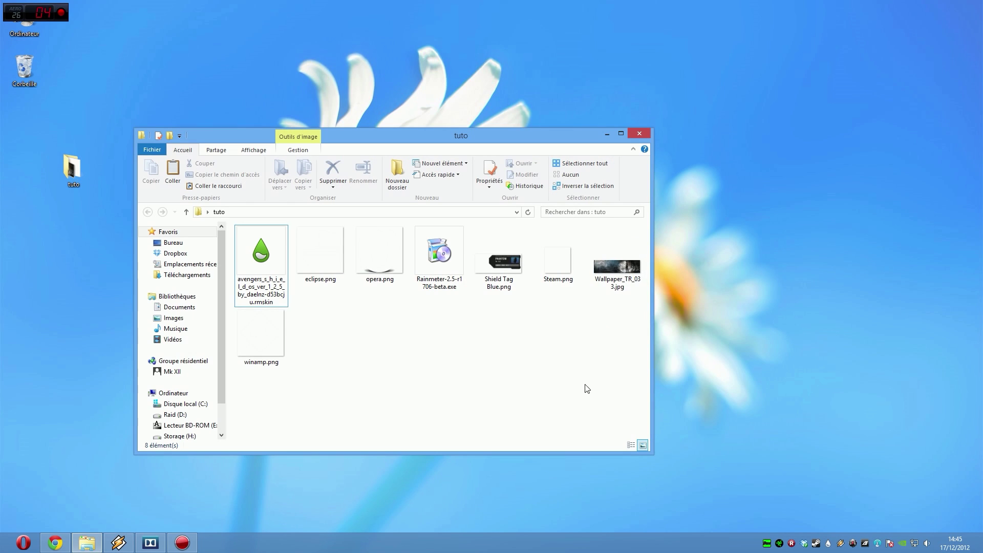
click(613, 267)
right_click(614, 267)
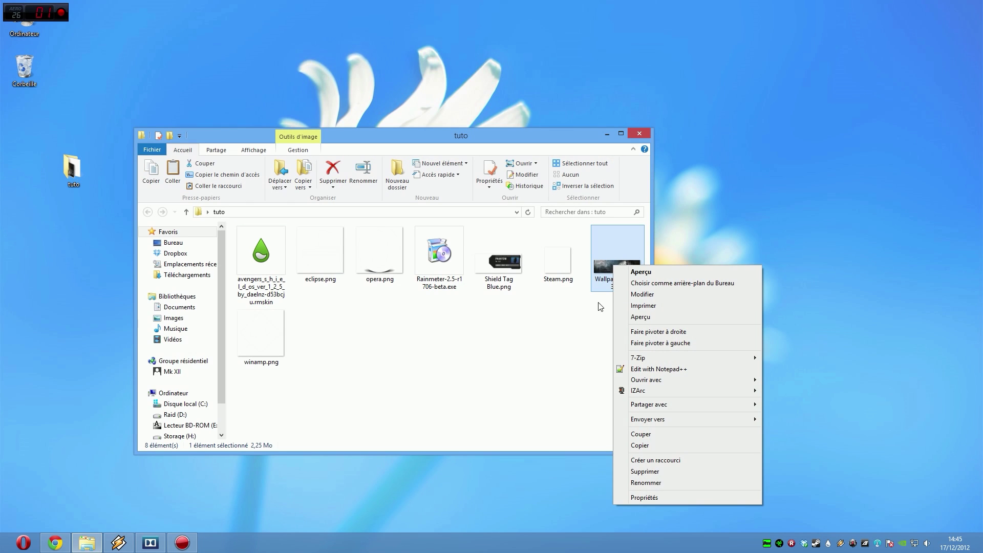
click(682, 283)
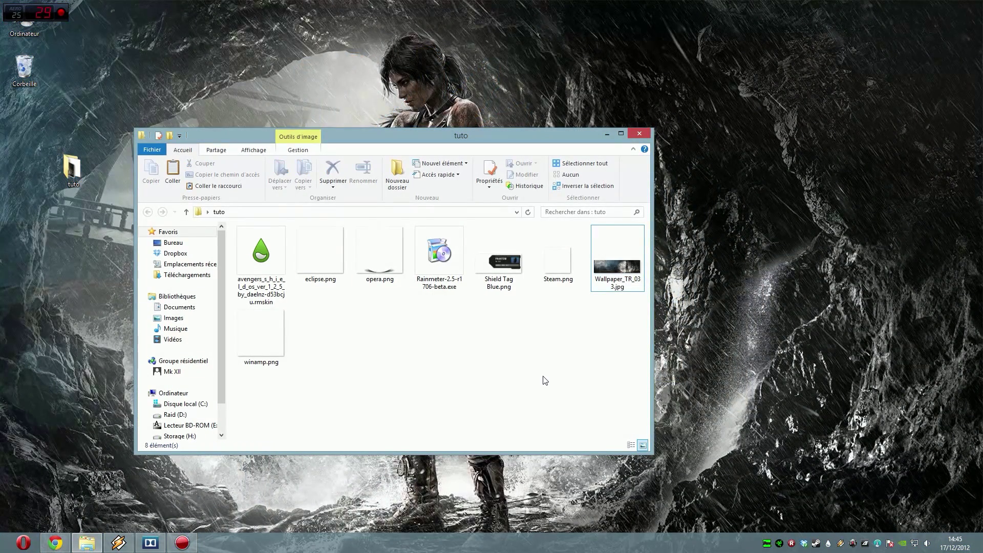
click(637, 135)
Change the window border and taskbar color to grey in the Windows personalization settings and save it
right_click(299, 191)
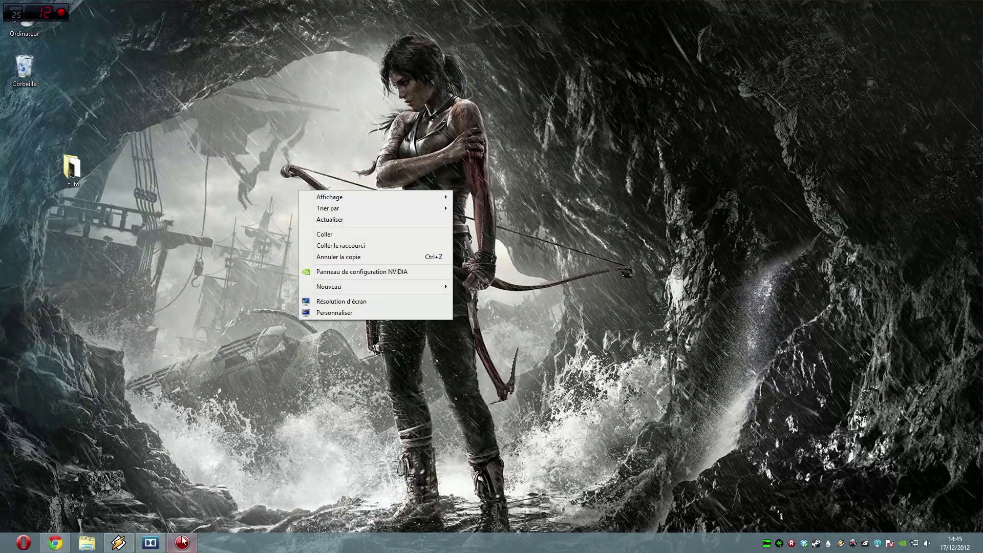
click(330, 313)
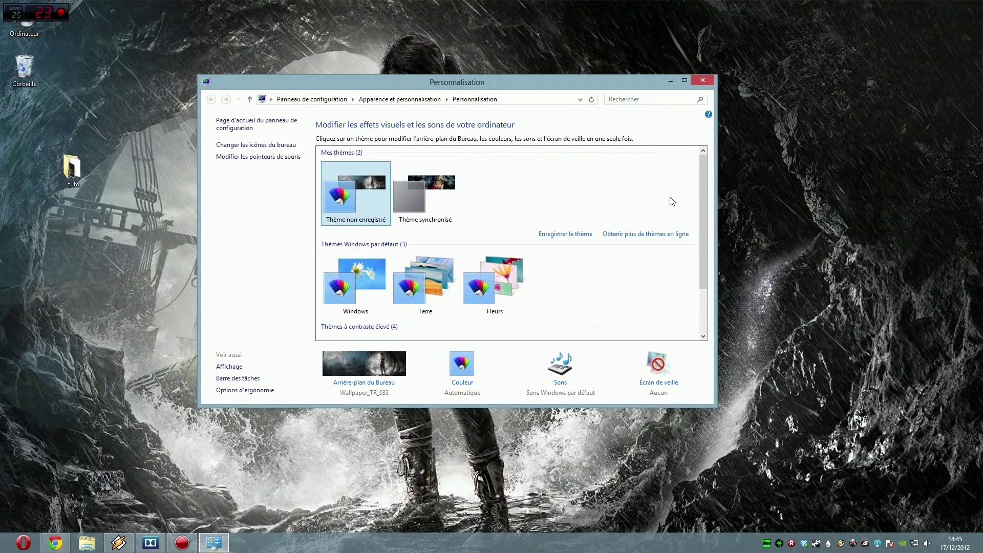
click(462, 382)
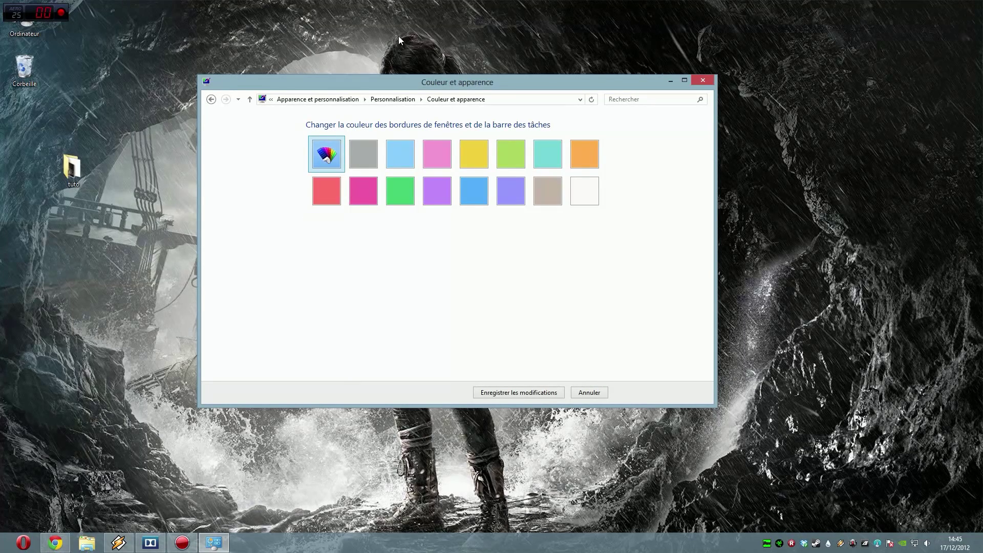
mouse_move(429, 90)
mouse_down()
mouse_move(381, 366)
mouse_move(413, 85)
mouse_up()
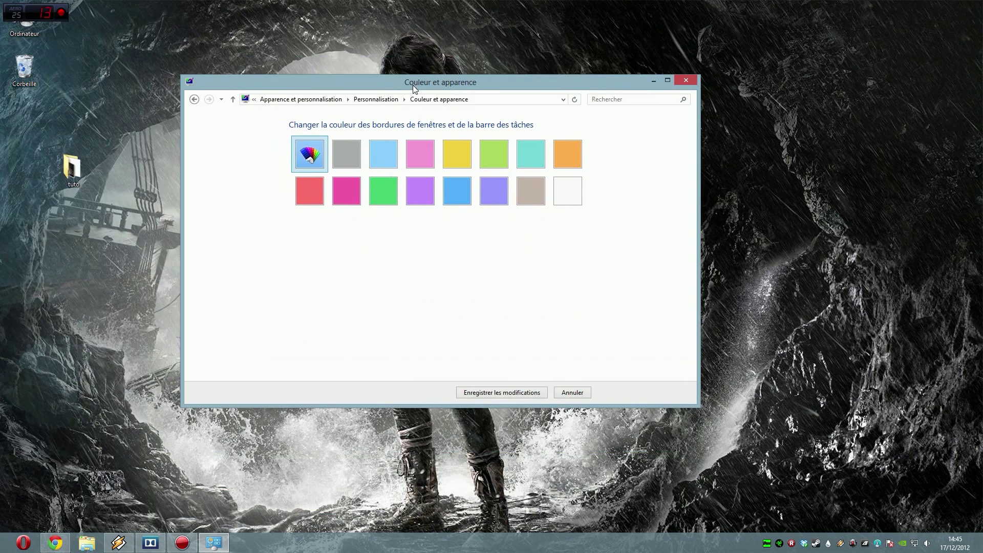
click(348, 152)
click(486, 393)
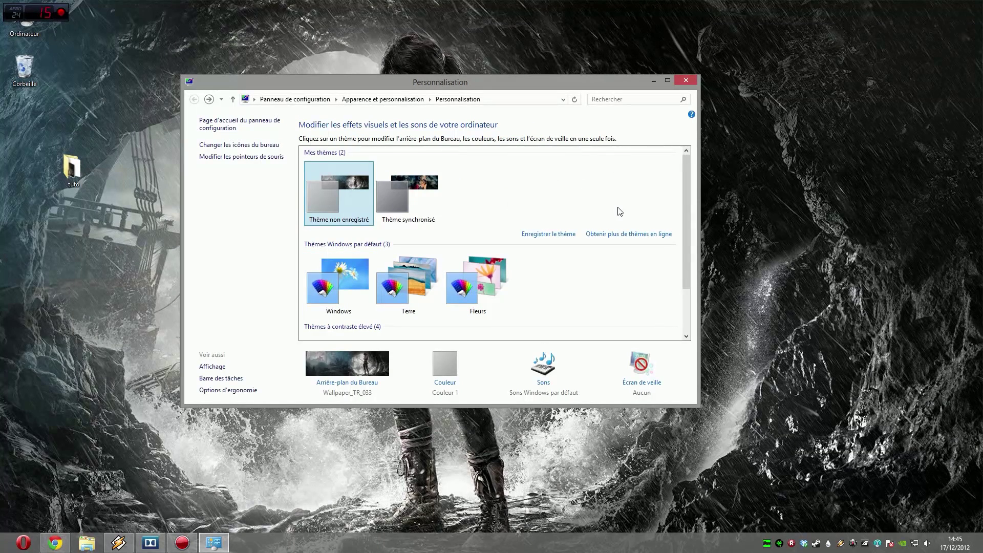
Hide the Ordinateur and Corbeille desktop icons, and move the tuto folder away from the desktop's edge
click(206, 145)
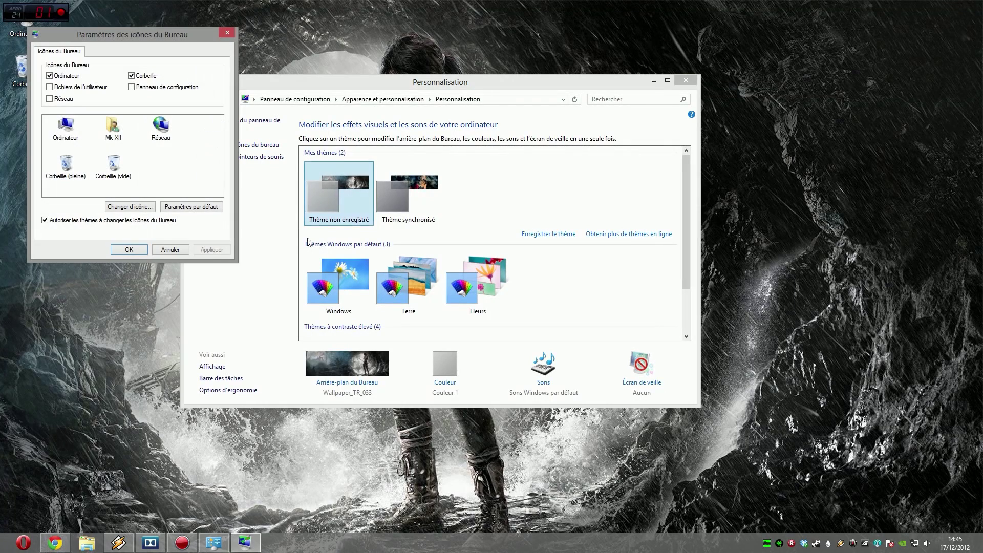
click(49, 75)
click(131, 75)
click(129, 249)
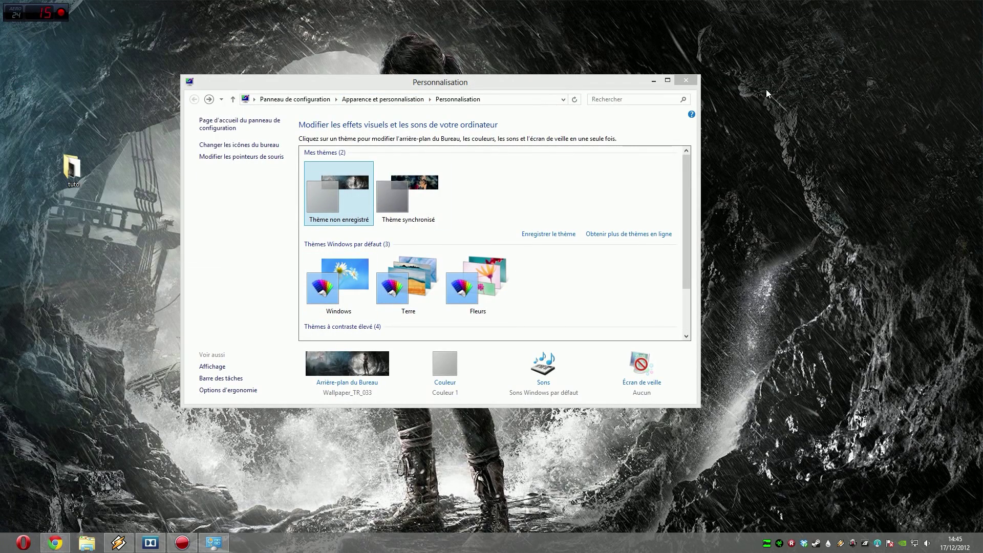
click(685, 80)
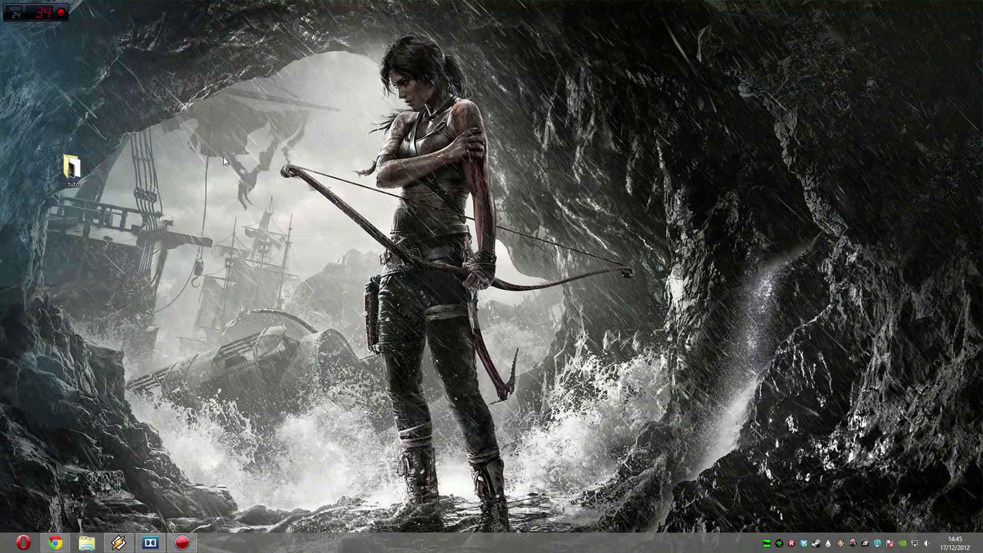
drag(73, 181, 175, 183)
drag(117, 129, 251, 87)
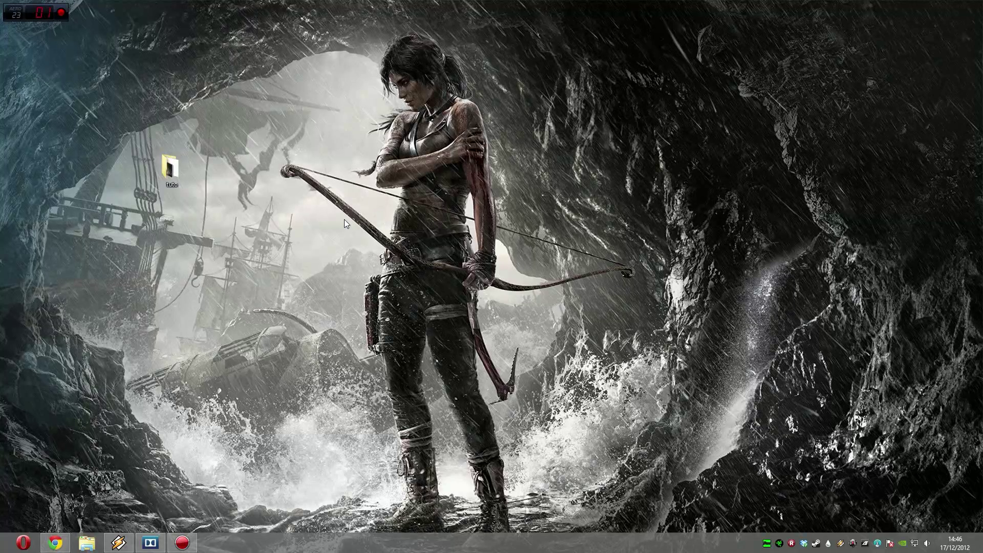
Look through the grouped application tiles on the Windows 8 Start screen and return to the desktop
key(super)
scroll(485, 210, down, 8)
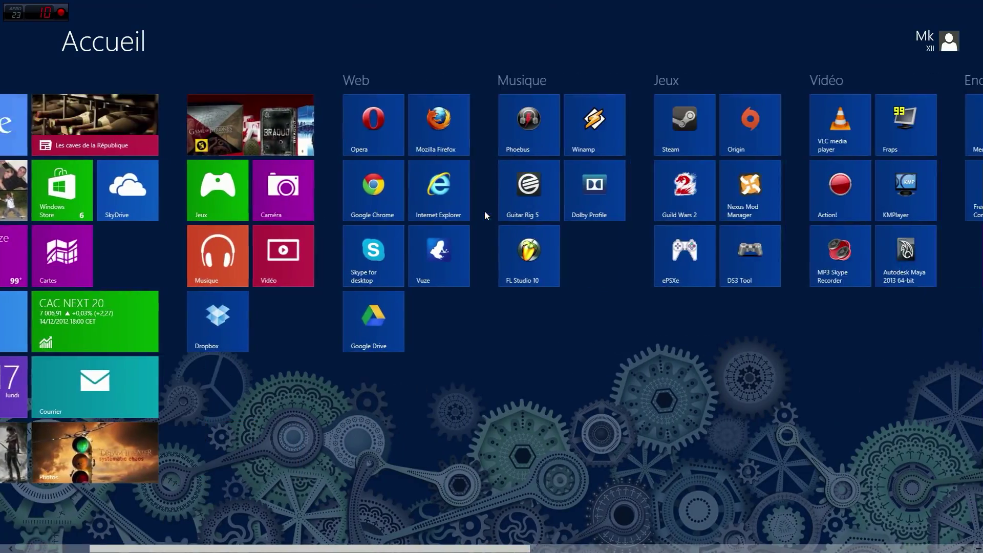
scroll(478, 218, down, 4)
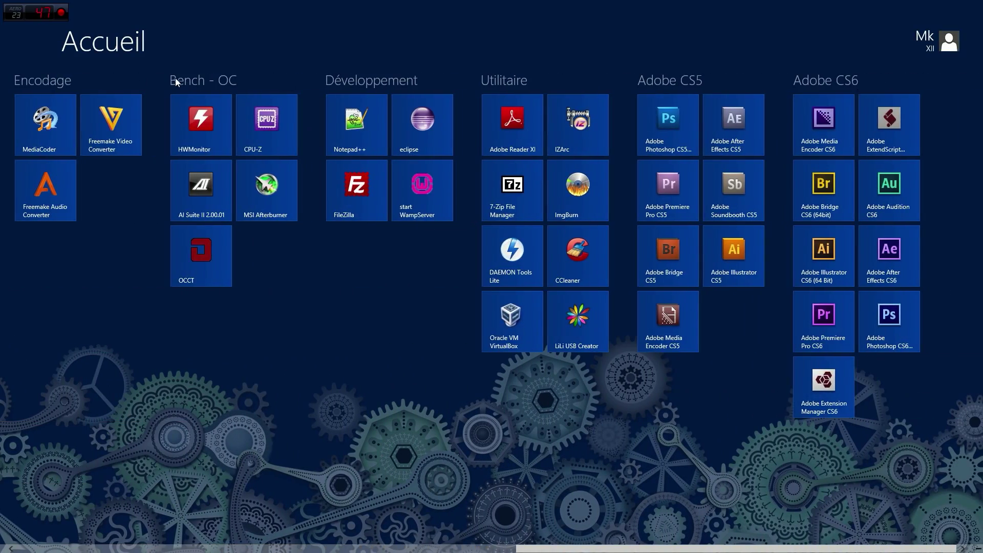
scroll(187, 82, up, 5)
scroll(231, 87, up, 3)
scroll(358, 144, down, 7)
scroll(518, 219, up, 11)
key(super)
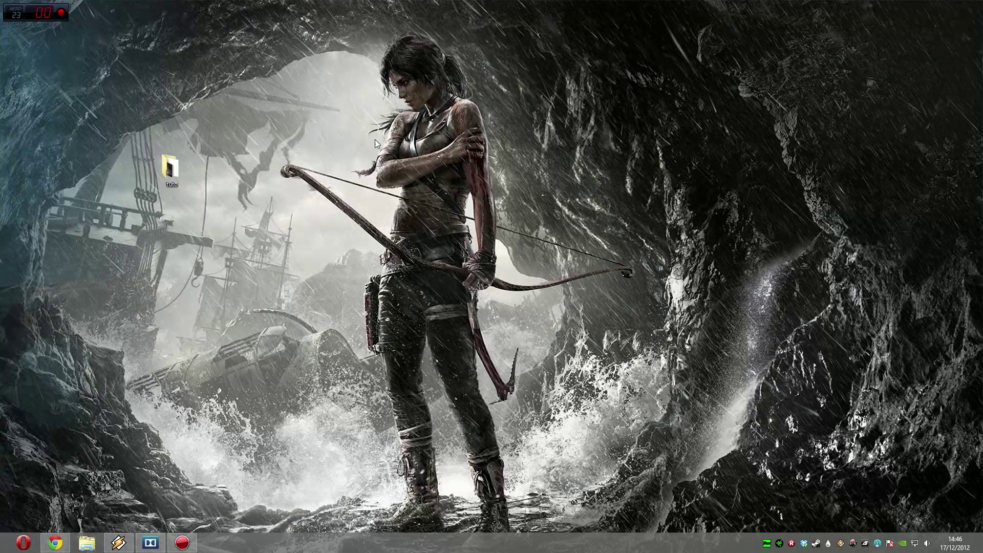
Install the S.H.I.E.L.D. OS skin package from the tuto folder with its included layout, close the folder, and shift the Options panel
double_click(171, 166)
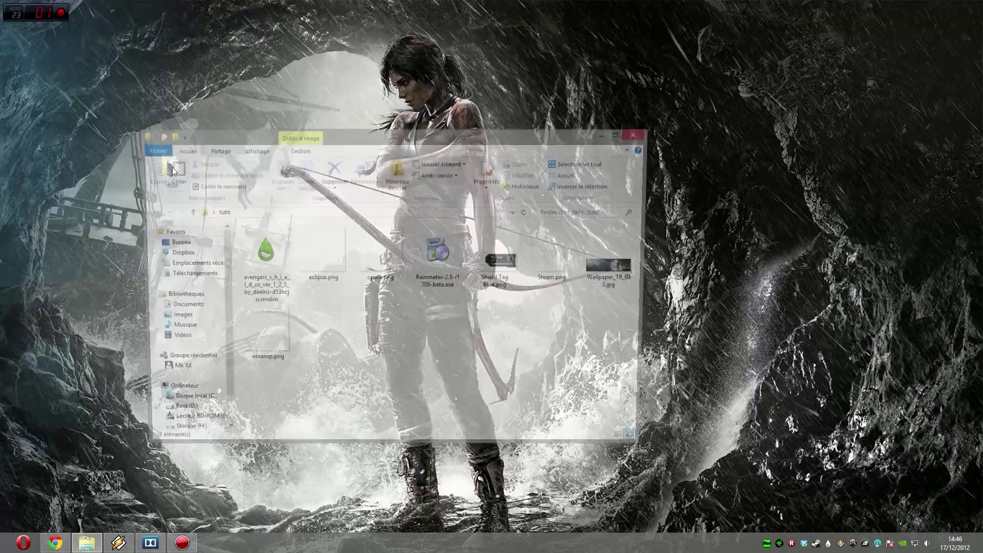
double_click(257, 254)
click(638, 133)
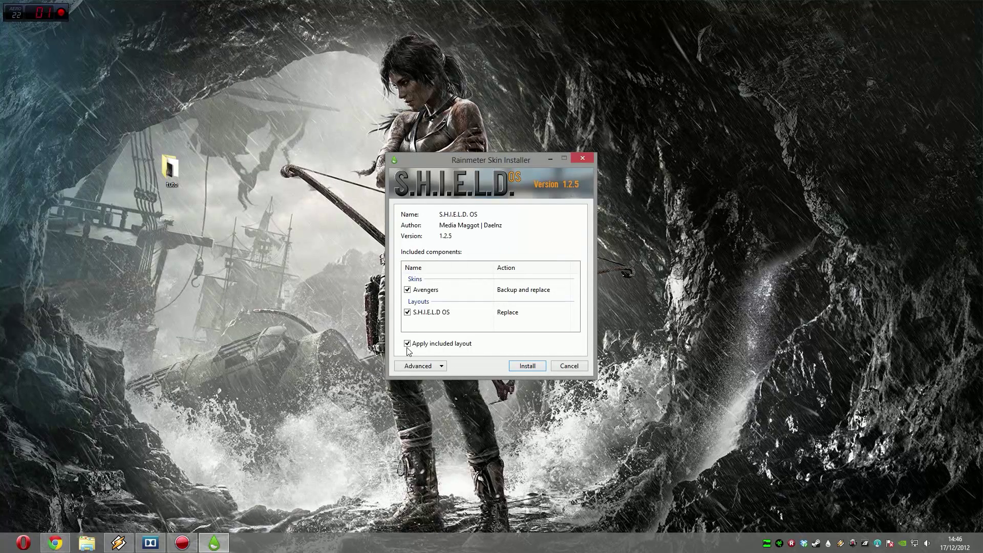
click(521, 364)
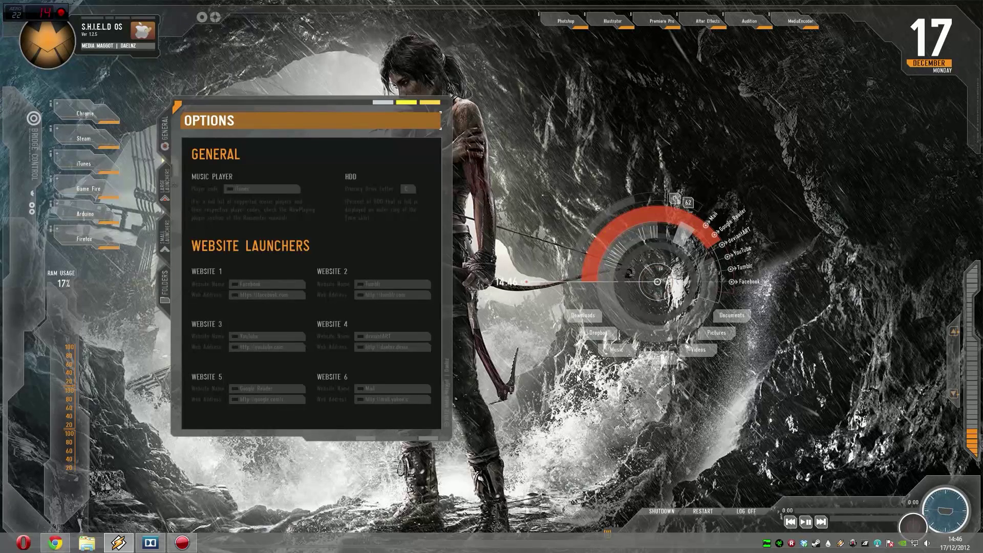
drag(316, 119, 357, 84)
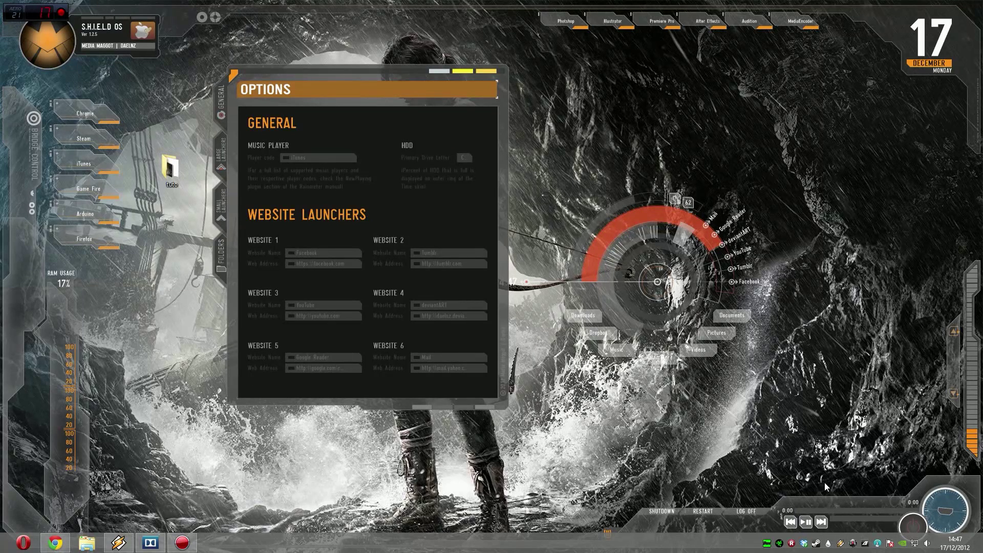
In the Rainmeter manager, unload Border 1920x1080.ini from the Avengers skin and load Border 1600x900.ini instead
click(827, 541)
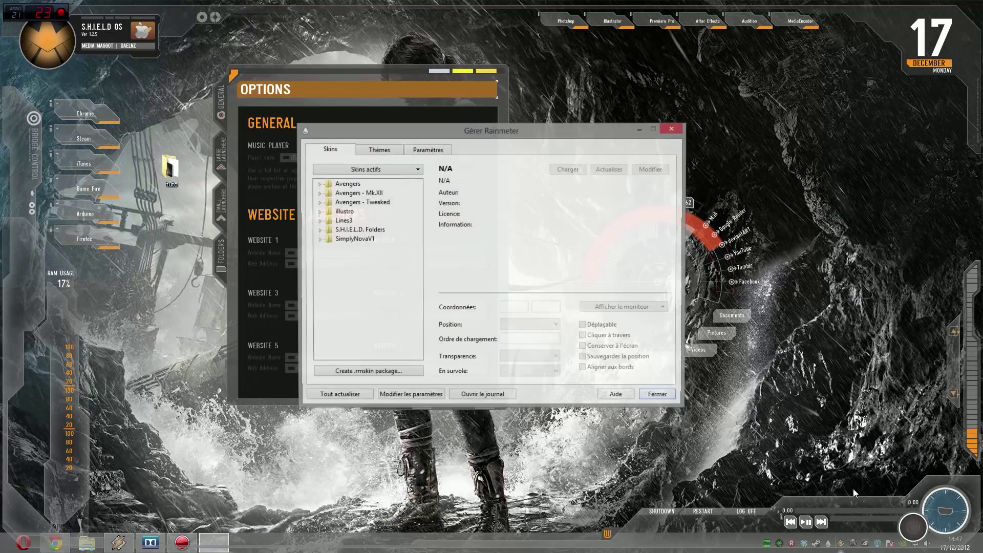
click(319, 184)
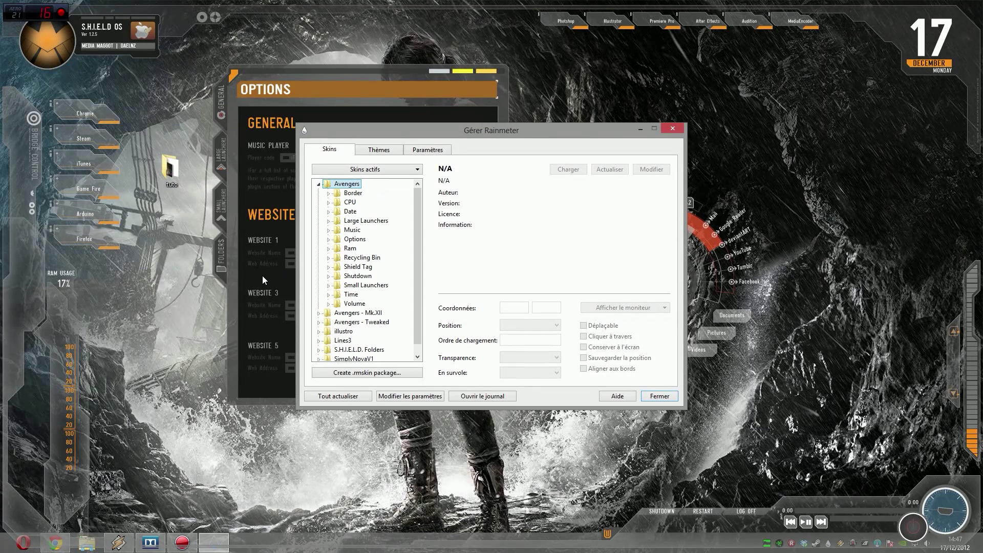
click(327, 193)
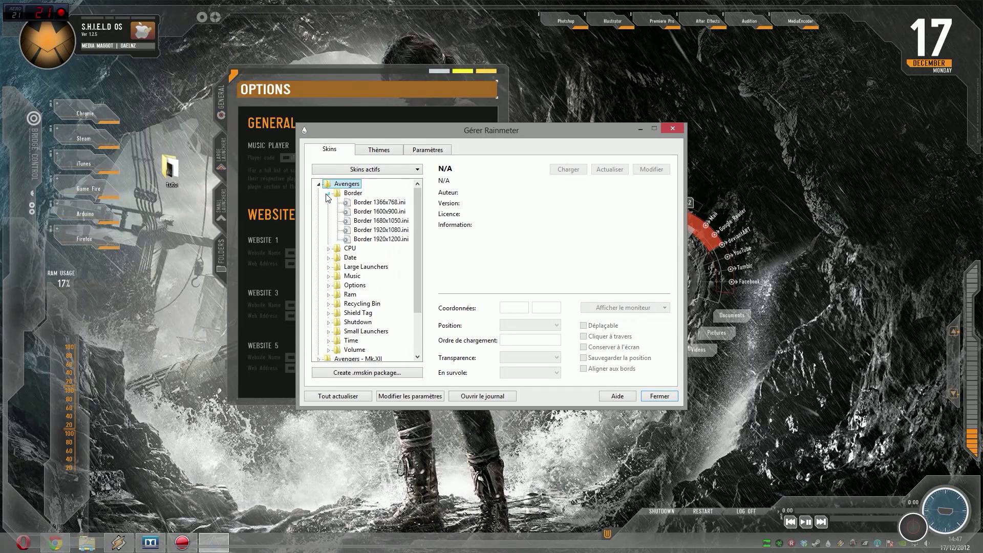
click(377, 230)
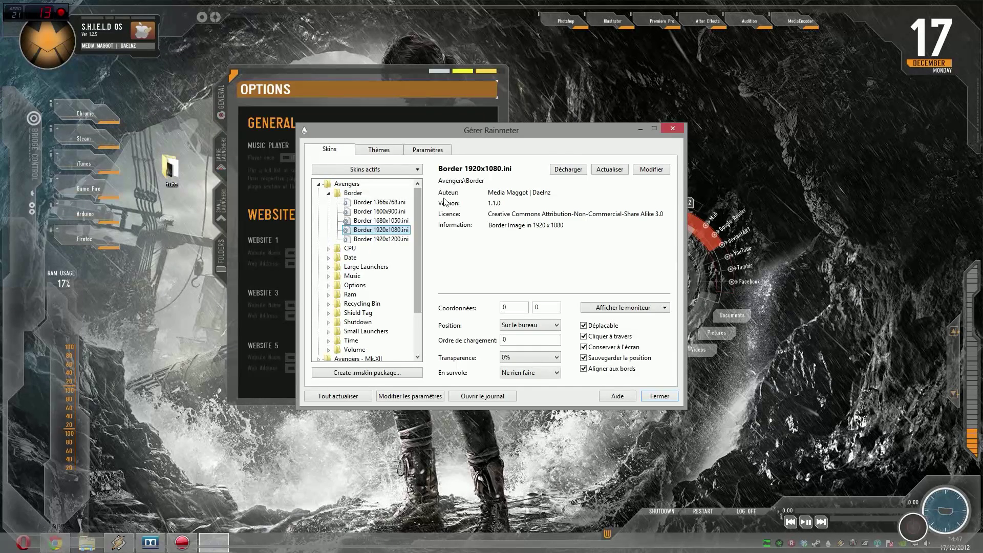
click(578, 174)
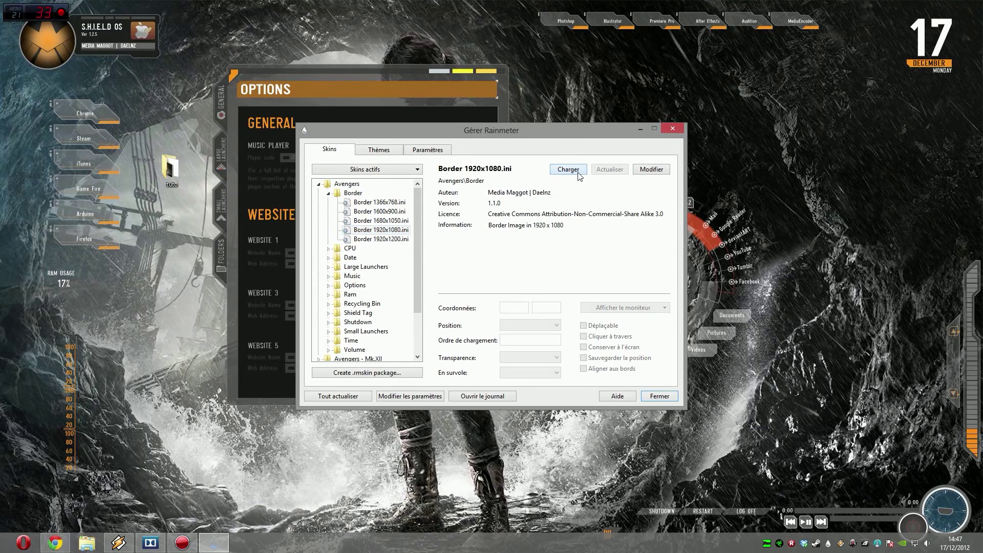
click(370, 211)
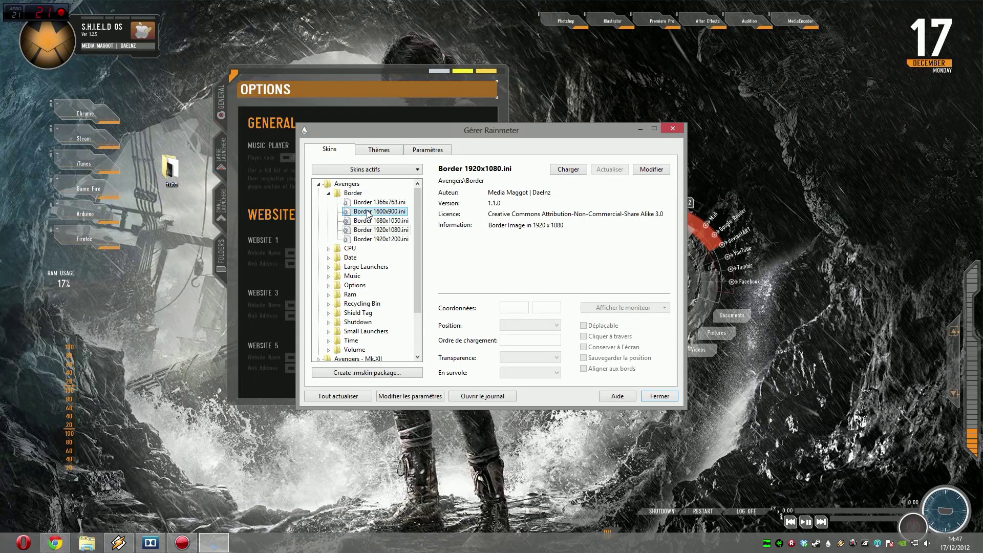
click(568, 170)
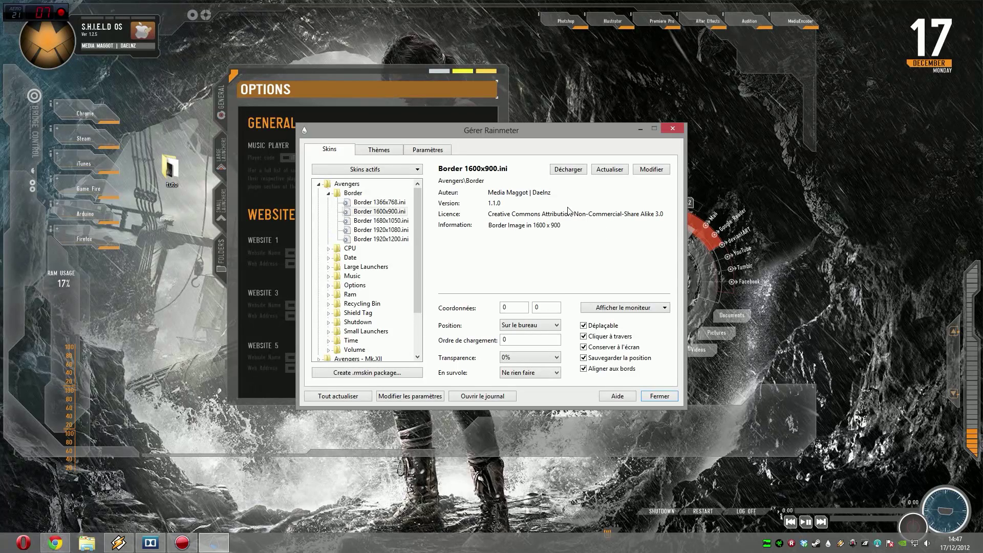
Unload the 1600x900 border, load Border 1920x1080.ini again, and close the Rainmeter manager
click(568, 169)
key(Down)
key(Down)
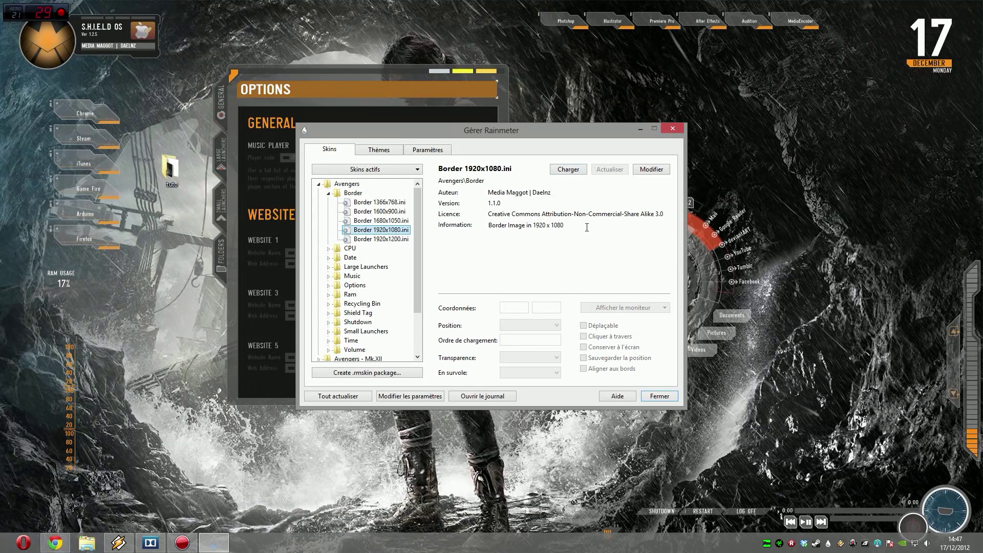
click(568, 169)
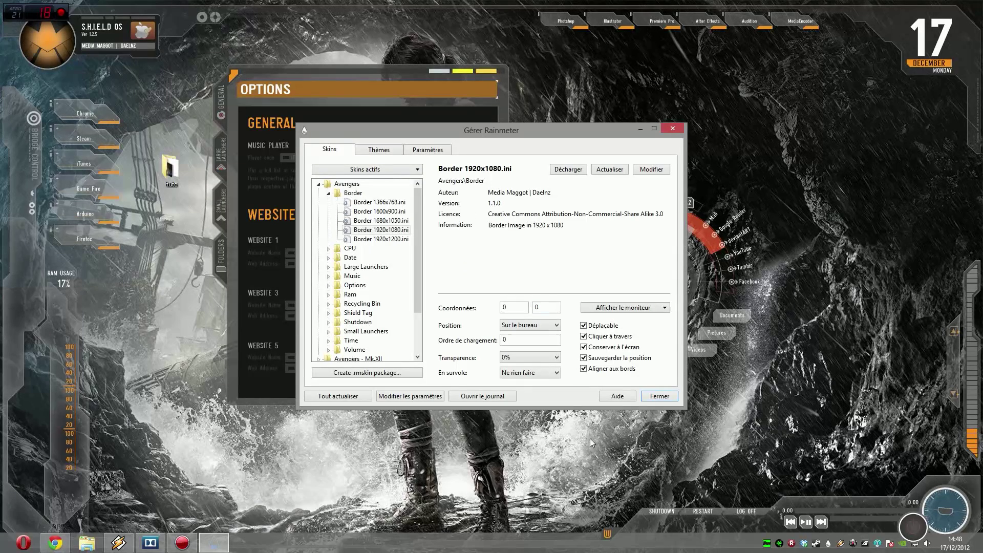
click(654, 397)
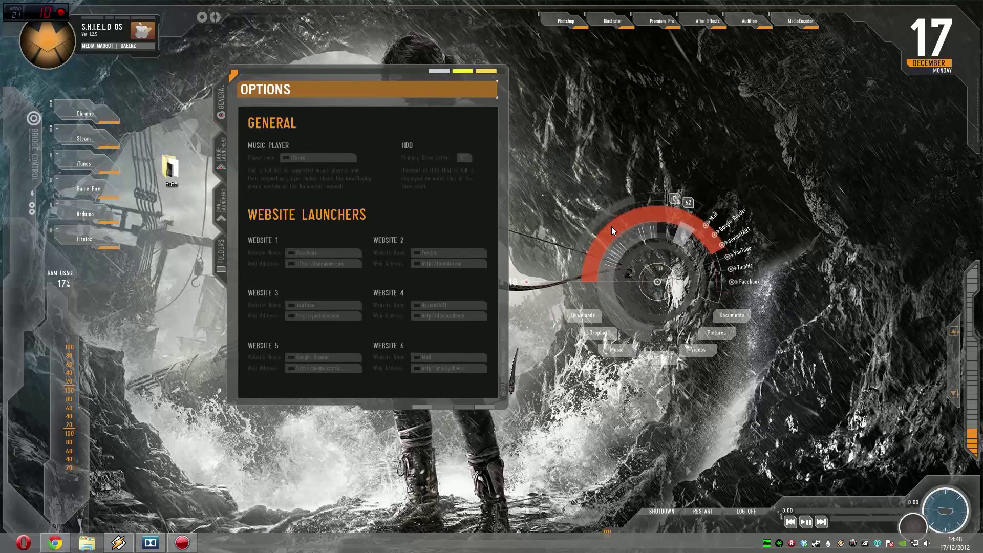
Move the circular Time widget with its website and folder launchers to the desktop's upper-right area, below the date
drag(611, 226, 634, 213)
drag(715, 142, 674, 110)
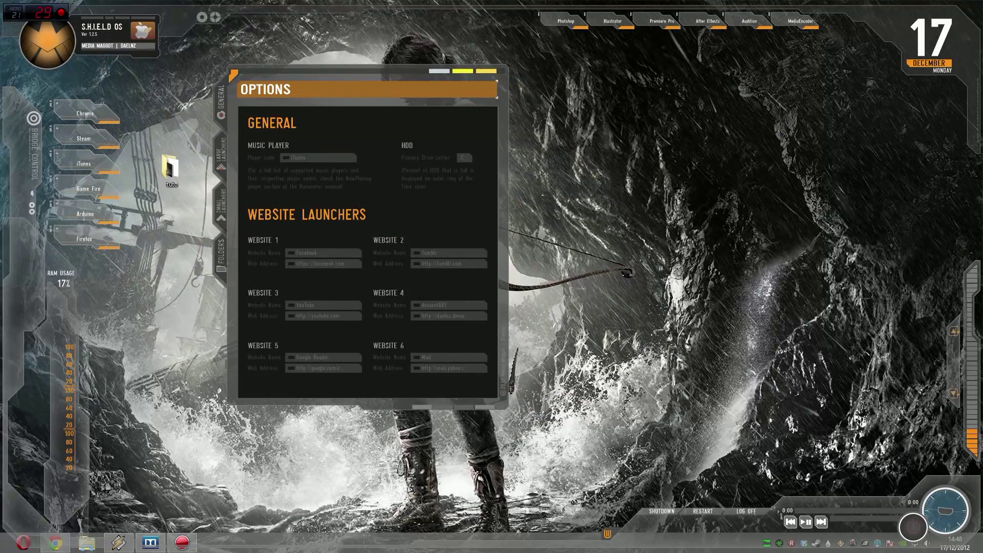
mouse_move(755, 204)
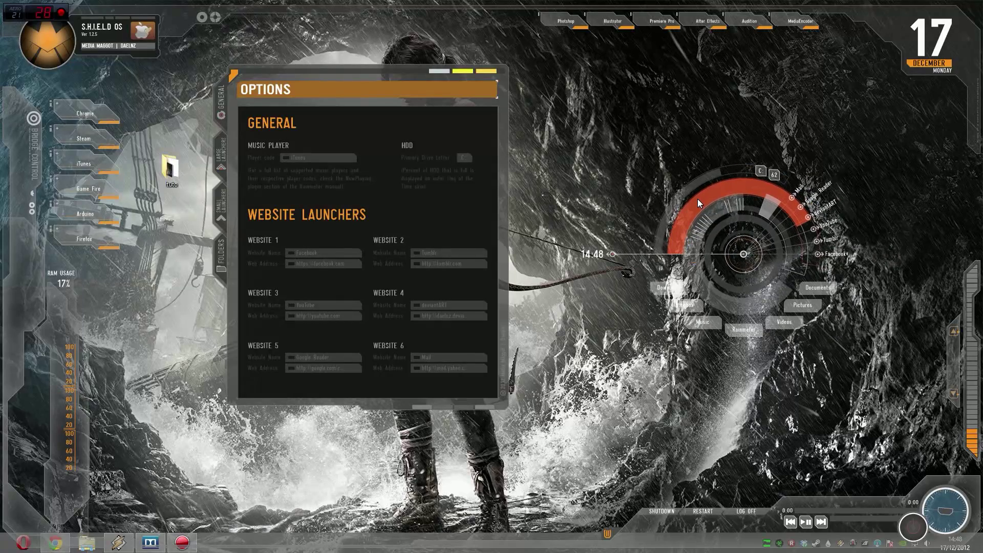
drag(686, 212, 815, 122)
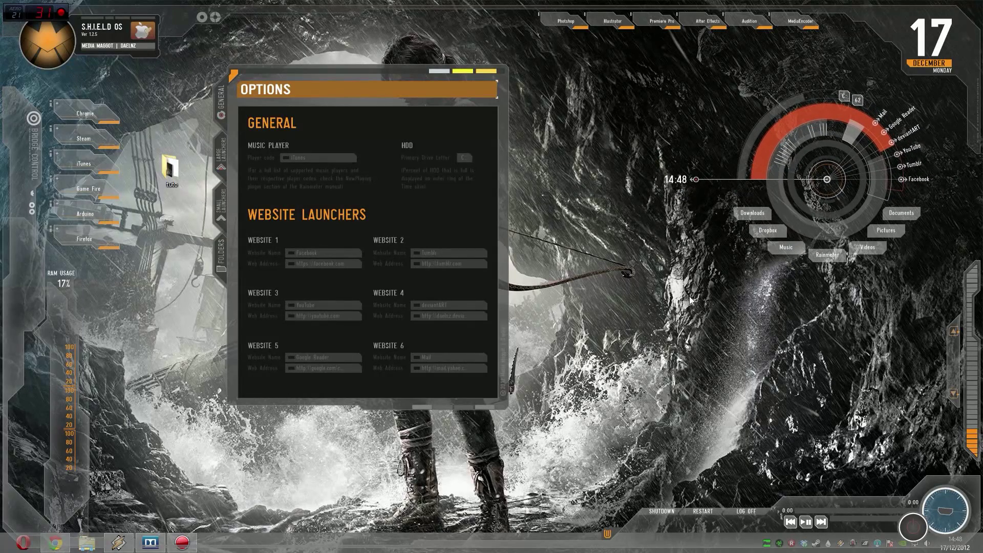
Move the recycling bin widget from the desktop's lower edge to just beneath the date widget's MONDAY label
mouse_move(605, 539)
drag(605, 539, 818, 353)
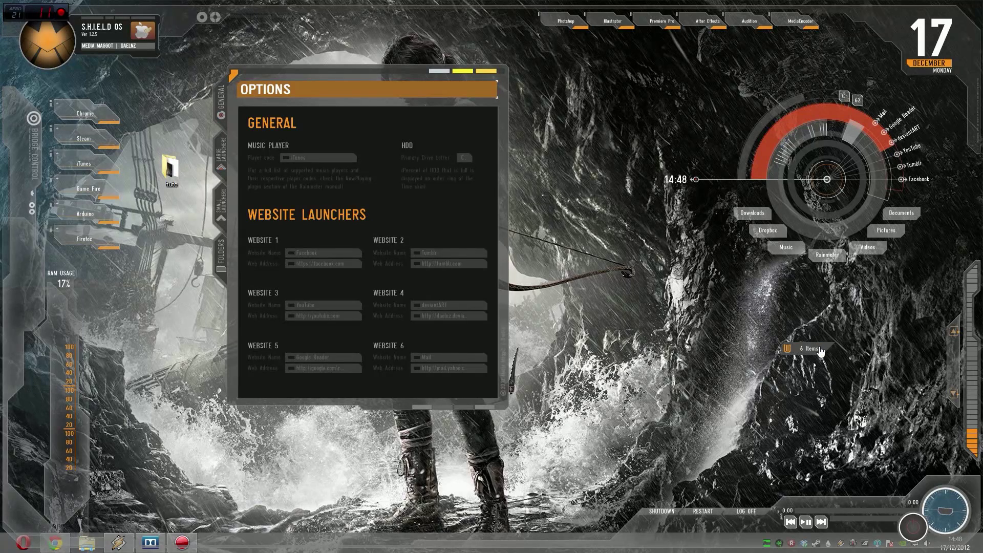
drag(820, 348, 735, 230)
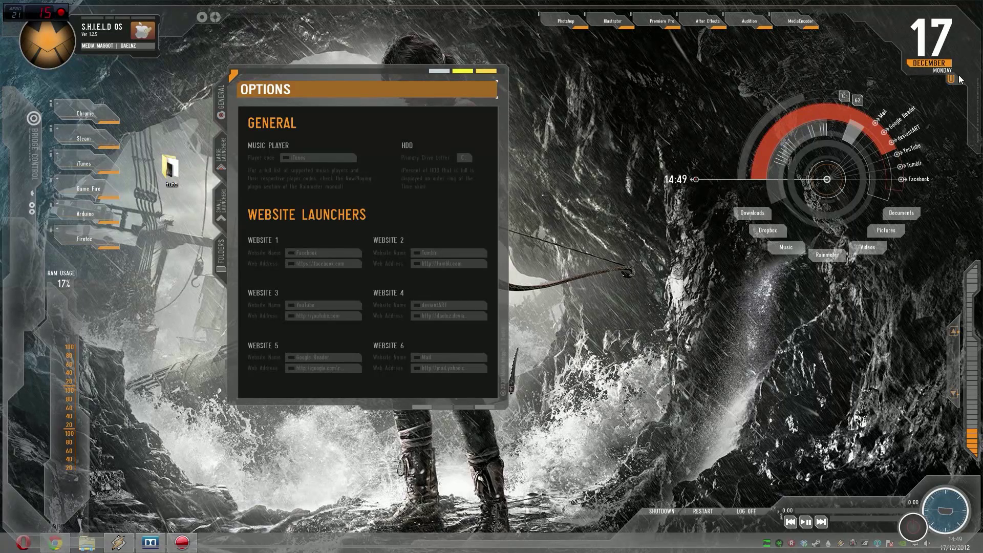
mouse_move(953, 86)
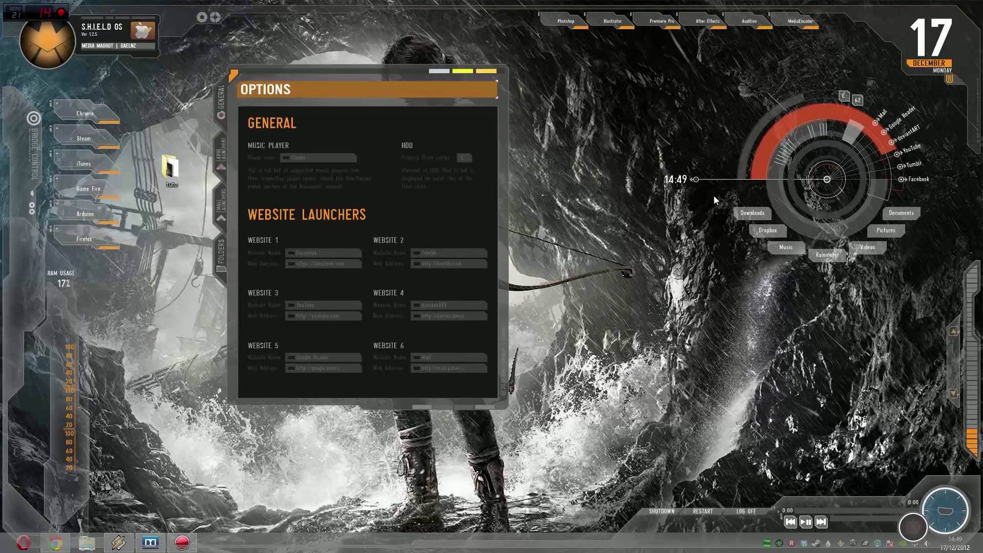
Turn off the Conserver à l'écran setting for the Avengers\Time skin
right_click(769, 142)
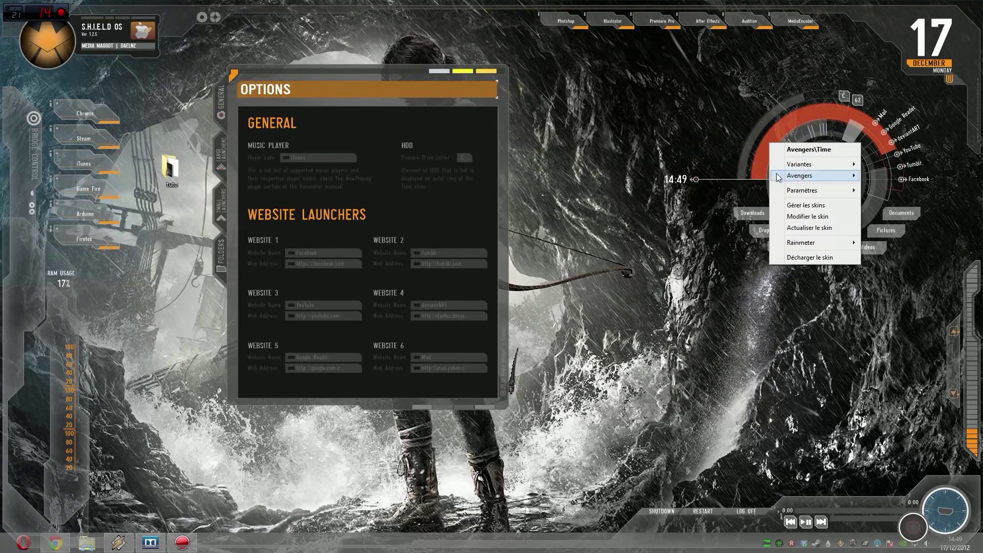
mouse_move(788, 196)
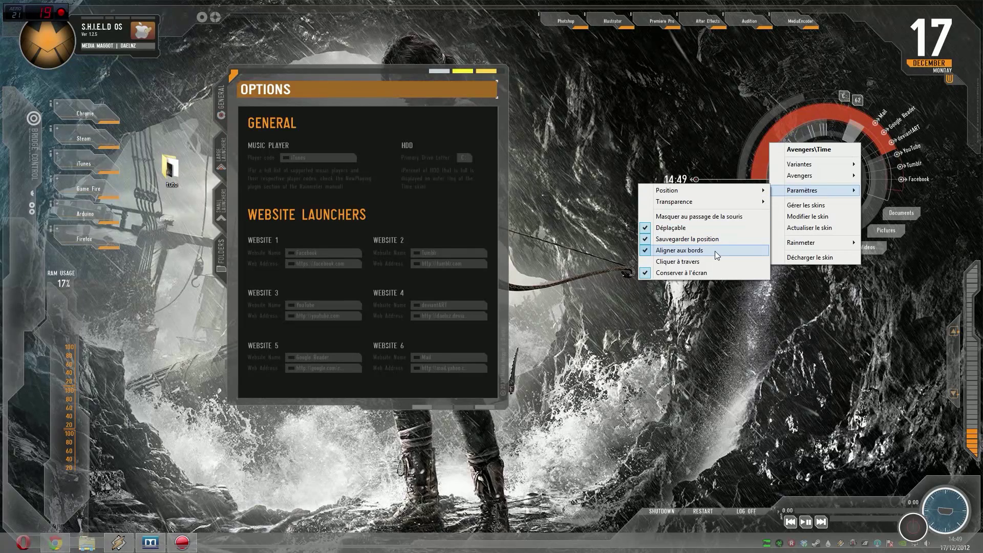
click(702, 275)
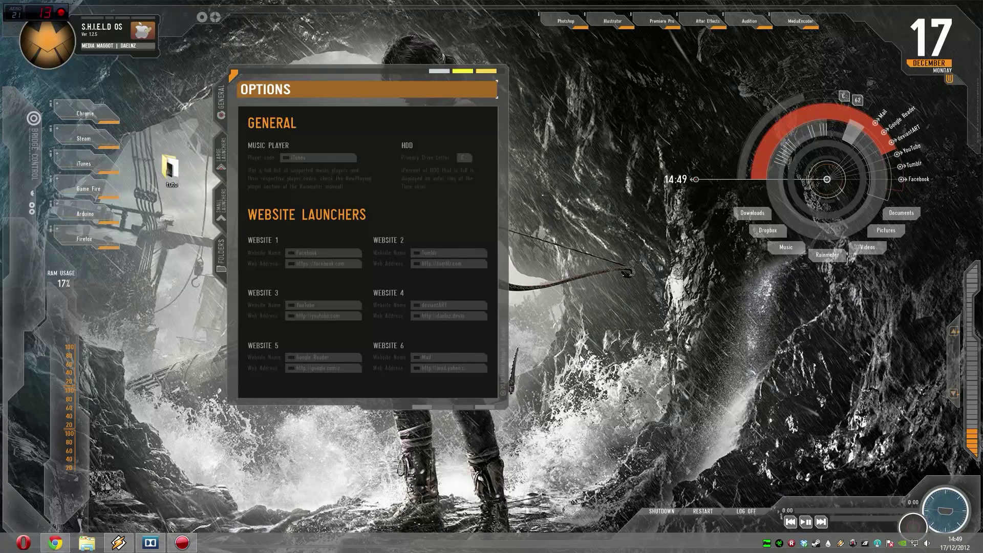
Disable Aligner aux bords for the Avengers Recycling Bin.ini skin in the Rainmeter manager
click(827, 543)
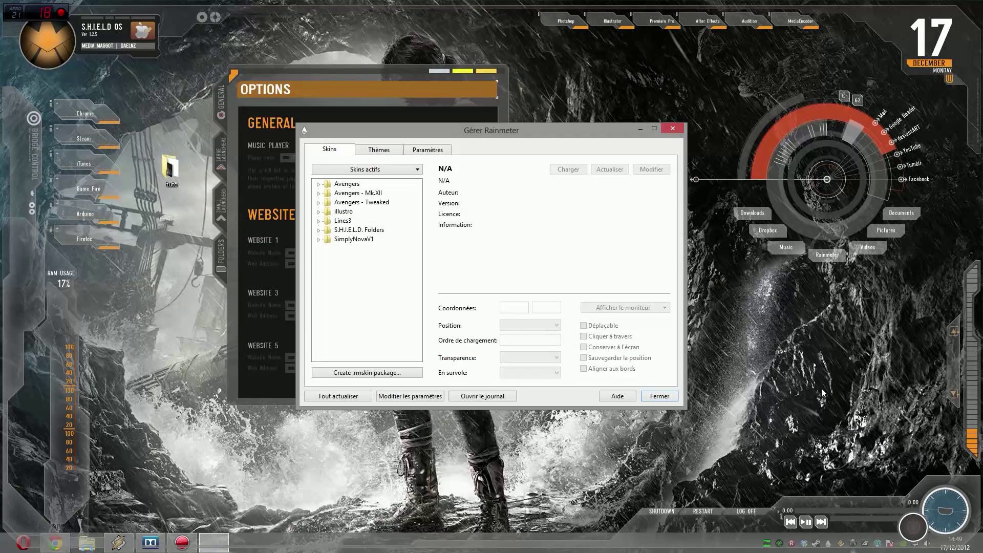
click(319, 184)
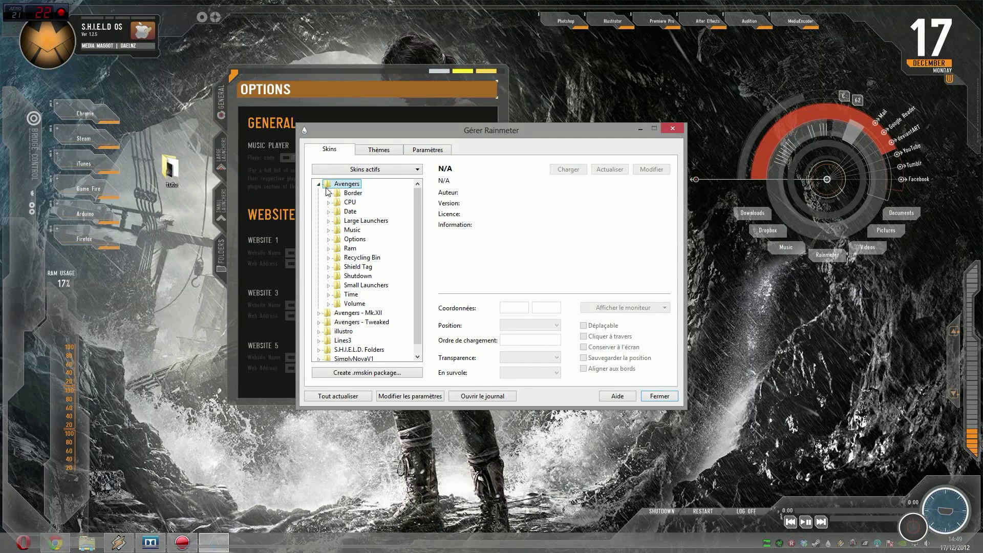
click(328, 257)
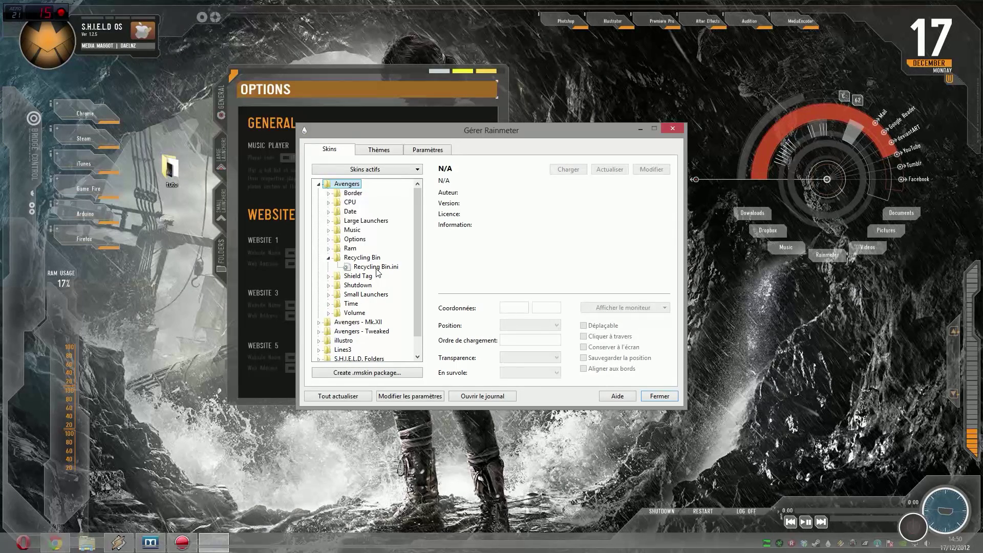
click(377, 267)
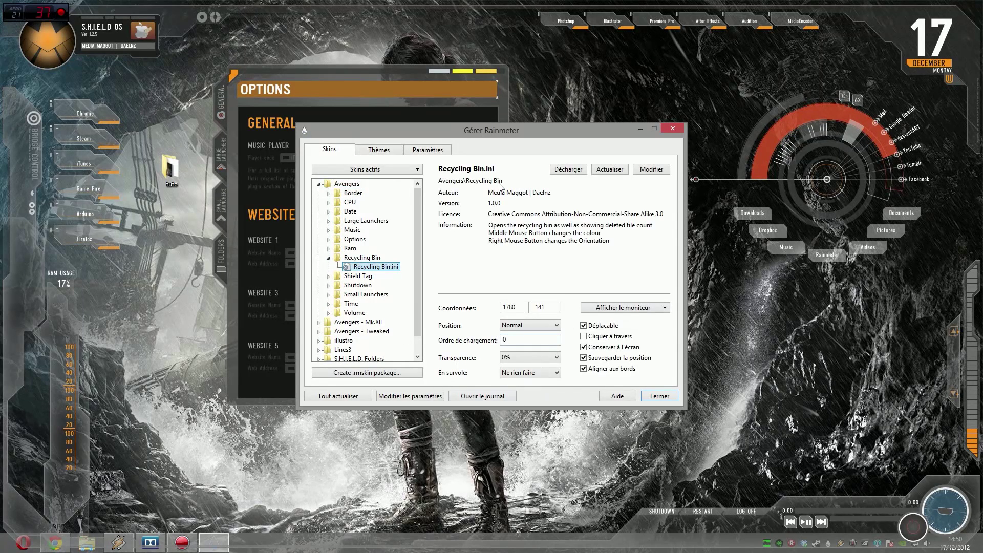
right_click(833, 121)
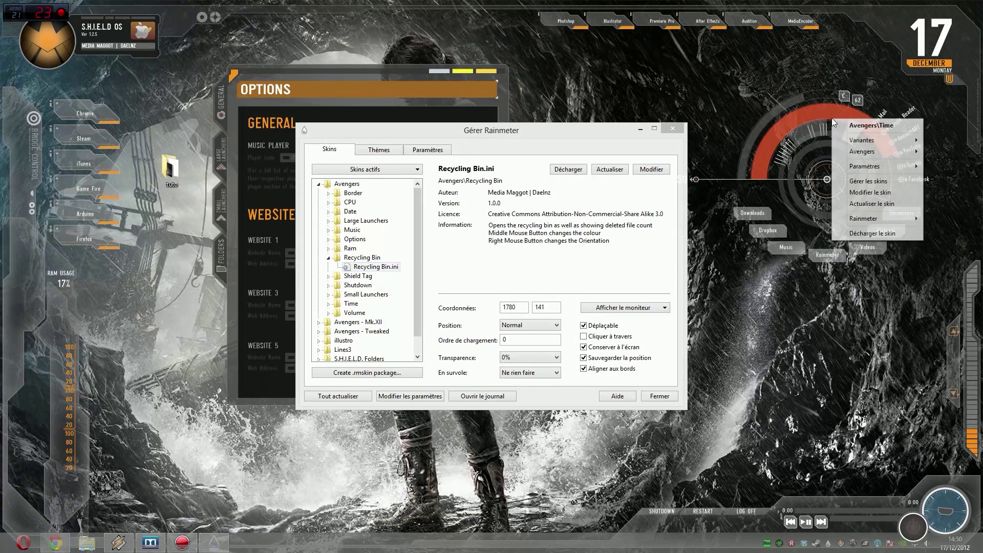
click(598, 174)
click(583, 358)
click(584, 358)
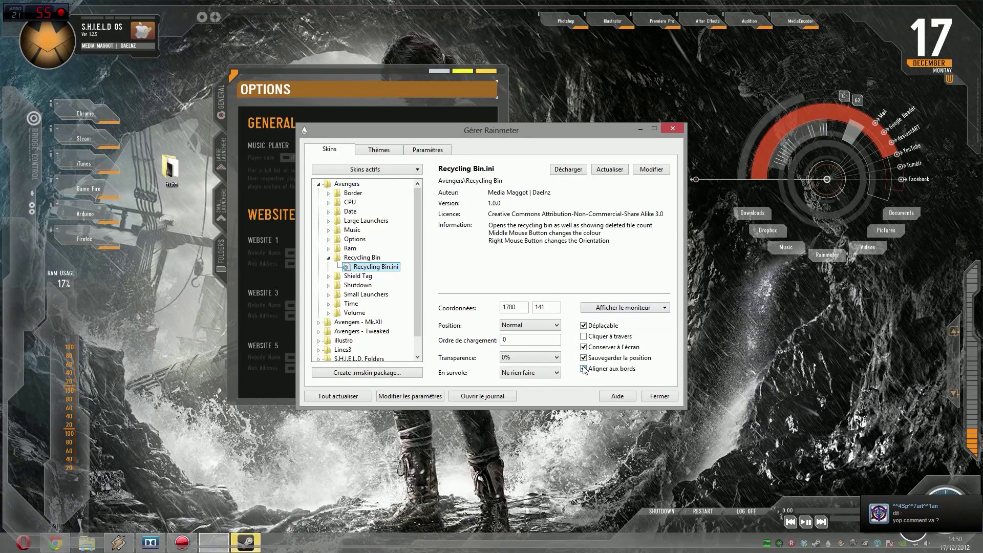
click(584, 369)
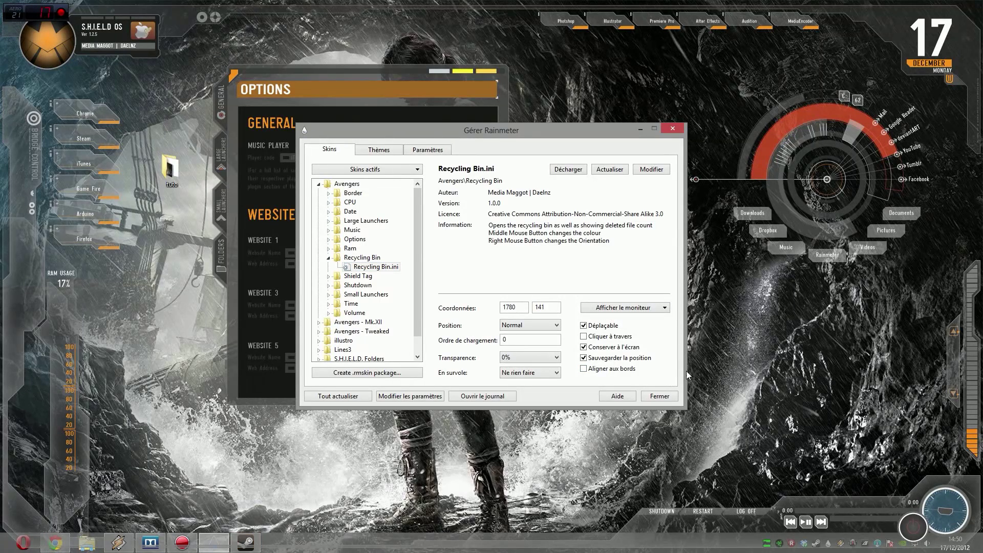
Fine-tune the recycling bin widget's position under the date to coordinates 1787, 147, and close the Rainmeter manager
click(947, 98)
mouse_move(946, 97)
mouse_down()
mouse_move(948, 71)
mouse_move(949, 84)
mouse_move(923, 98)
mouse_move(929, 106)
mouse_move(952, 84)
mouse_up()
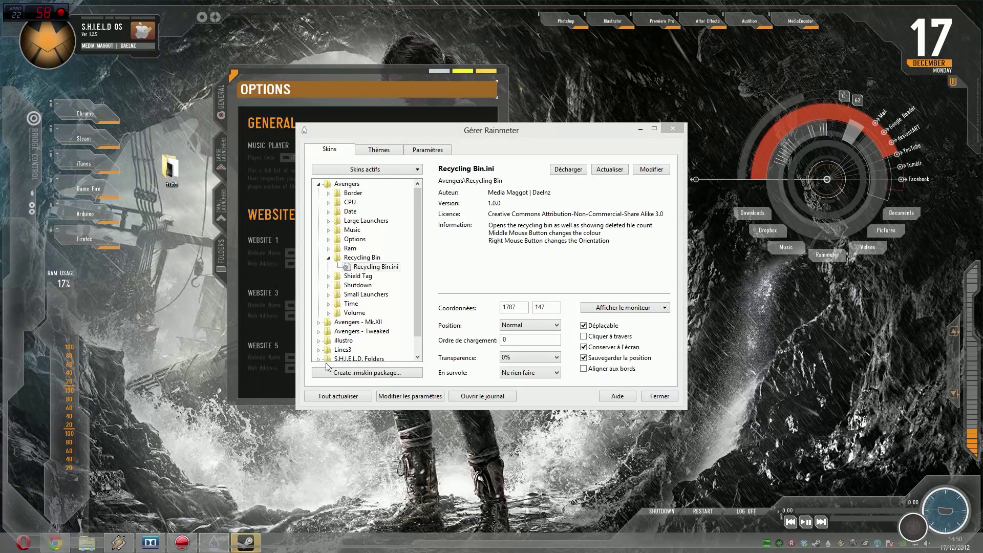
double_click(338, 258)
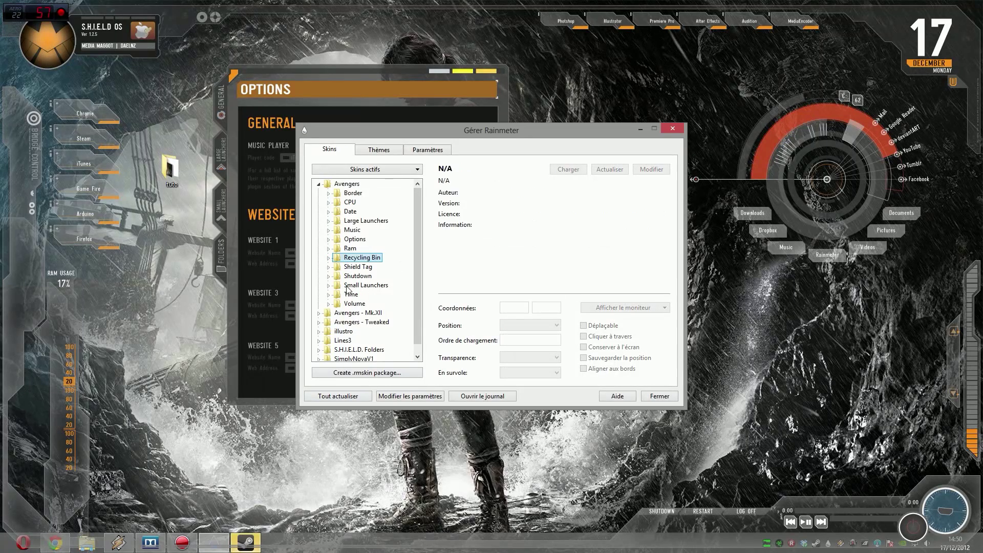
click(318, 183)
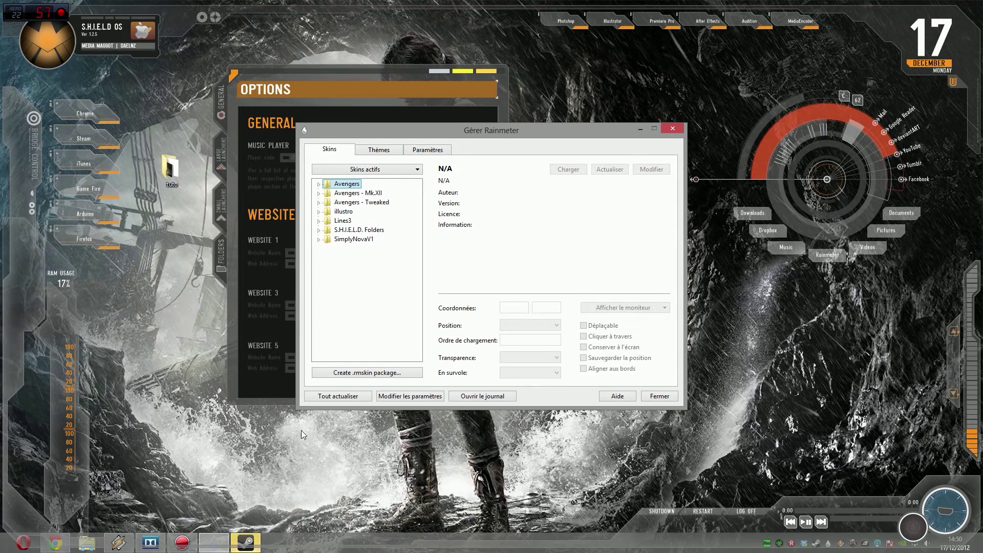
click(657, 397)
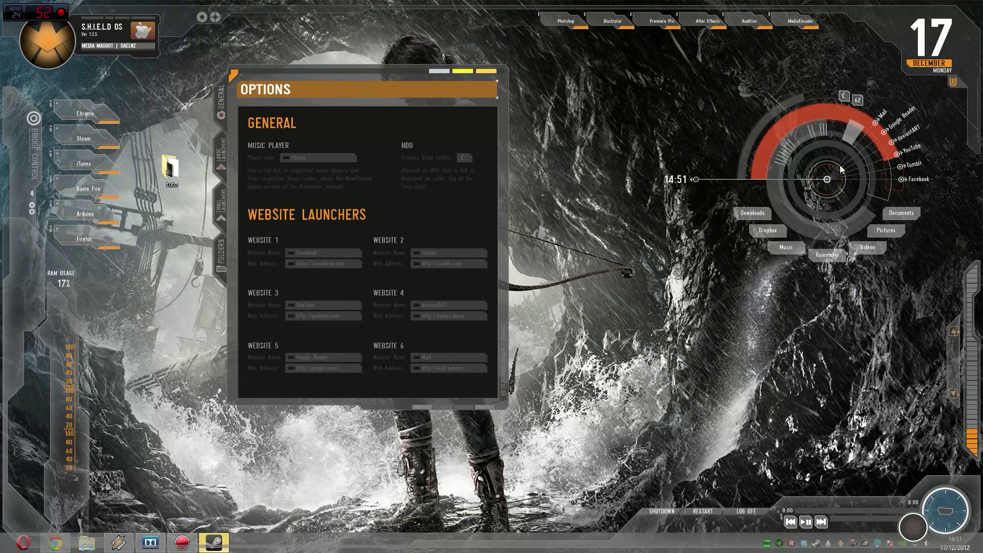
Switch the accent color of the S.H.I.E.L.D. widgets to blue from the Time widget's ring
click(791, 121)
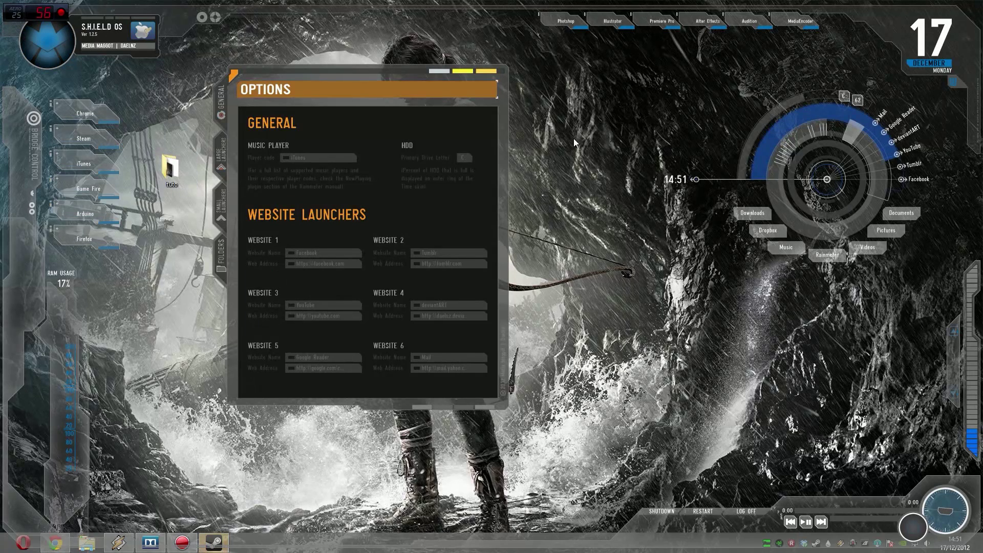
Reposition the Options panel slightly and nudge the CPU widget downward in the side bar
drag(434, 88, 463, 107)
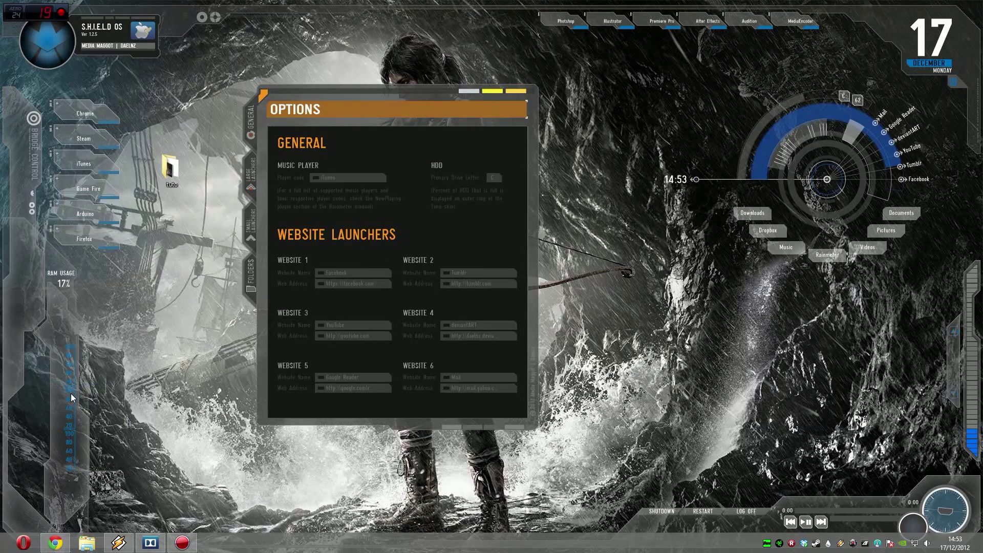
mouse_move(68, 388)
mouse_down()
mouse_move(159, 373)
mouse_move(207, 348)
mouse_move(193, 307)
mouse_move(214, 222)
mouse_move(128, 353)
mouse_move(64, 396)
mouse_up()
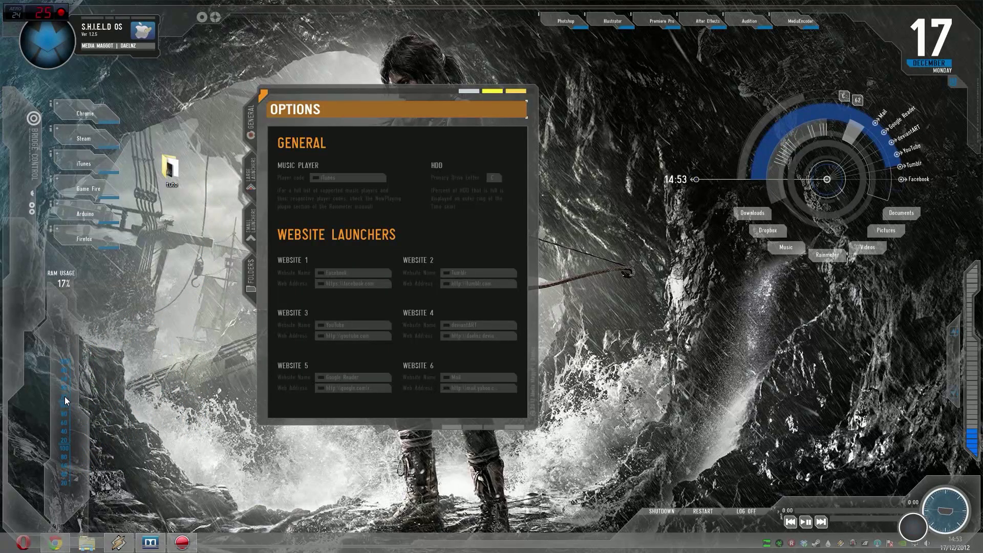
Unload the CPU widget, load the Avengers CPU skin 4 Core.ini instead, and close the Rainmeter manager
right_click(64, 396)
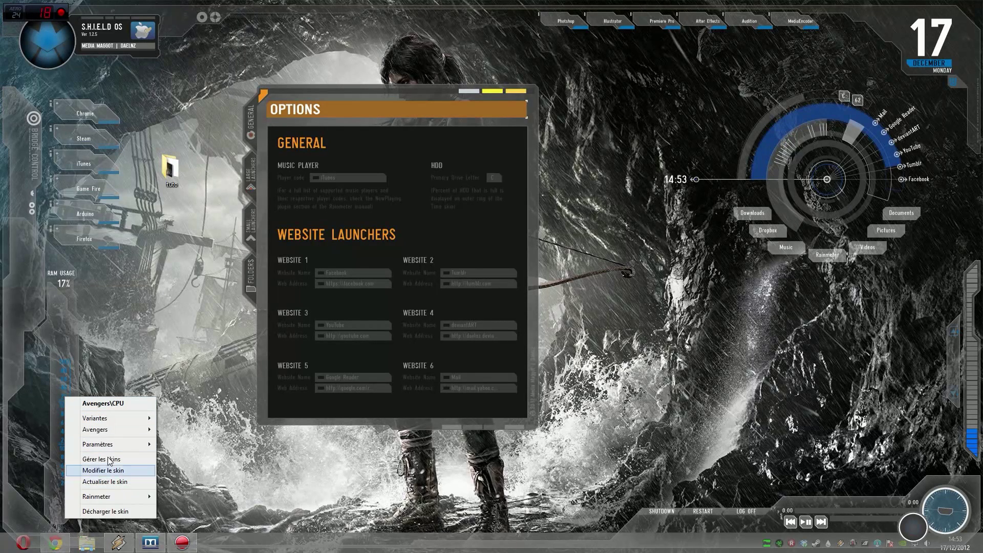
click(106, 510)
click(827, 543)
click(318, 183)
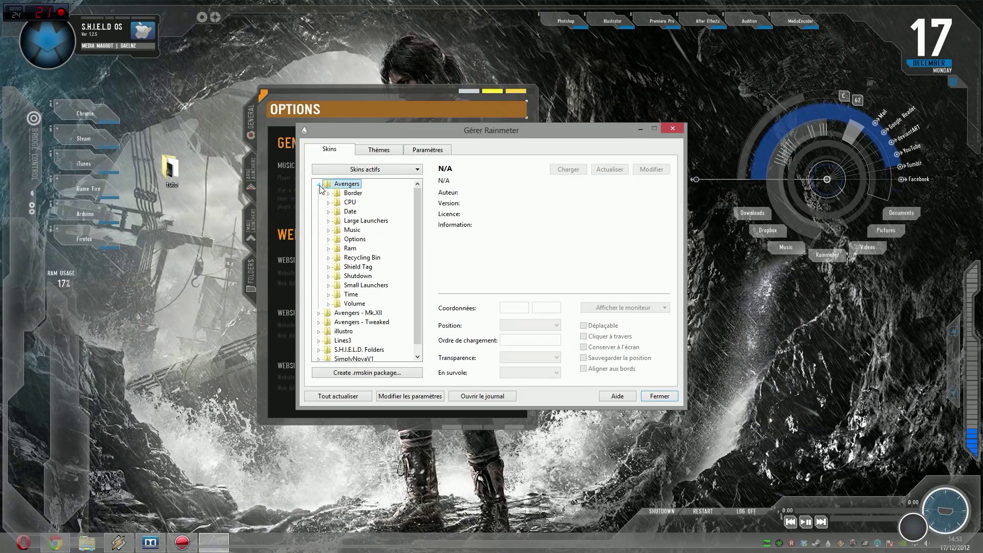
click(329, 203)
double_click(360, 239)
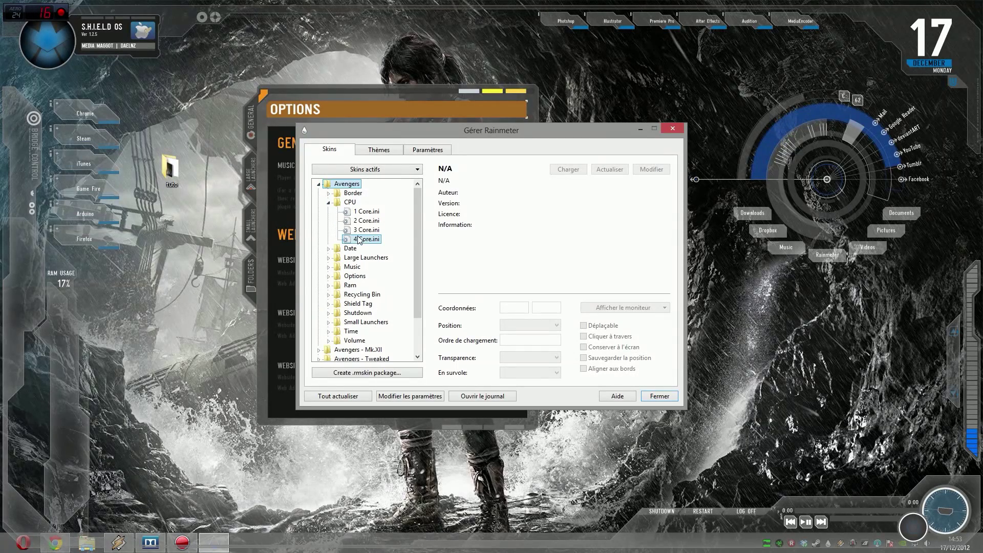
click(660, 396)
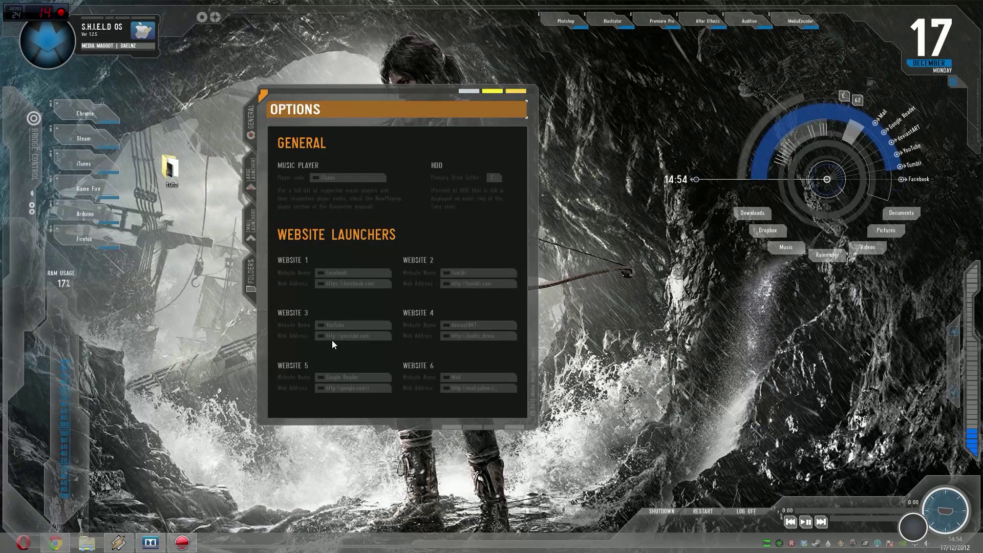
Set the music player code to Winamp in the general options and toggle playback from the music widget
click(345, 177)
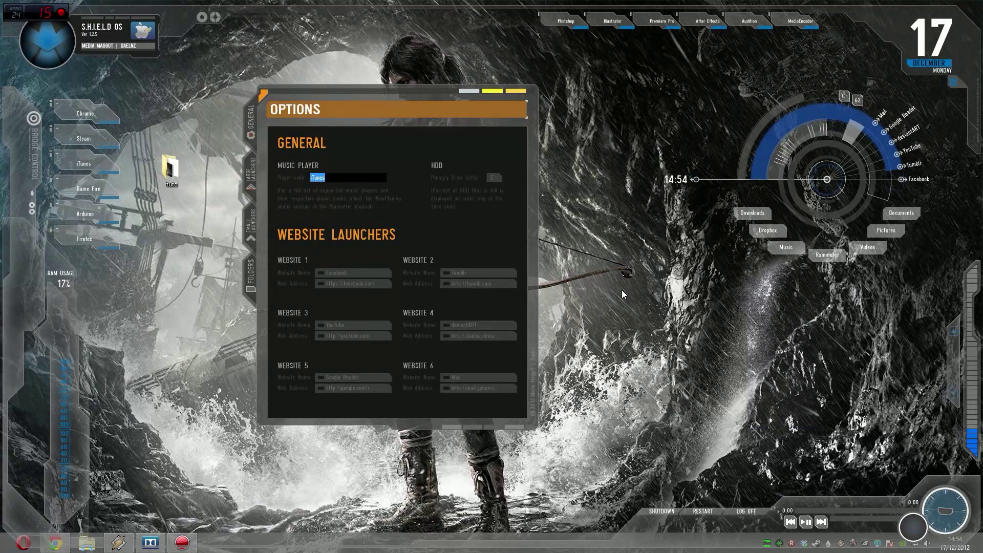
key(BackSpace)
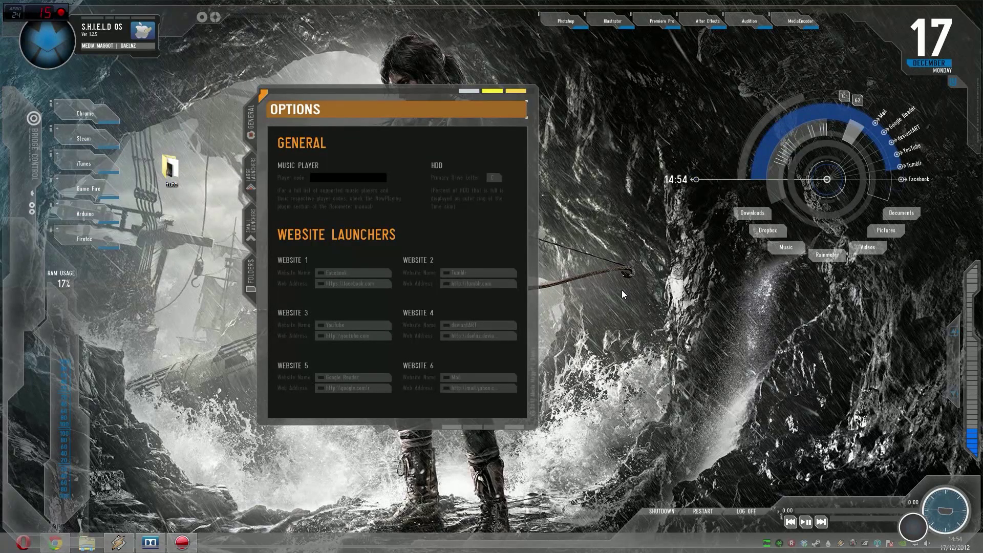
text(Winamp)
key(Return)
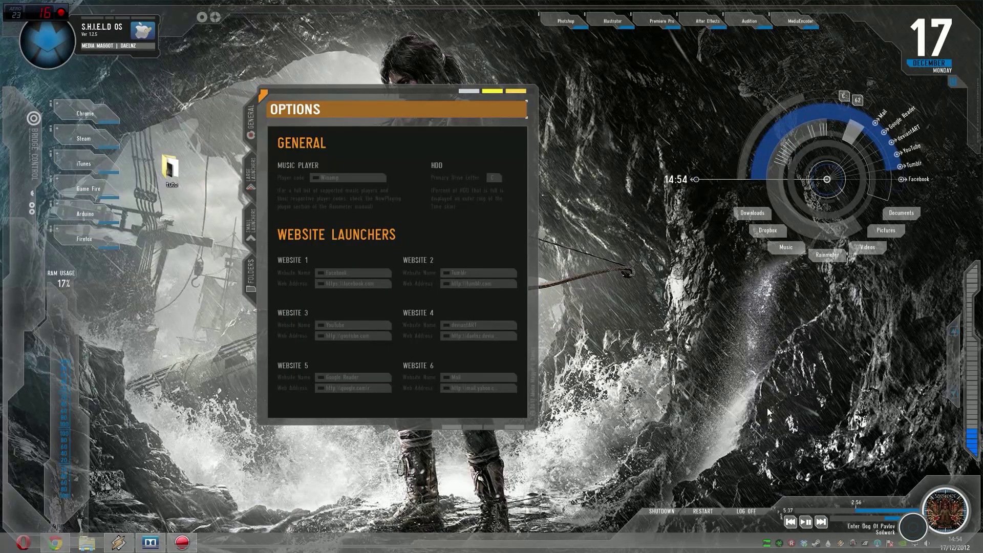
click(804, 522)
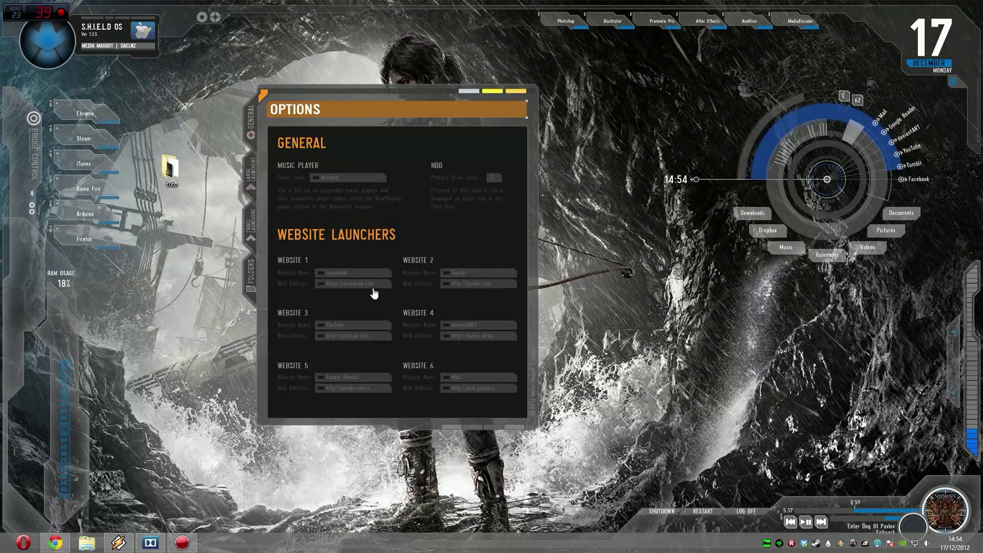
Try H as the primary drive letter in the HDD options, and set it back to C
click(494, 177)
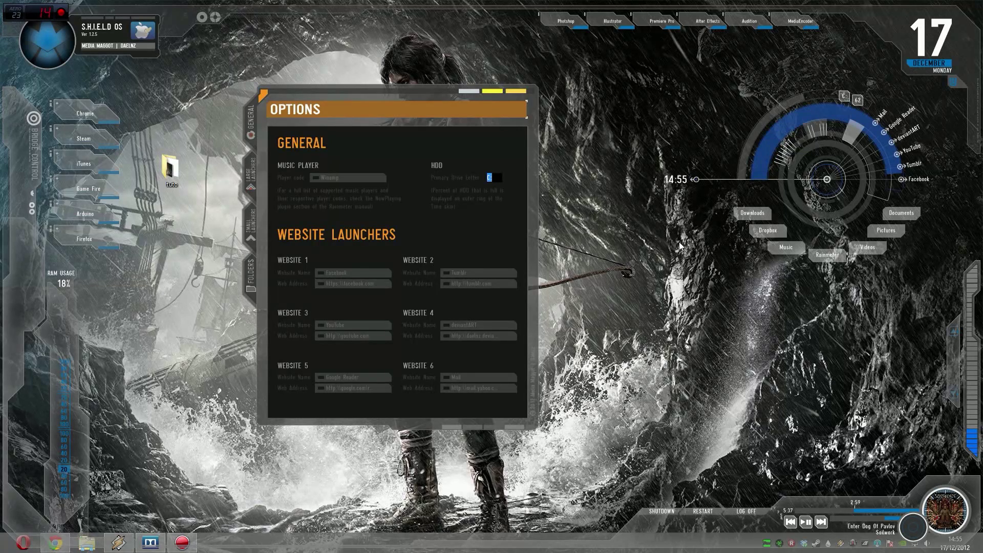
text(H)
key(Return)
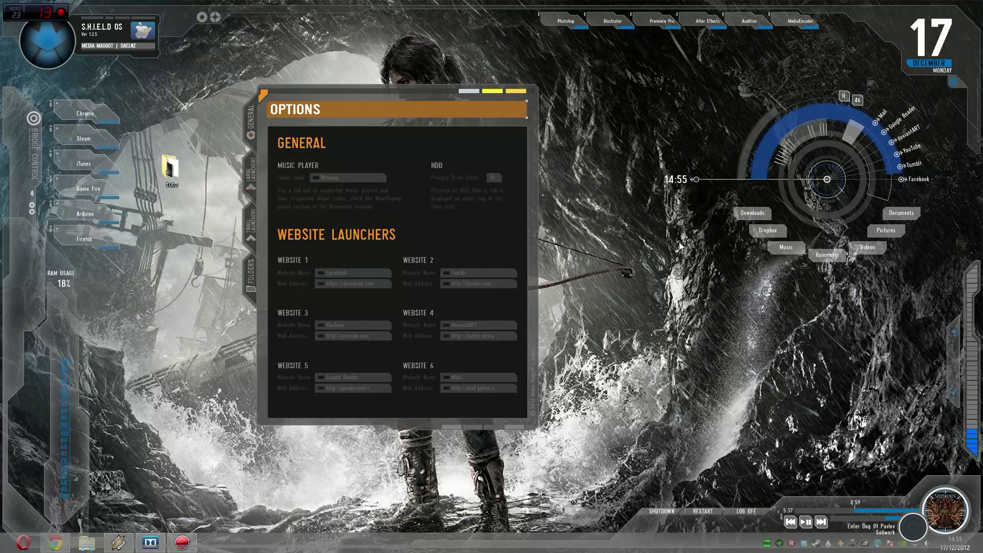
click(496, 178)
text(C)
key(Return)
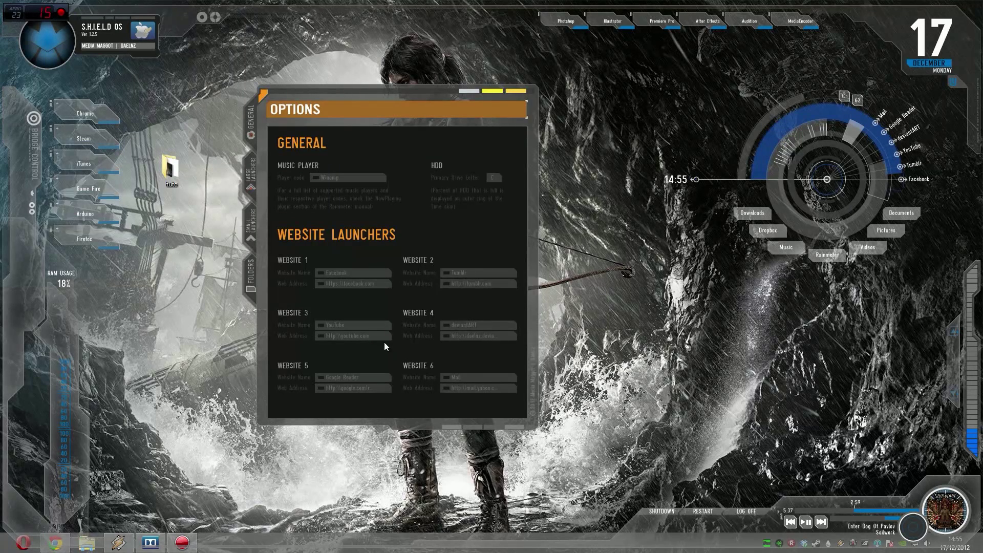
Rename the Website 6 launcher to Gmail
click(470, 377)
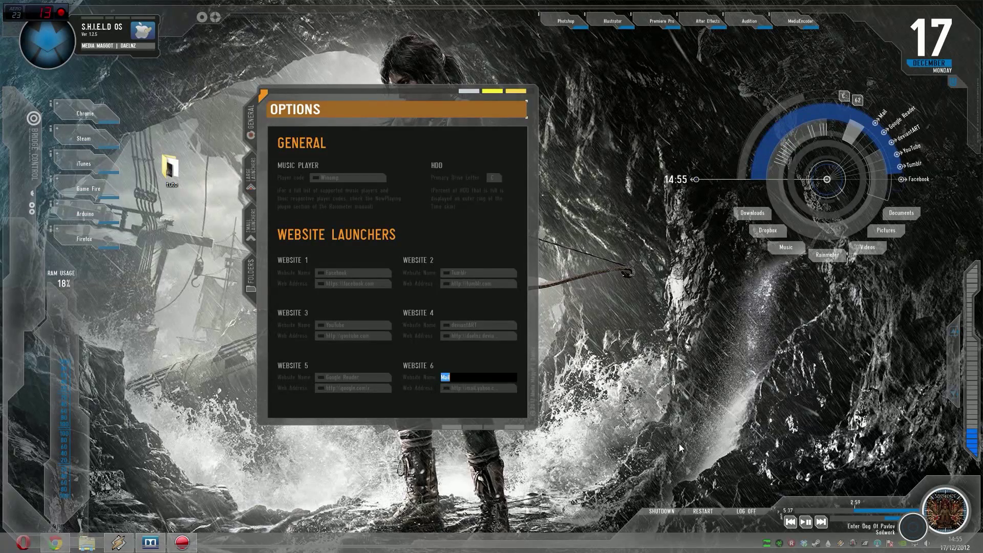
text(Gmail)
key(Return)
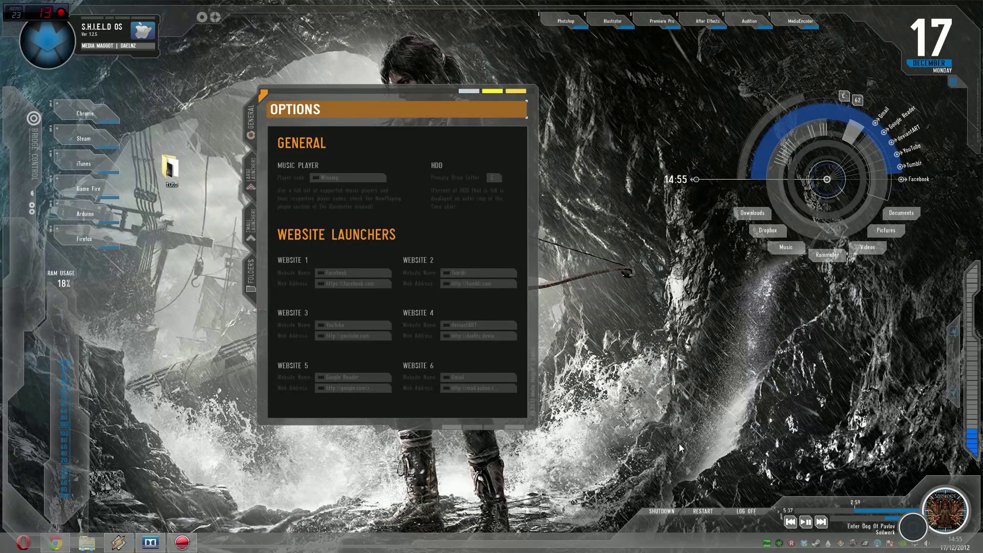
click(471, 378)
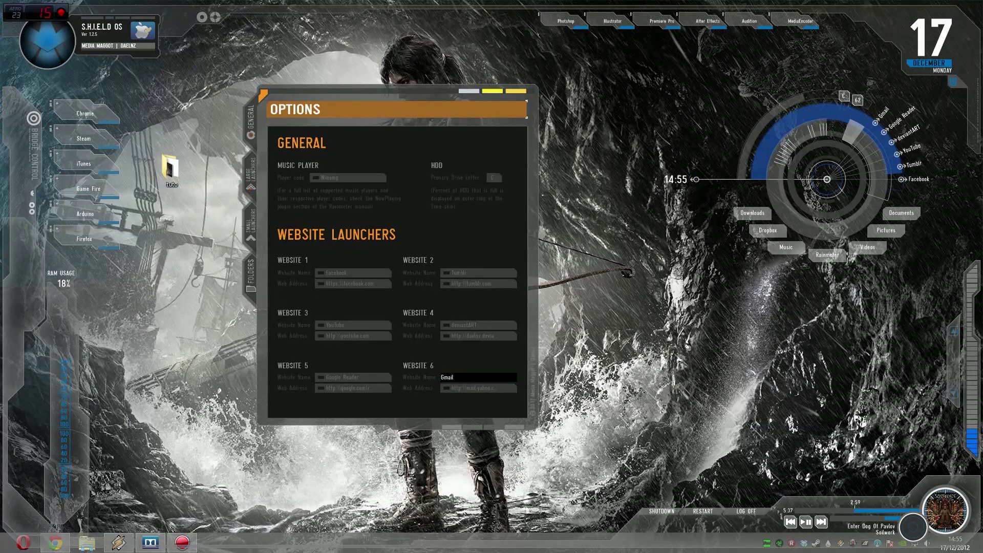
key(Escape)
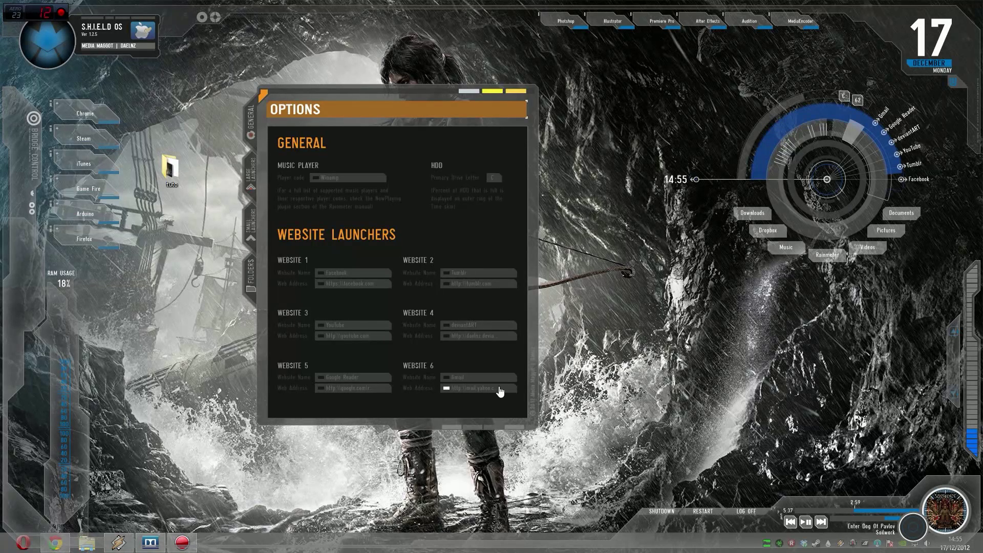
Change the Website 6 web address to mail.gmail.com
click(460, 389)
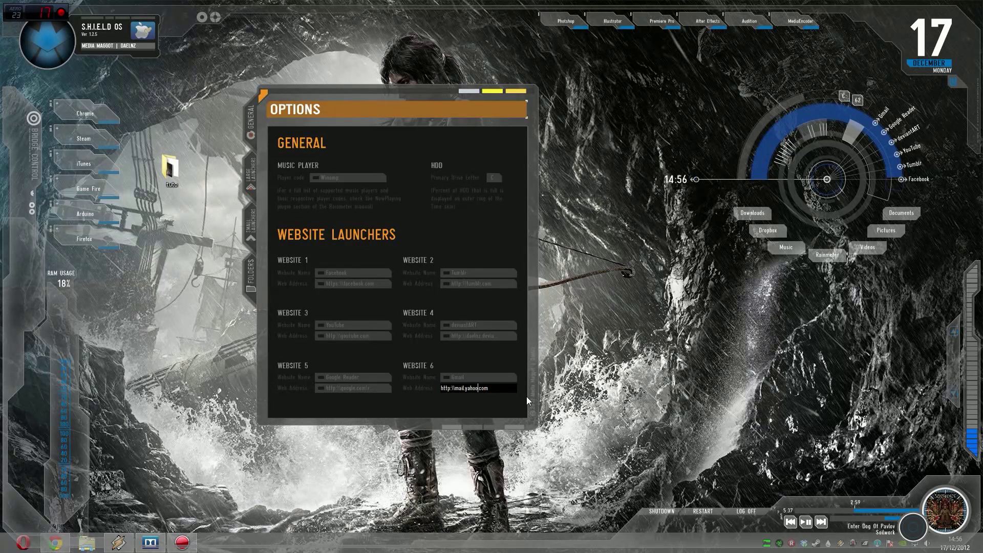
key(Left)
key(Left)
key(BackSpace)
key(BackSpace)
key(BackSpace)
key(BackSpace)
key(BackSpace)
key(BackSpace)
text(.google)
key(Return)
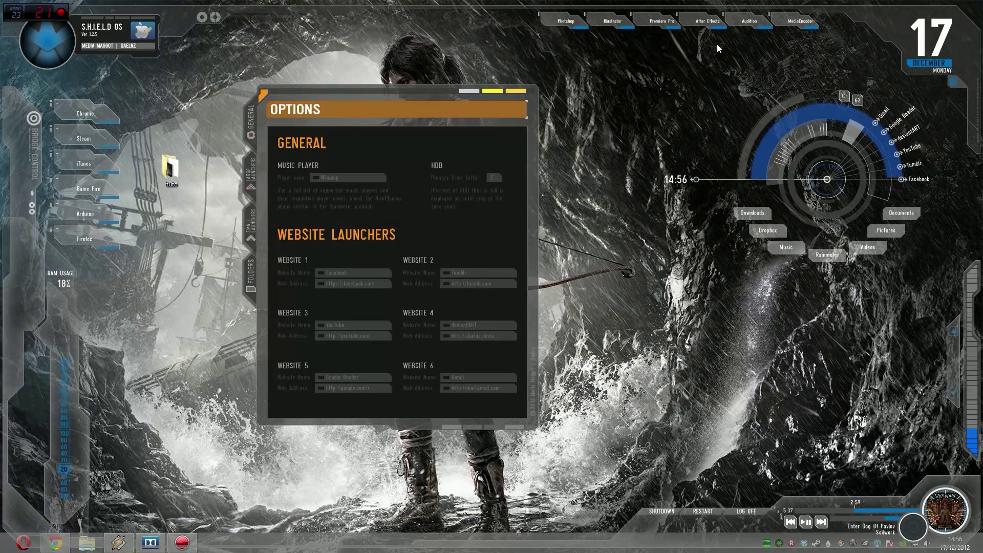
Test the Gmail launcher on the Time widget, close the opened browser tab and return to the desktop
click(875, 123)
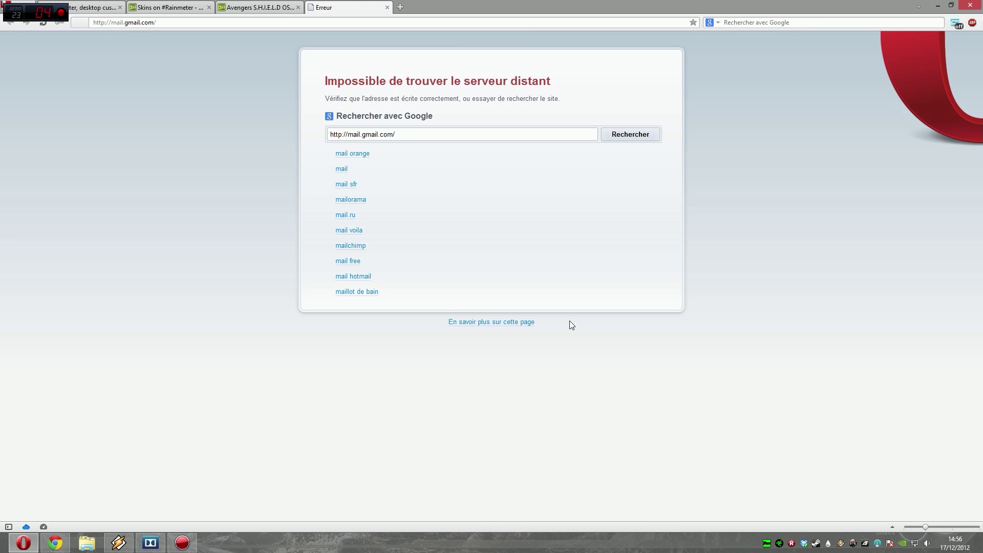
key(ctrl+w)
key(super+d)
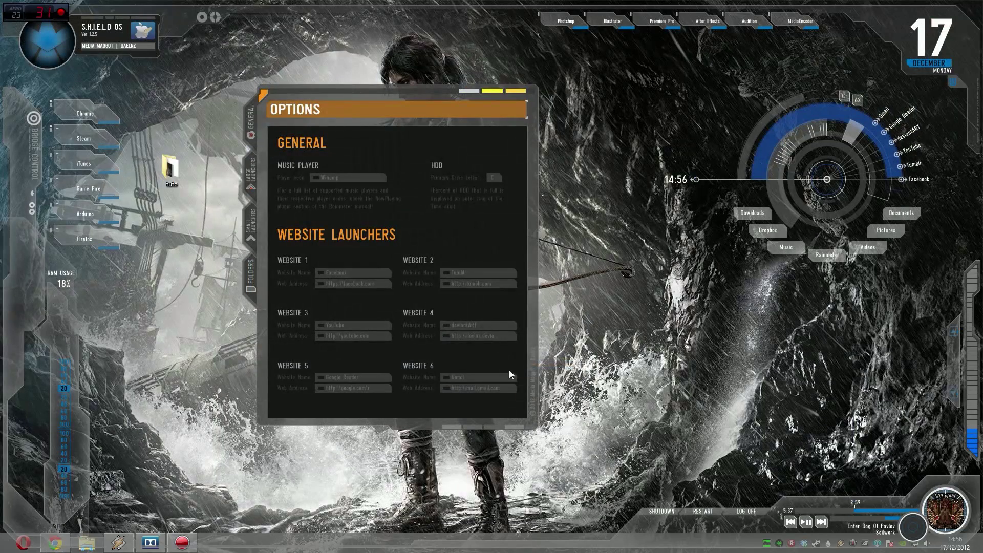
Set the Website 6 web address to mail.google.com, and close the Gmail tab opened to test it
click(485, 392)
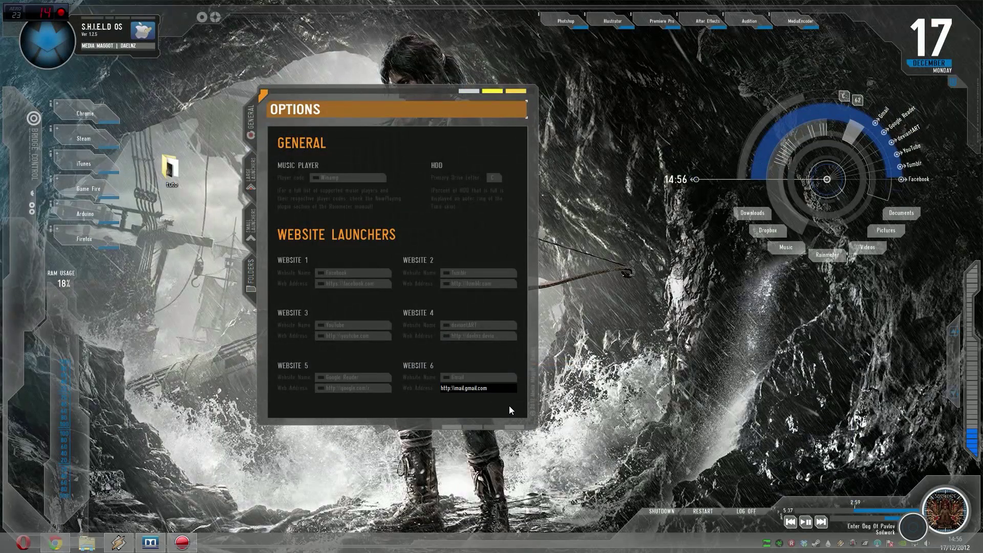
key(BackSpace)
key(BackSpace)
key(BackSpace)
key(BackSpace)
text(oogle)
key(Return)
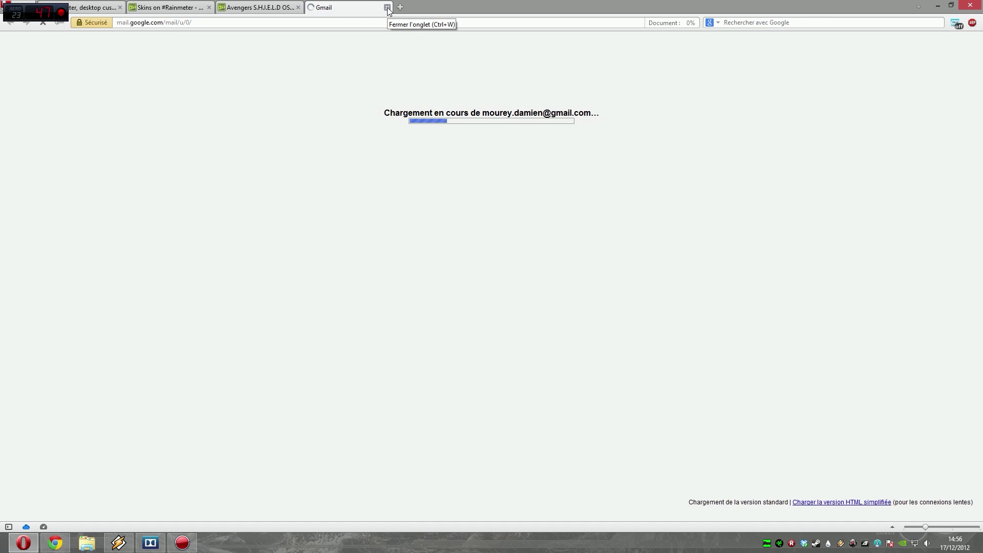
click(387, 7)
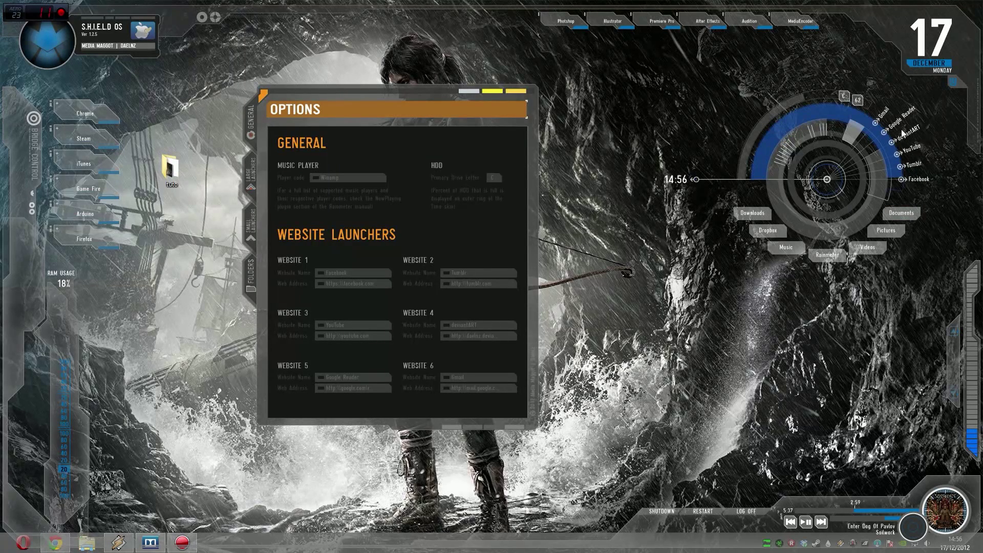
Rename large launchers 1 and 2 to Opera and Chrome in the large launchers configuration
click(251, 172)
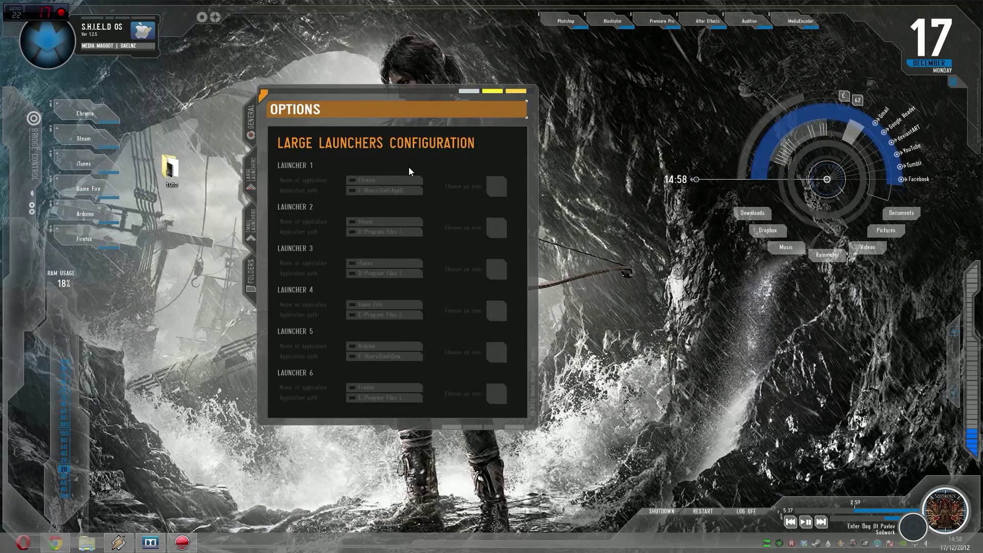
click(388, 181)
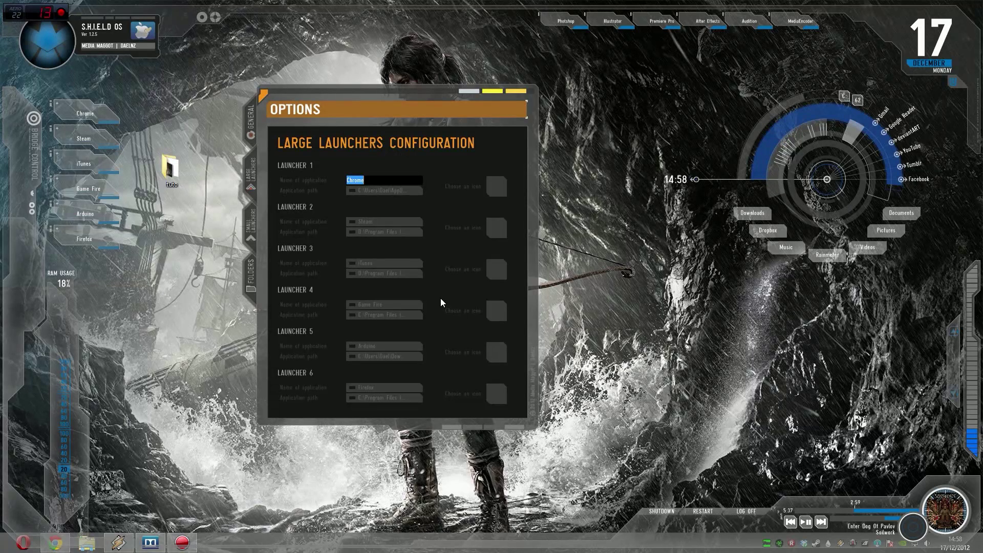
text(Opera)
key(Tab)
text(Chrome)
key(Return)
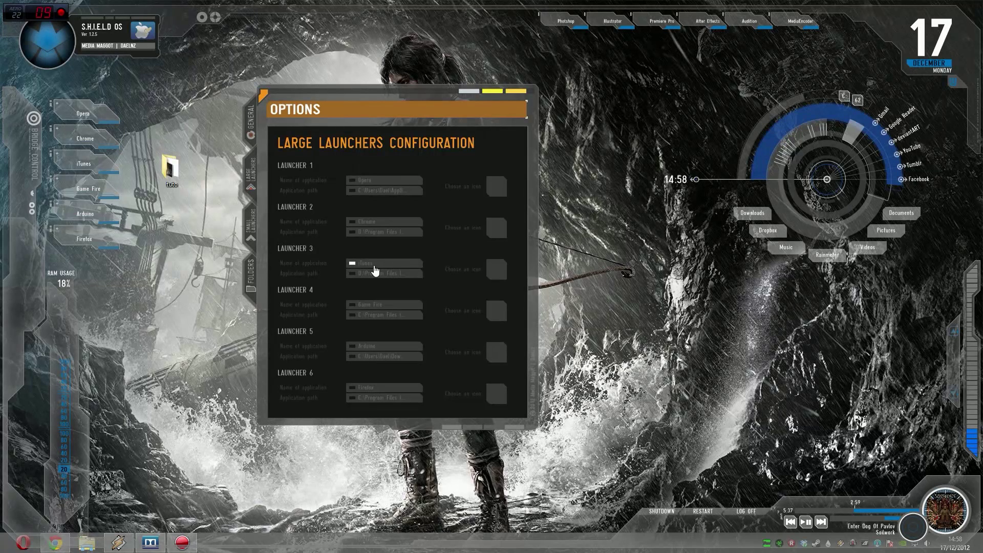
Rename large launchers 3 and 4 to Winamp and Eclipse
click(384, 265)
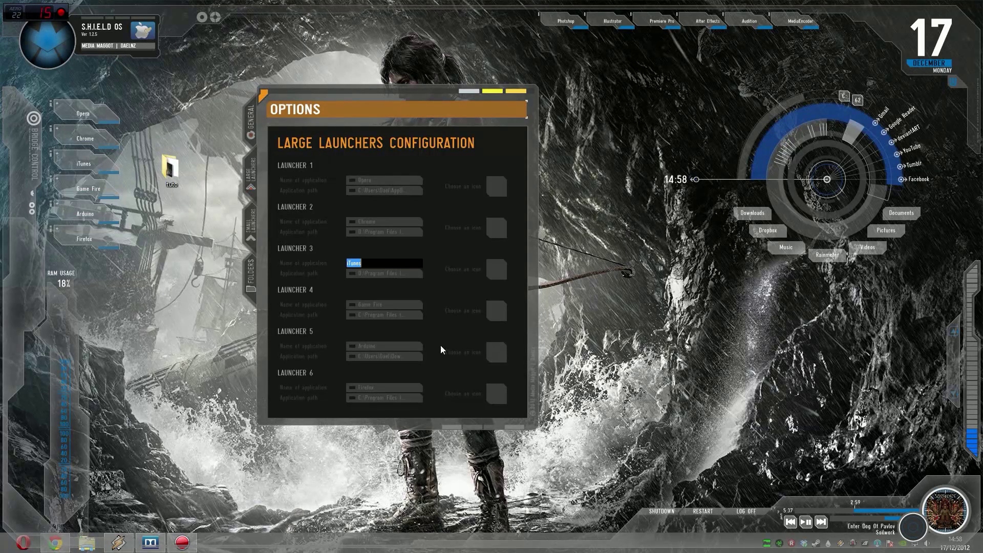
text(Winamp)
key(Return)
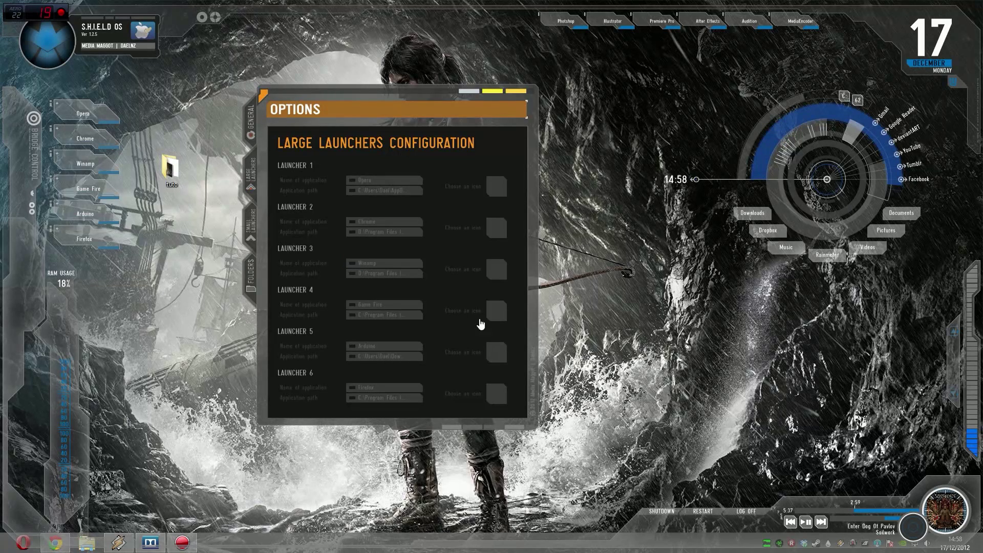
click(369, 306)
text(Ec)
key(Return)
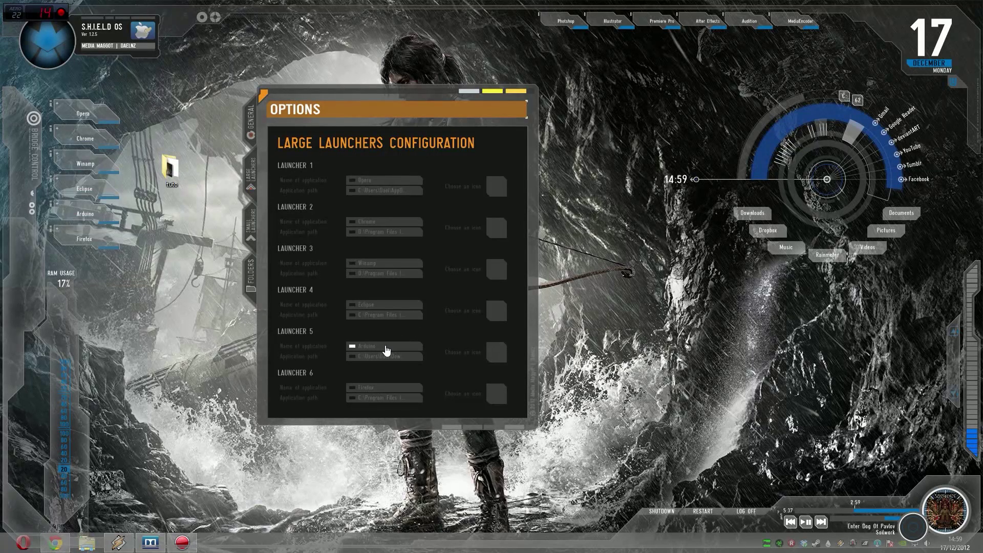
Rename large launchers 5 and 6 to Steam and Skype
click(386, 347)
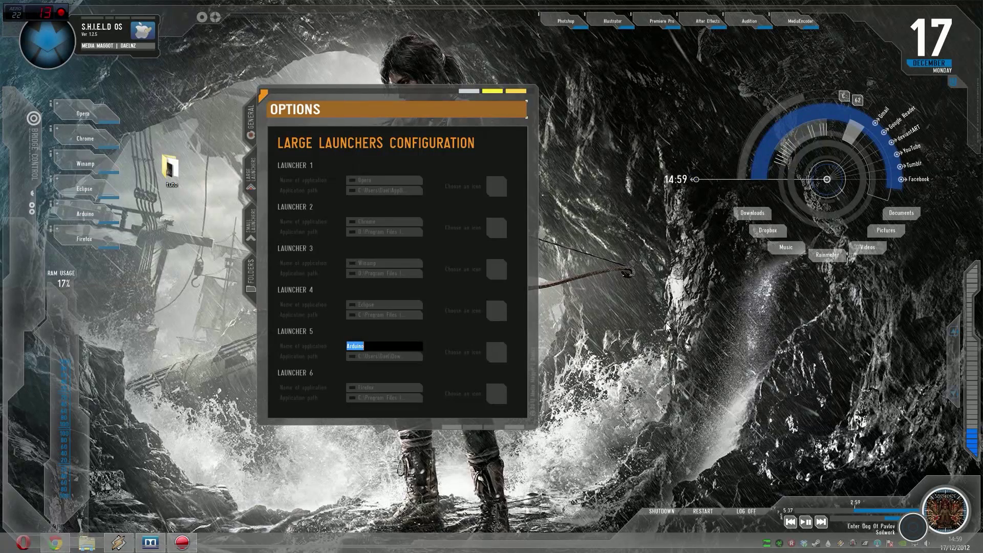
text(Steam)
key(Return)
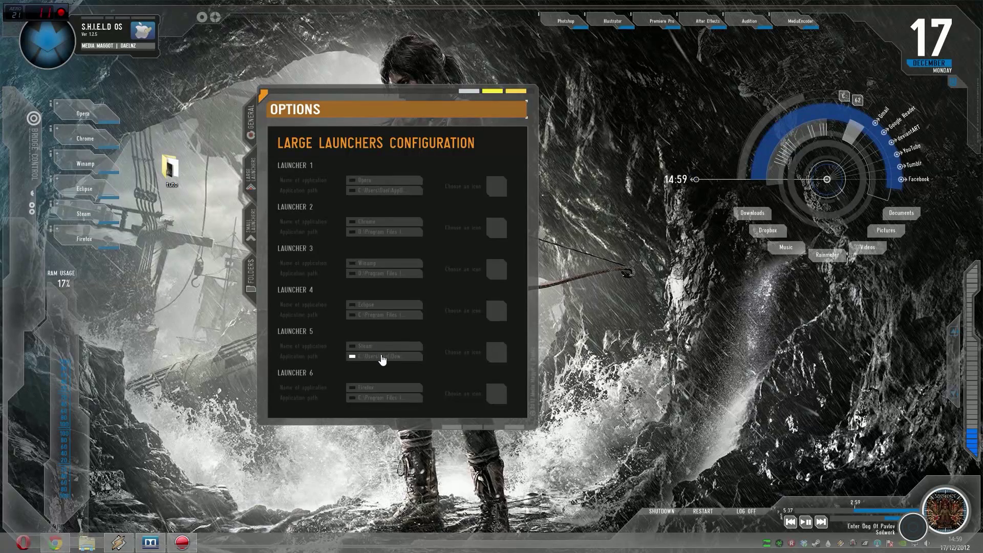
click(374, 388)
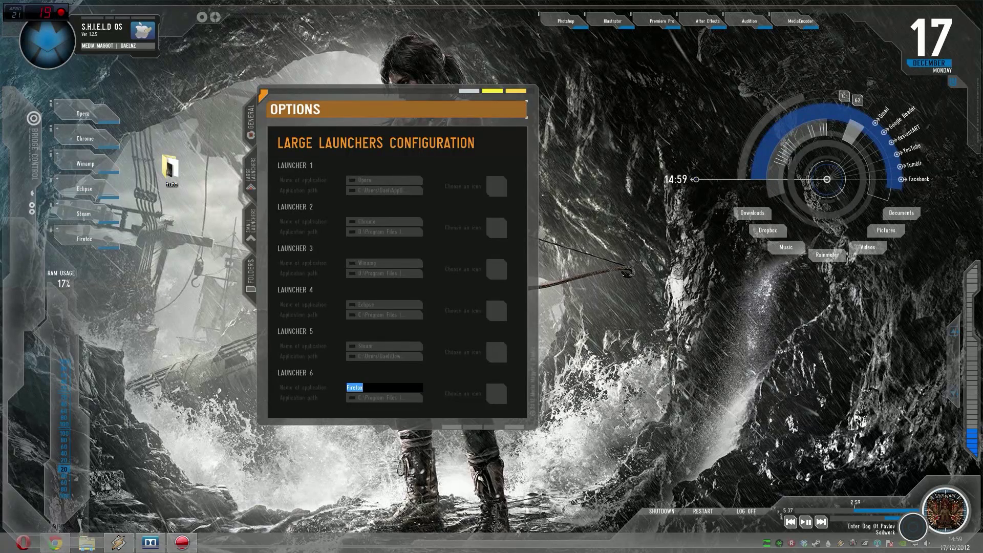
text(Skype)
key(Return)
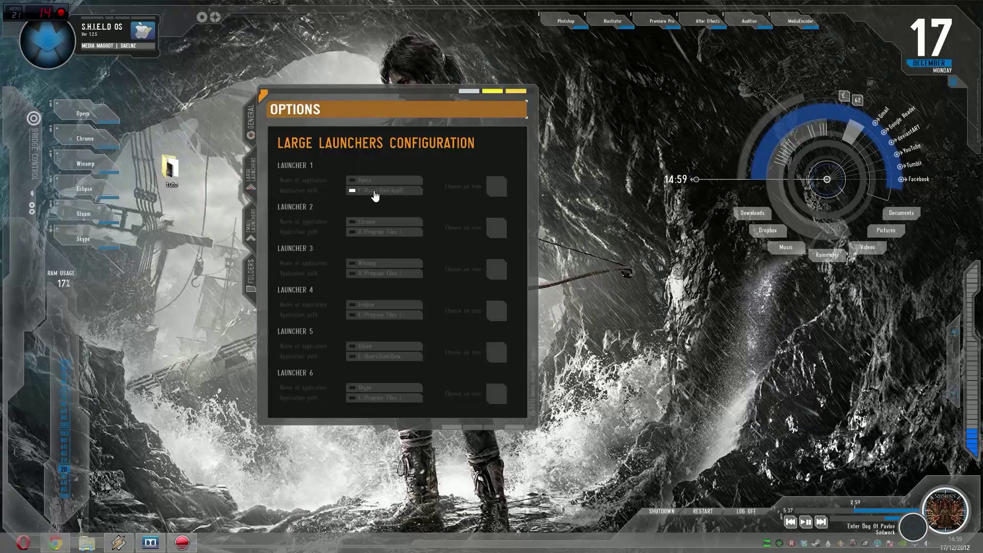
Set Launcher 1's application path to opera.exe in C:\Program Files (x86)\Opera, and close the Opera window opened to test it
click(374, 195)
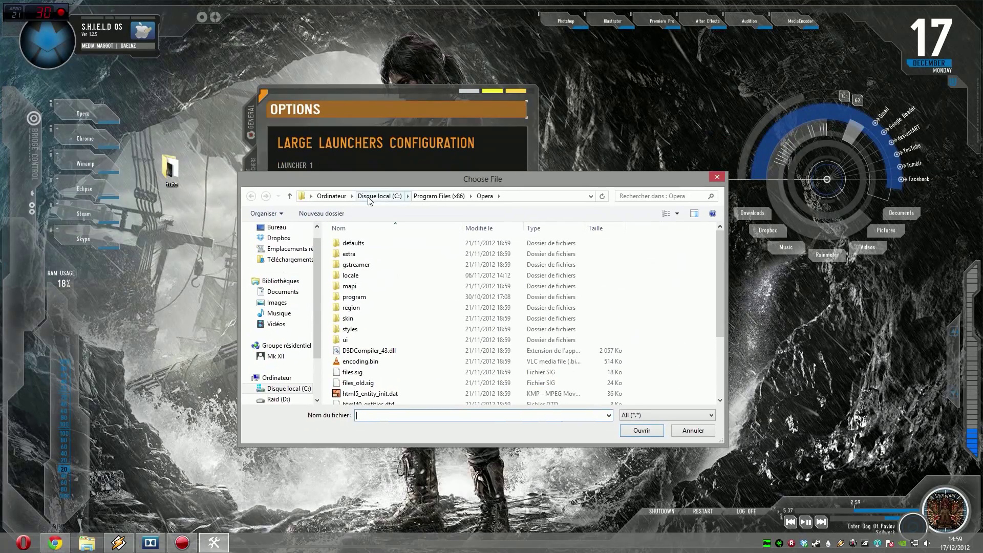
click(378, 196)
click(331, 195)
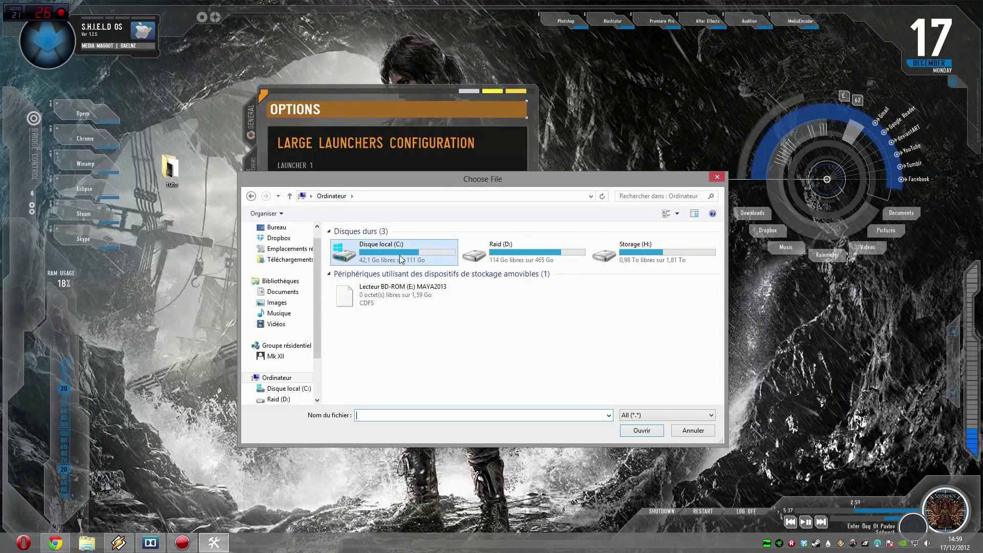
double_click(373, 251)
double_click(391, 318)
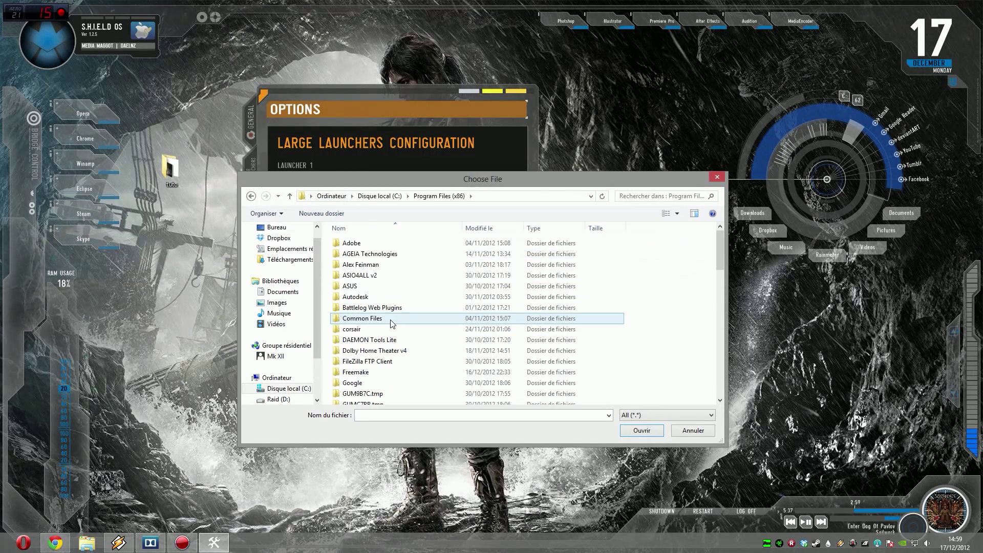
scroll(369, 258, down, 6)
scroll(369, 258, down, 7)
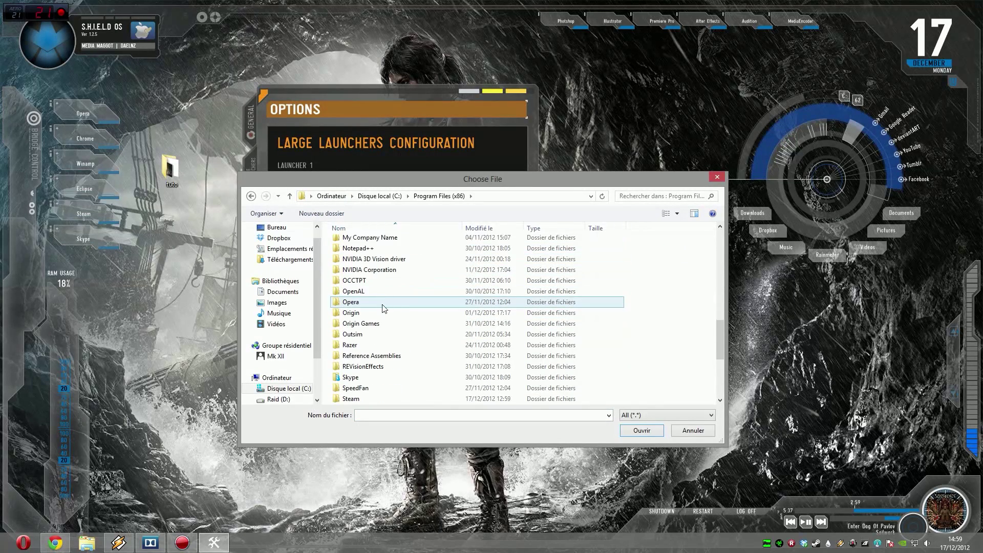
double_click(351, 303)
scroll(358, 307, down, 3)
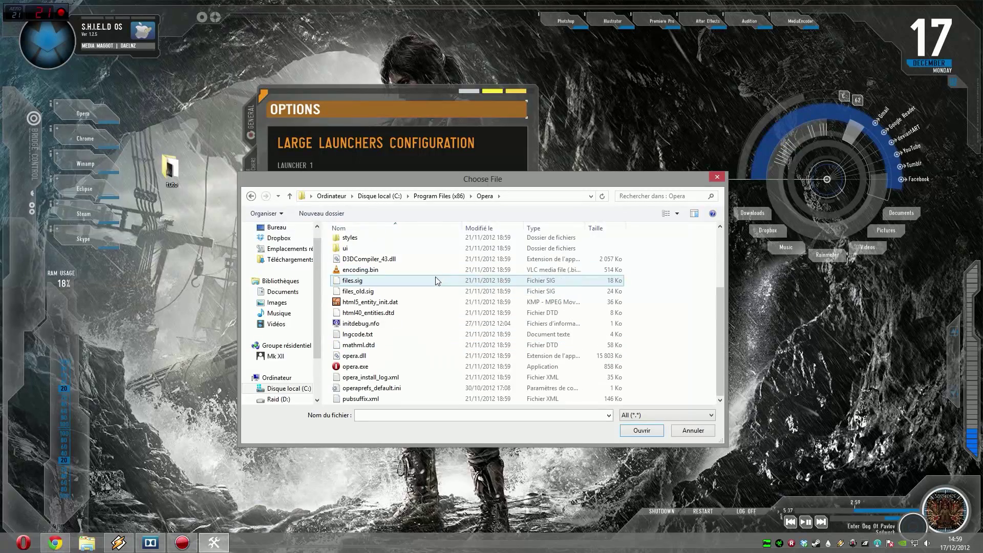
click(369, 367)
click(648, 434)
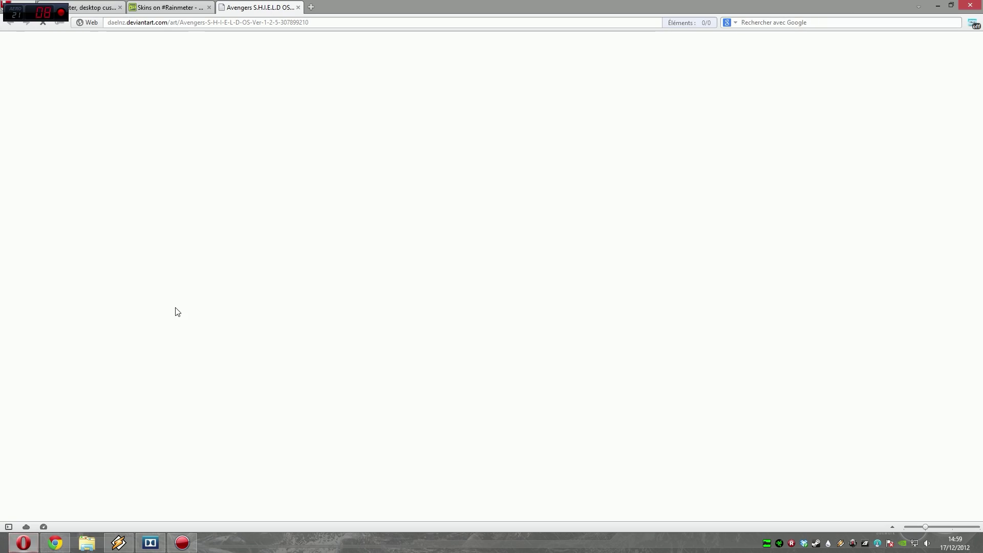
click(965, 5)
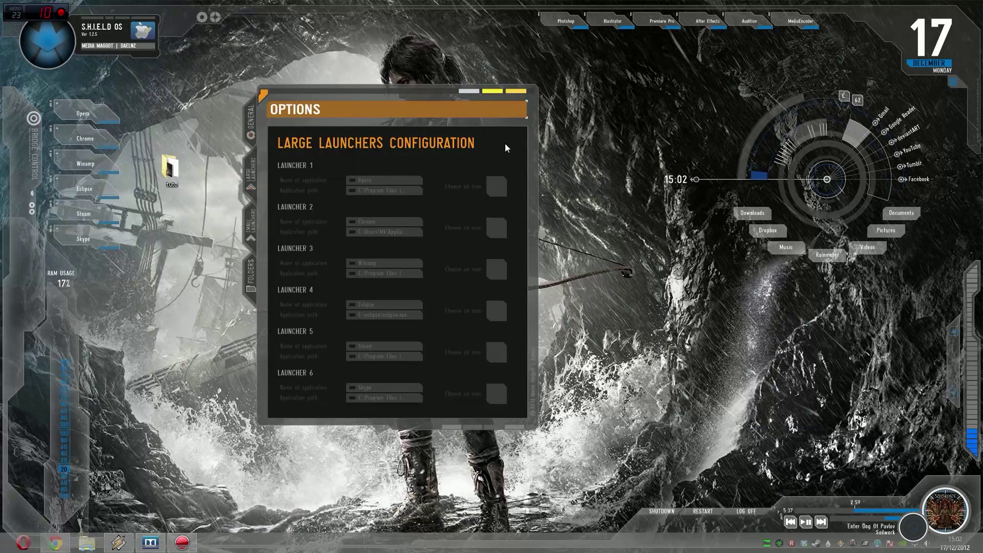
Try to use Skype.exe from the Skype\Phone folder as Launcher 1's icon
click(496, 186)
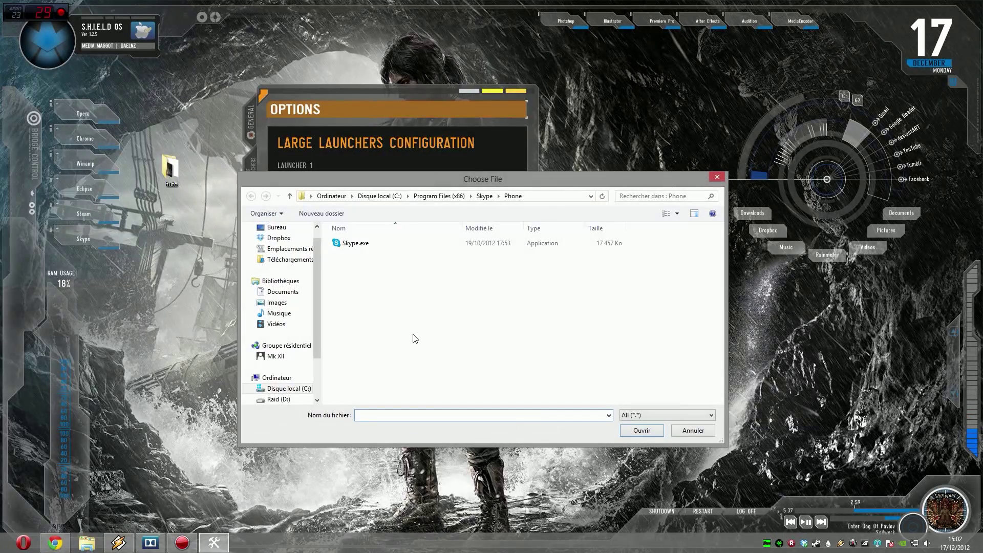
click(354, 245)
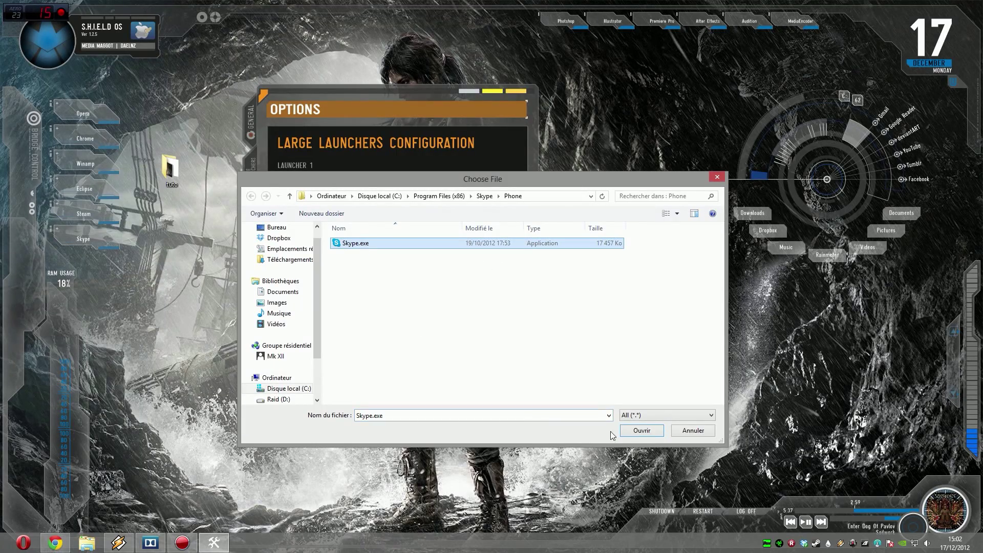
click(641, 429)
click(505, 186)
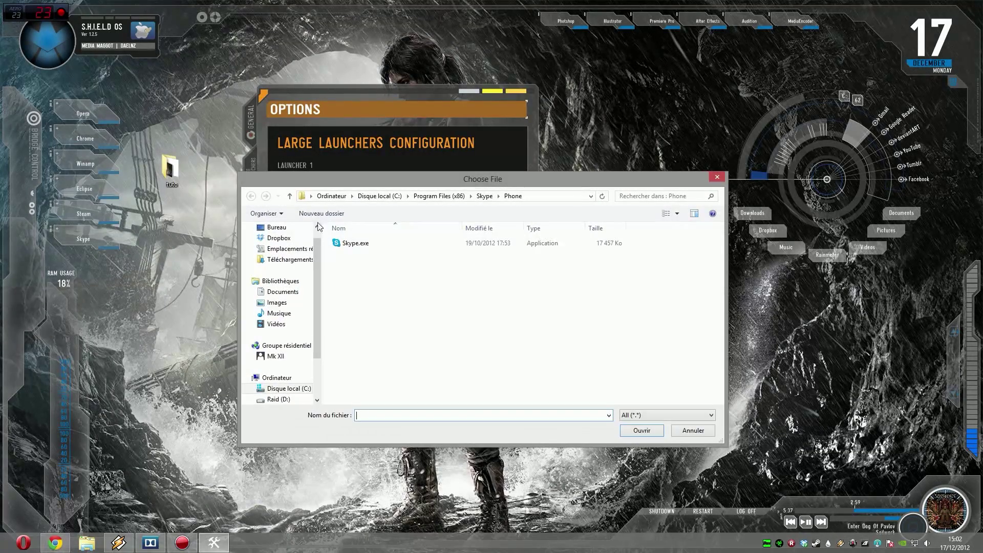
click(686, 433)
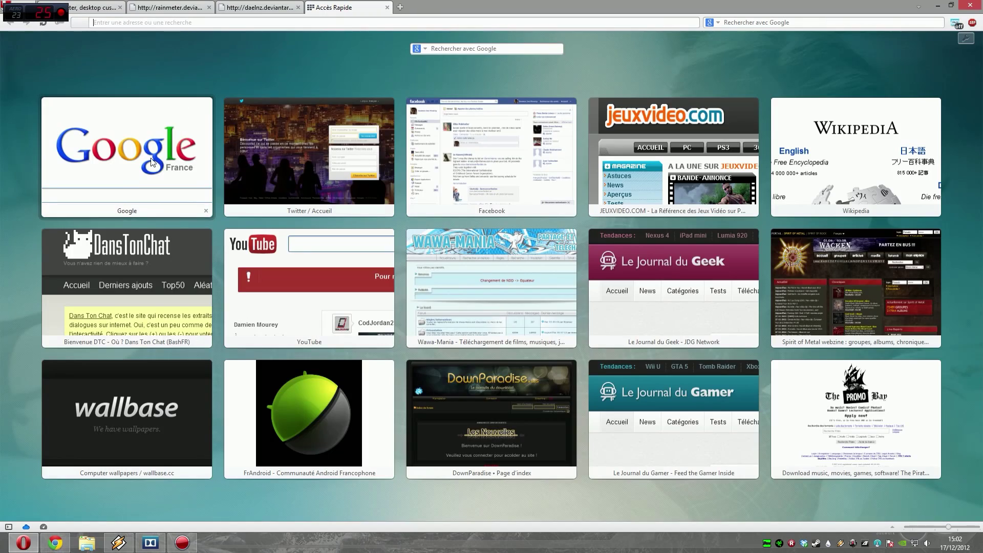
Search Google Images for "skype icon" and refine the search to "skype icon png"
click(151, 163)
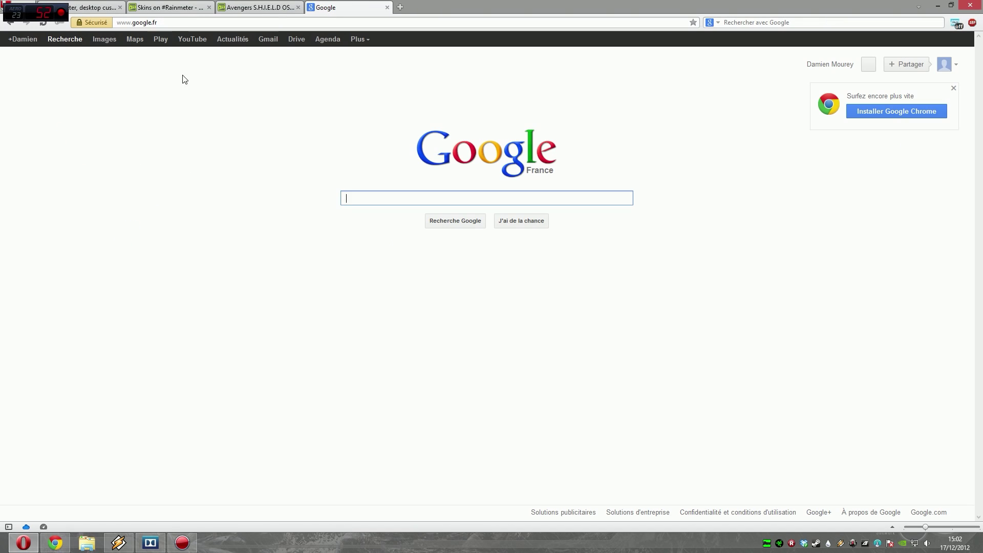
click(114, 41)
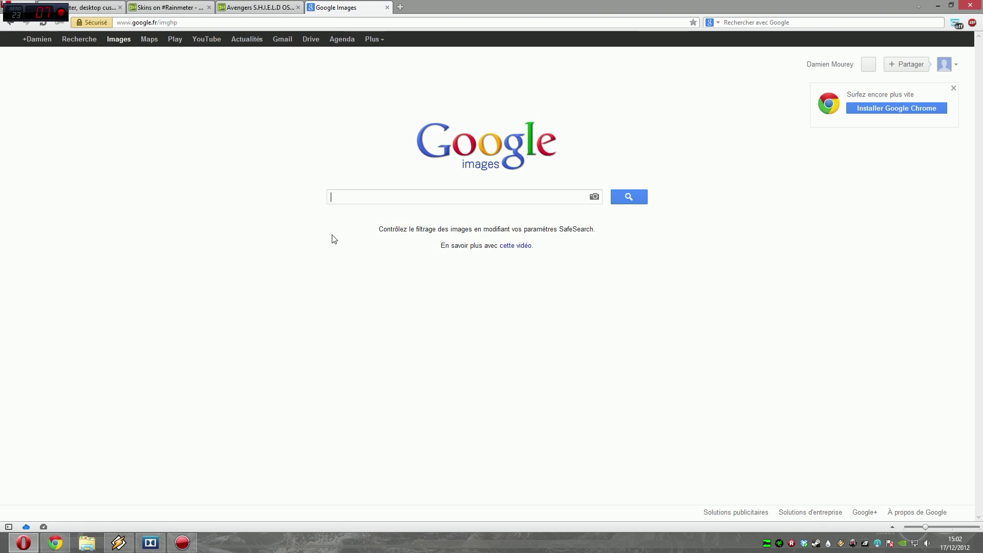
text(skype icon)
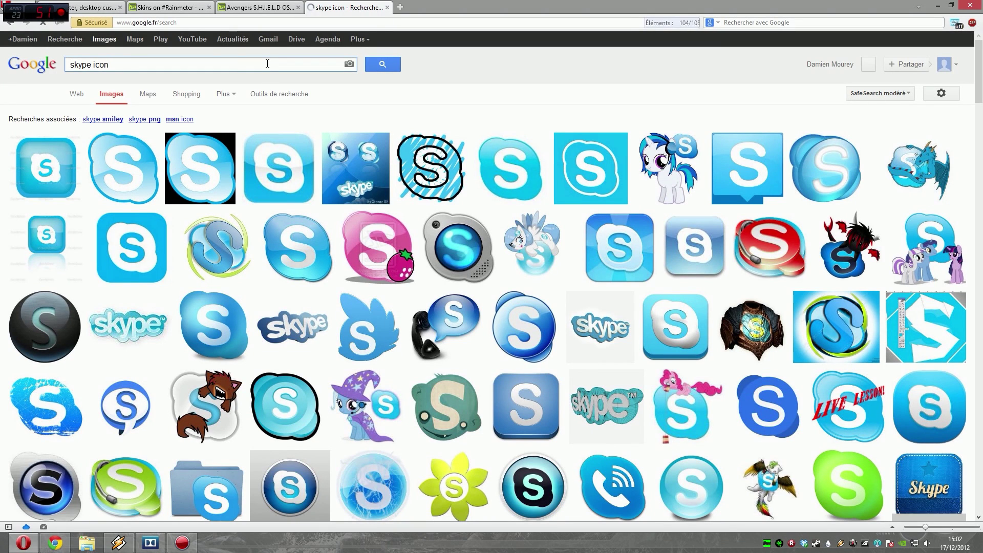
click(267, 67)
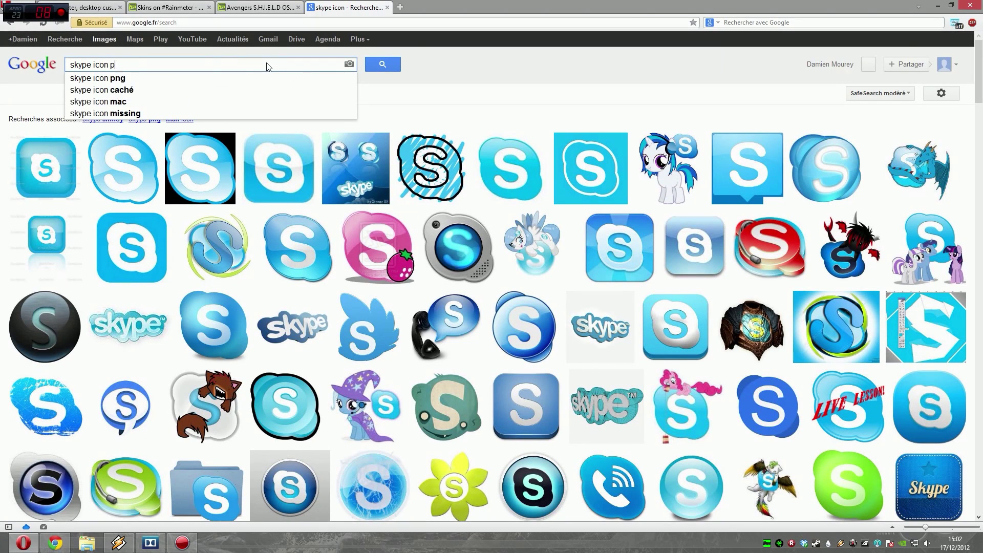
click(97, 77)
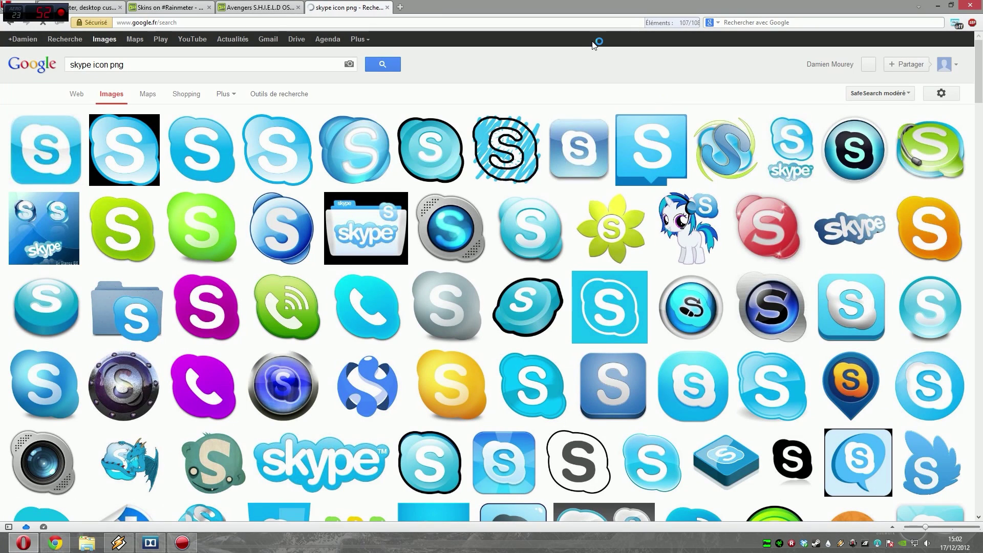
Examine the Skype PNG image results for usable launcher icons, and return to the desktop
mouse_move(203, 284)
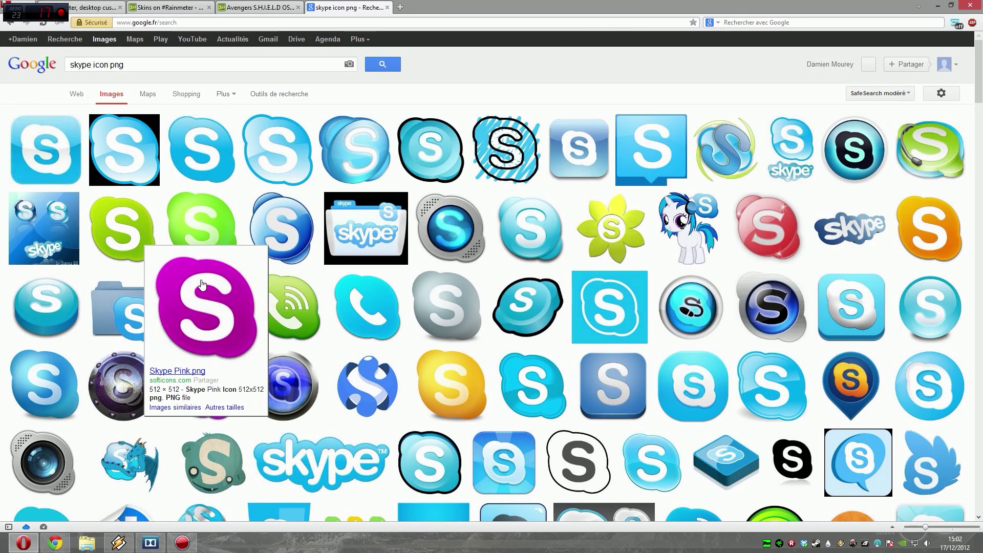
mouse_move(214, 148)
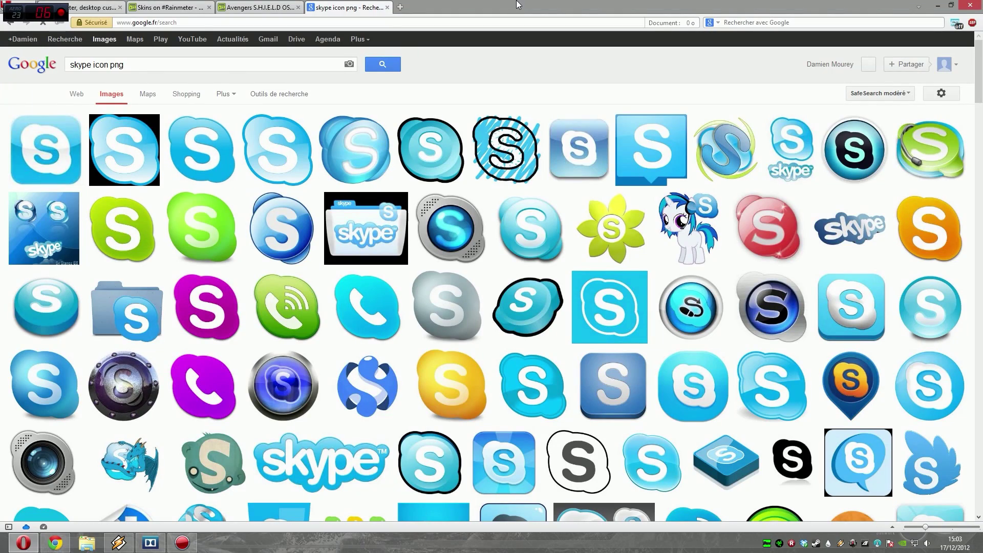
click(936, 5)
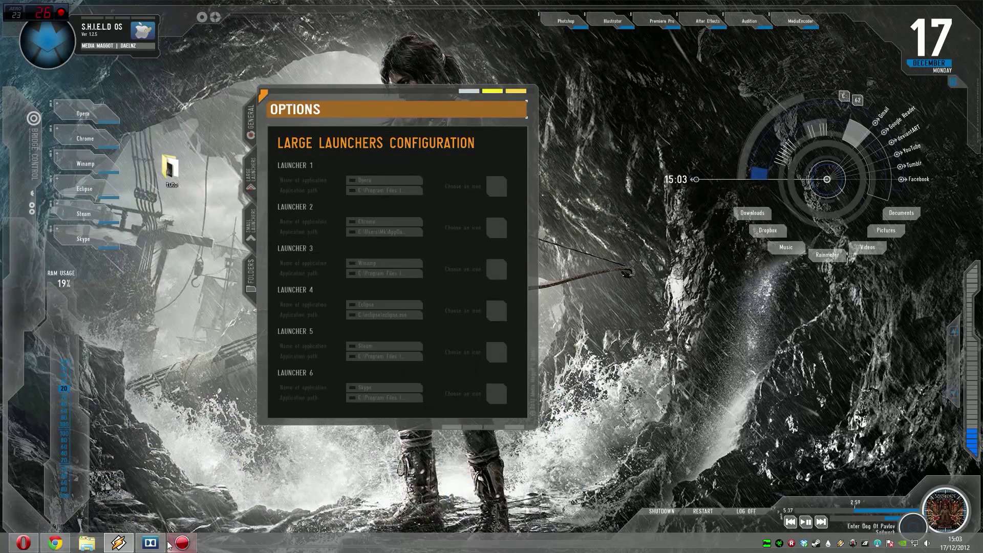
click(26, 545)
scroll(331, 302, down, 7)
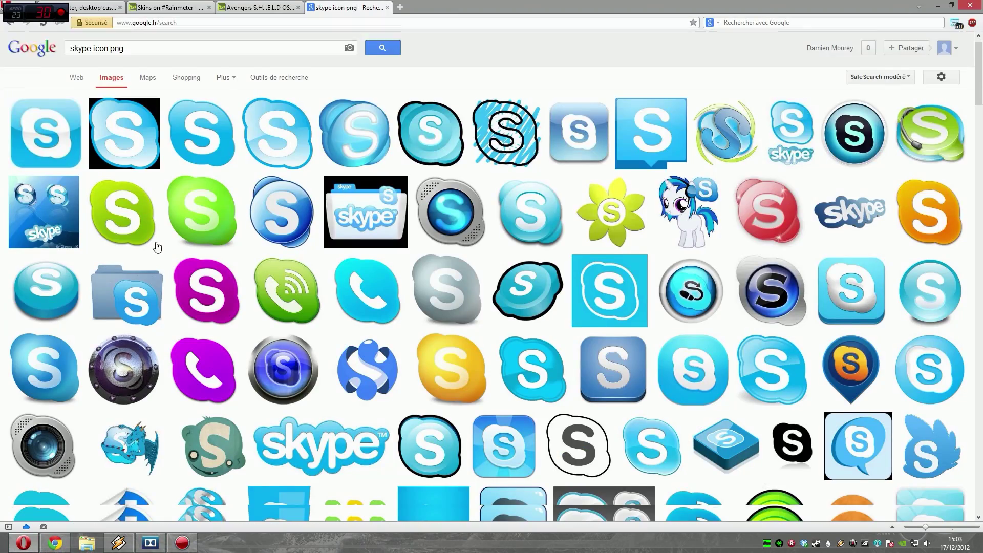
scroll(332, 303, up, 3)
scroll(332, 302, up, 4)
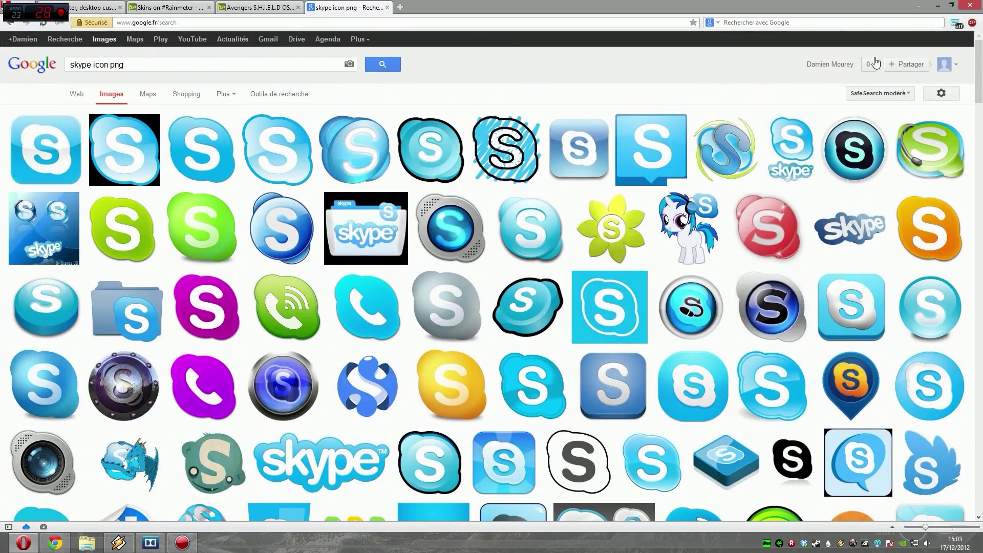
click(933, 5)
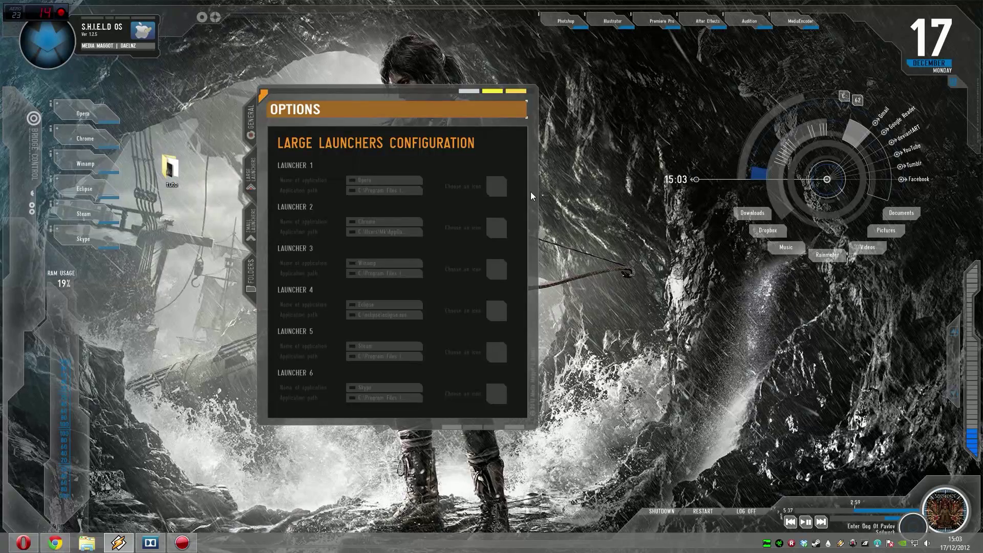
Set Launcher 1's icon to opera.png from the tuto folder on the desktop
click(496, 186)
click(277, 227)
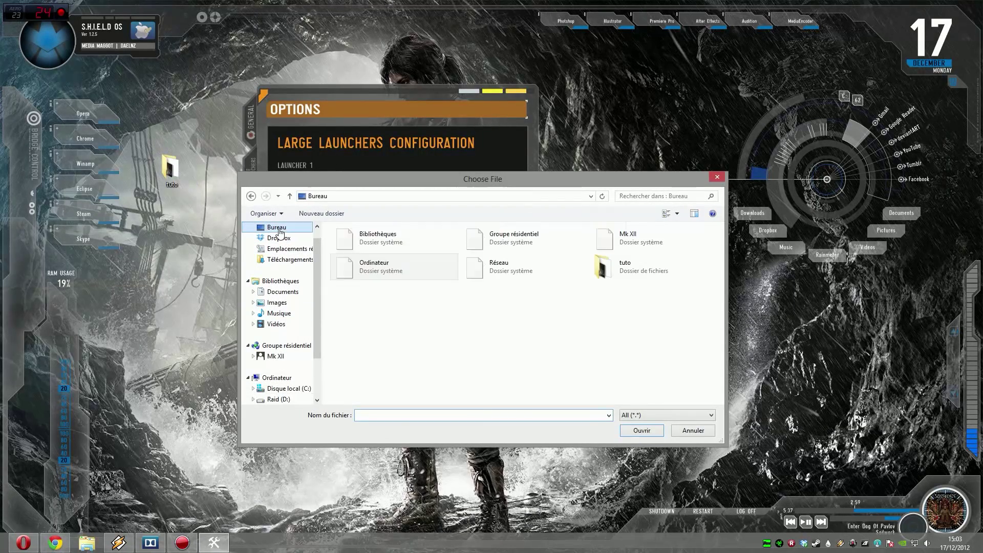
double_click(639, 263)
click(474, 254)
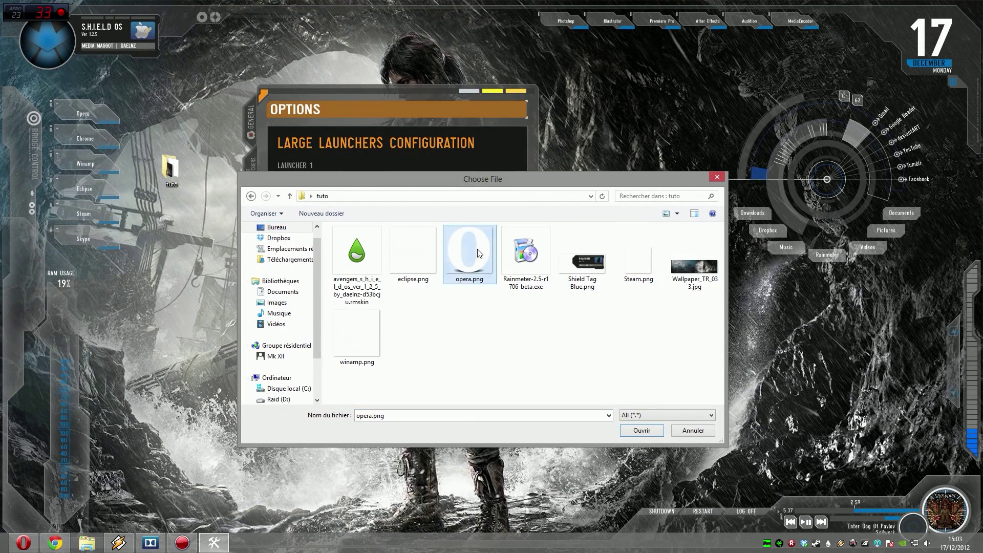
click(641, 430)
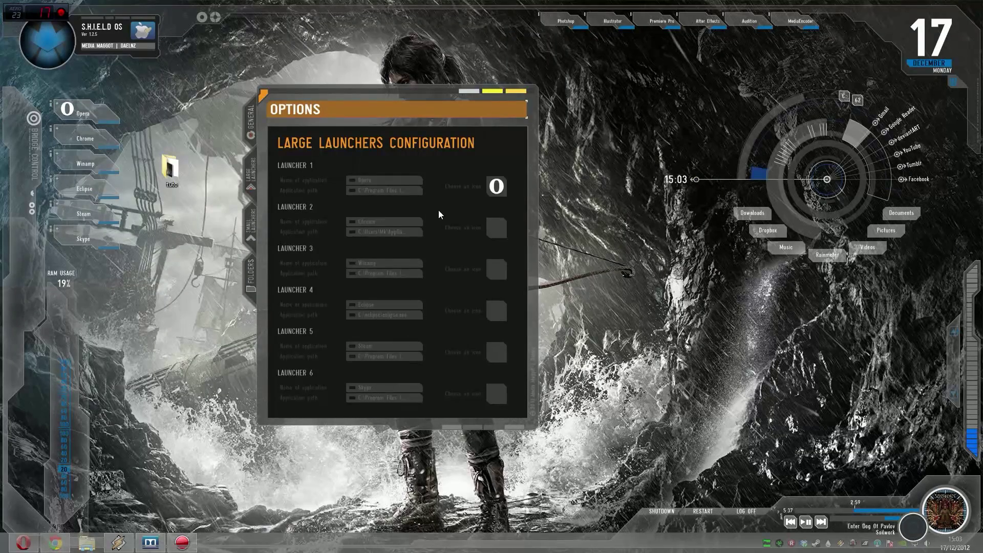
Start choosing an icon for Launcher 2 and browse to the Documents\Rainmeter\Skins folder
click(496, 229)
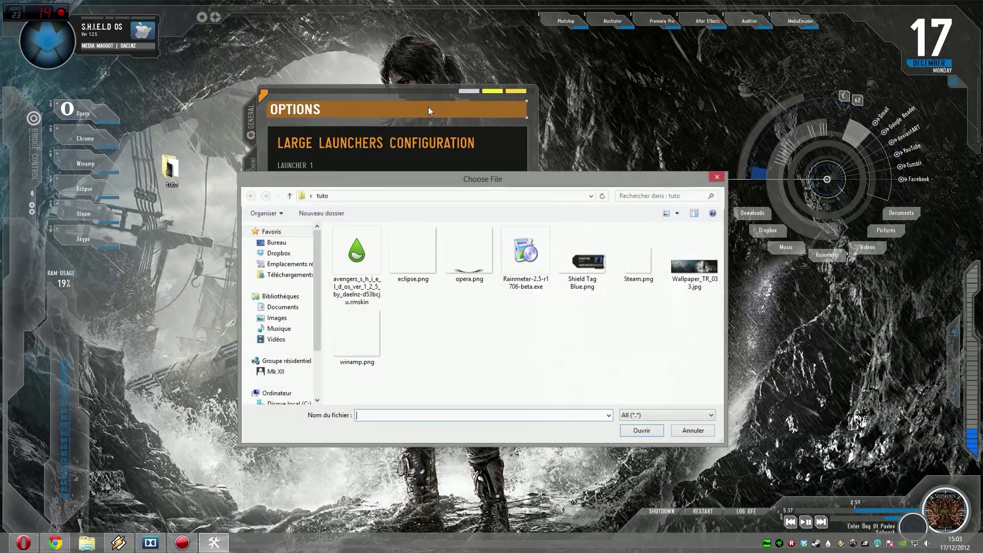
click(283, 306)
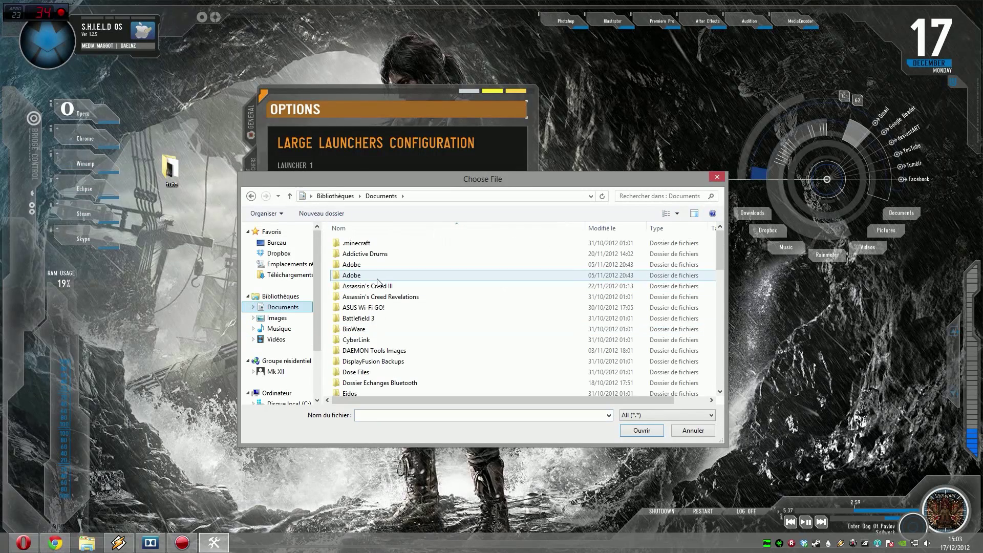
scroll(375, 353, down, 4)
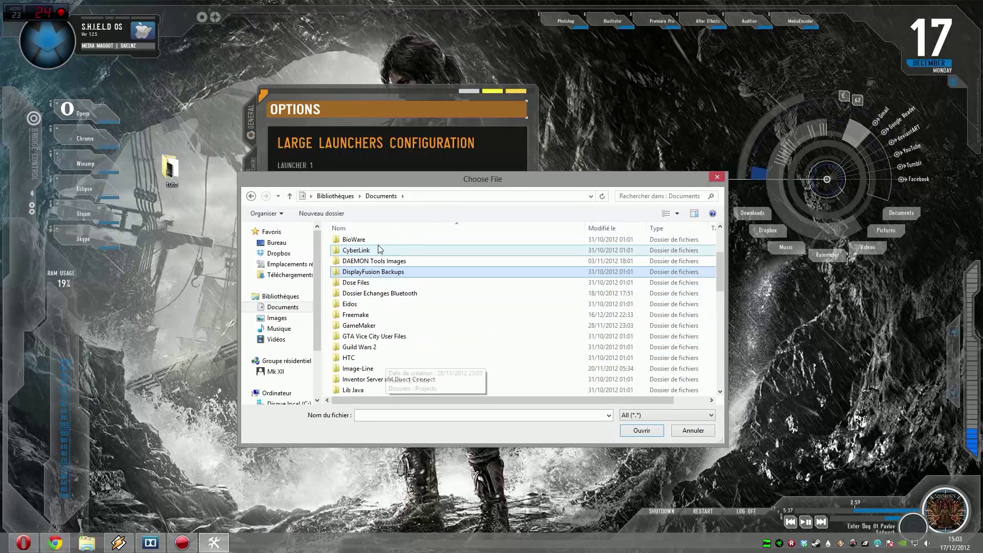
scroll(373, 332, down, 4)
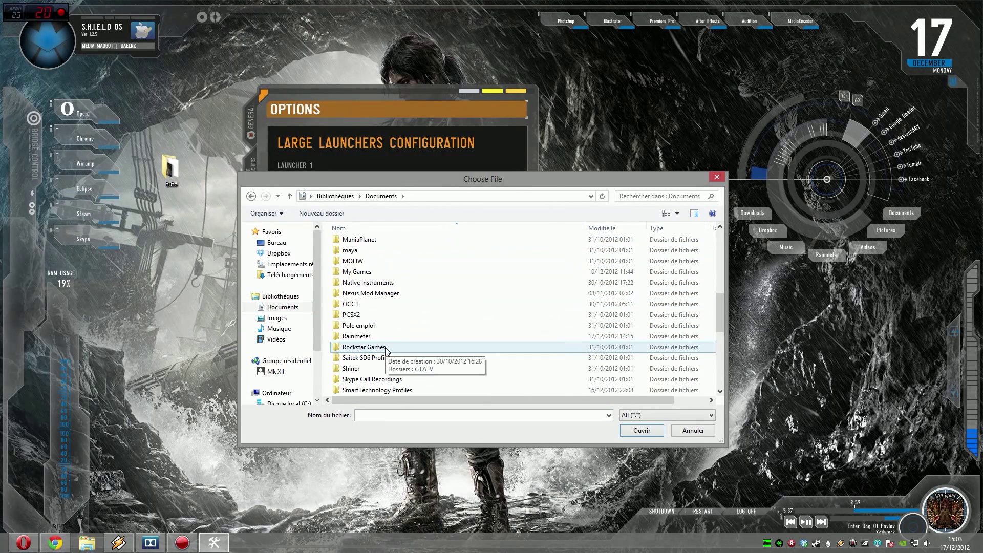
double_click(364, 336)
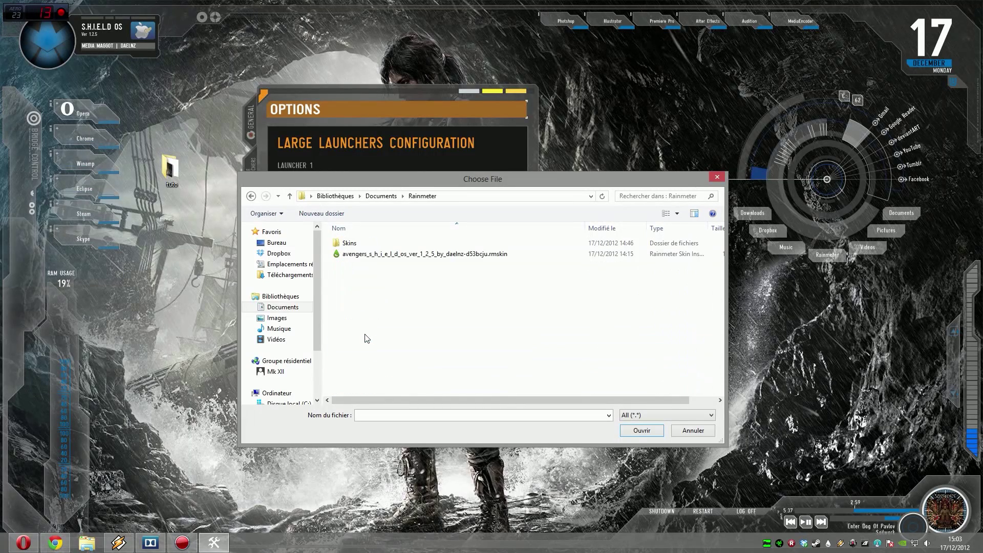
double_click(359, 243)
double_click(359, 254)
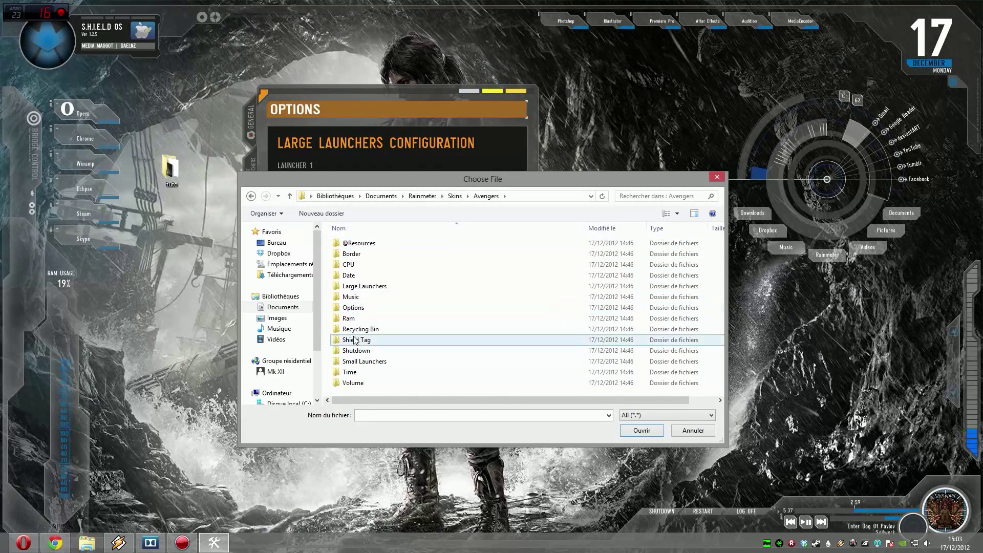
double_click(365, 285)
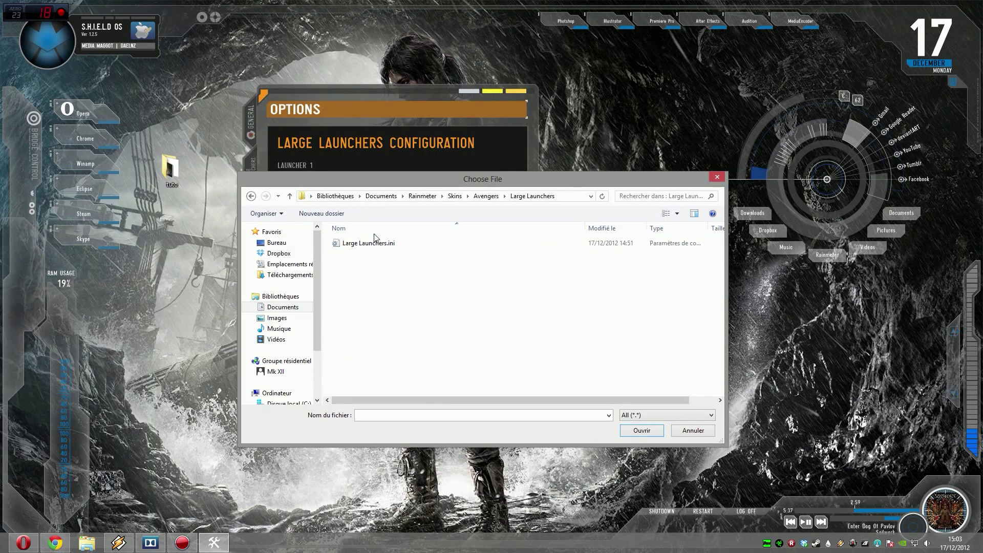
key(BackSpace)
key(BackSpace)
Set Launcher 2's icon to Chrome.png from the Avengers - Mk.XII\Large Launchers folder
double_click(377, 265)
double_click(369, 287)
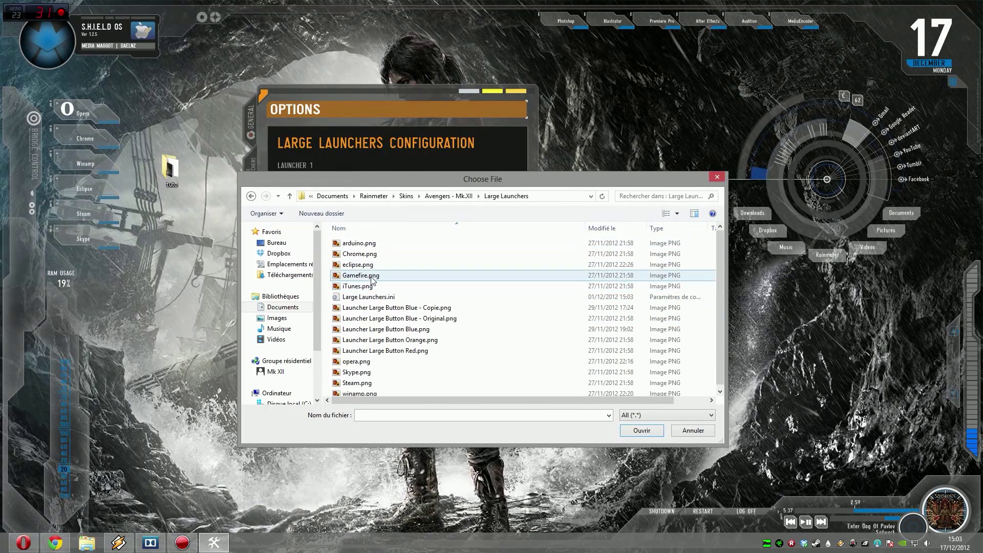
click(387, 347)
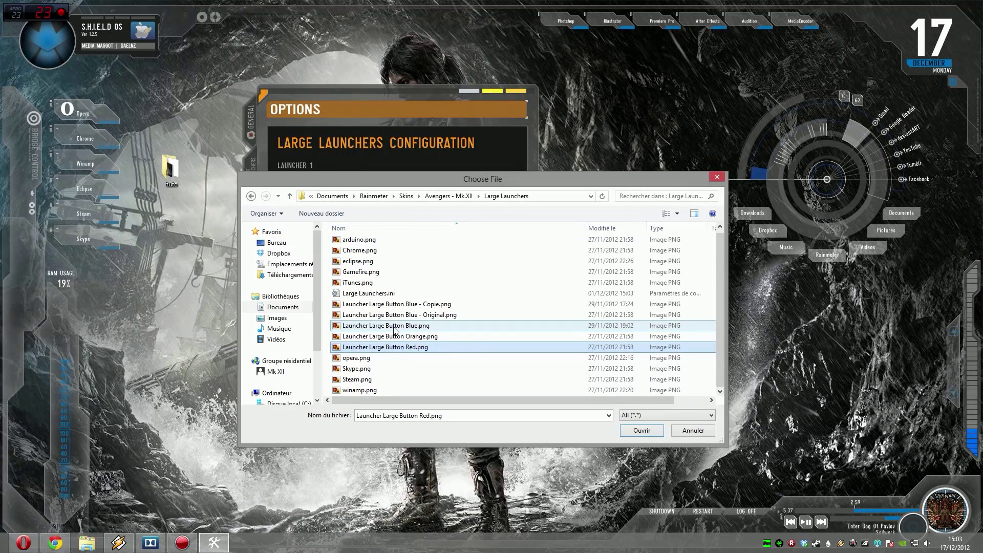
click(359, 249)
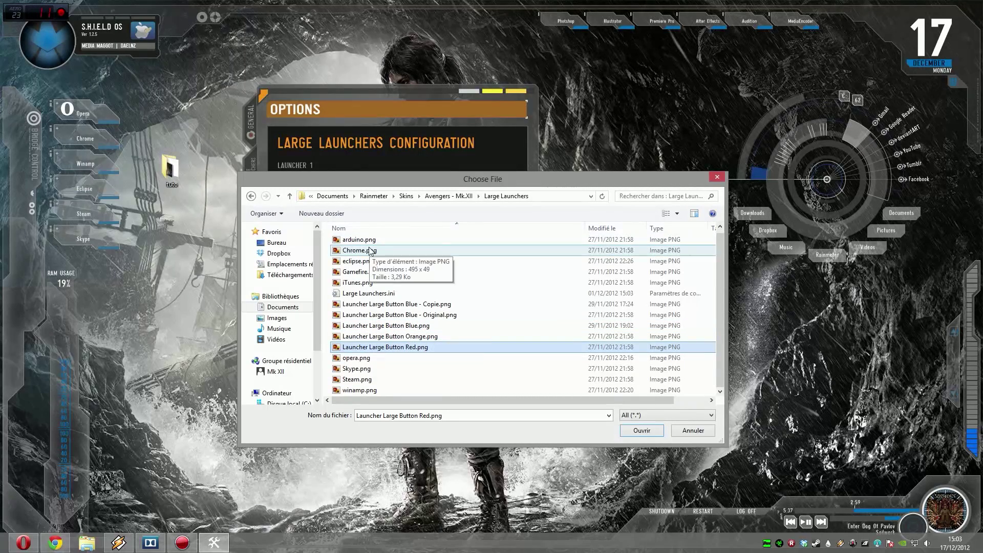
click(642, 430)
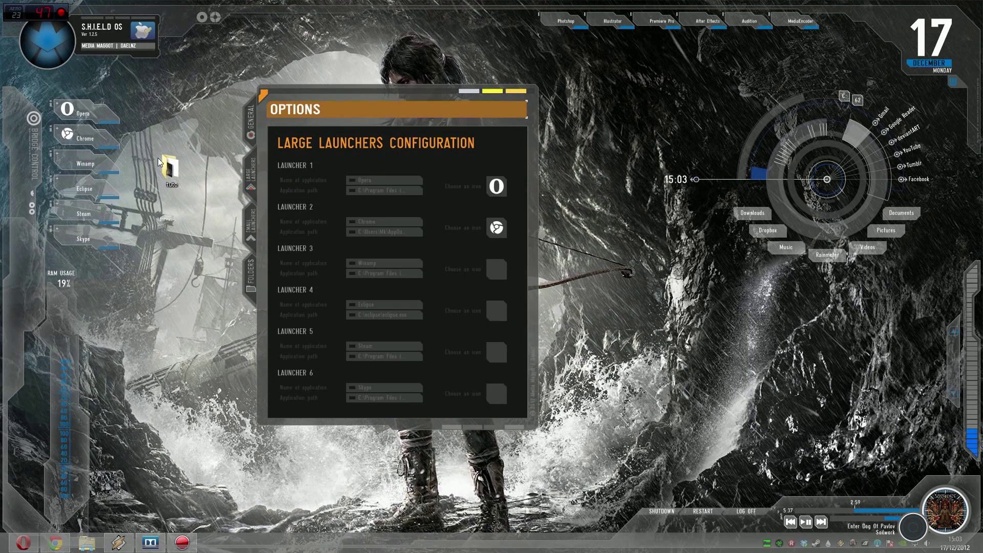
Set Launcher 3's icon to winamp.png from the tuto folder on the desktop
click(501, 271)
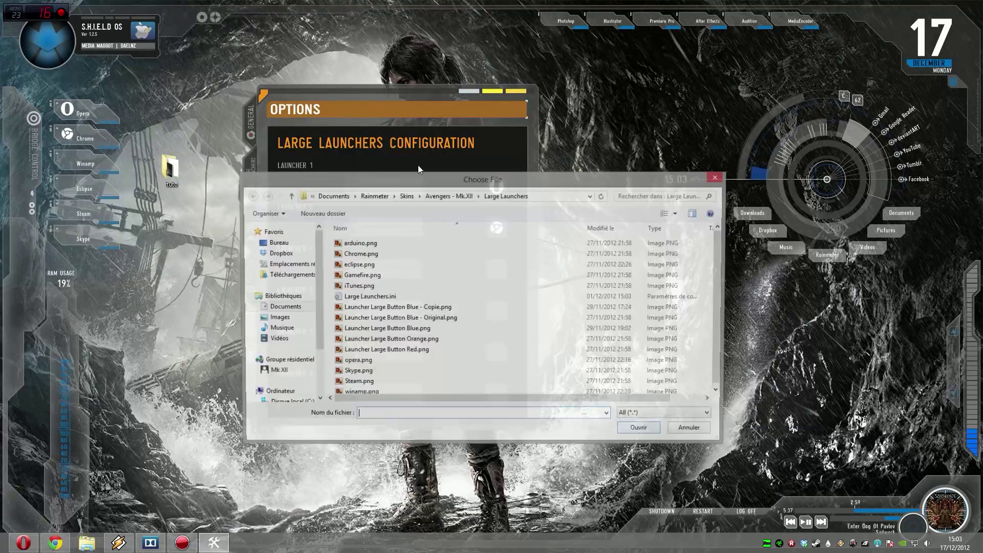
click(277, 245)
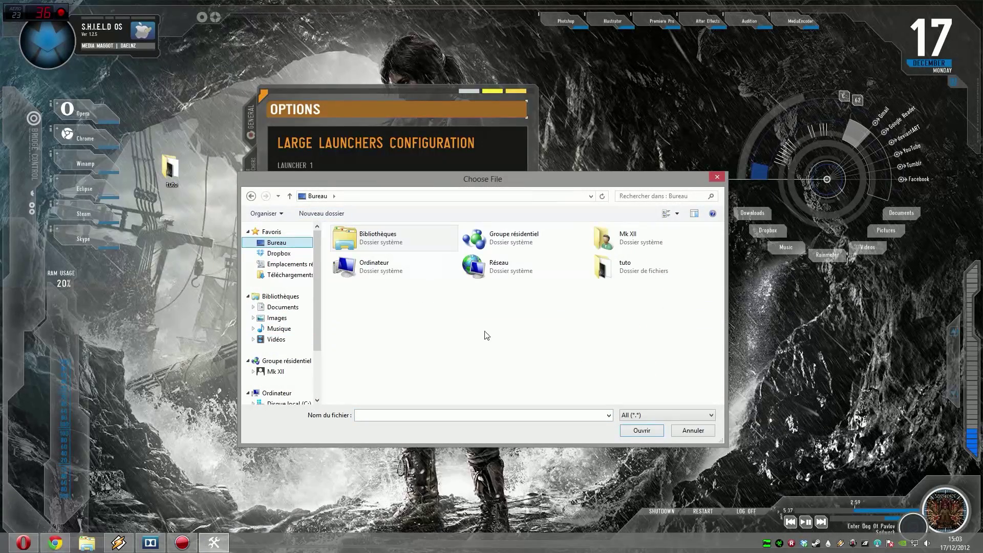
double_click(596, 283)
double_click(366, 331)
Set Launcher 4's icon to eclipse.png and Launcher 5's icon to Steam.png, both from the tuto folder
click(496, 310)
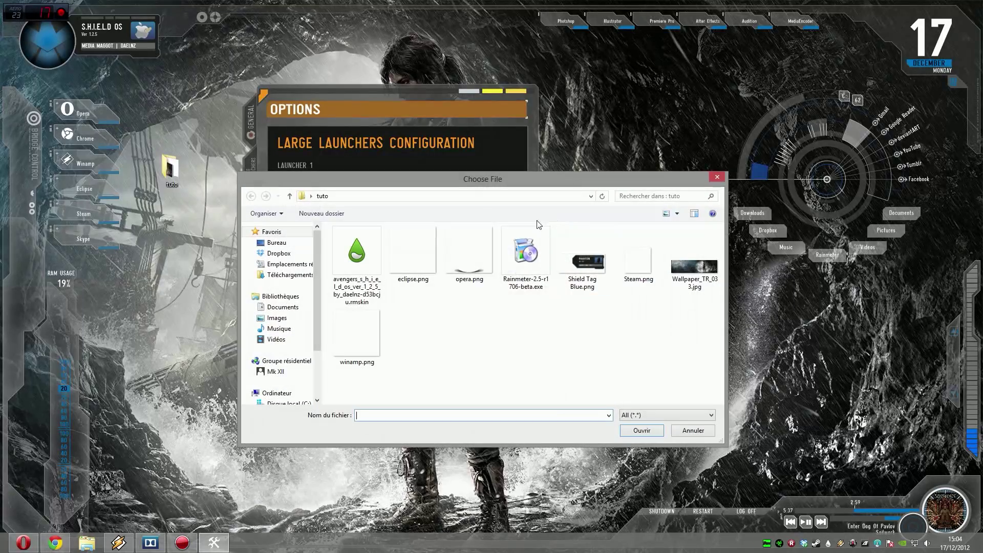
double_click(469, 251)
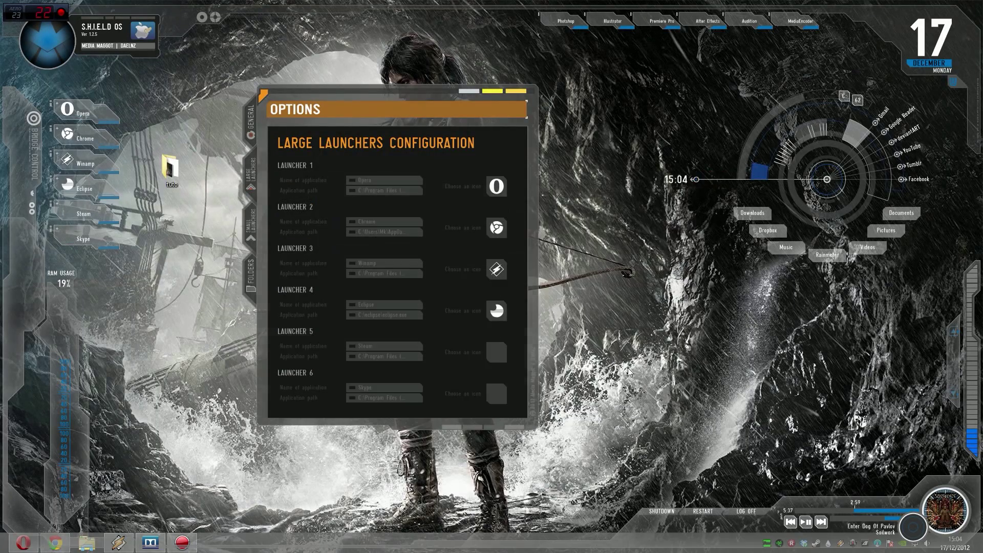
click(496, 352)
double_click(639, 264)
Set Launcher 6's icon to Skype.png from Documents\Rainmeter\Skins\Avengers - Mk.XII\Large Launchers
click(497, 393)
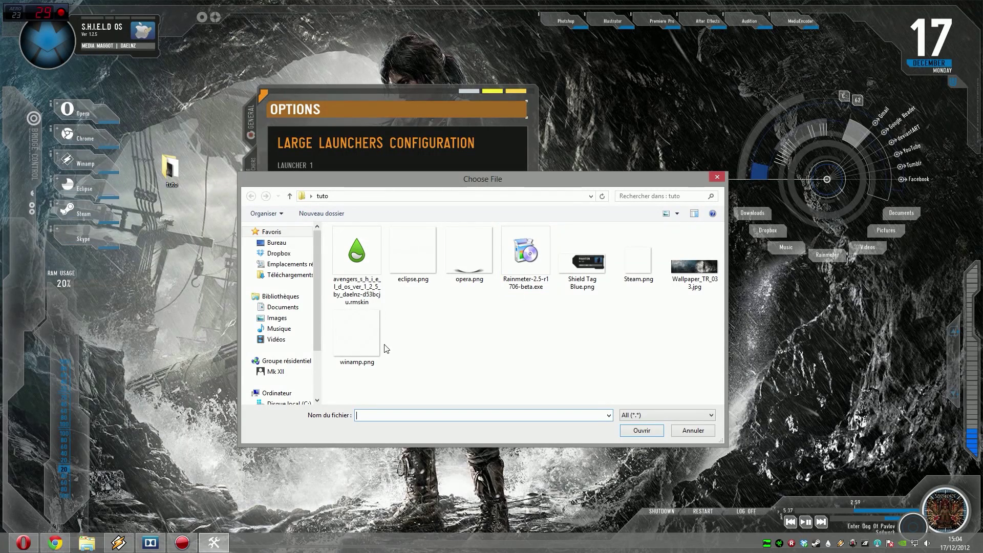
click(281, 307)
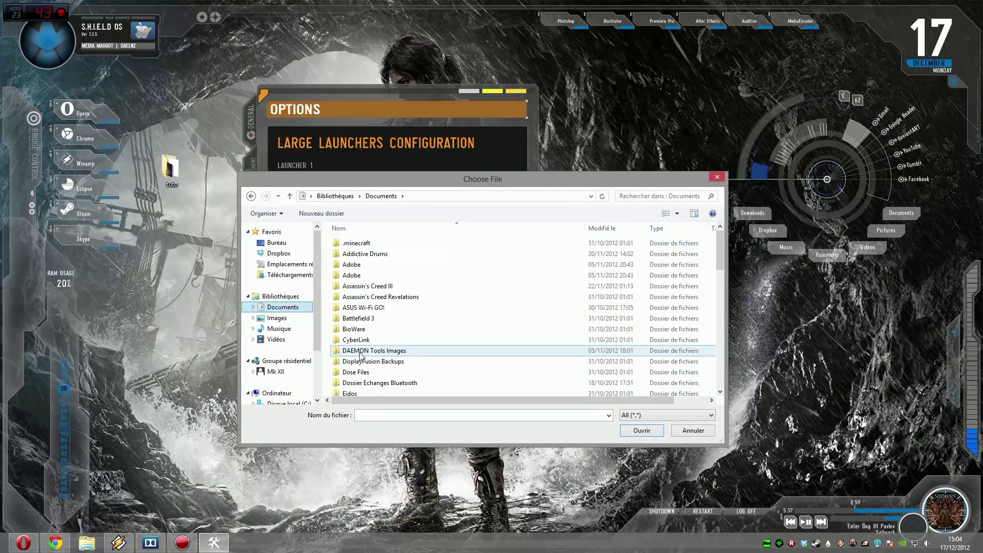
scroll(364, 336, down, 4)
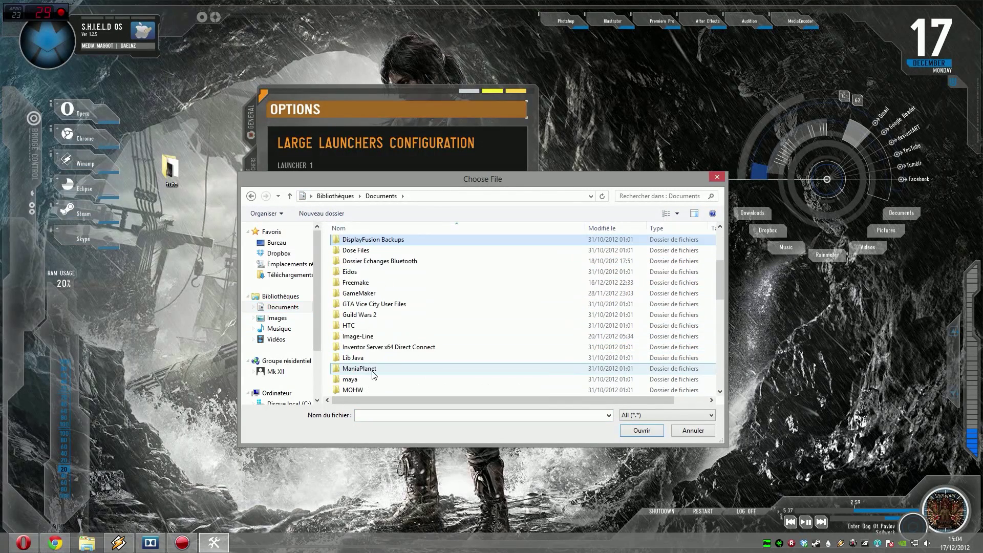
scroll(359, 326, down, 2)
scroll(359, 327, down, 2)
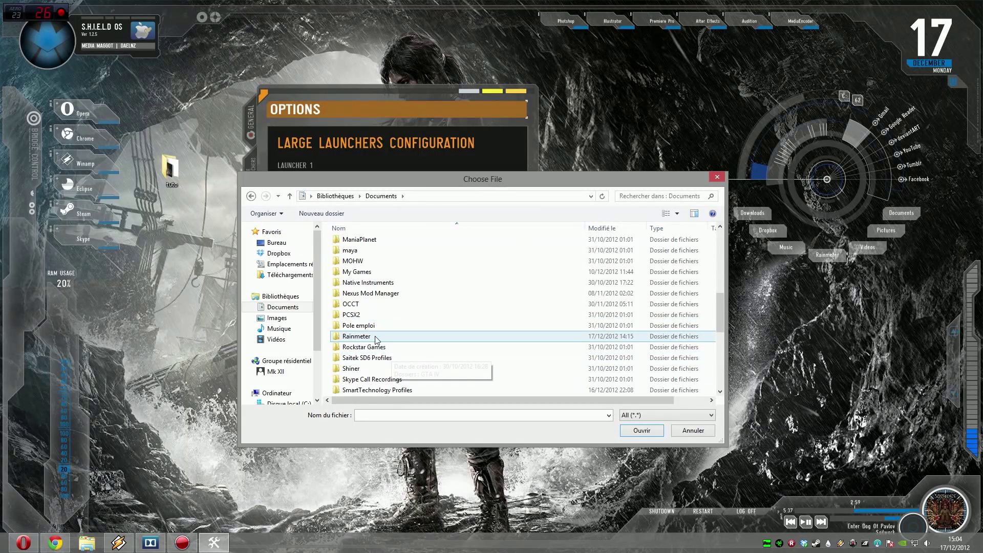
double_click(377, 337)
double_click(351, 243)
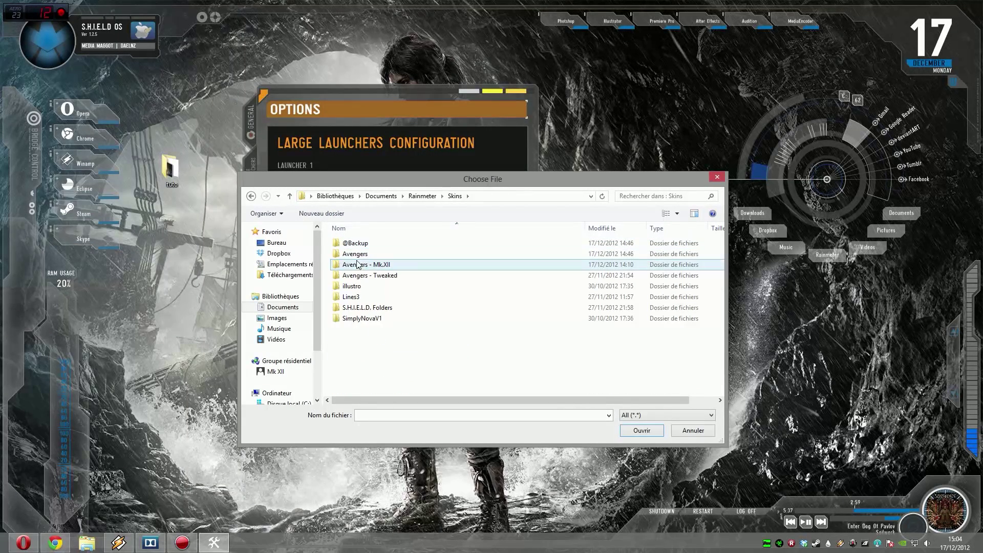
double_click(358, 266)
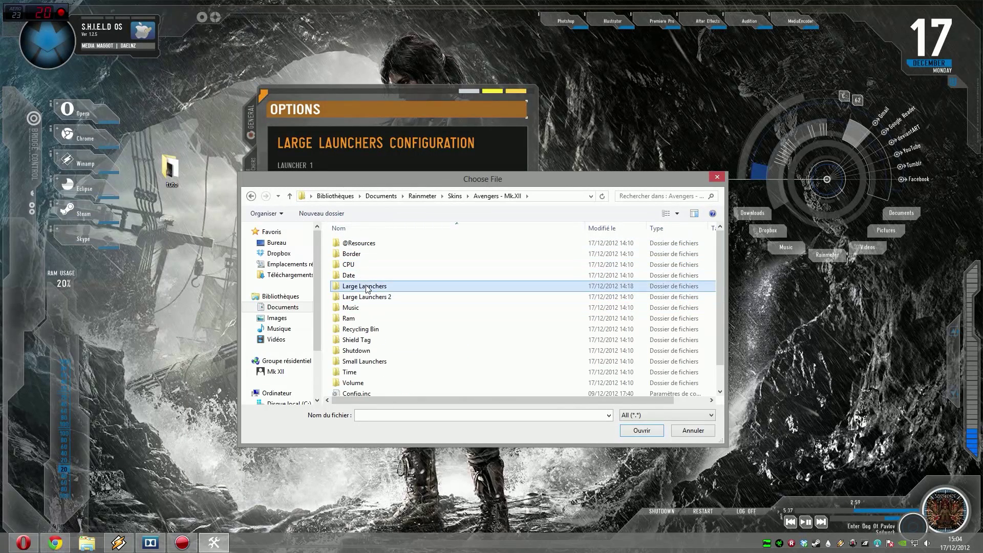
double_click(417, 281)
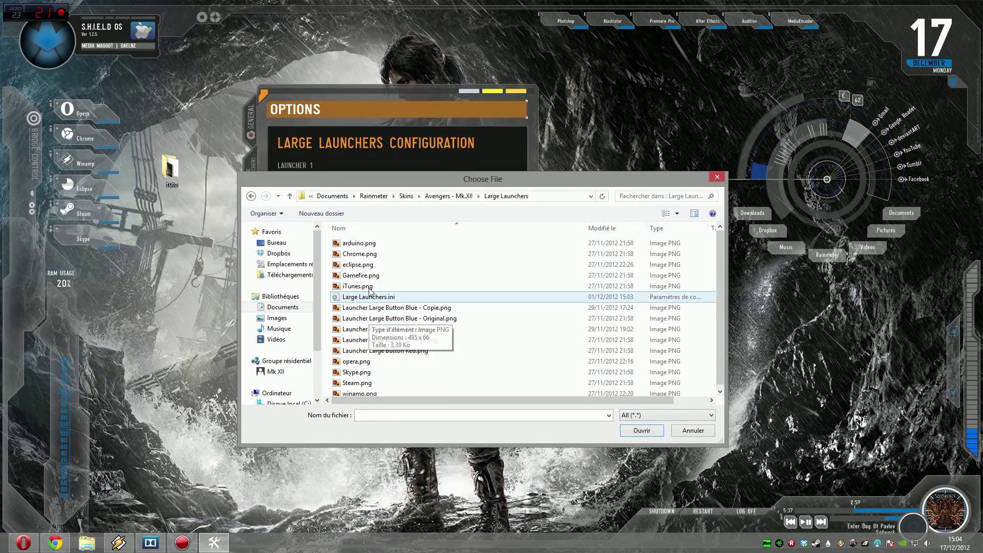
double_click(368, 374)
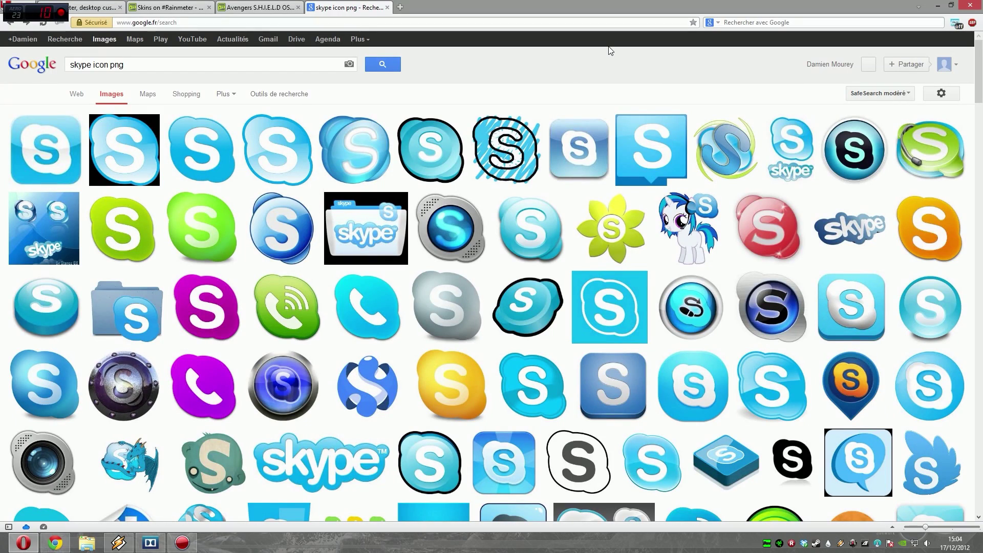
In the Opera image results, open the iconspedia.com blue Skype icon at full size and save it as a PNG in Documents\Rainmeter
drag(609, 6, 674, 42)
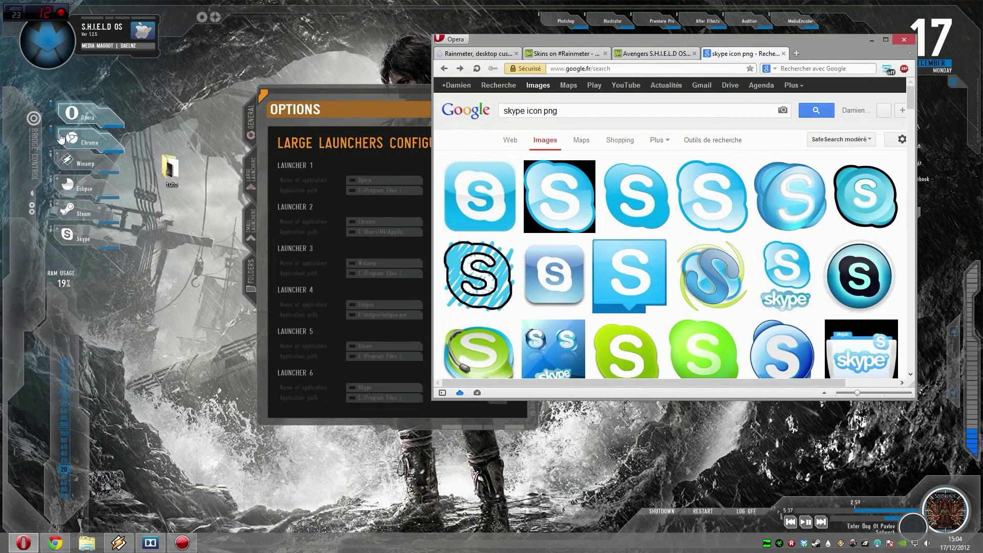
double_click(592, 43)
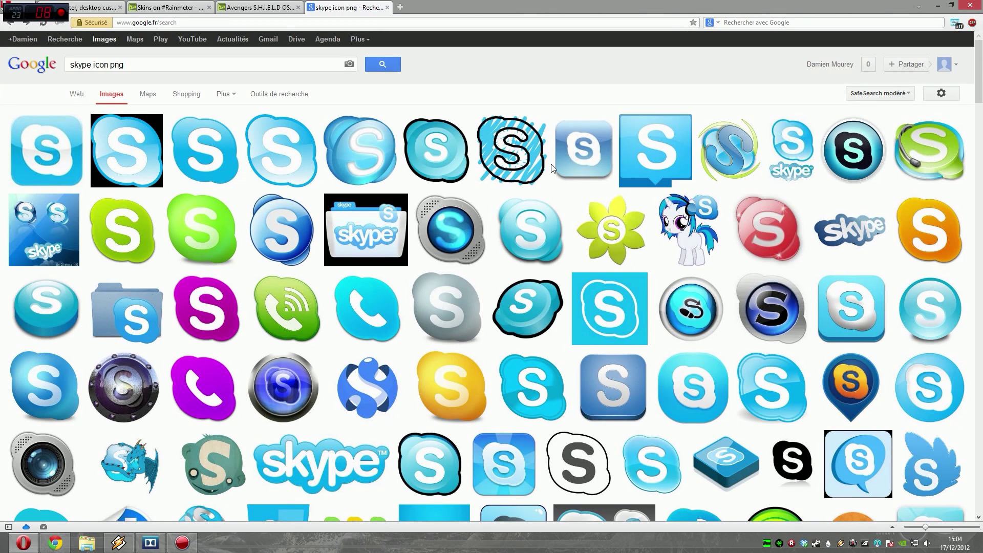
click(194, 152)
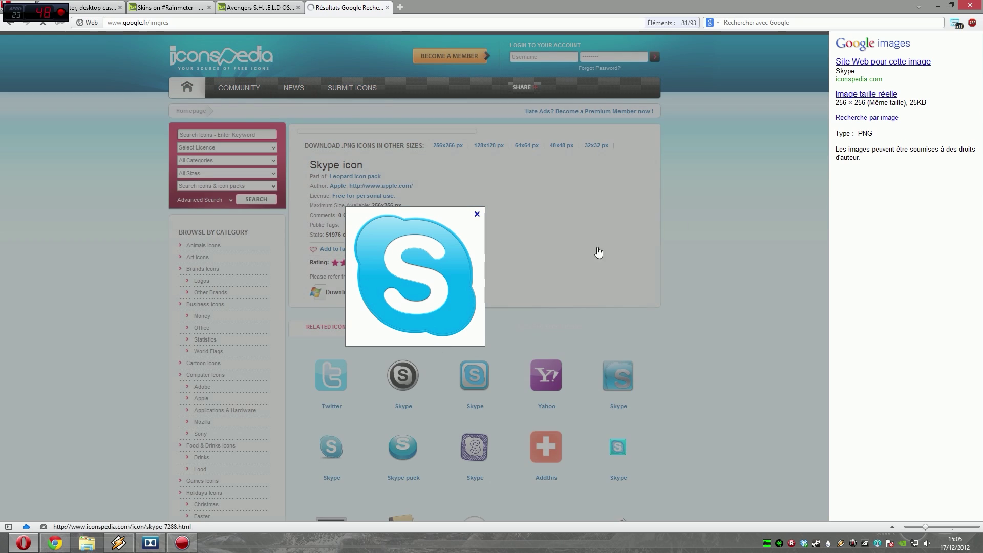
click(865, 94)
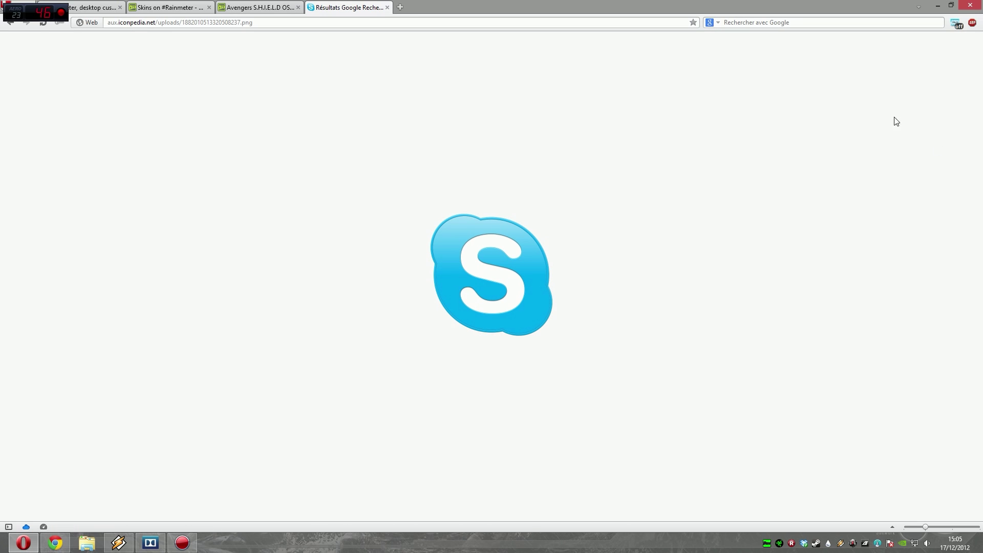
right_click(509, 269)
click(614, 312)
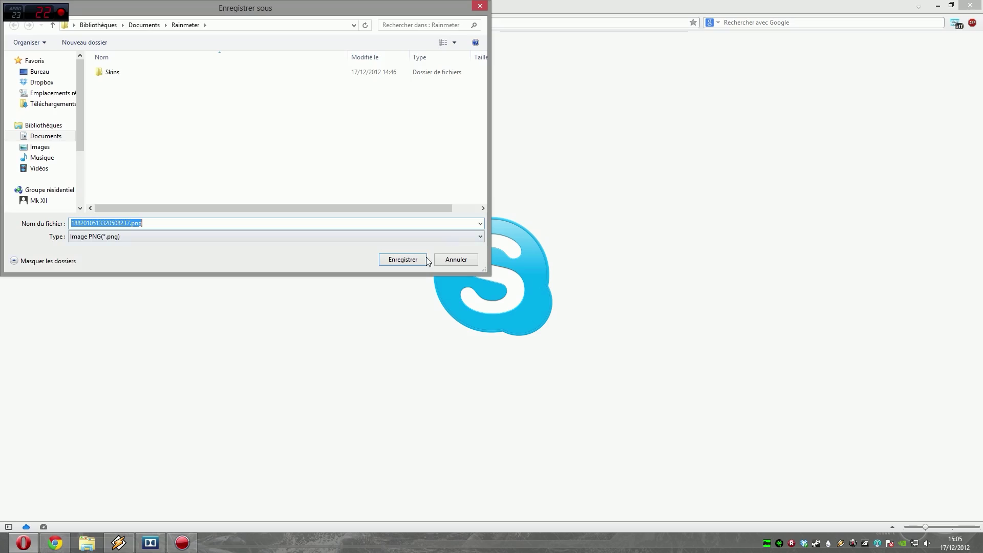
click(403, 260)
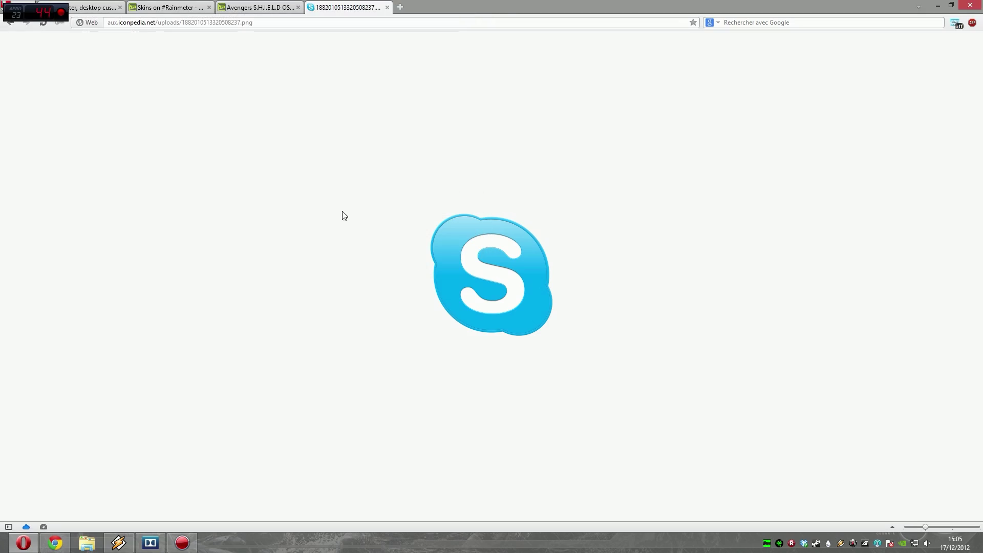
Minimize the browser and open the Documents\Rainmeter folder in File Explorer
click(934, 5)
double_click(170, 169)
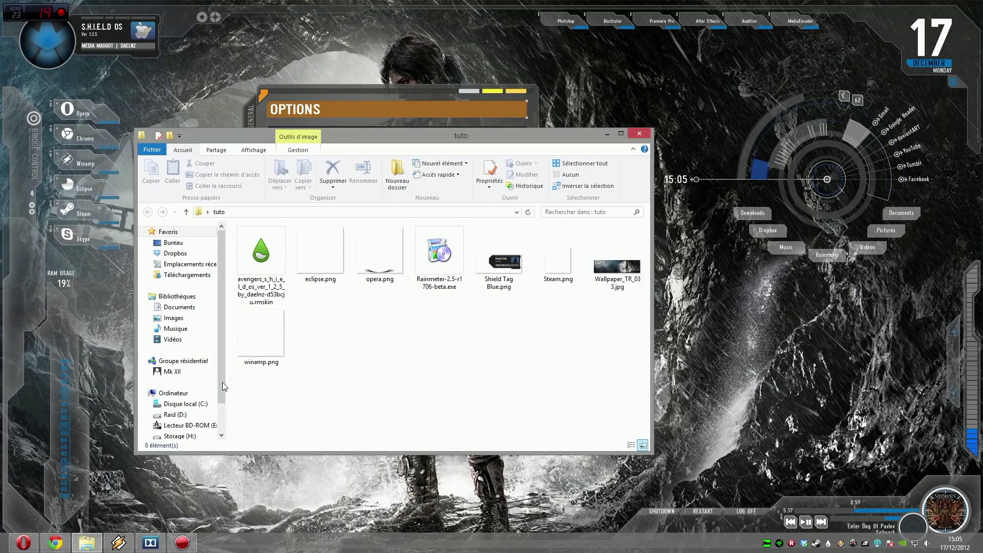
click(177, 296)
click(179, 307)
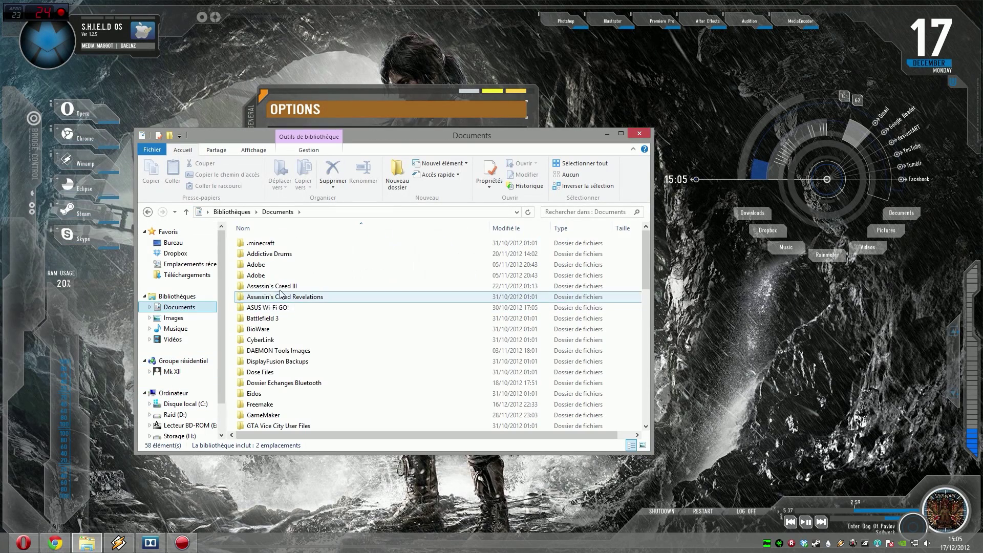
key(r)
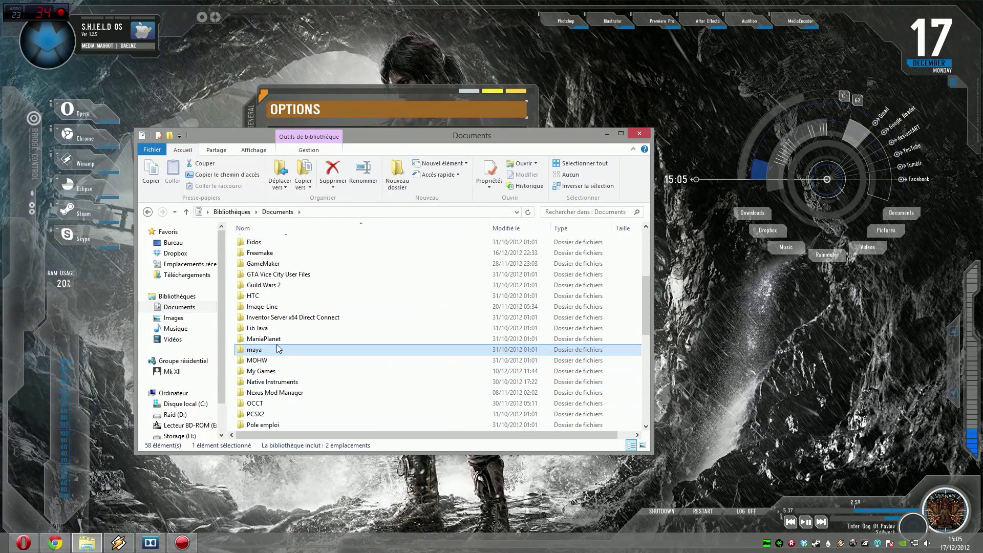
key(Return)
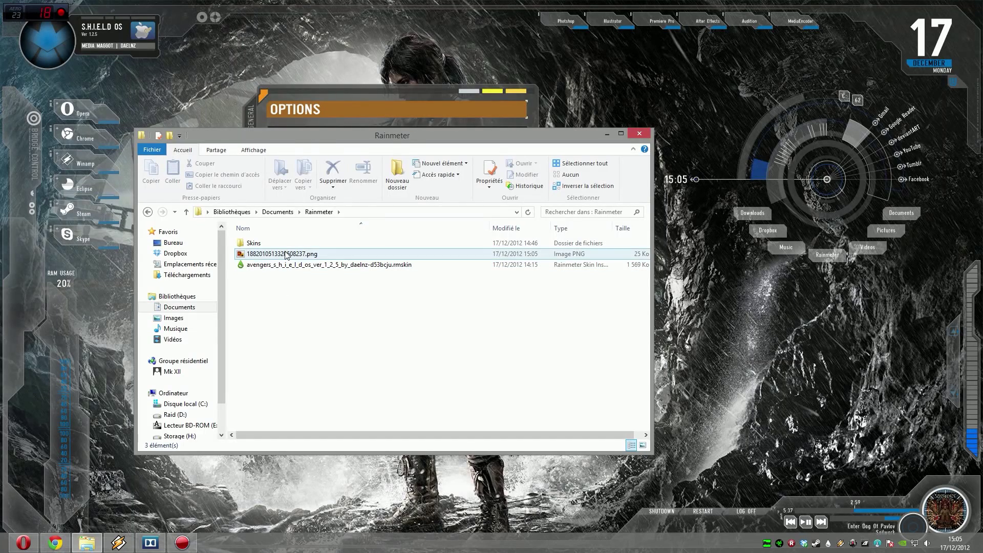
Open the downloaded Skype PNG from the Rainmeter folder in Photoshop
click(285, 255)
right_click(286, 255)
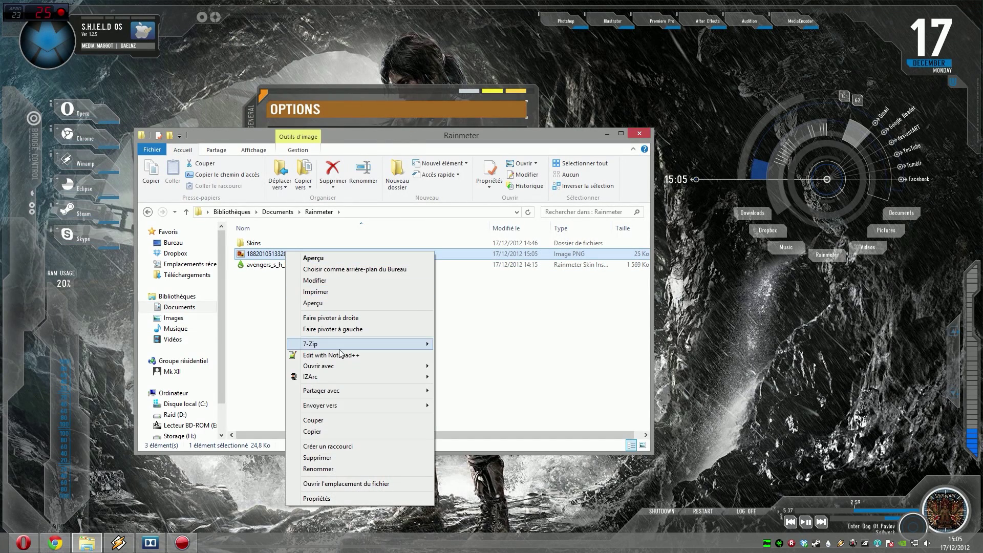
mouse_move(346, 366)
click(536, 367)
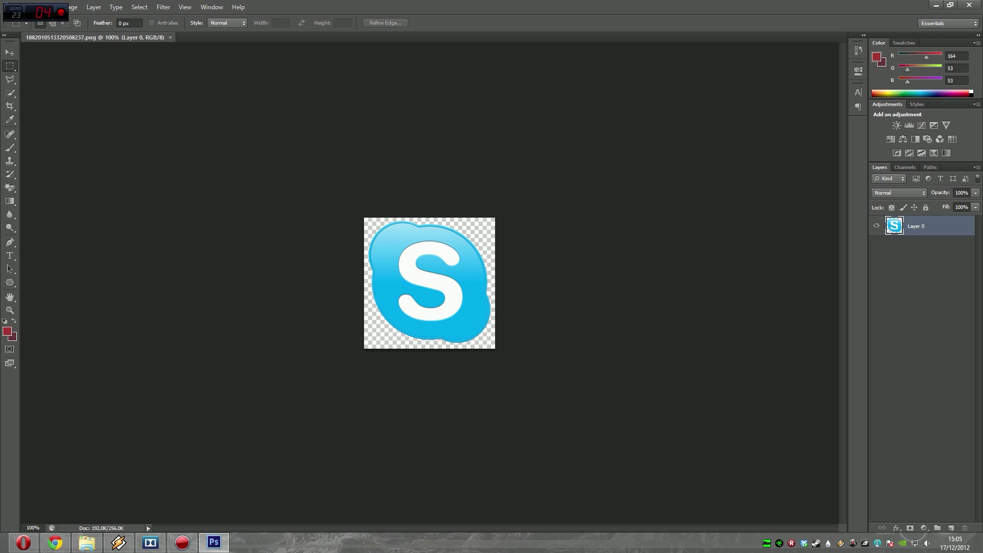
Erase the white S of the Skype logo to transparency with the Magic Eraser Tool
scroll(415, 292, up, 3)
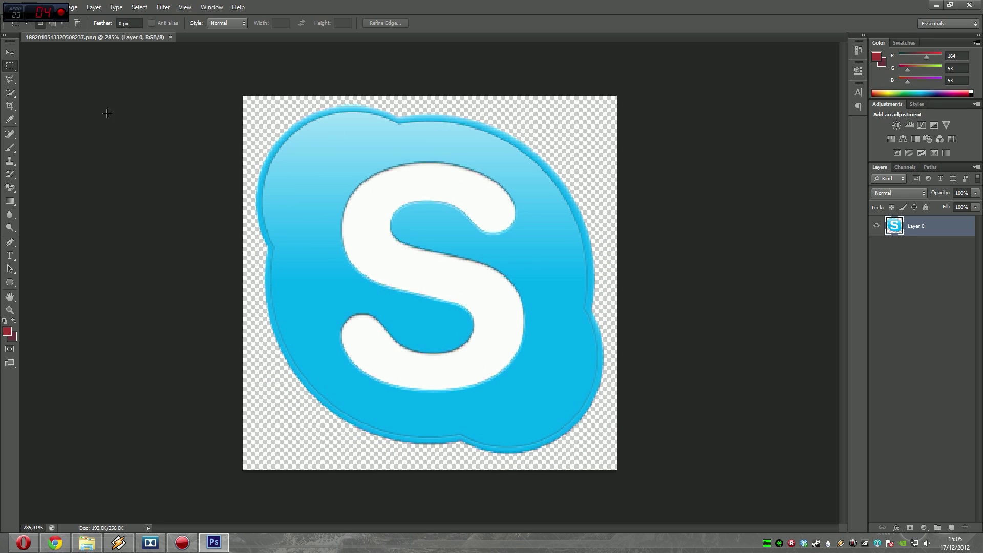
click(15, 190)
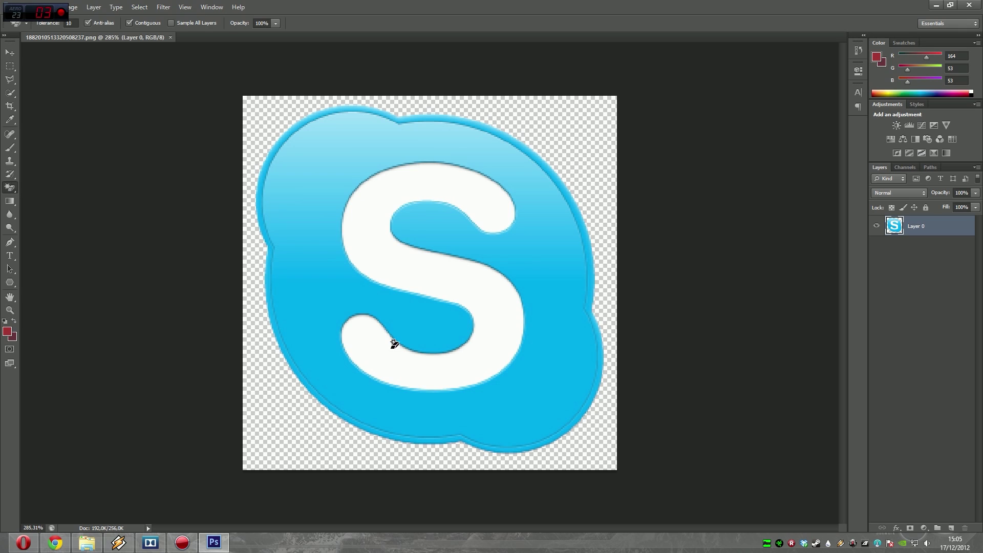
right_click(7, 191)
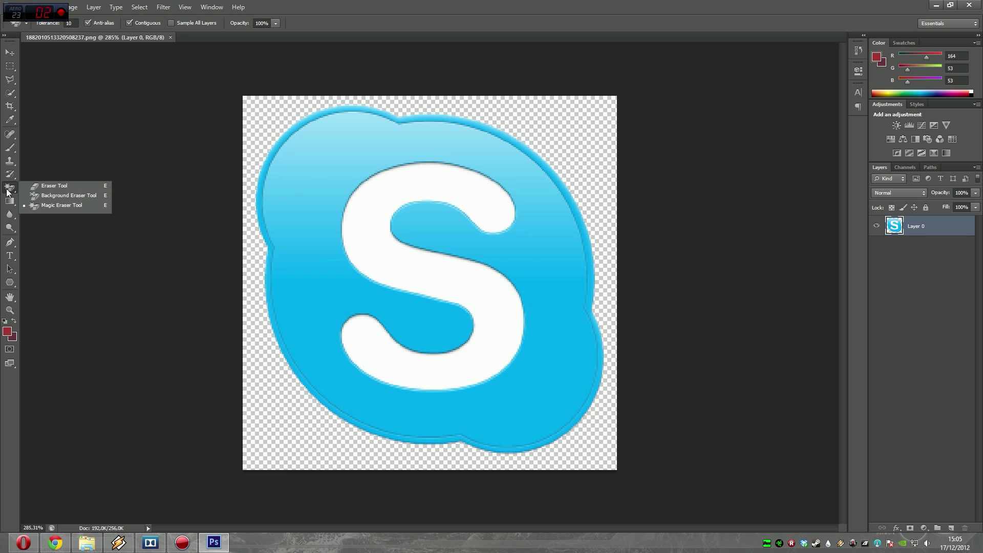
click(51, 186)
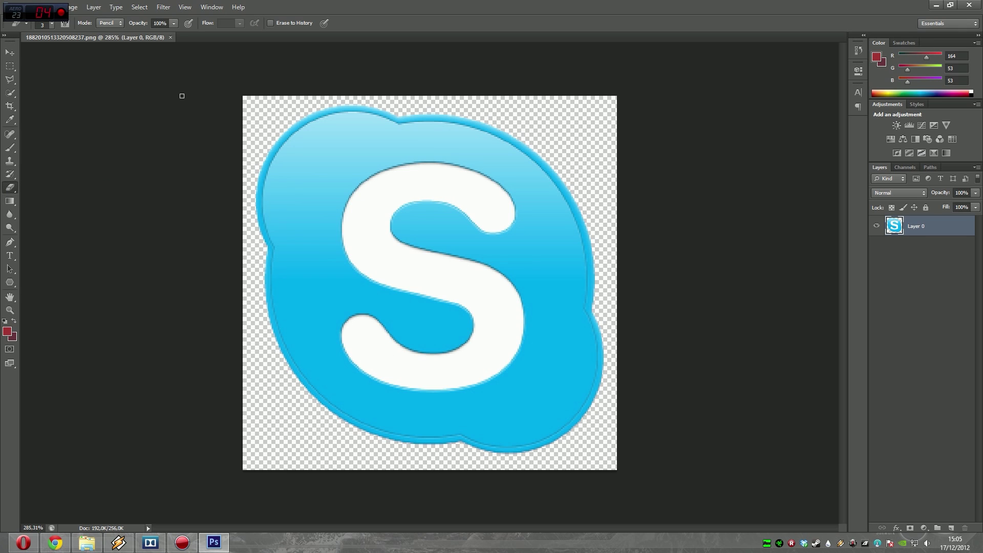
right_click(8, 188)
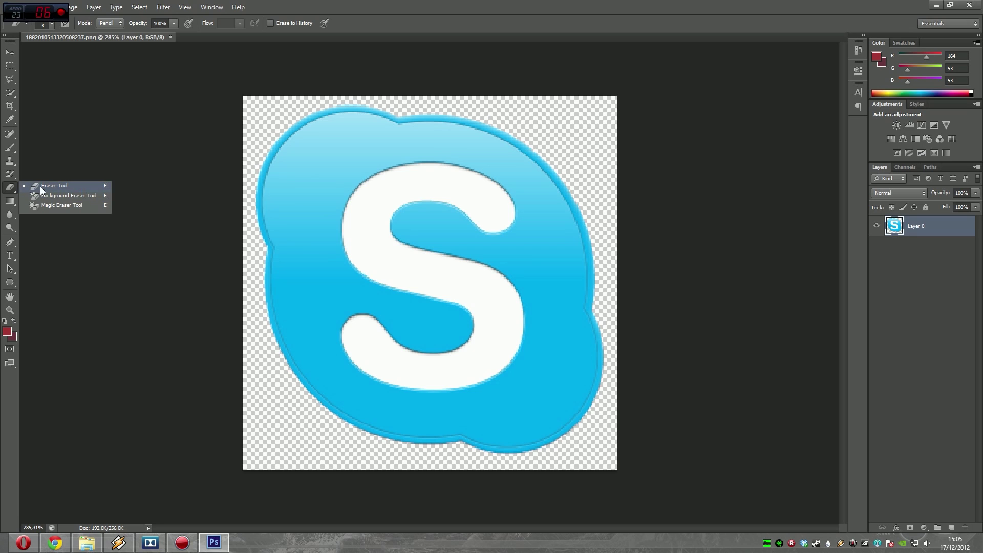
click(9, 188)
right_click(8, 187)
click(42, 206)
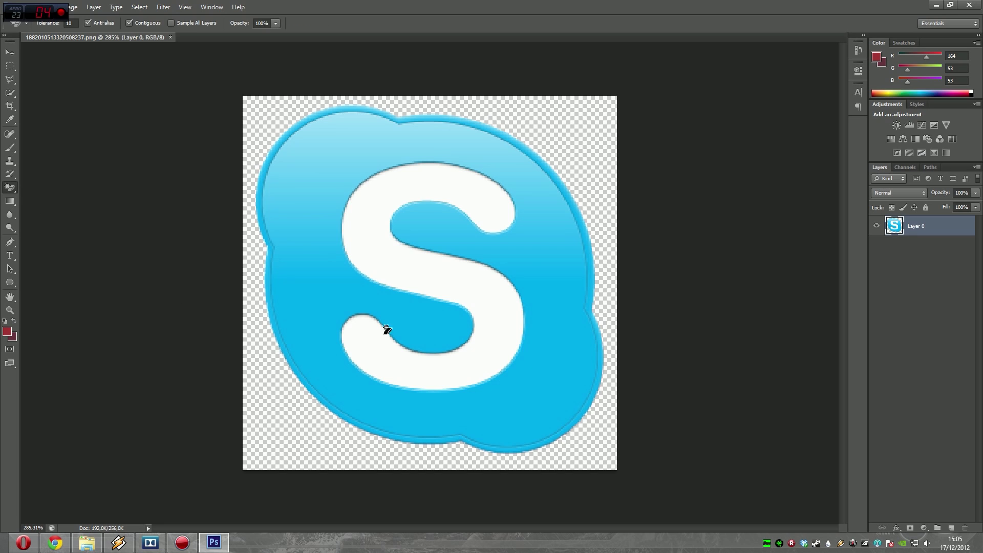
click(421, 377)
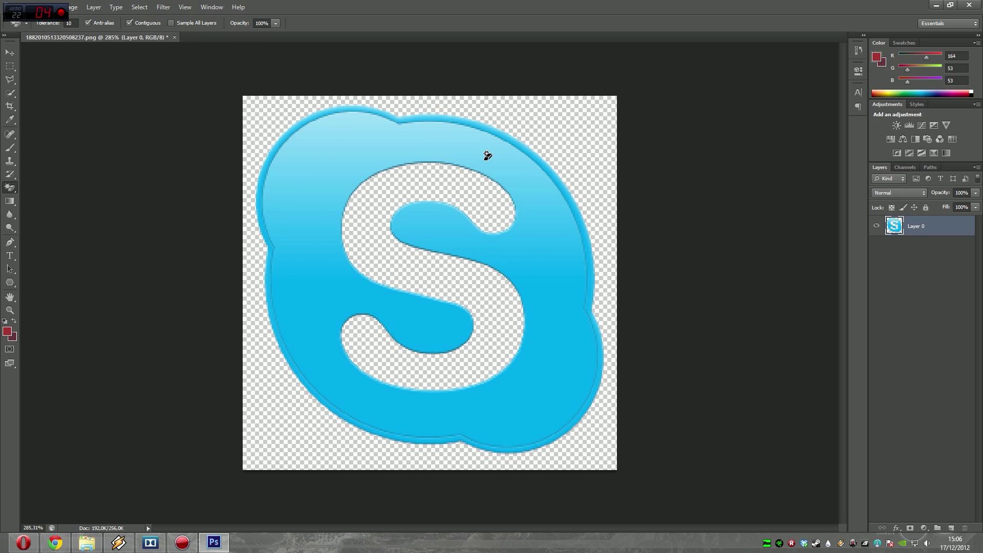
Apply a Threshold adjustment at level 1 to the Skype logo layer to make the blue shape solid white
click(70, 9)
mouse_move(69, 33)
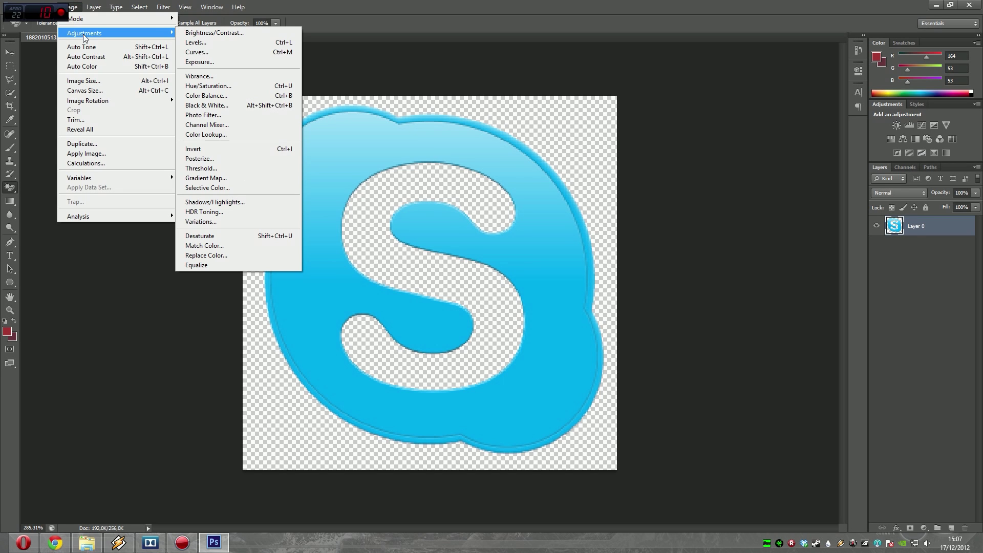
mouse_move(103, 33)
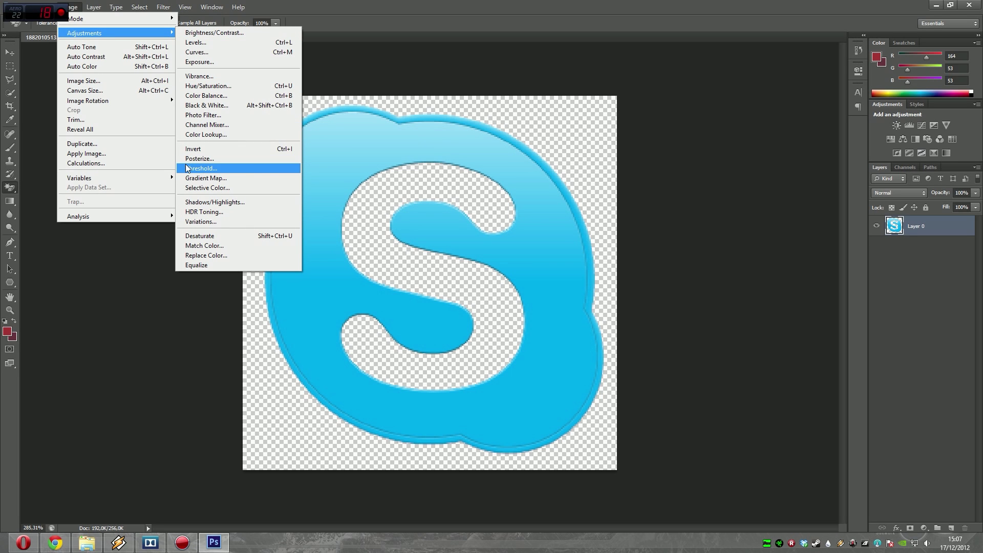
click(219, 169)
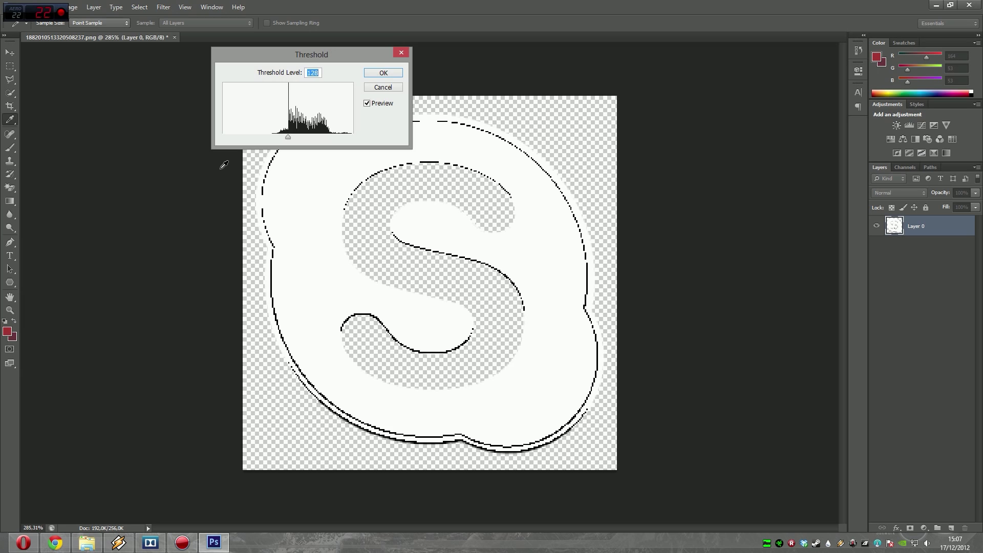
drag(269, 55, 679, 127)
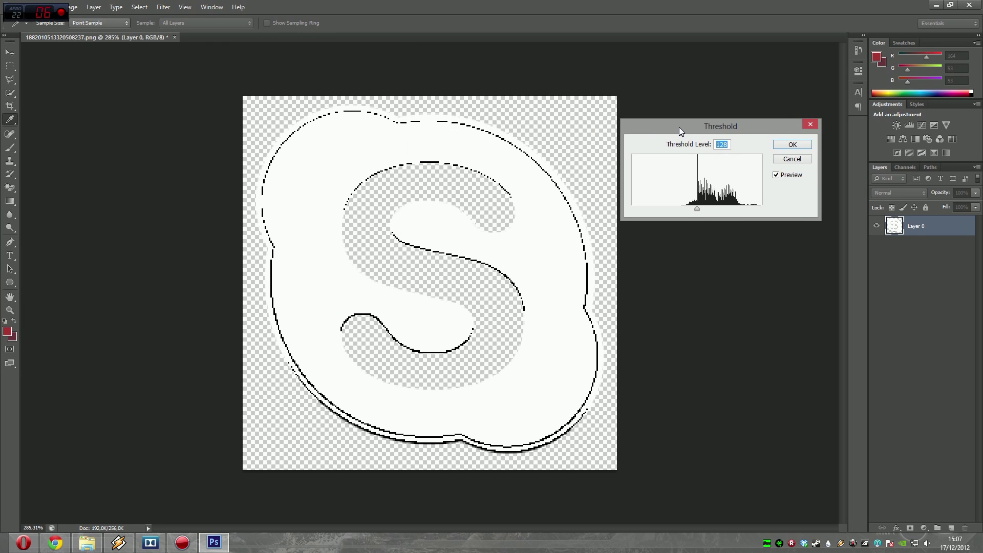
drag(697, 209, 585, 220)
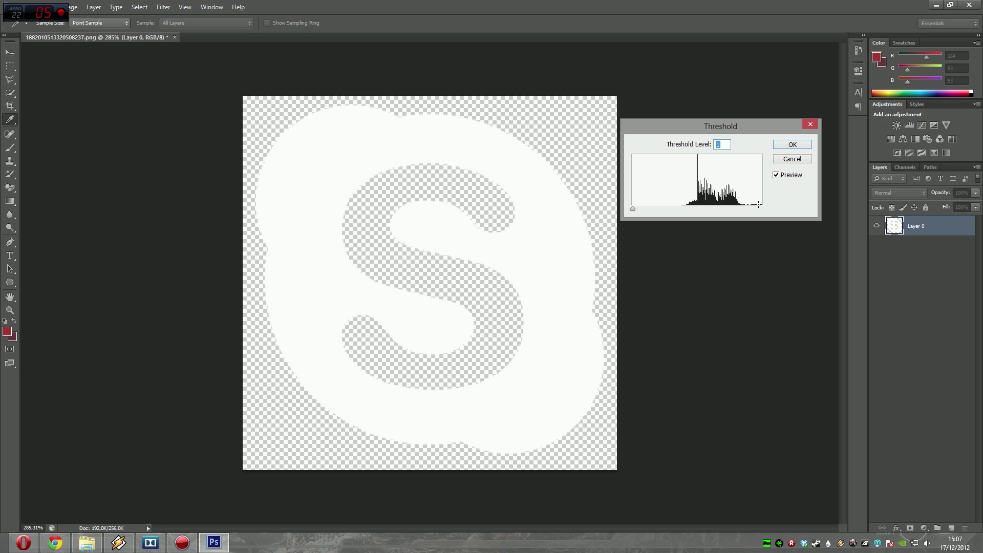
click(788, 143)
Save the edited Skype PNG and close Photoshop
key(e)
key(ctrl+s)
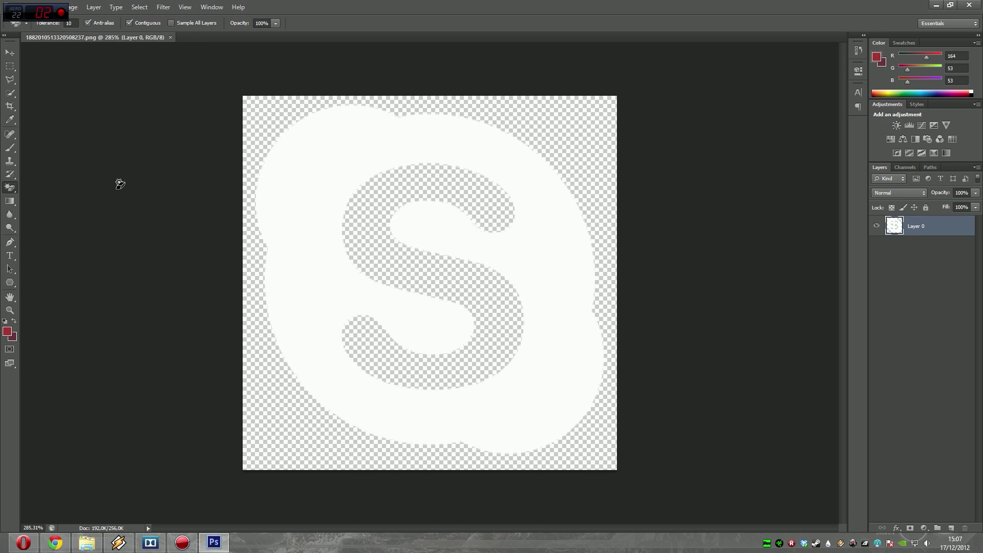
click(969, 5)
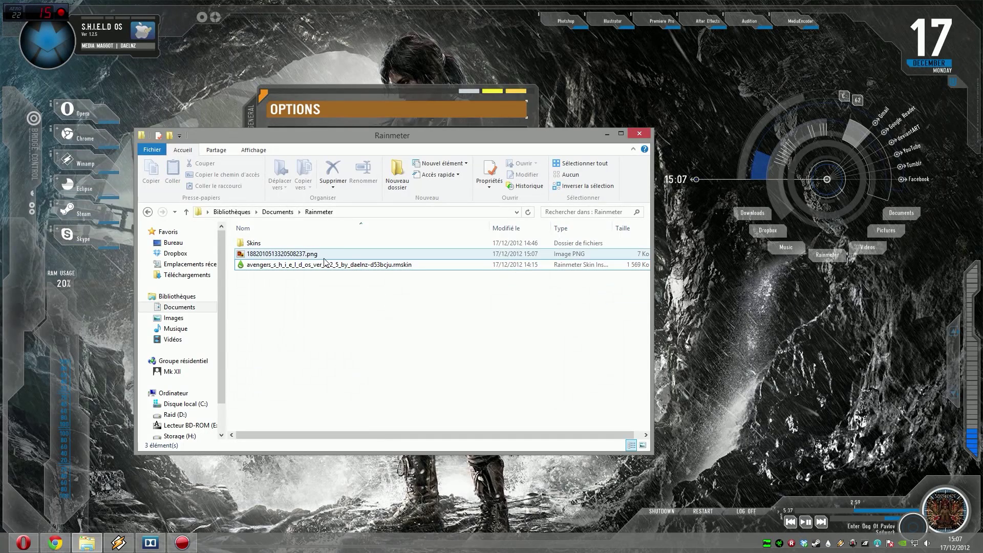
Move the Rainmeter folder window aside and try to choose the edited PNG from Documents\Rainmeter as the icon for large Launcher 2
drag(331, 146, 620, 173)
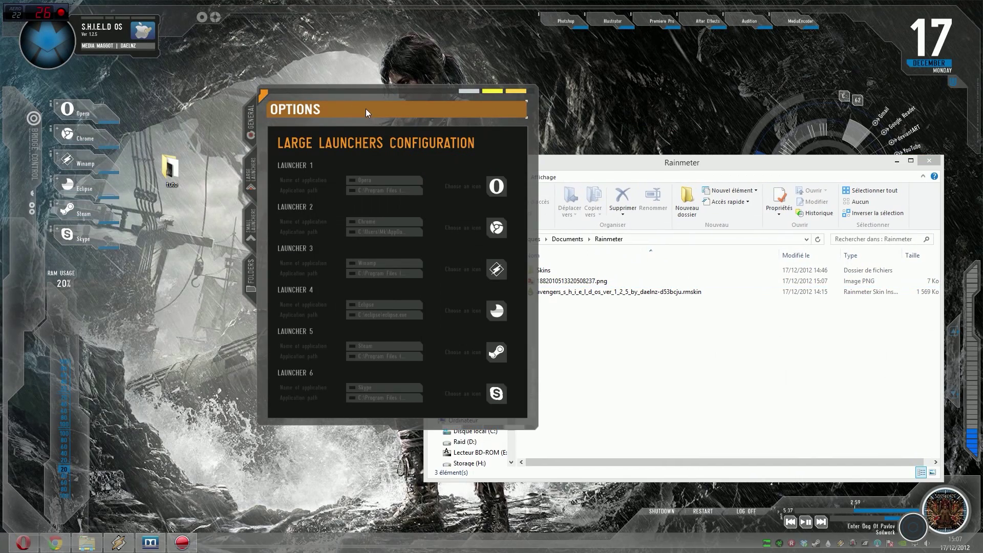
click(476, 239)
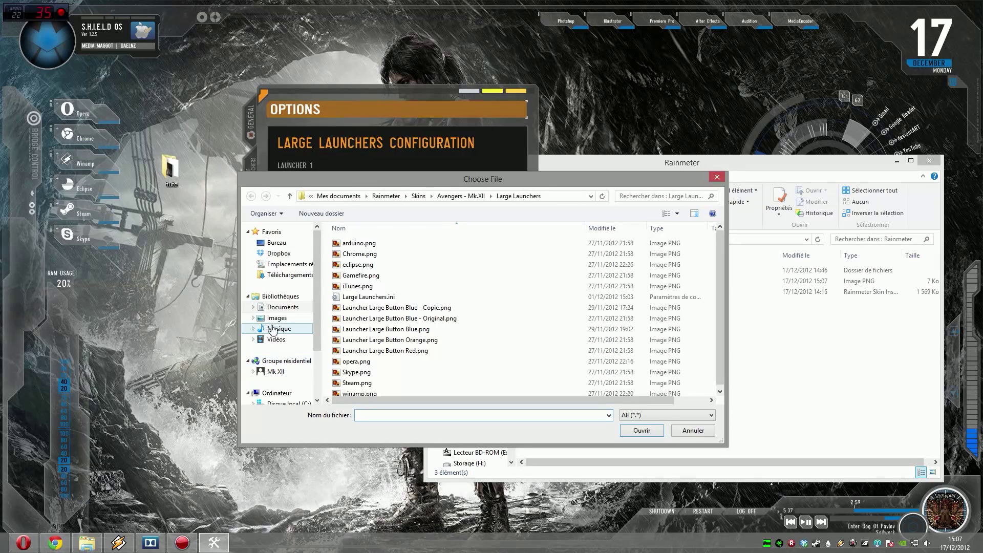
click(276, 242)
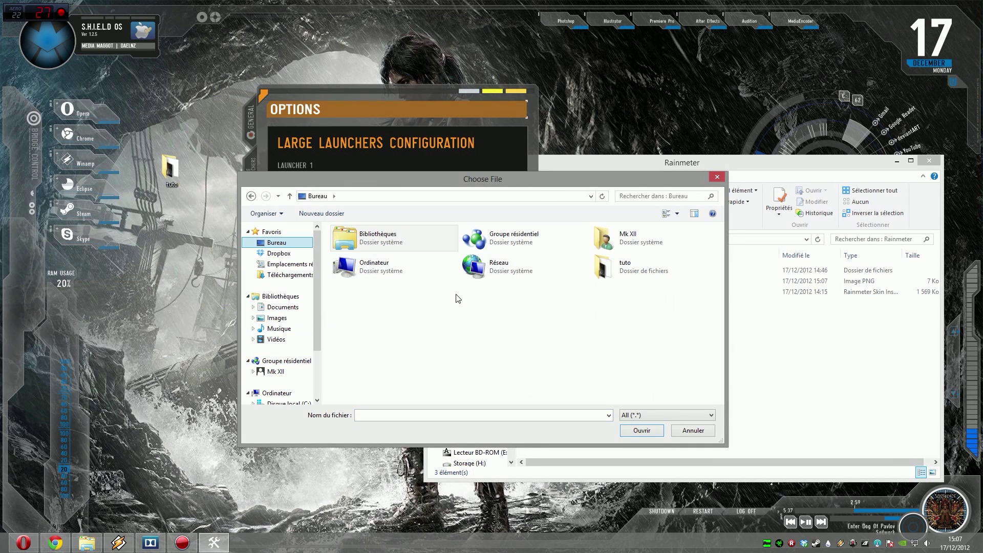
click(281, 308)
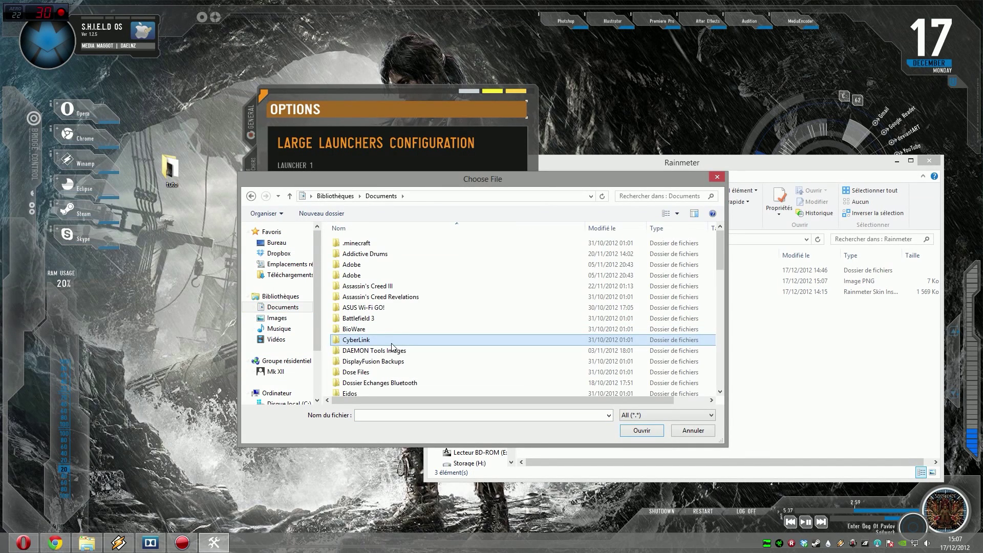
scroll(391, 347, down, 5)
key(Return)
click(405, 253)
click(642, 430)
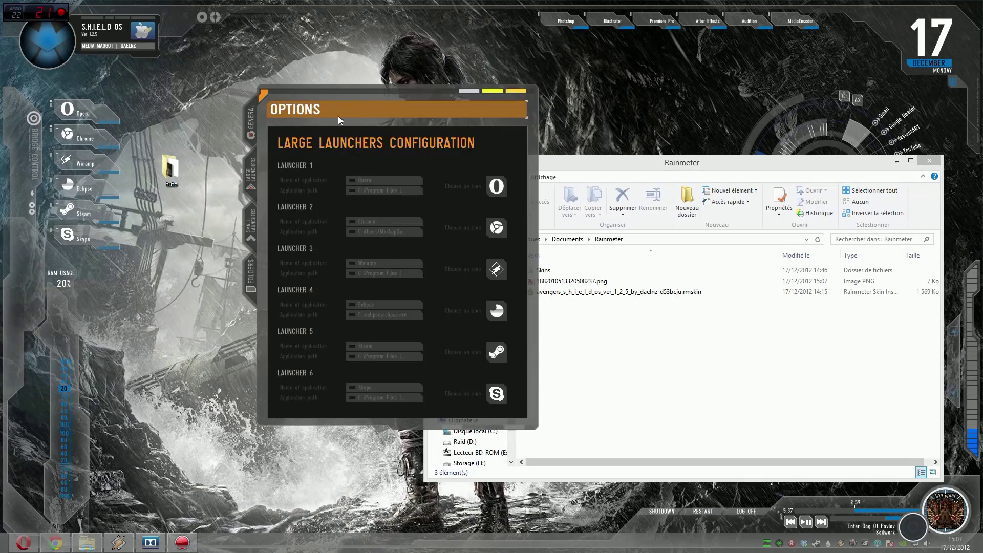
Reposition the skin's Options panel on the desktop and close the Rainmeter folder window
drag(528, 320, 473, 330)
key(alt+F4)
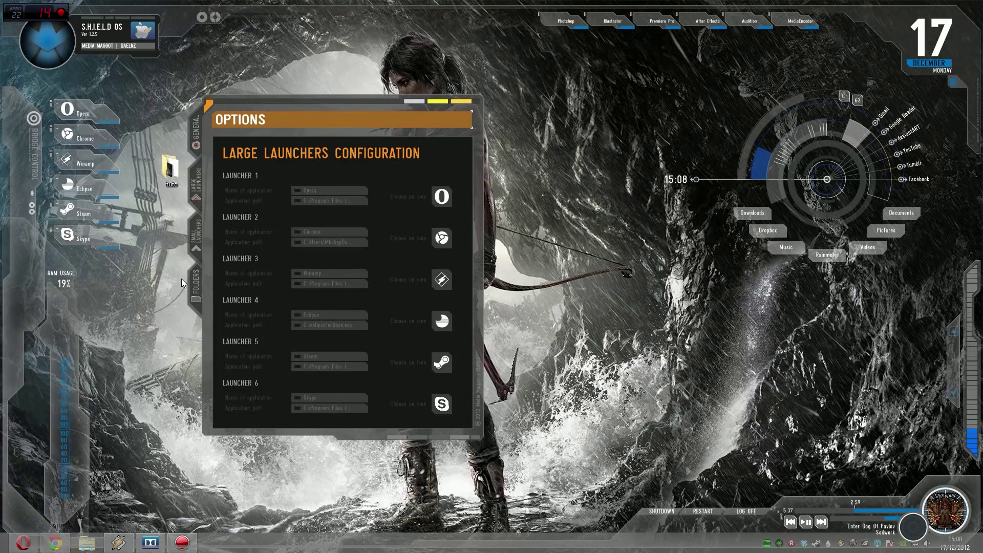
Compare the Small Launchers configuration page with the Large Launchers page in the Options panel
click(197, 240)
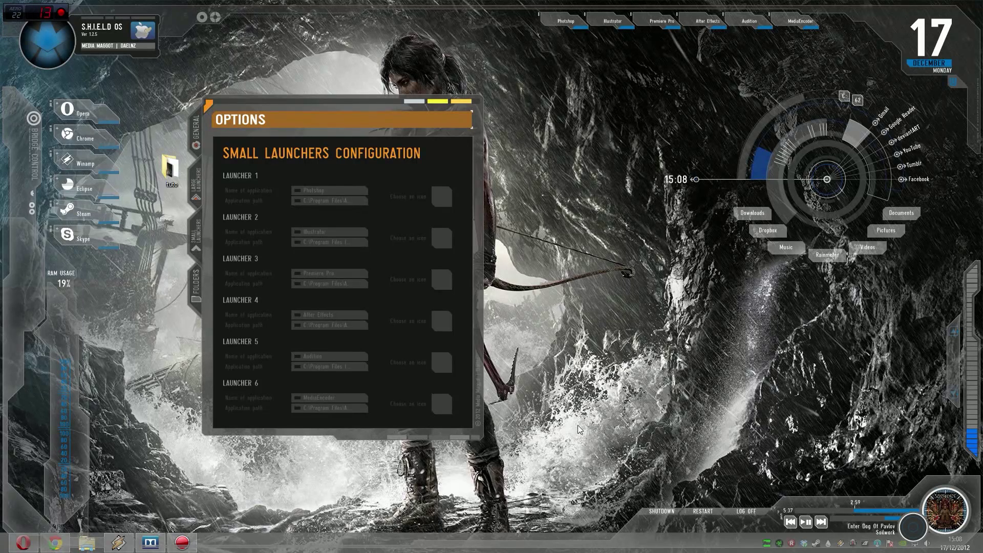
click(196, 181)
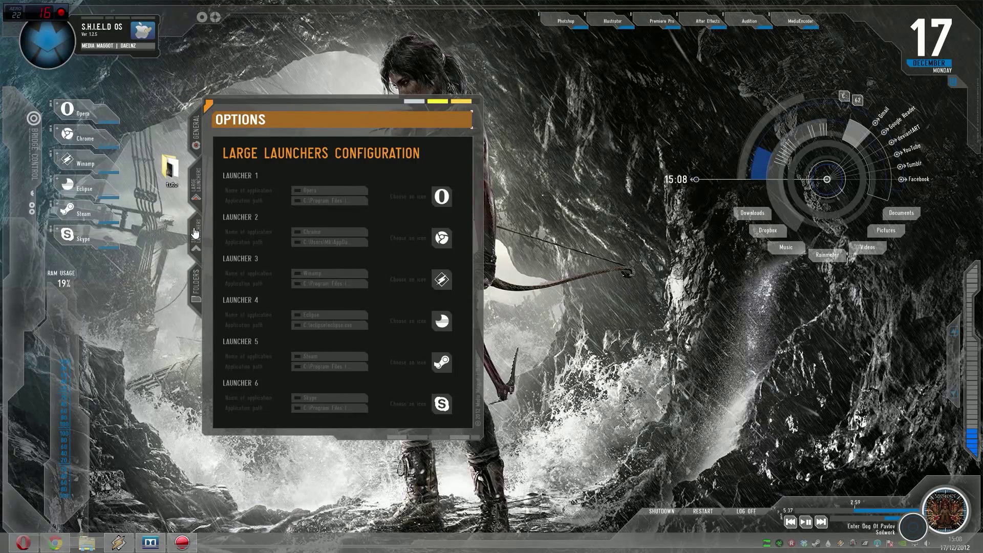
Show the small launchers configuration page and move the Options window closer to the middle of the desktop
click(196, 233)
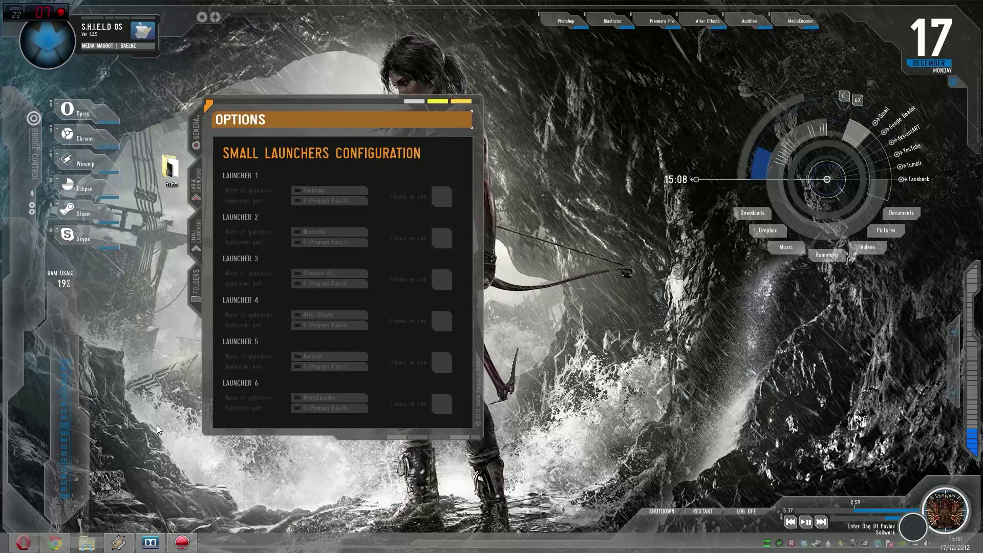
drag(243, 96, 290, 107)
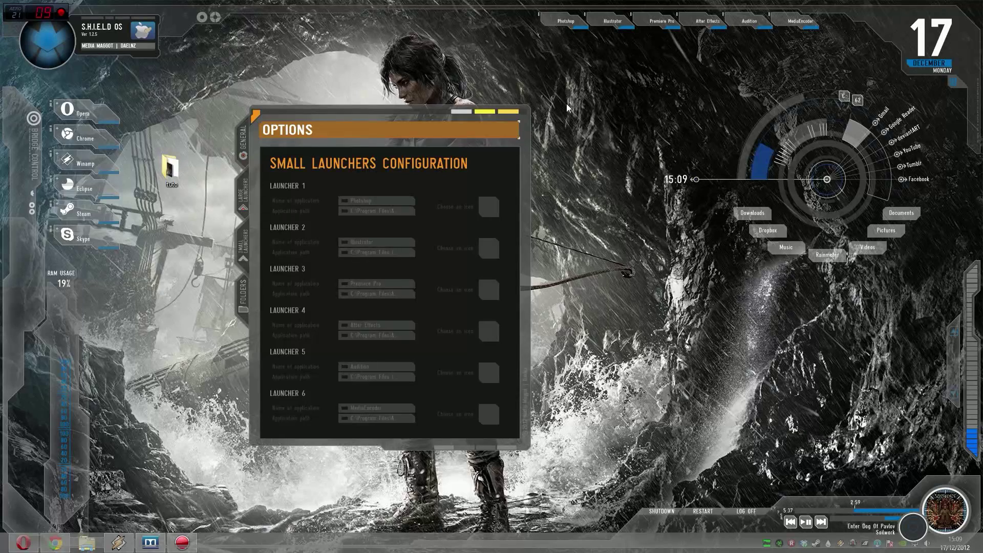
drag(337, 125, 380, 133)
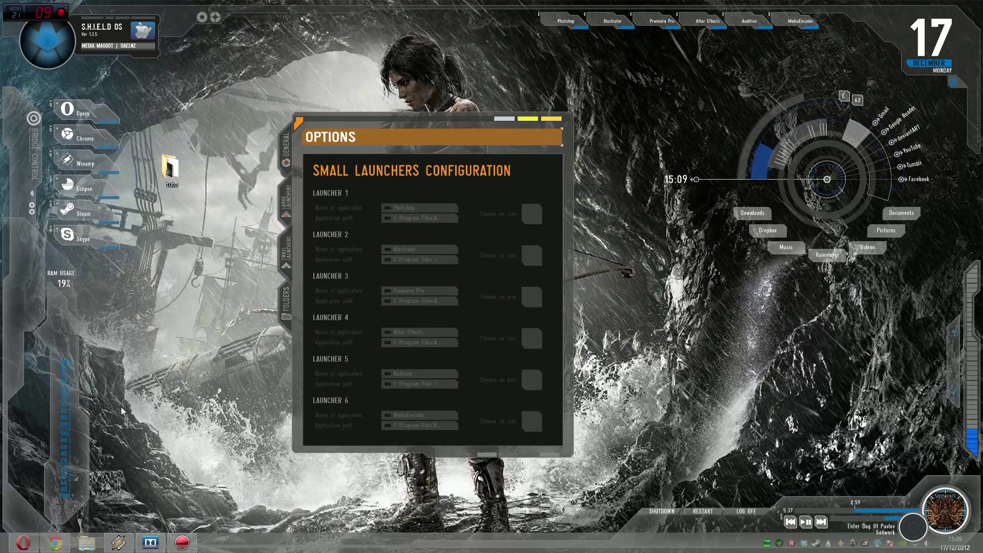
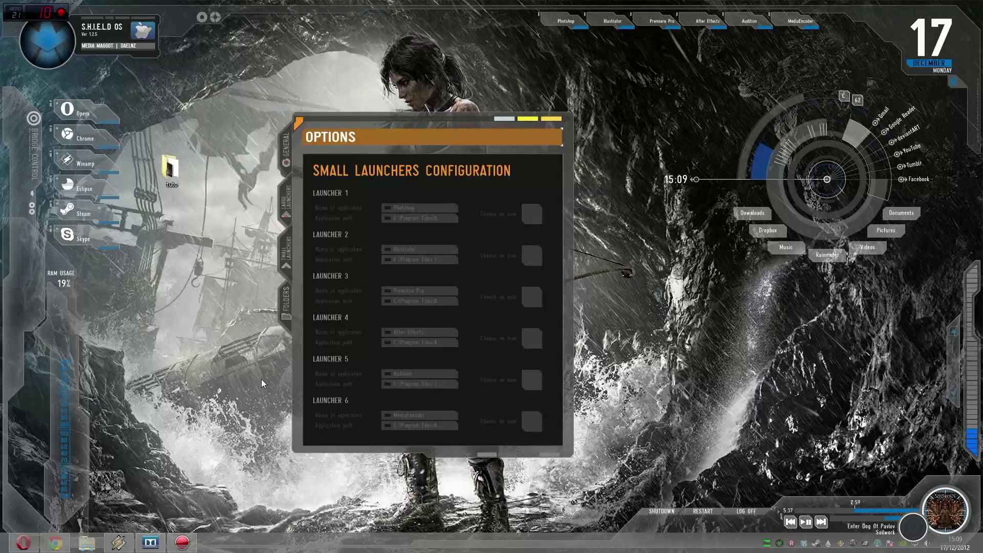
Look through the application groups on the Windows Start screen, from Web to Adobe CS5, and return to the desktop
key(super)
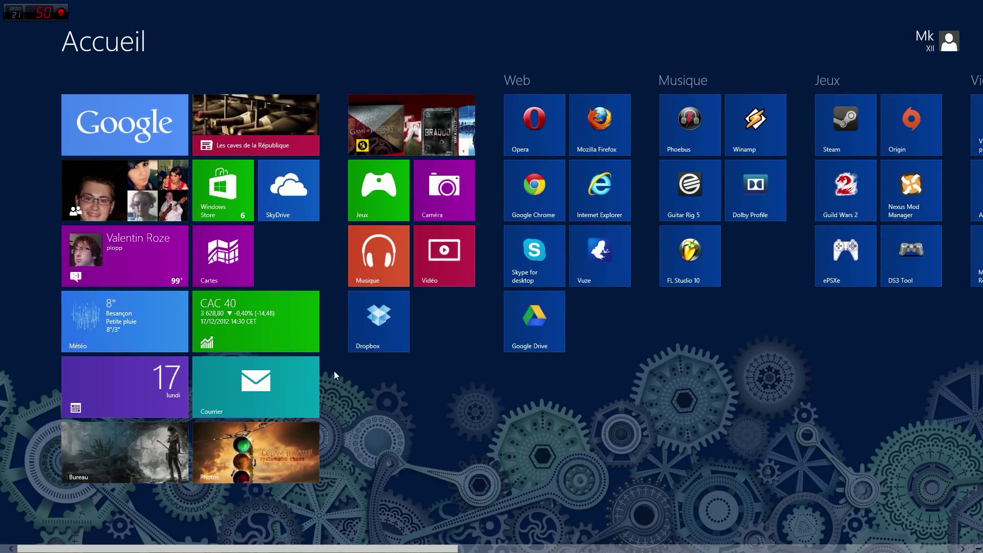
scroll(333, 358, down, 4)
scroll(365, 374, down, 2)
scroll(604, 200, down, 6)
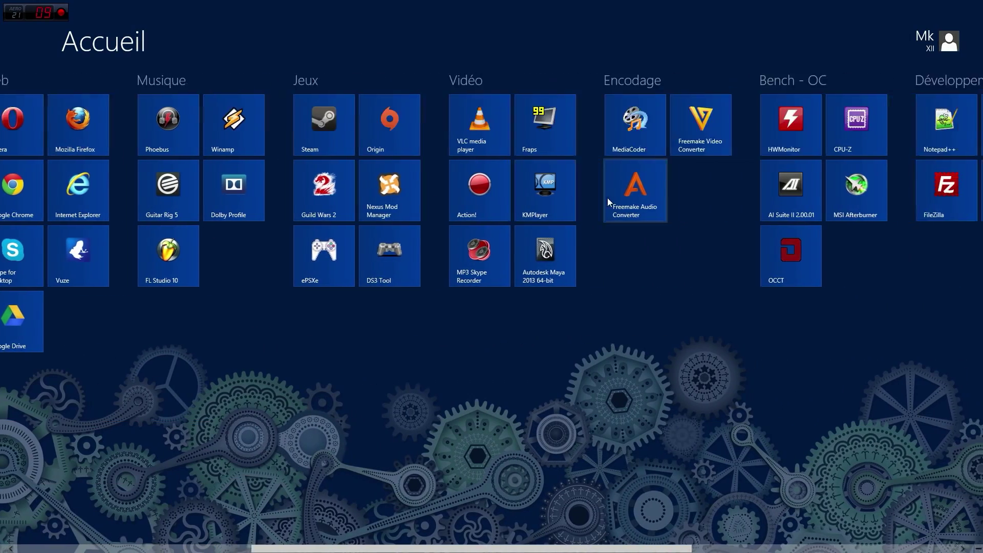
scroll(650, 303, up, 5)
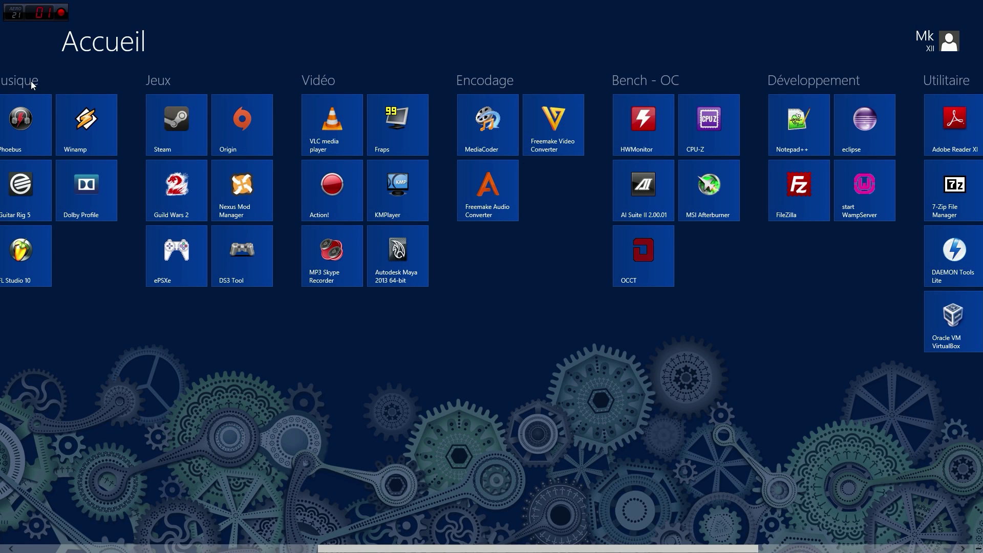
scroll(393, 361, down, 3)
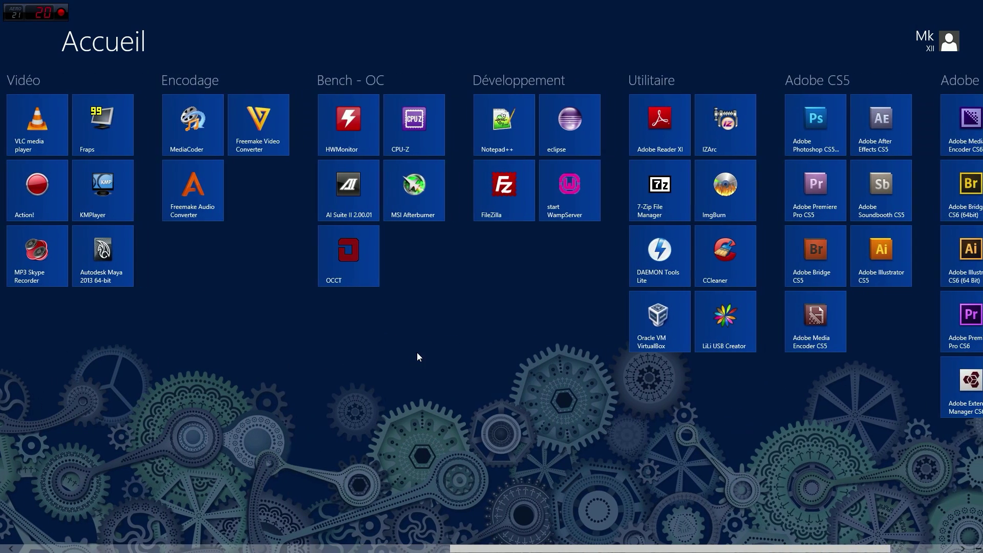
key(super)
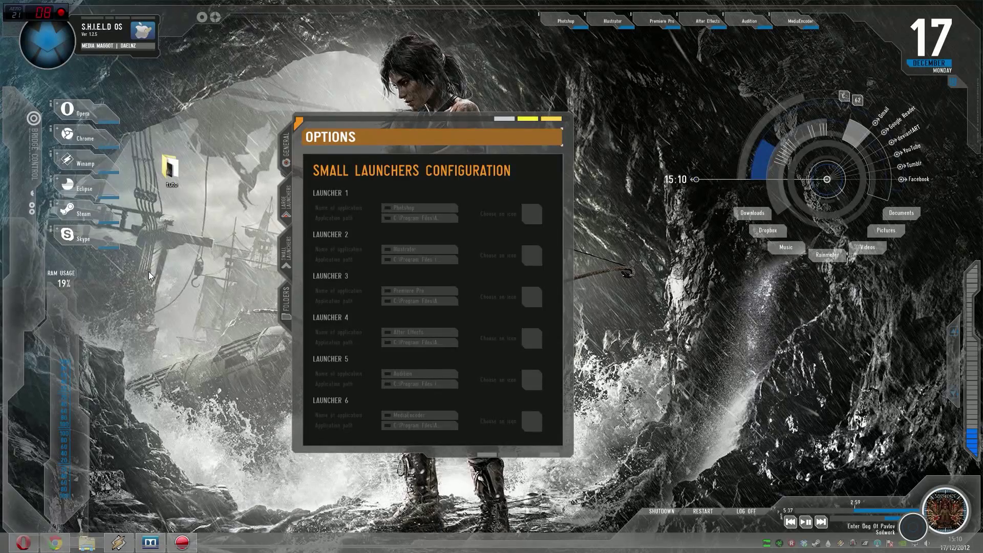
Open a file explorer window and go to the personal profile folder inside Utilisateurs on Disque local (C:)
click(53, 45)
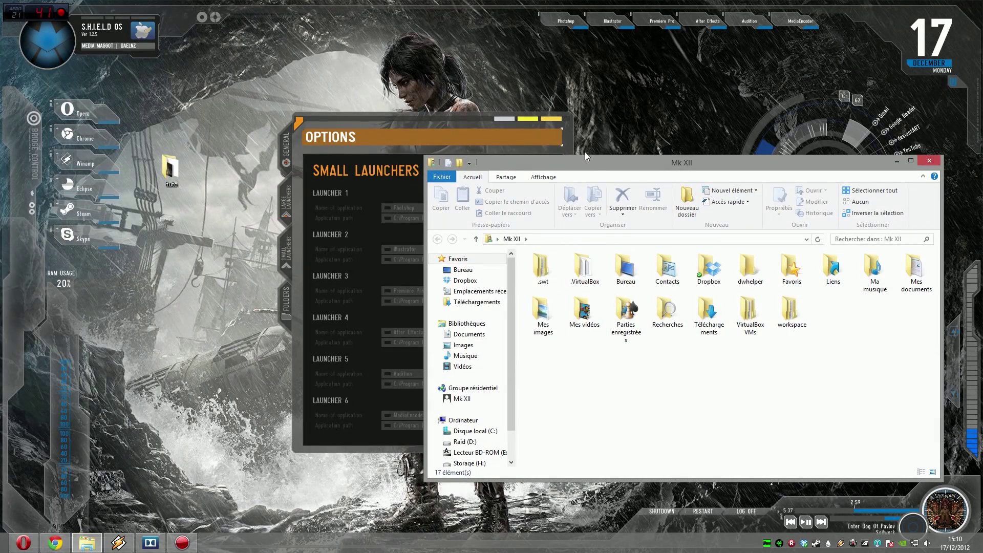
drag(599, 171, 488, 124)
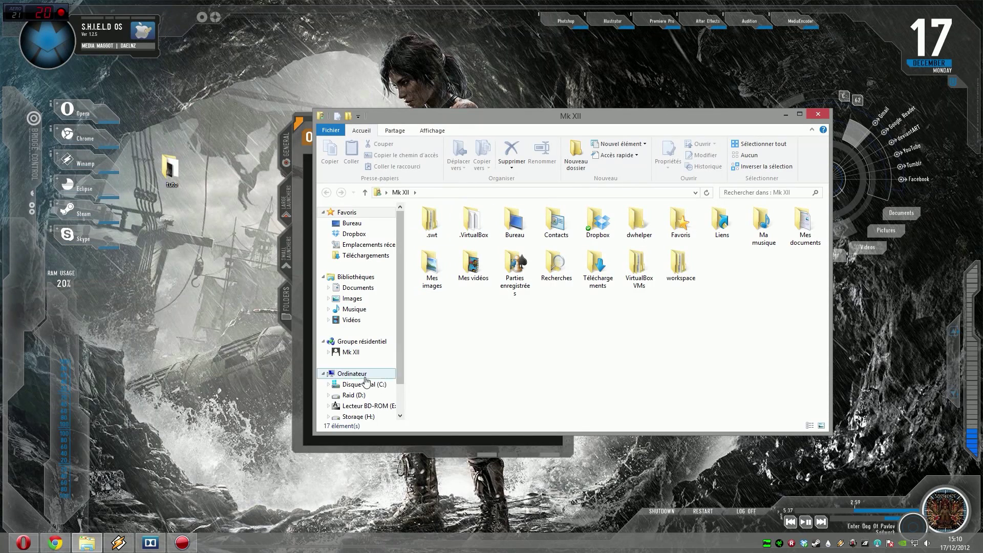
click(348, 374)
click(354, 384)
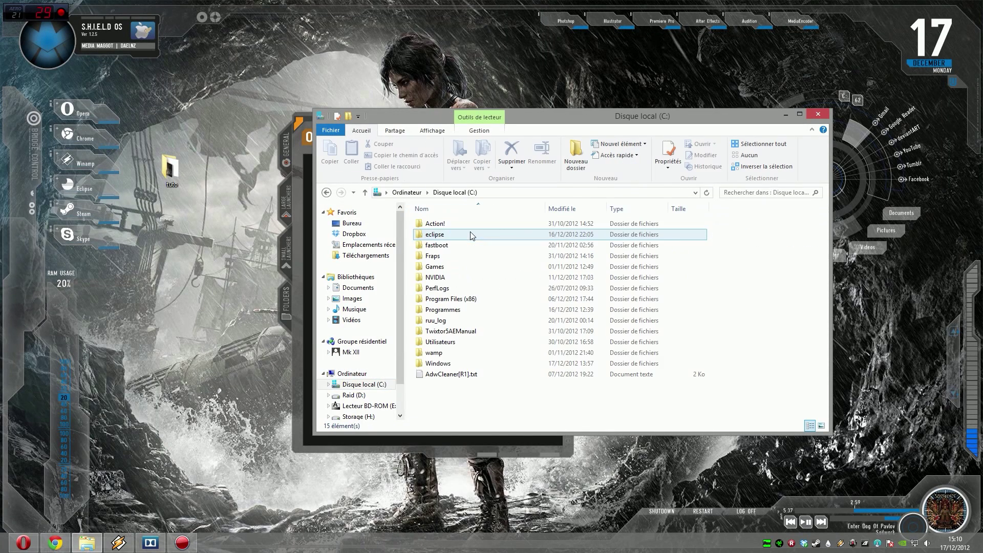
double_click(440, 342)
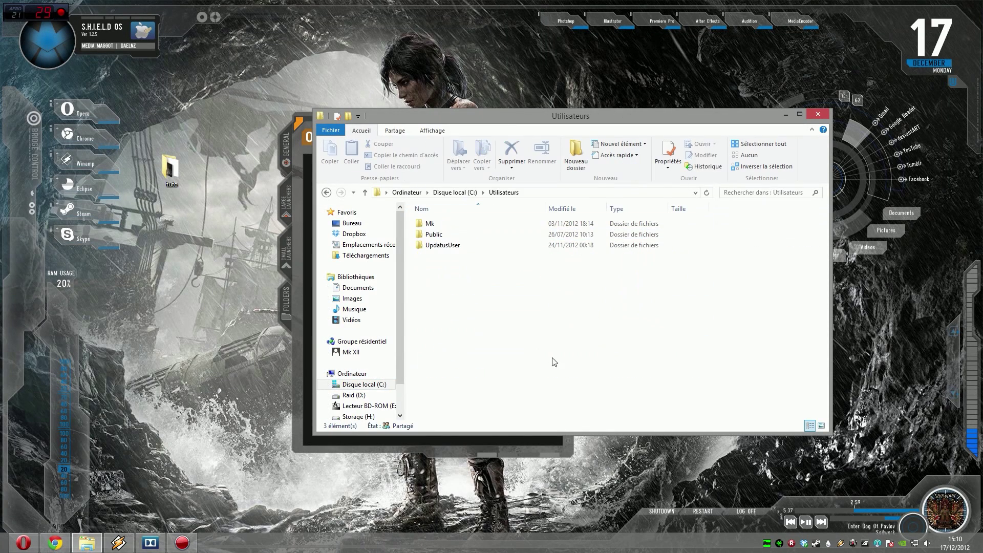
double_click(436, 223)
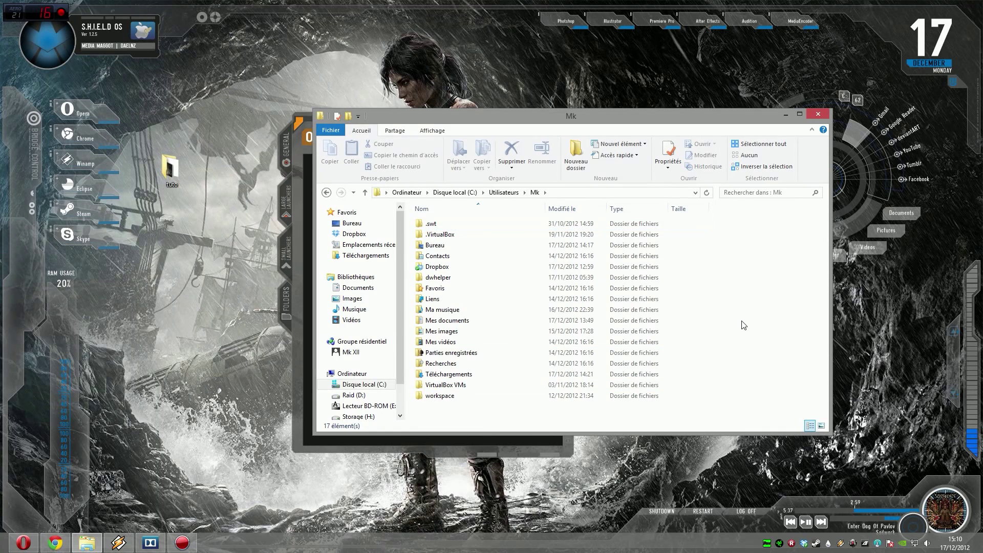
Create a new folder named Logiciels in the profile folder
right_click(720, 302)
mouse_move(763, 429)
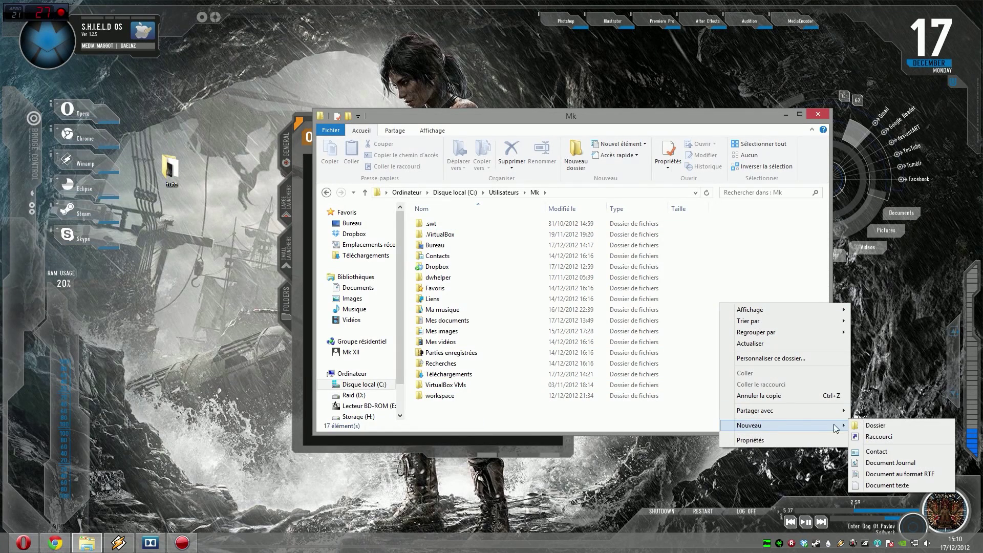
click(897, 424)
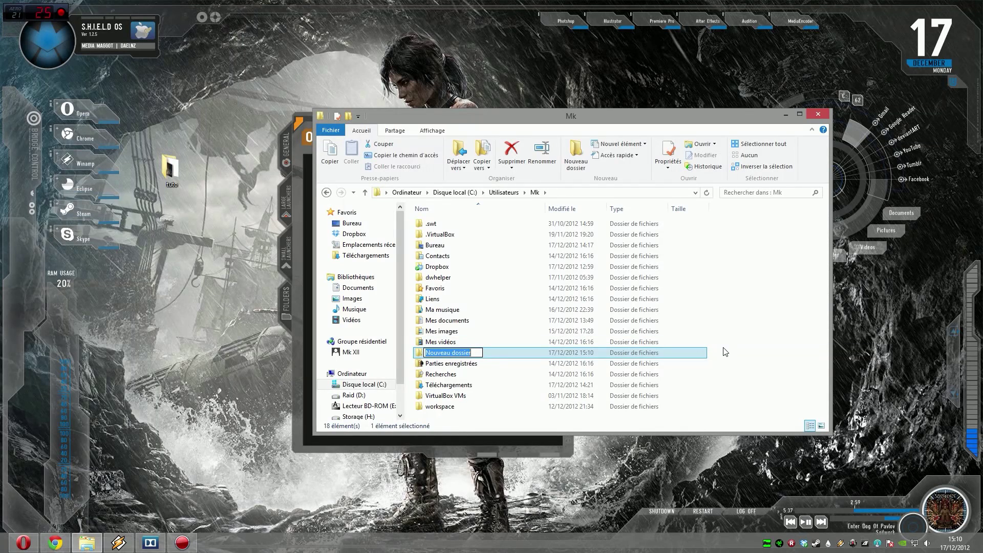
text(Logiciels)
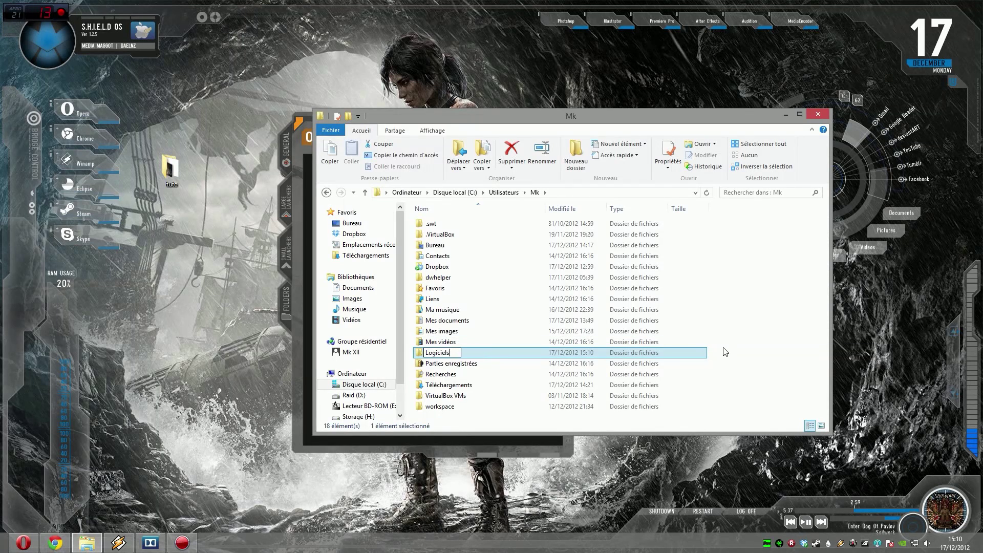
key(Return)
Create a subfolder named Musique inside the Logiciels folder
double_click(438, 310)
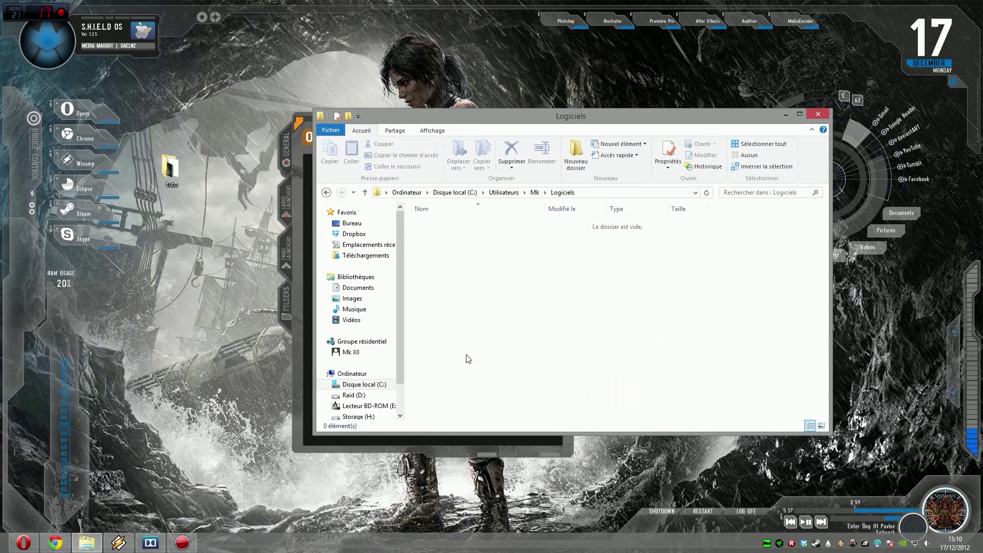
right_click(582, 296)
click(500, 278)
key(ctrl+shift+n)
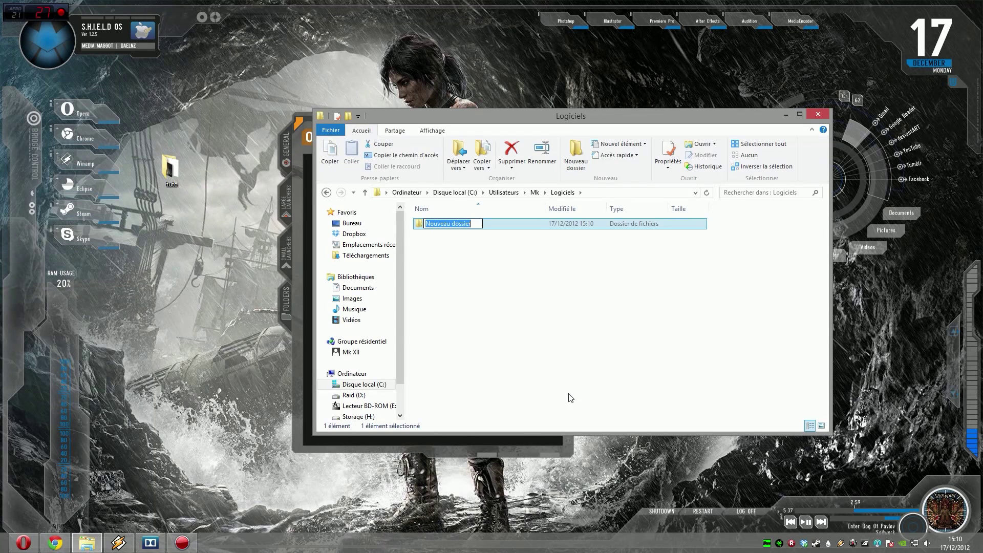
text(Musique)
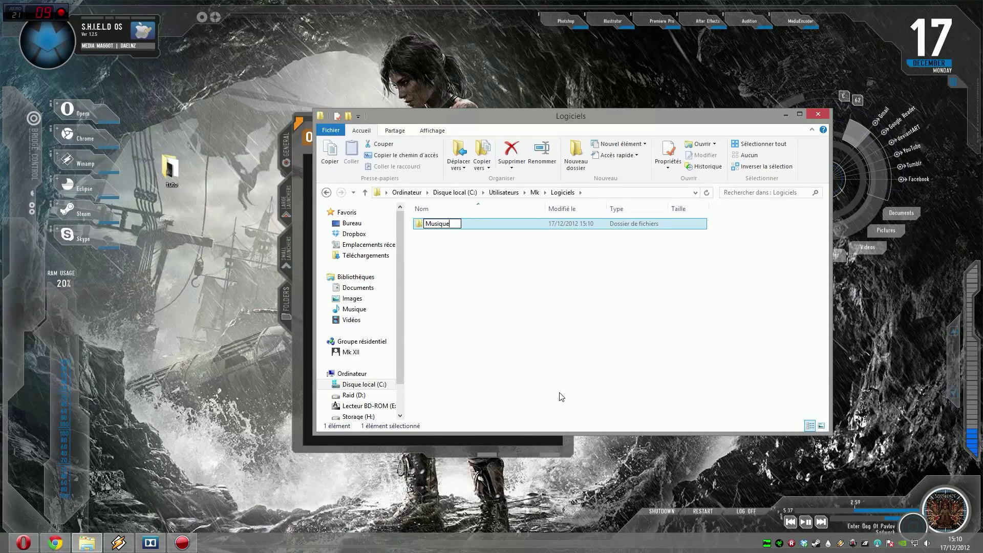
key(Return)
Add a second subfolder named Jeux inside the Logiciels folder
click(576, 151)
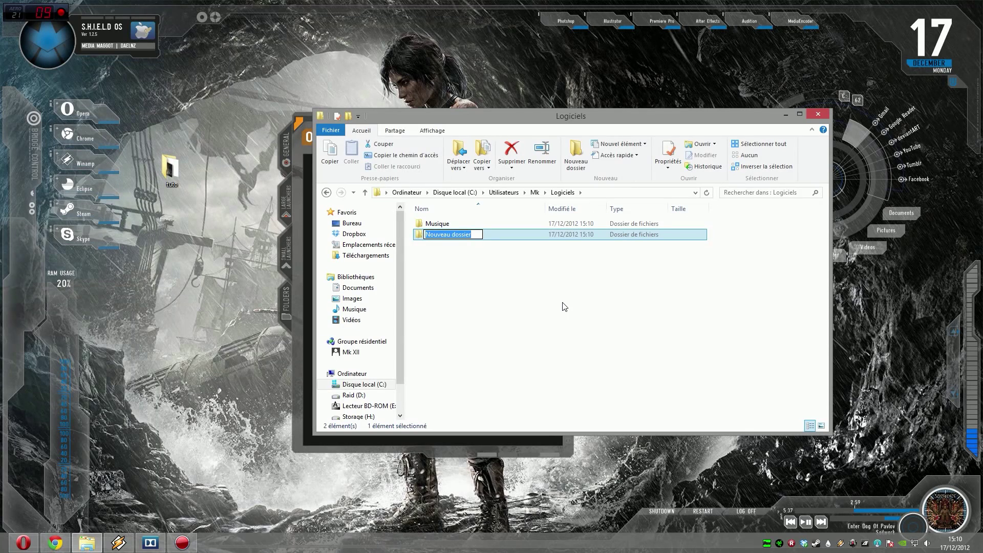
text(Jeux)
key(Return)
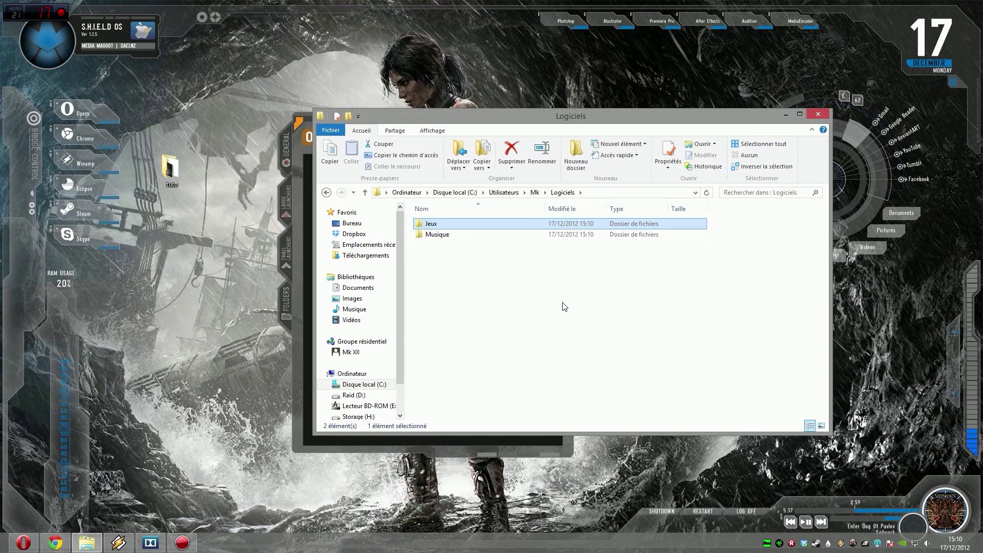
click(525, 305)
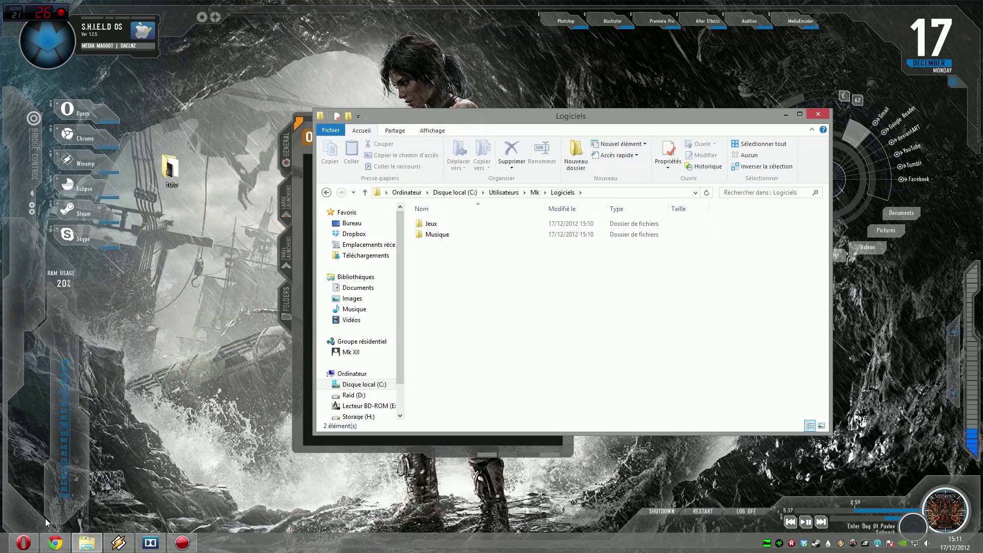
Browse to Program Files (x86) on Disque local (C:) in a second explorer window, leaving the Logiciels window open
click(82, 541)
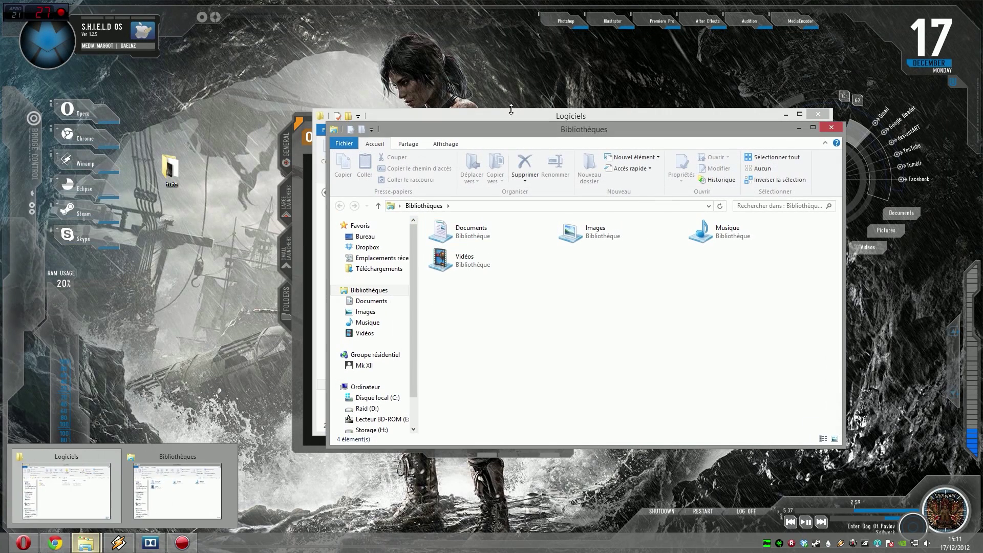
click(377, 397)
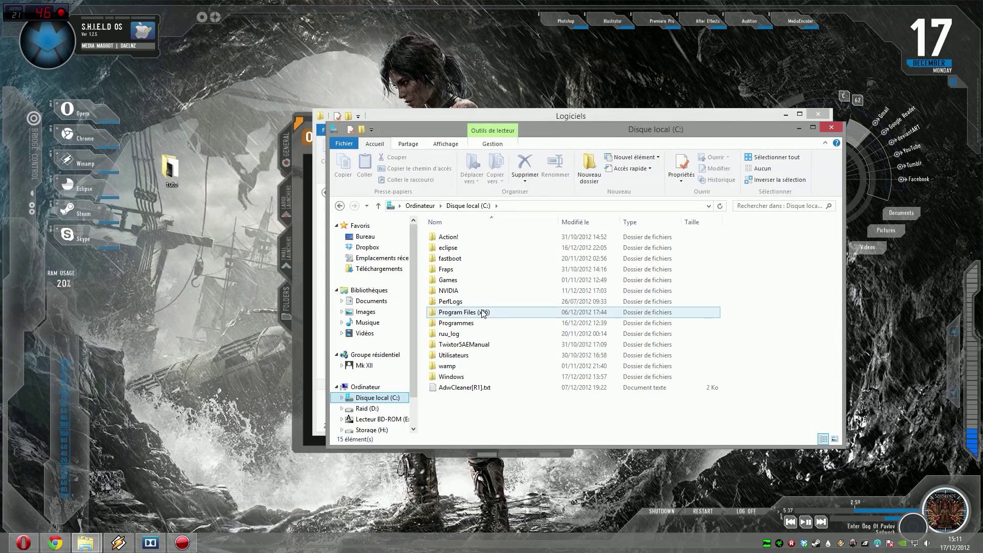
double_click(460, 311)
scroll(512, 368, down, 5)
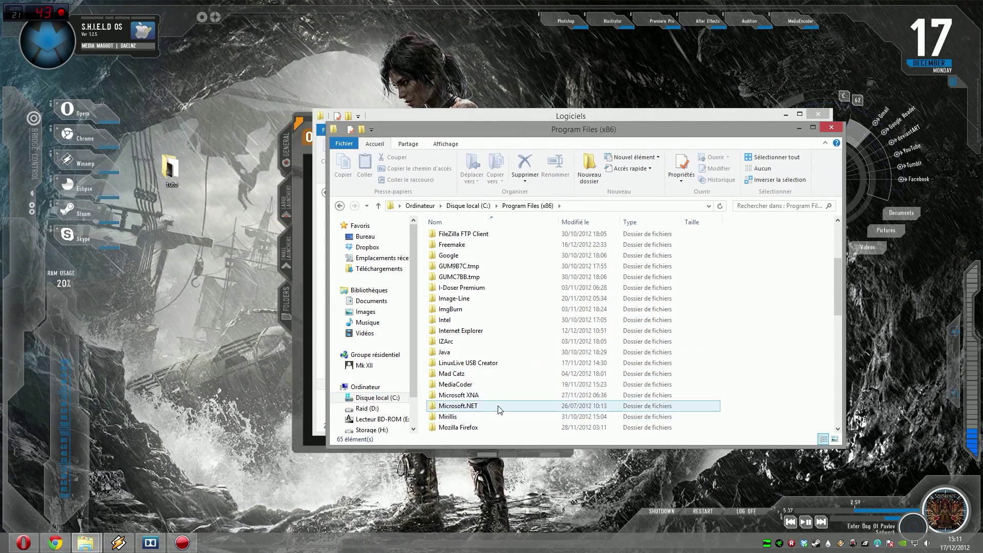
scroll(491, 405, down, 1)
scroll(480, 382, up, 5)
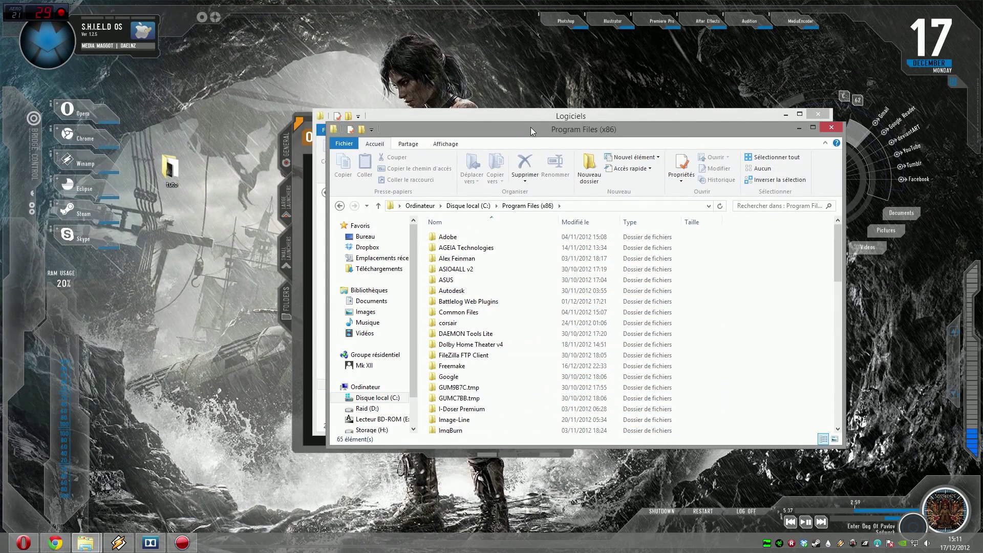
drag(530, 129, 451, 170)
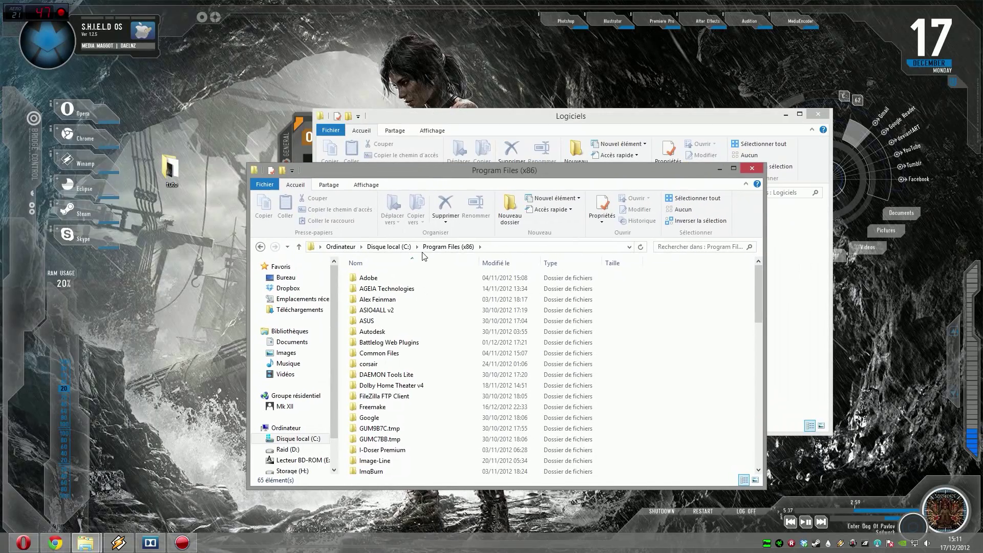
Open the Winamp program folder, select winamp.exe, and move its window so the Logiciels folder's contents area is exposed
scroll(393, 399, down, 11)
click(377, 457)
double_click(378, 459)
scroll(388, 384, down, 2)
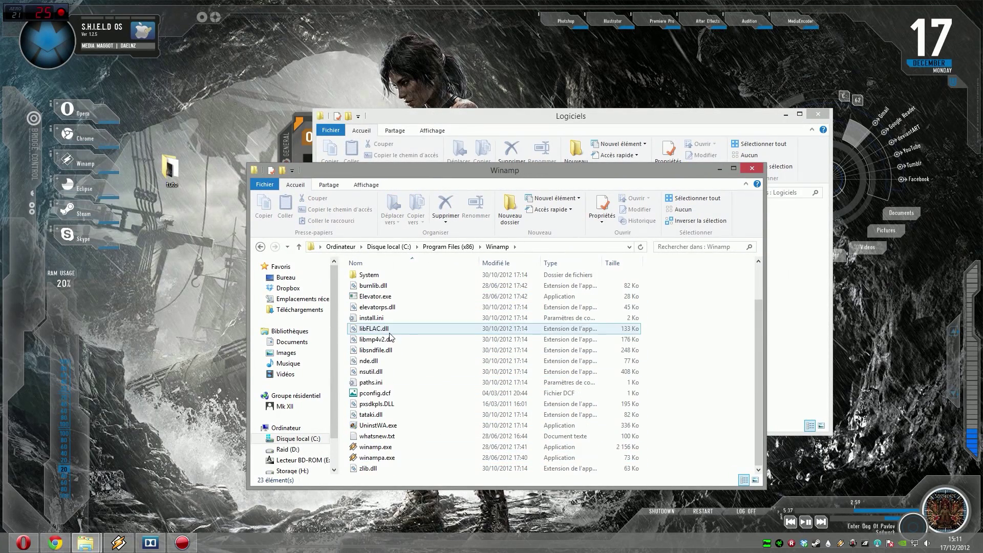
click(375, 446)
drag(530, 171, 370, 176)
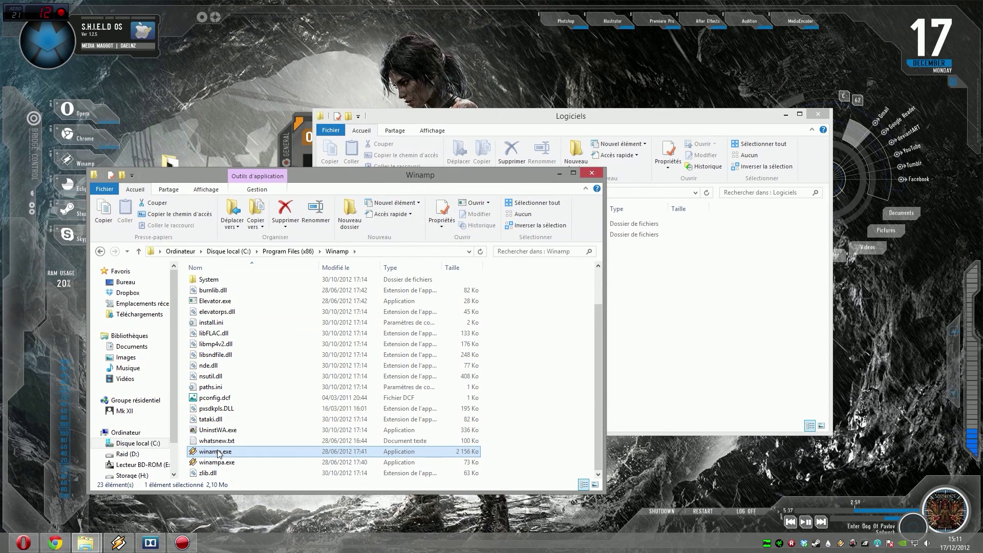
Try placing winamp.exe in the Logiciels folder and delete the added item
drag(218, 453, 661, 342)
click(711, 407)
click(526, 322)
click(450, 245)
key(Delete)
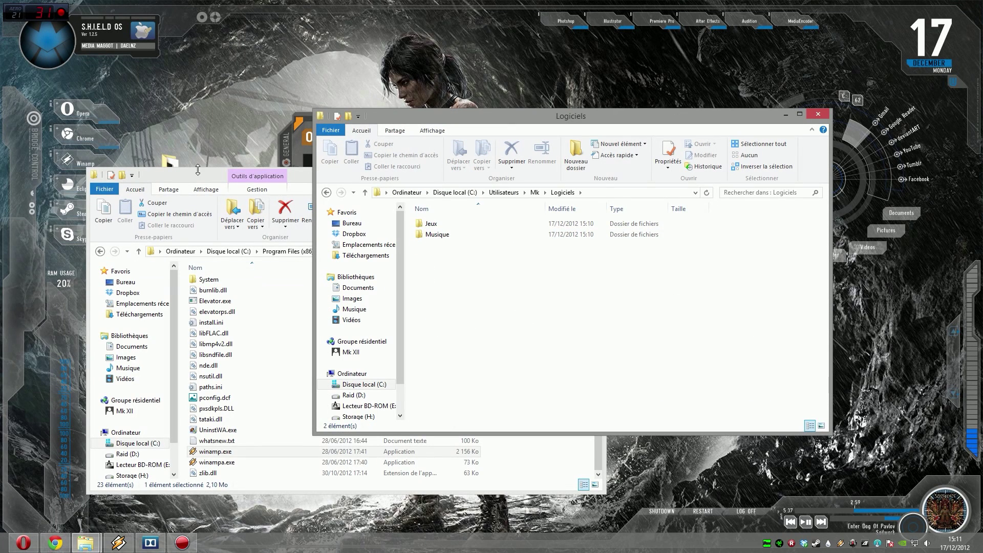
Close the Winamp and Logiciels explorer windows
click(278, 174)
click(583, 175)
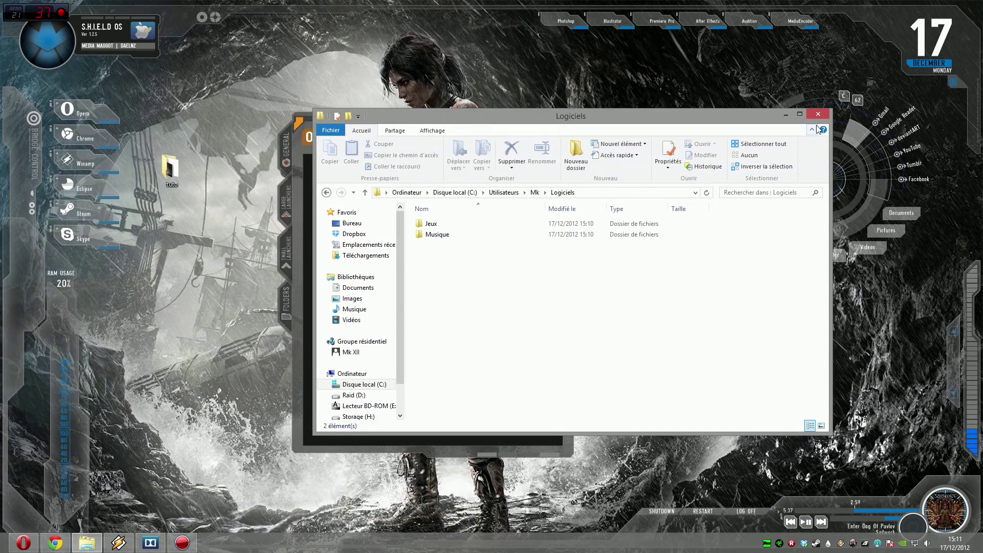
drag(686, 117, 610, 121)
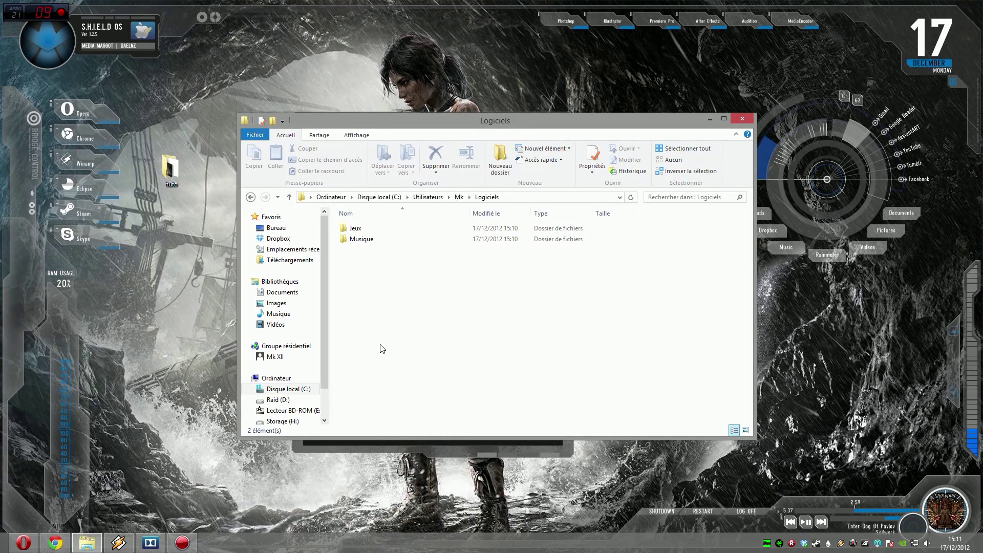
click(741, 119)
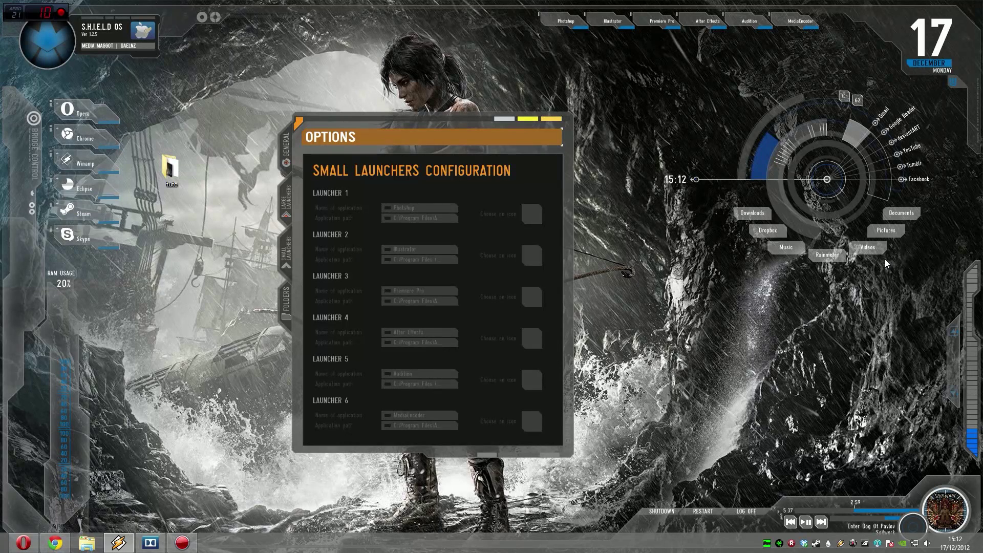
Open the downloads folder using its shortcut on the desktop skin
click(752, 213)
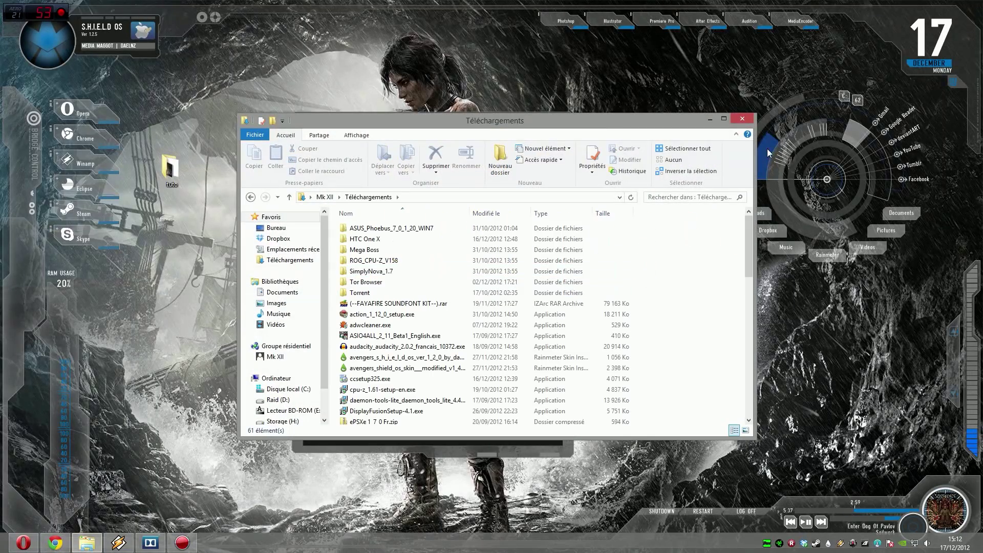
Close the Téléchargements window, and open the user's personal folder from the skin's profile label to check it before closing it
click(741, 118)
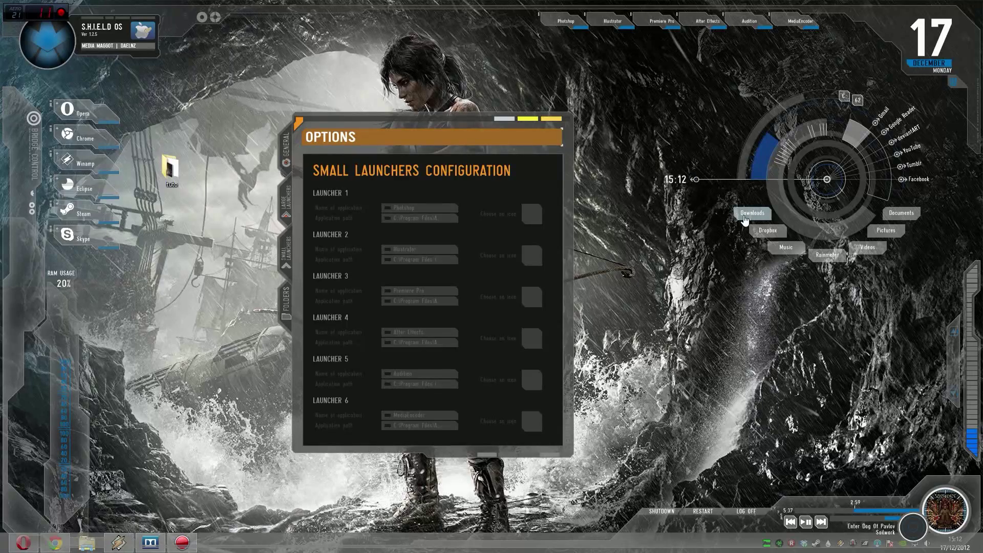
click(104, 47)
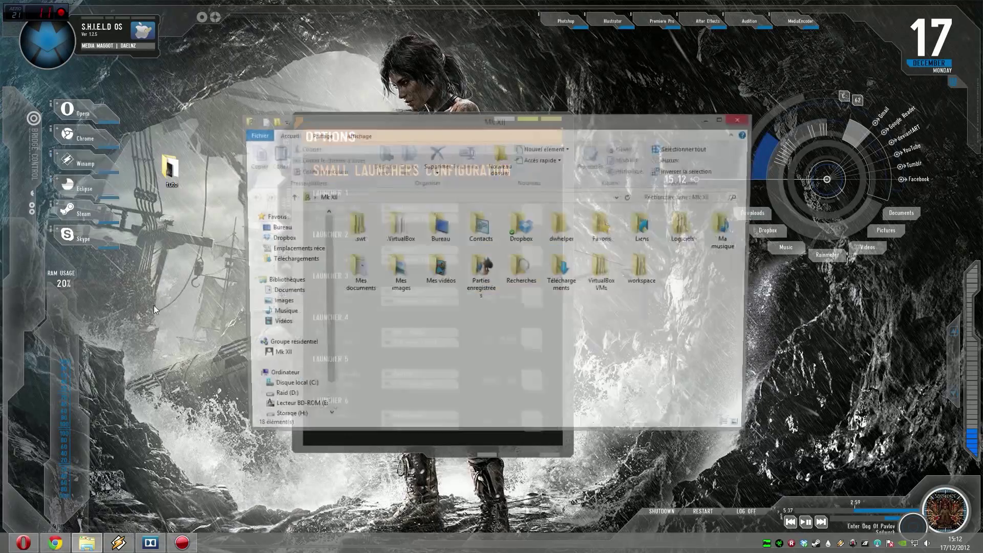
click(686, 225)
click(743, 118)
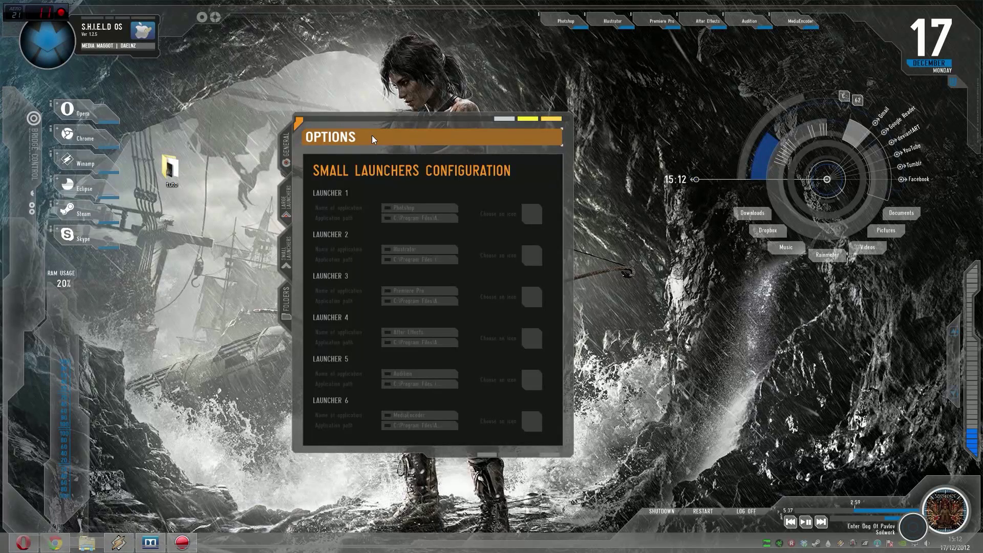
Show the folder shortcuts settings in the skin options and rename the Folder 6 shortcut as Images
drag(371, 136, 356, 128)
click(272, 300)
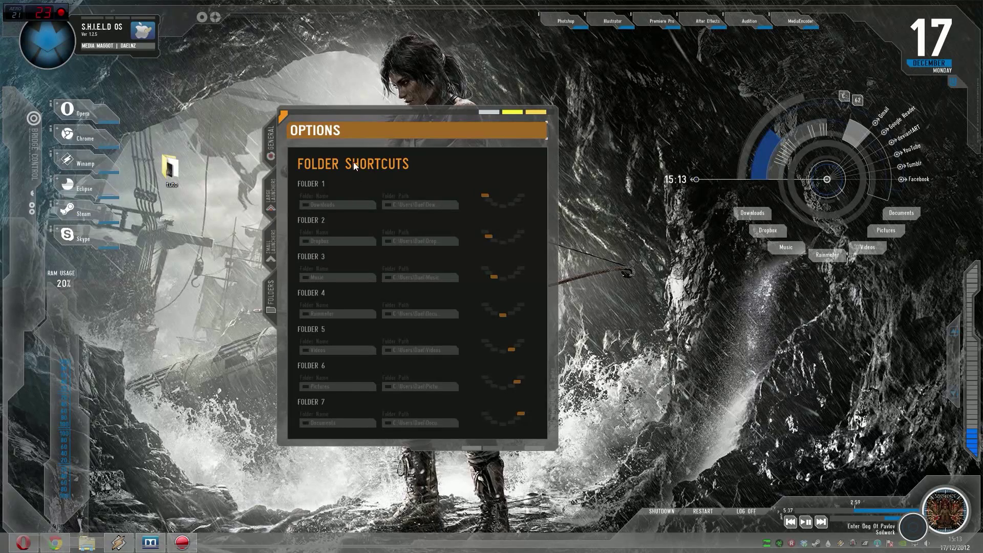
click(357, 425)
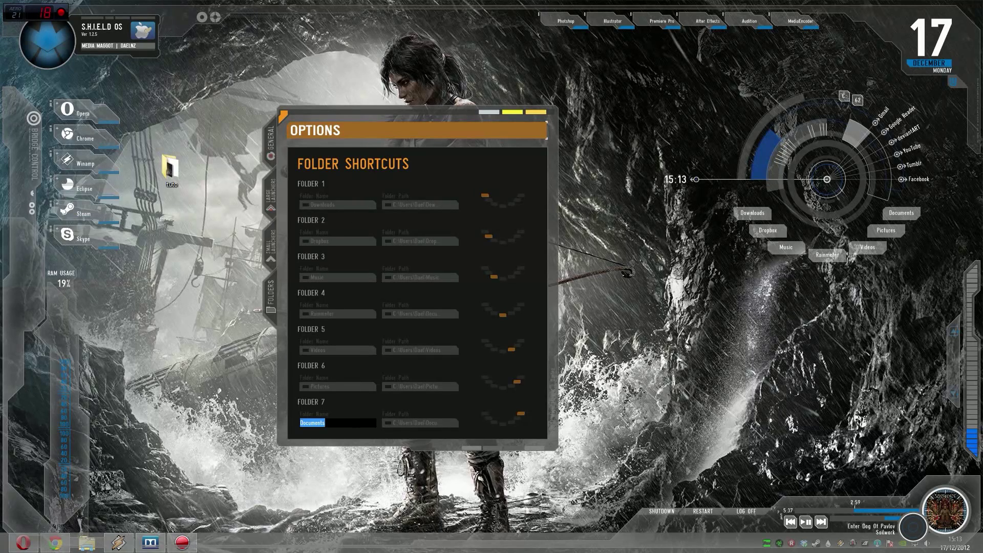
click(348, 390)
click(328, 386)
key(BackSpace)
text(Images)
key(Return)
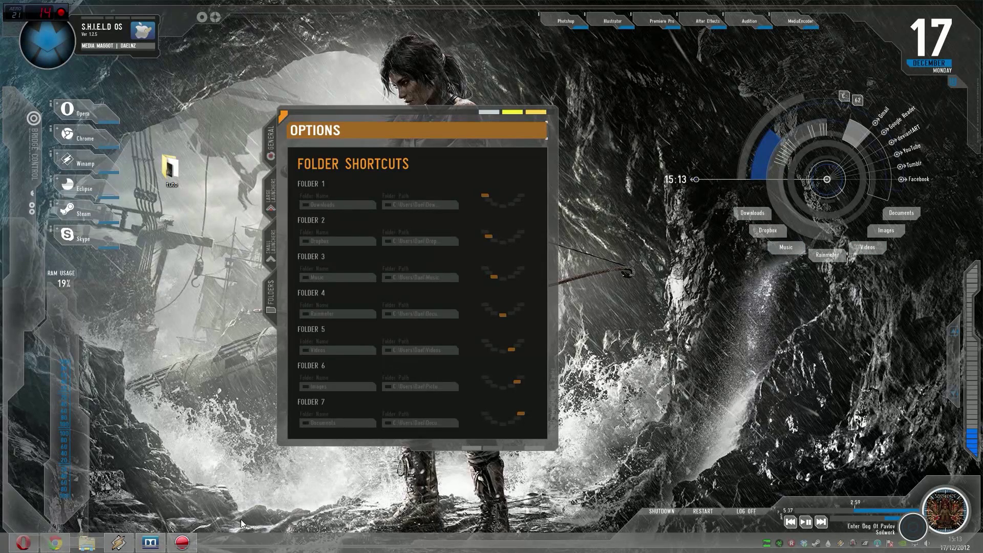
Open the computer's drive overview in the file explorer, examine the available hard drives, and close the window
click(87, 543)
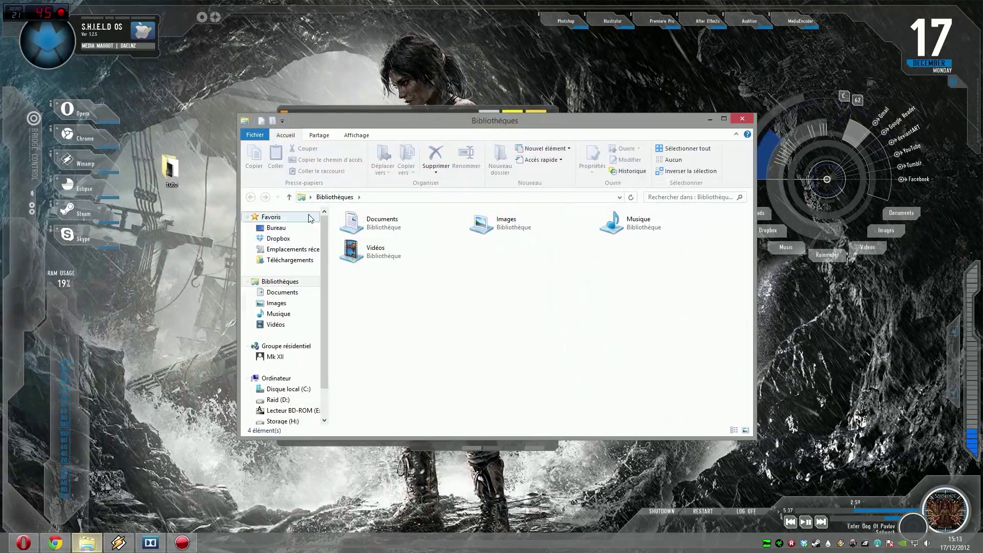
click(276, 378)
click(390, 233)
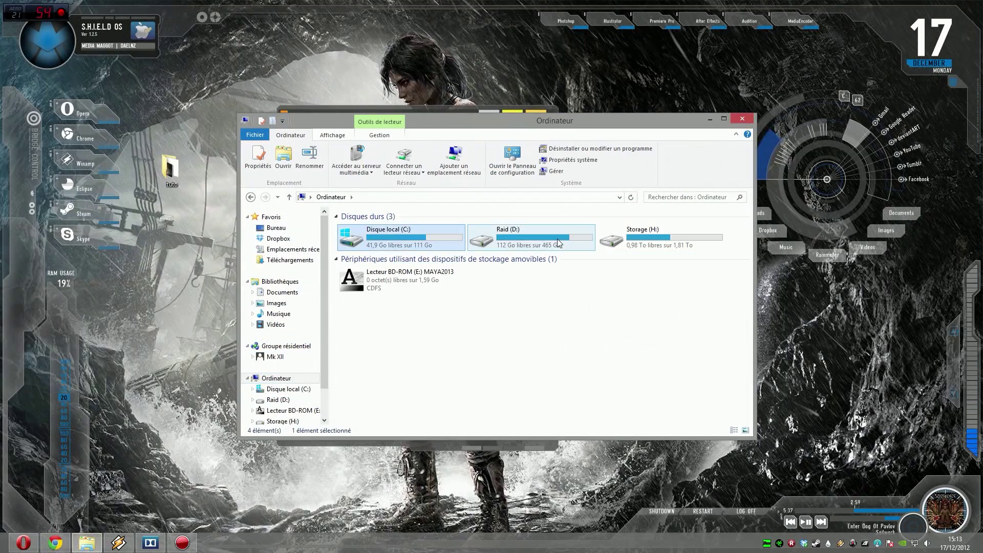
click(625, 238)
click(743, 121)
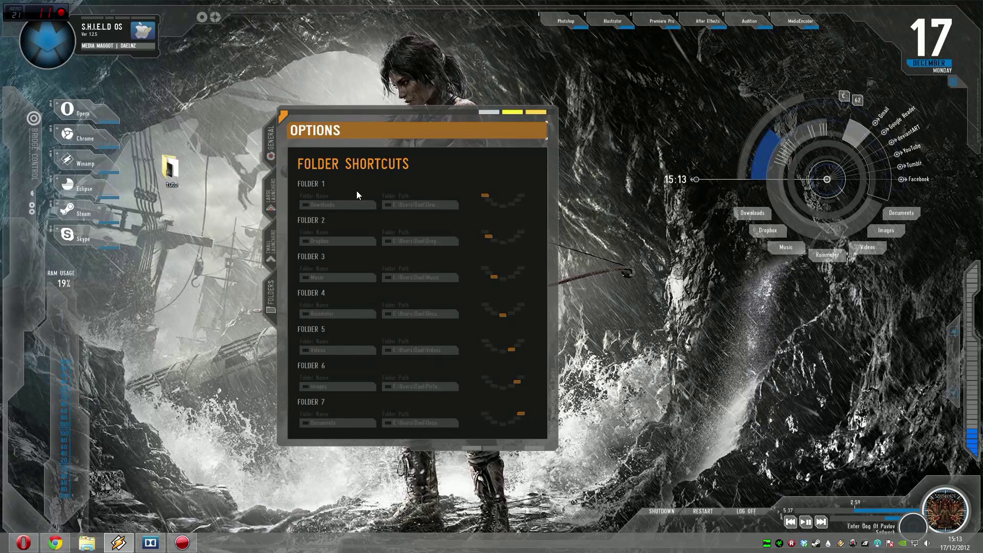
Rename the Folder 5 shortcut as Stockage and the Folder 4 shortcut as RAID
click(333, 351)
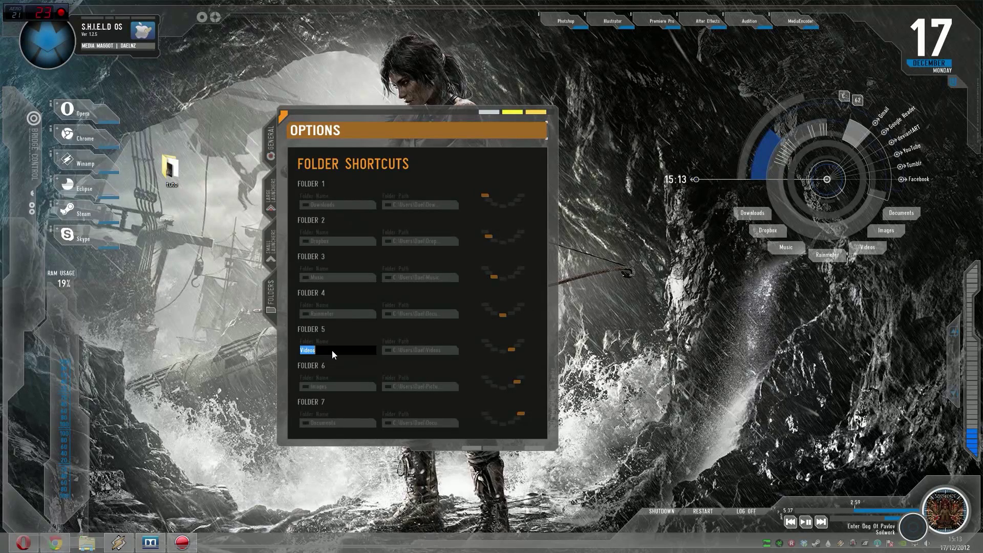
text(Sto)
text(ckage)
key(Return)
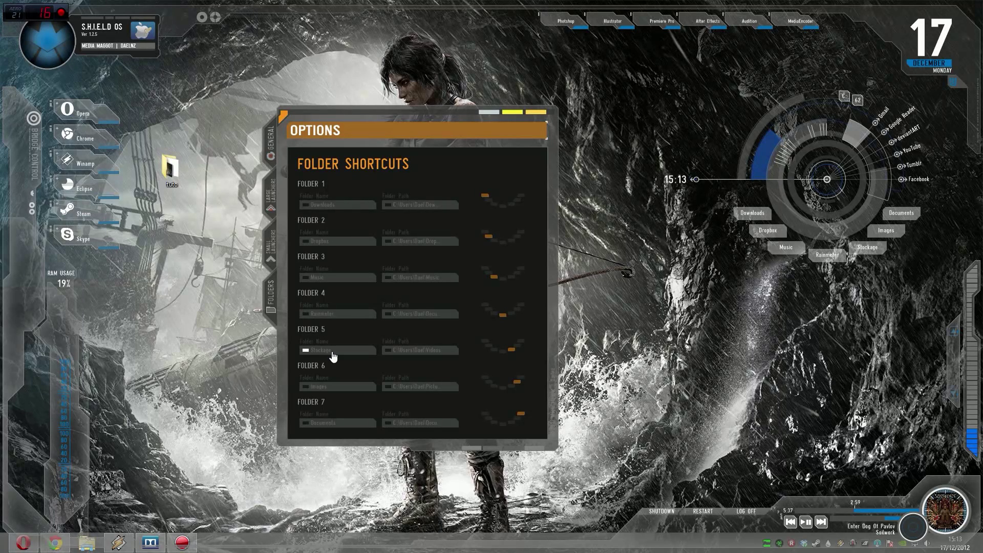
click(360, 315)
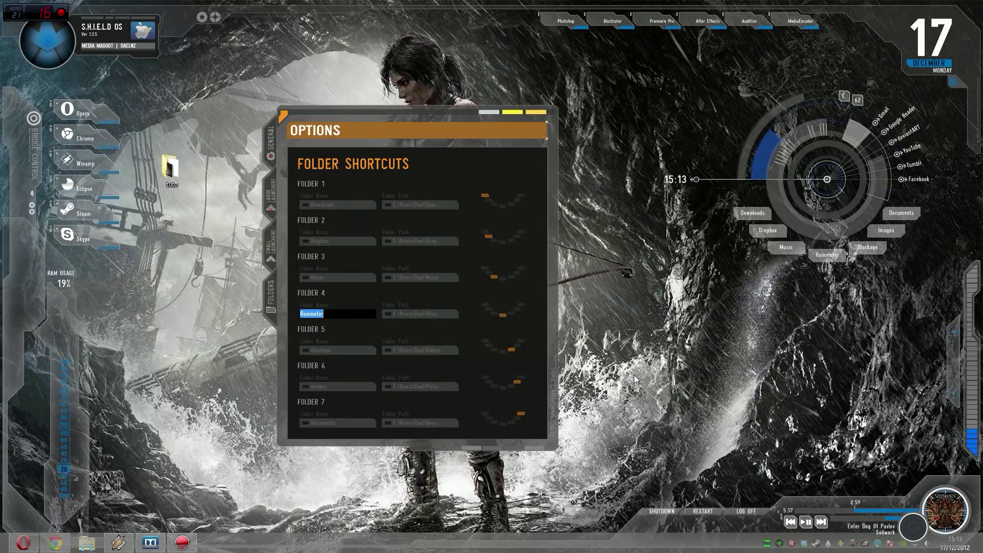
text(RAID)
key(Return)
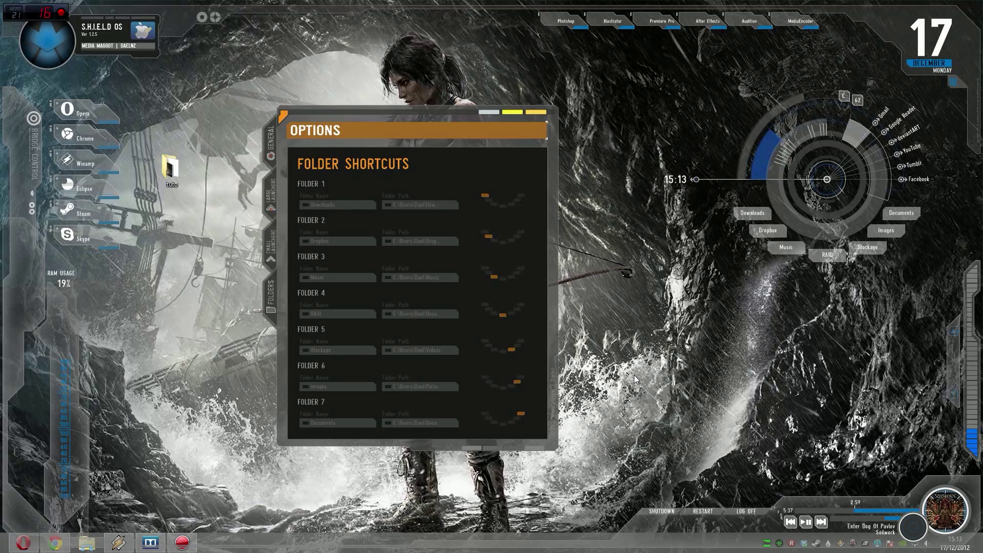
Rename the Folder 3 shortcut as SSD and the Folder 1 shortcut as Logiciels
click(332, 277)
text(SSD)
key(Return)
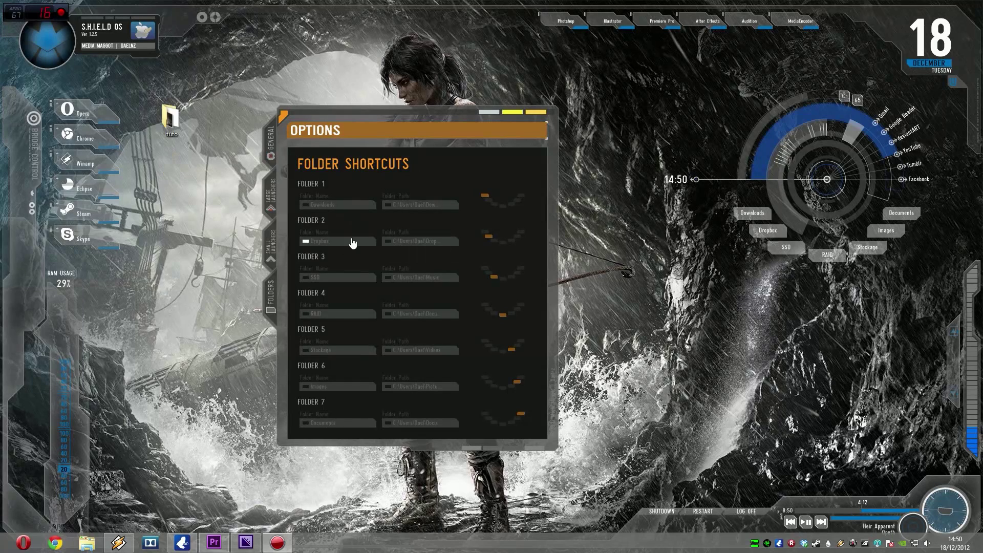
click(340, 203)
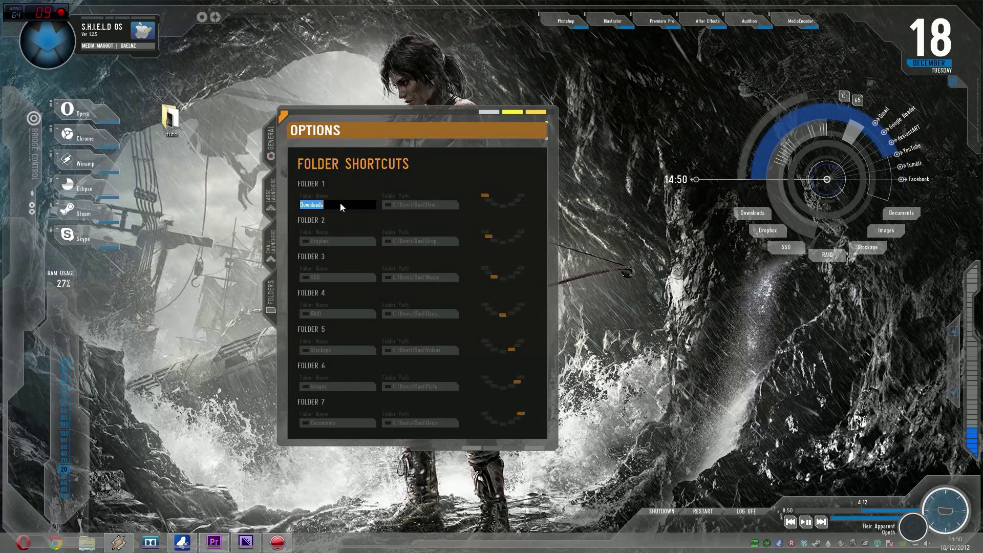
text(Logiciels)
key(Return)
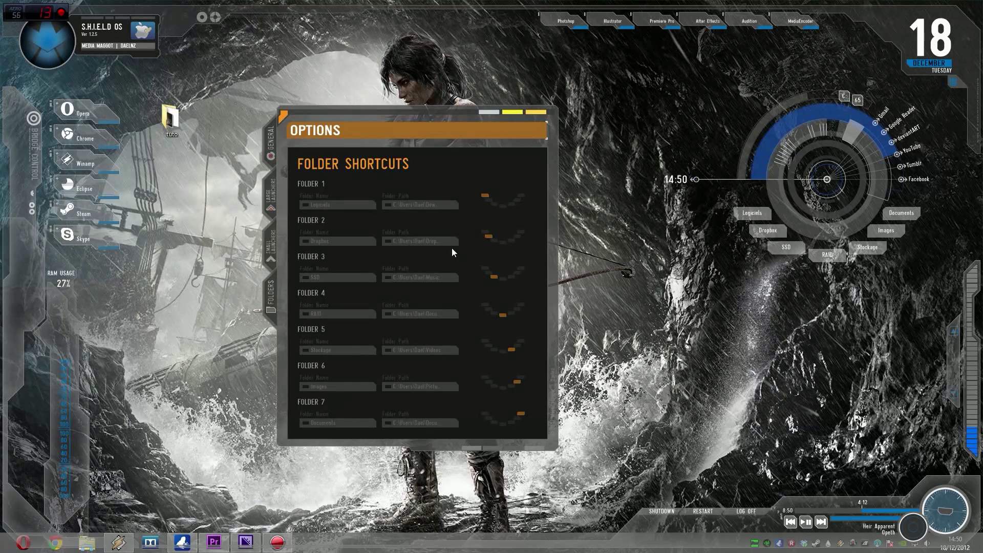
Set the Folder 7 shortcut's path to the Mes documents folder inside the user's folder
click(408, 423)
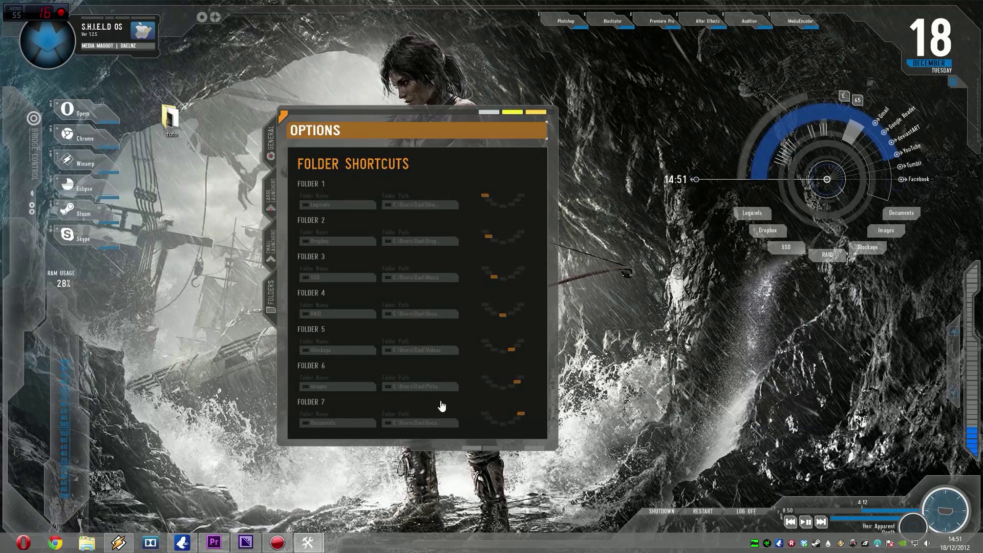
click(427, 296)
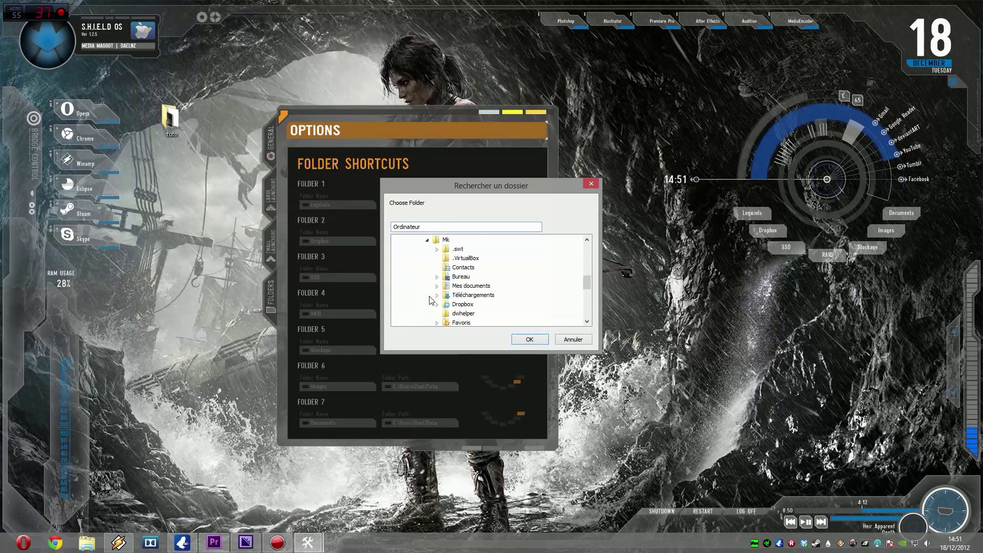
click(470, 286)
click(530, 339)
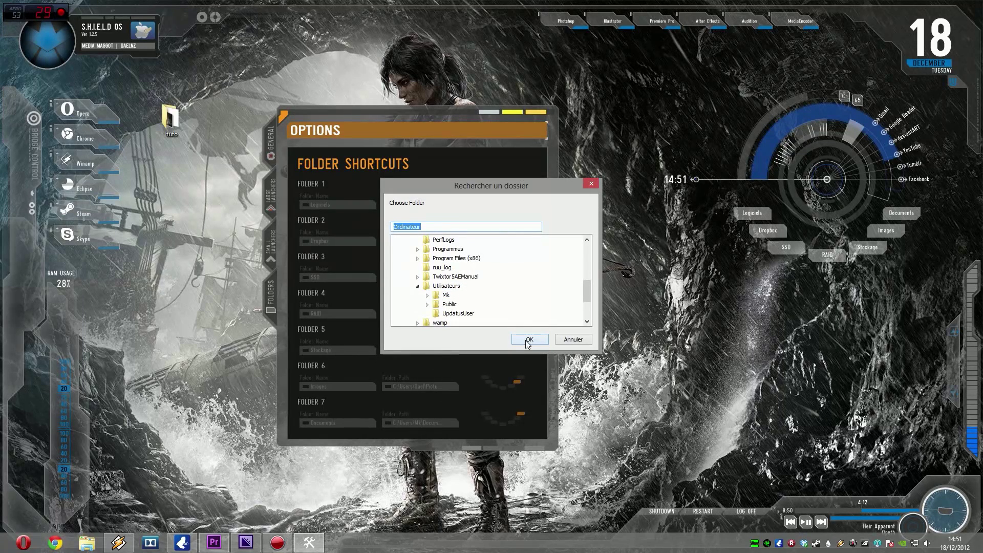
click(427, 295)
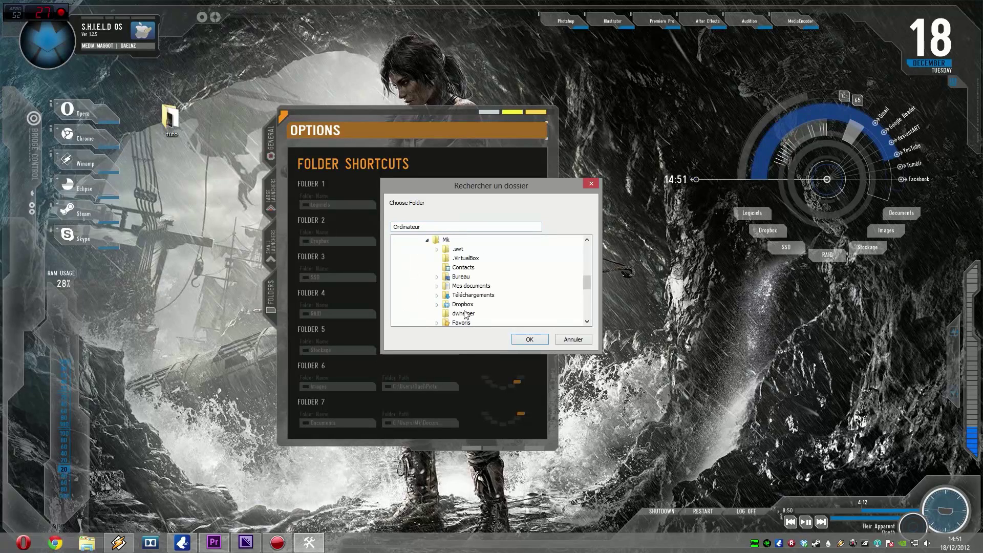
click(466, 286)
click(529, 339)
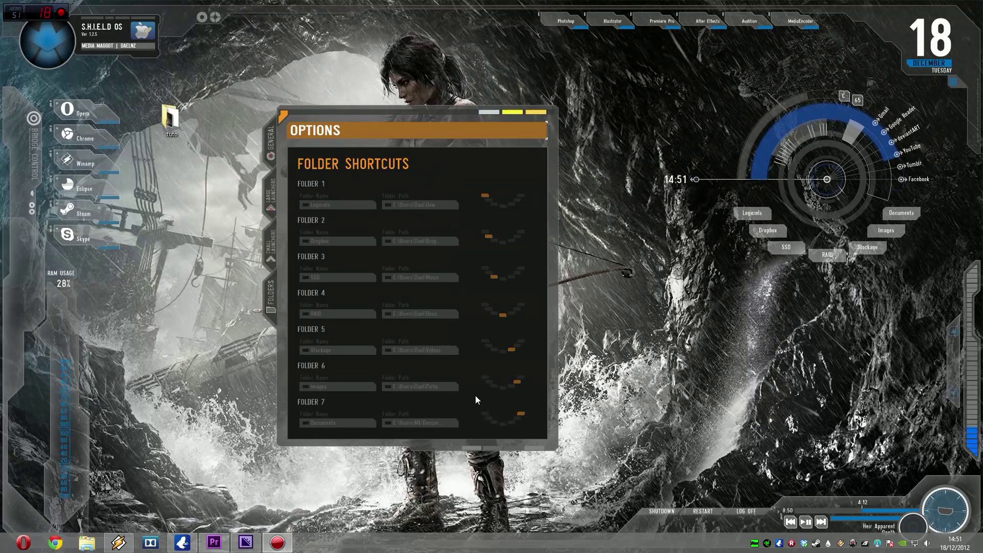
Set the Folder 6 shortcut's path to the Mes images folder inside the user's folder
click(423, 424)
click(427, 295)
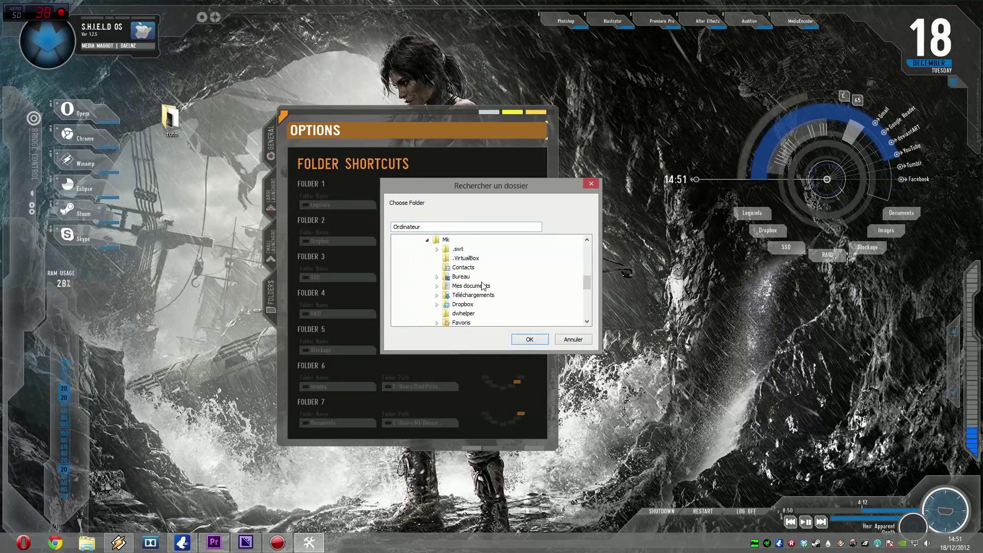
scroll(463, 300, down, 2)
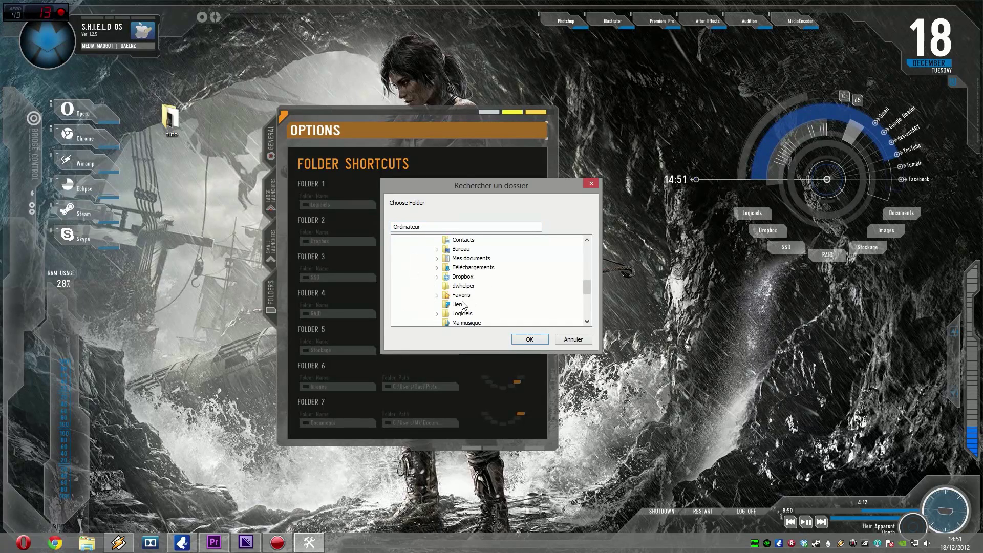
click(465, 304)
click(524, 340)
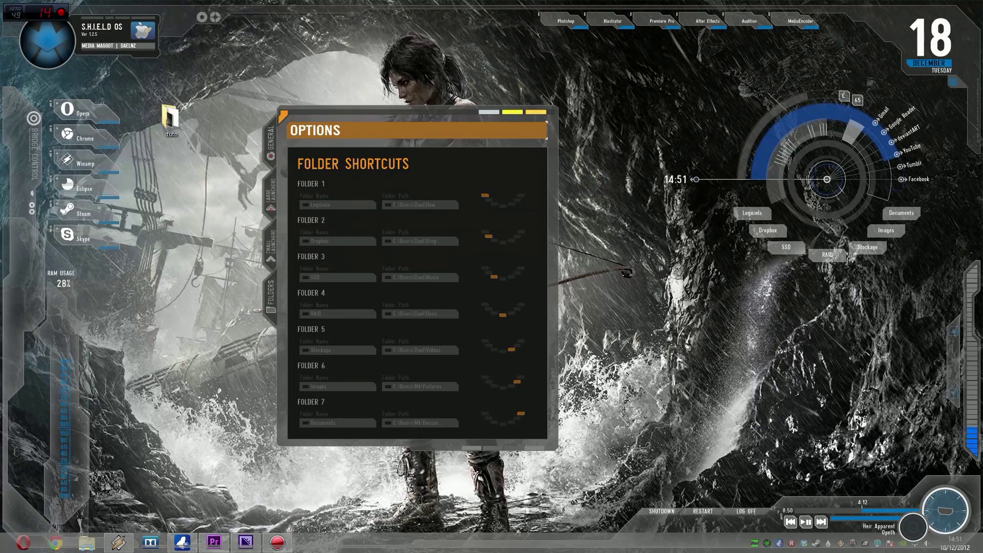
Set the Folder 5 shortcut's path to the Storage (H:) drive
click(425, 352)
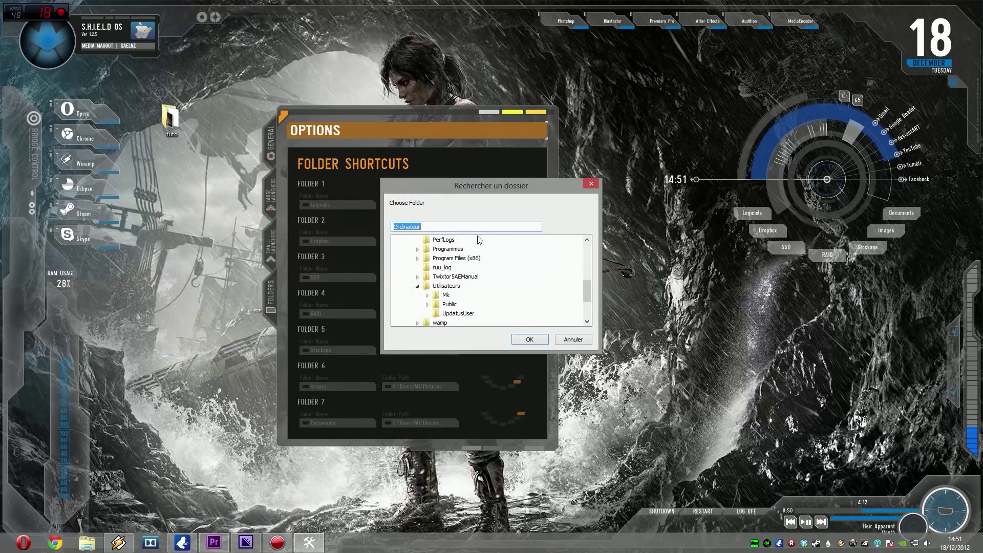
click(416, 287)
click(409, 286)
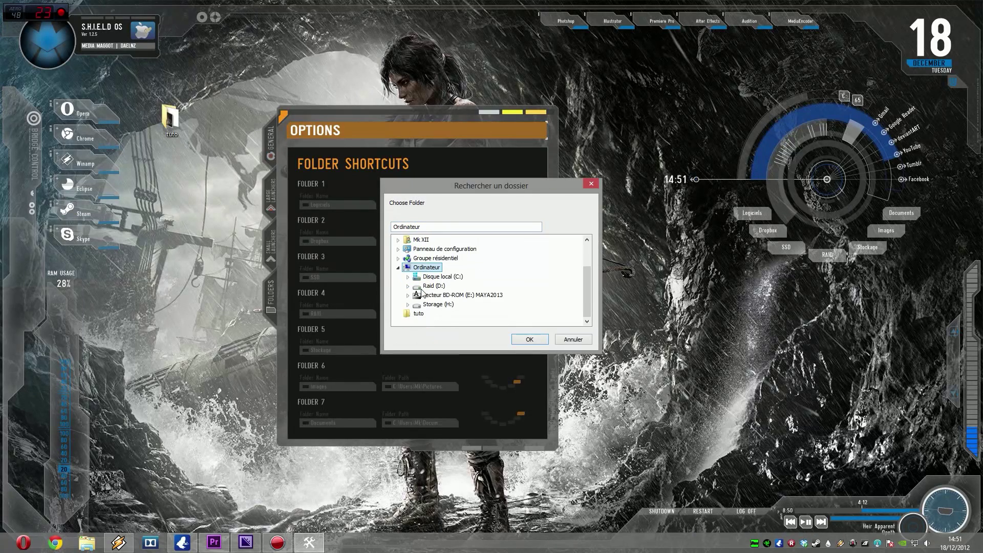
click(438, 304)
click(530, 339)
Set the Folder 4 shortcut's path to the Raid (D:) drive
click(446, 283)
scroll(416, 291, up, 3)
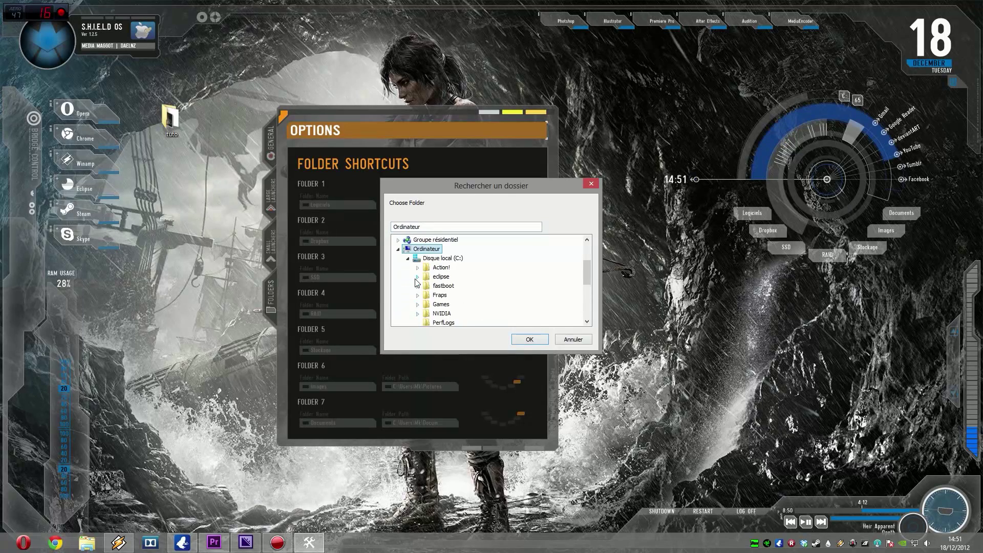
click(409, 267)
click(434, 286)
click(518, 340)
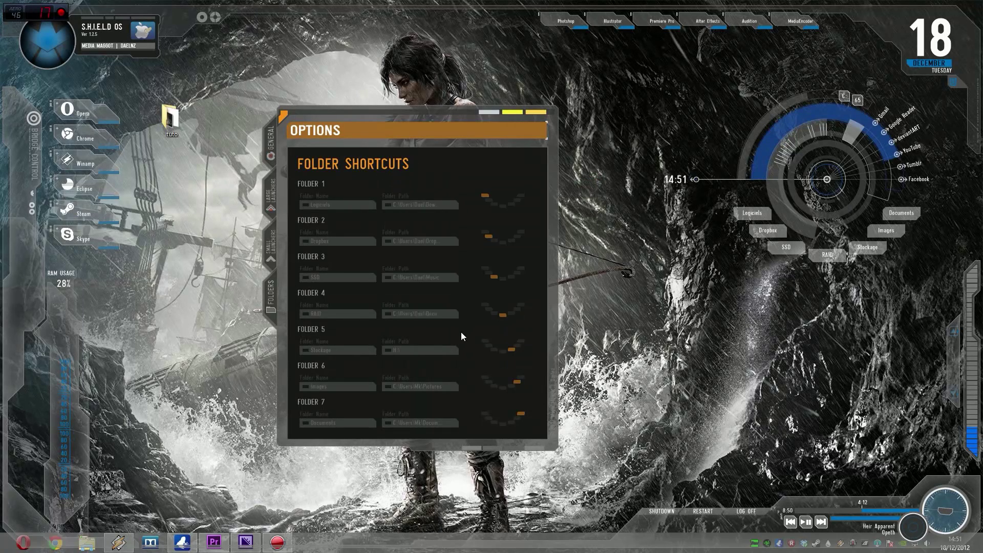
Set the Folder 3 shortcut's path to the Disque local (C:) drive
click(390, 276)
click(417, 286)
scroll(417, 287, up, 5)
click(397, 304)
click(398, 304)
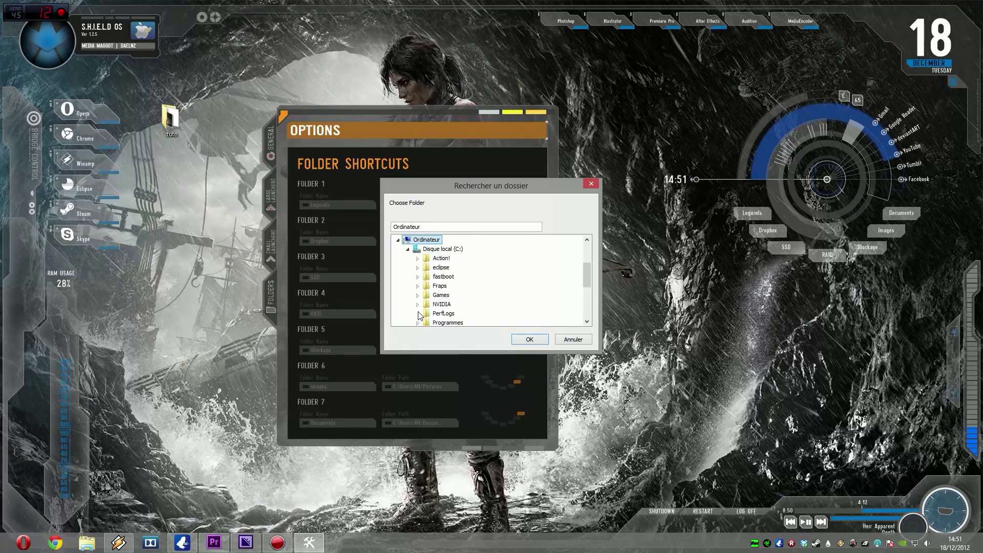
click(408, 249)
click(443, 285)
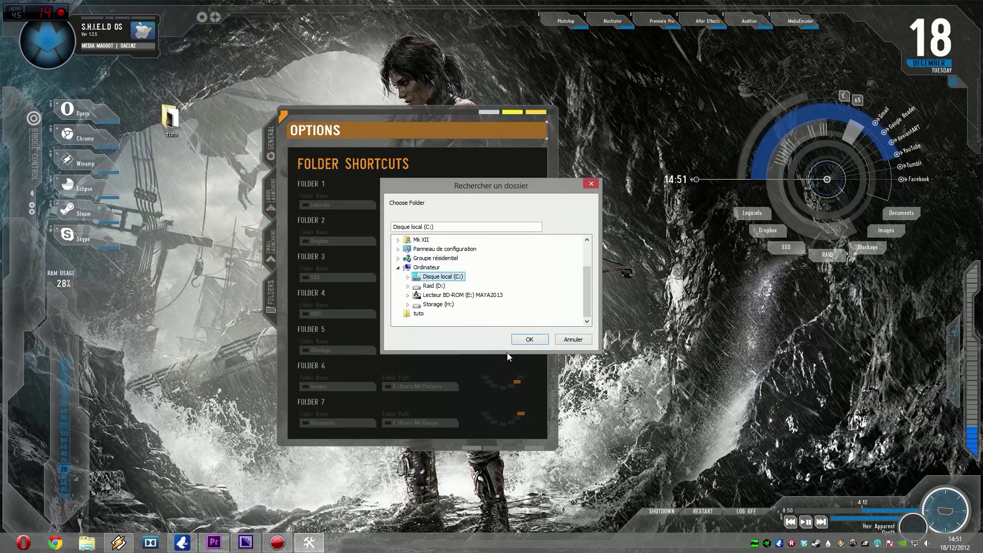
click(530, 339)
Set the Folder 2 shortcut's path to the Dropbox folder inside the user's folder
click(411, 244)
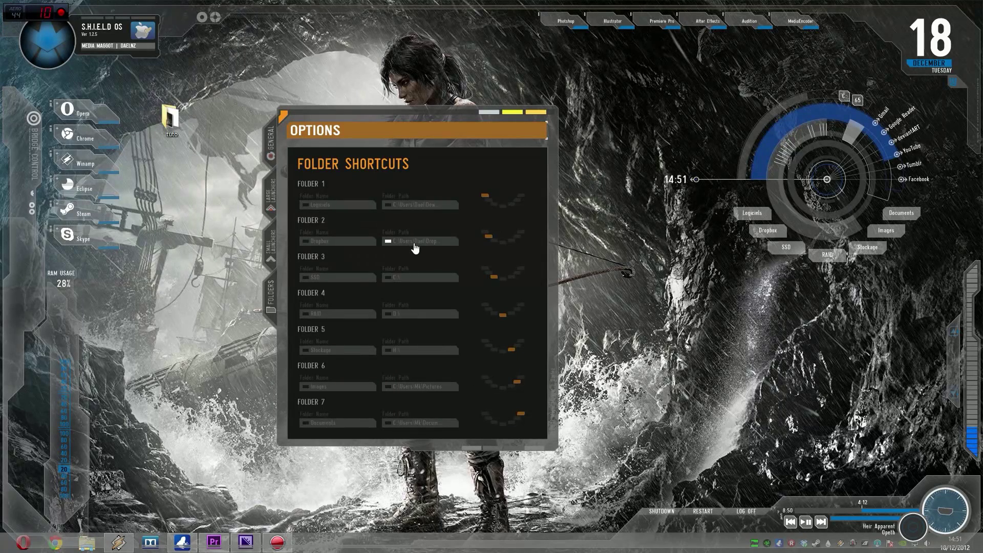
click(434, 296)
click(428, 295)
click(460, 304)
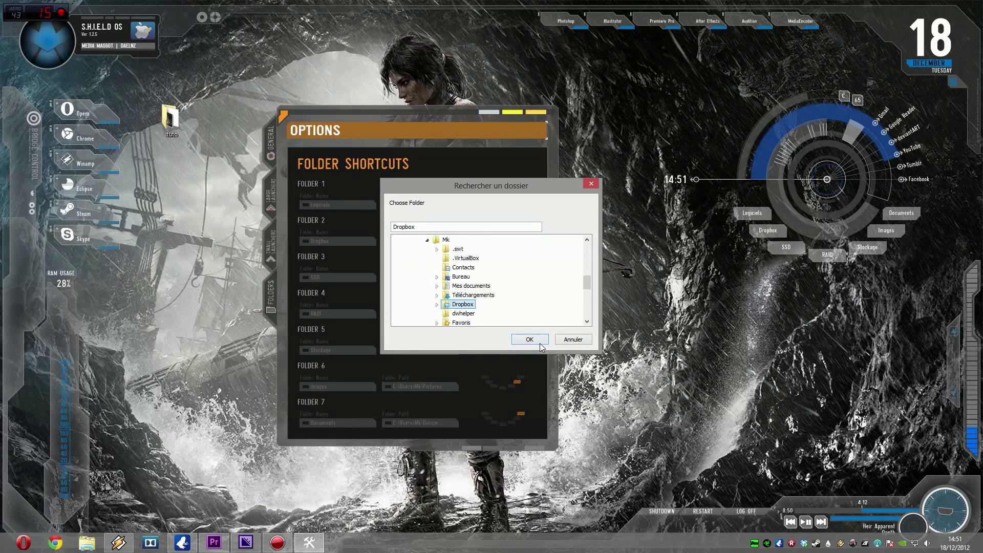
click(529, 339)
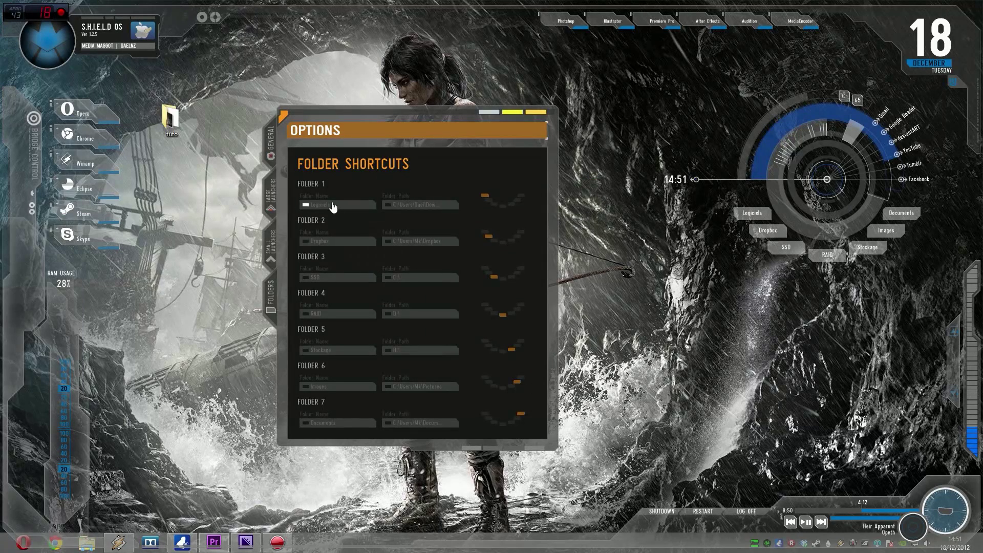
Set the Folder 1 shortcut's path to the Logiciels folder inside the user's folder
click(443, 206)
click(427, 295)
scroll(457, 270, down, 2)
click(460, 286)
click(529, 336)
Test the Stockage folder shortcut on the desktop skin and close the explorer window it opens
click(879, 247)
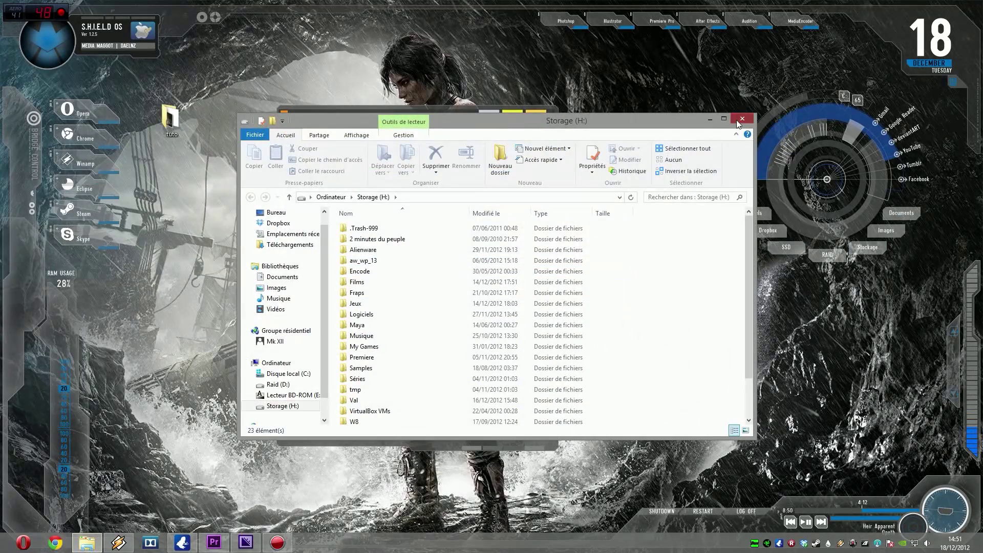
click(737, 119)
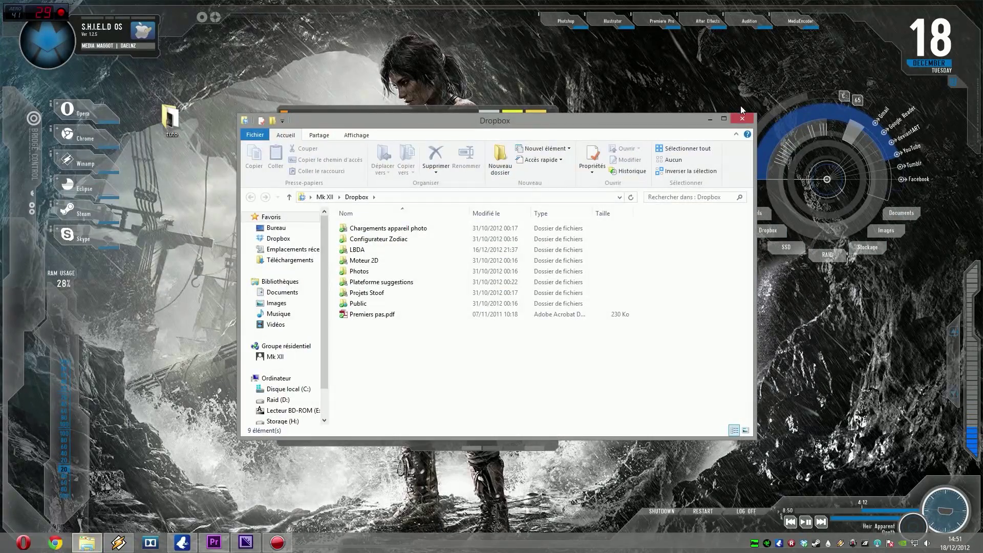
Close the Dropbox window, test the Logiciels shortcut on the desktop skin and open the Musique folder inside it
click(740, 118)
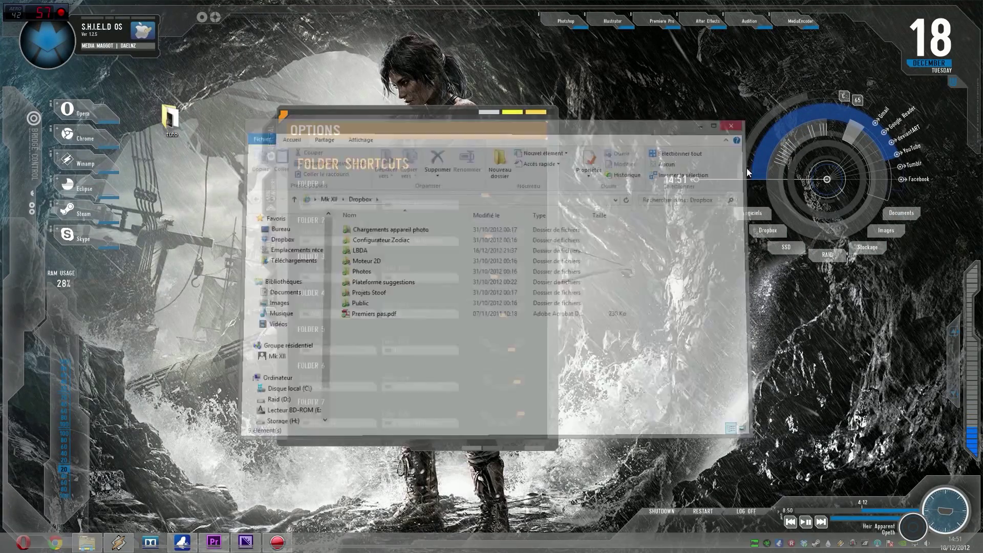
click(752, 213)
double_click(364, 239)
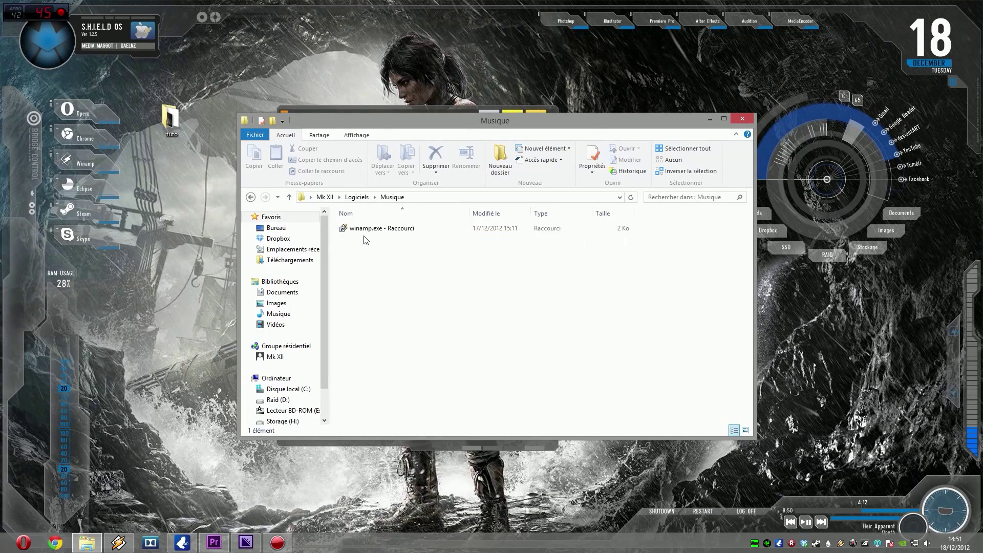
Rename the winamp.exe shortcut in the Musique folder as Winamp and close the explorer window
click(366, 235)
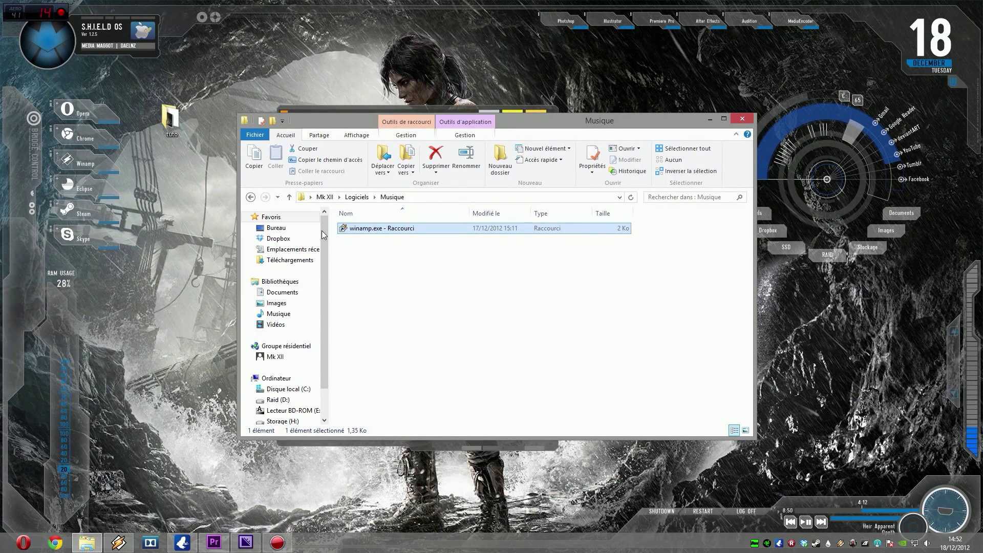
key(F2)
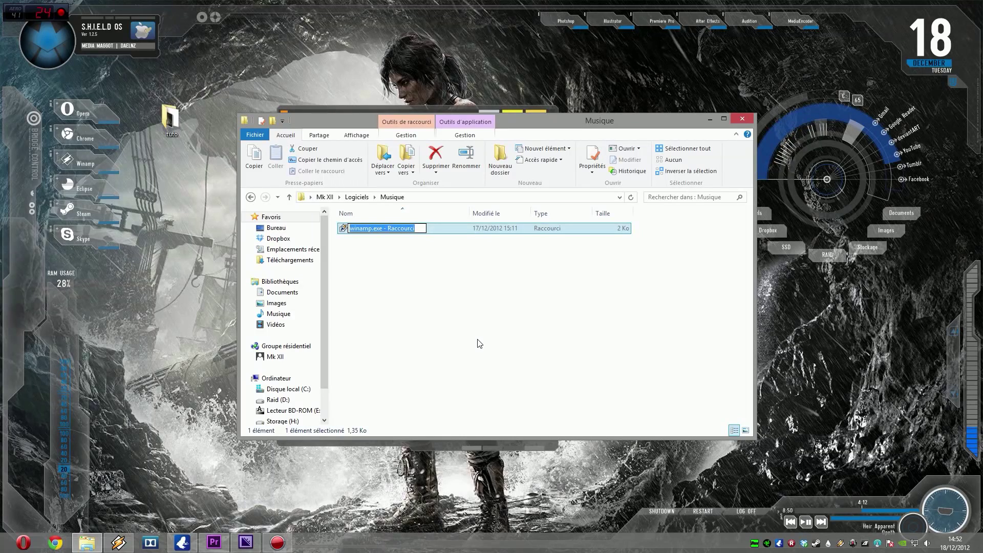
text(Winamp)
key(Return)
click(491, 359)
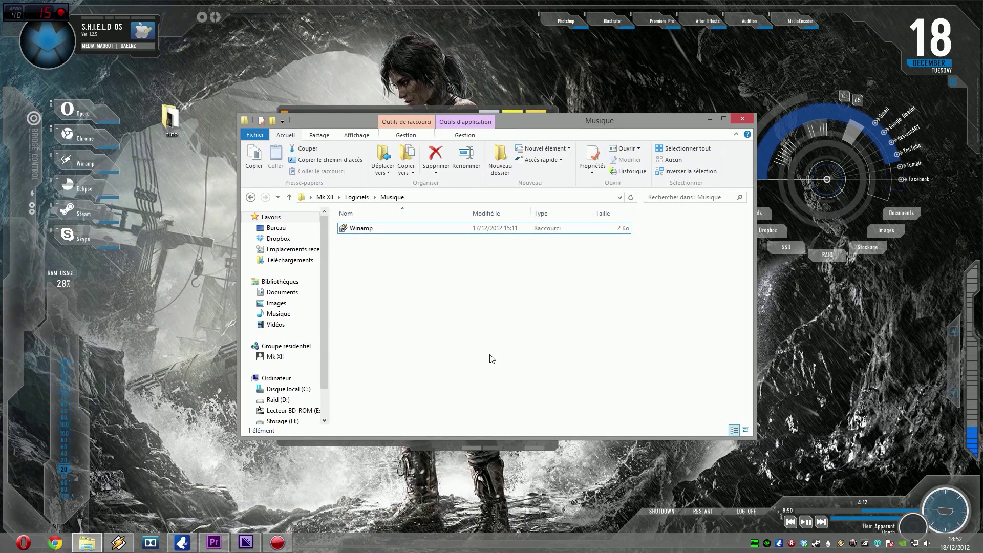
click(741, 120)
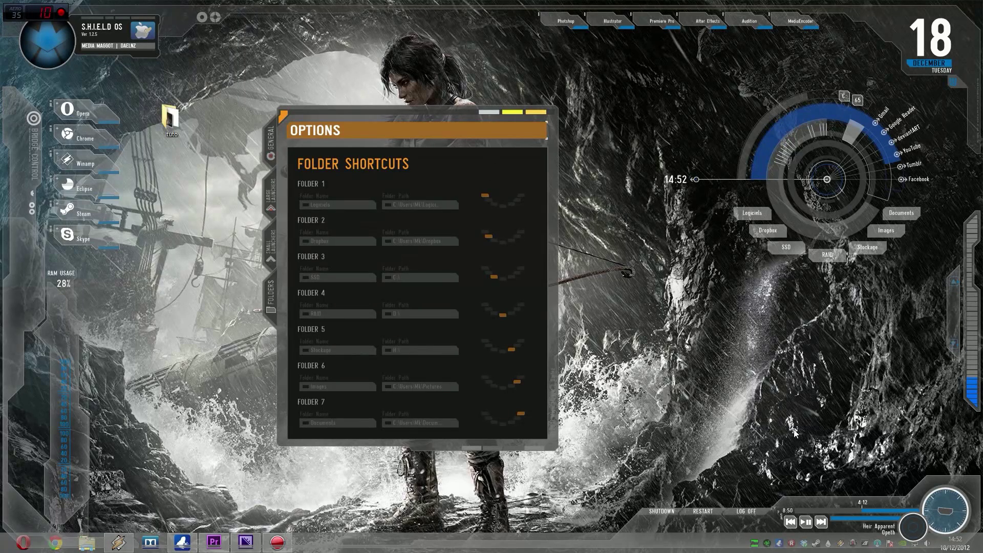
Open the Rainmeter manager and turn off Déplaçable for the Border 1920x1080.ini skin in Avengers
click(830, 545)
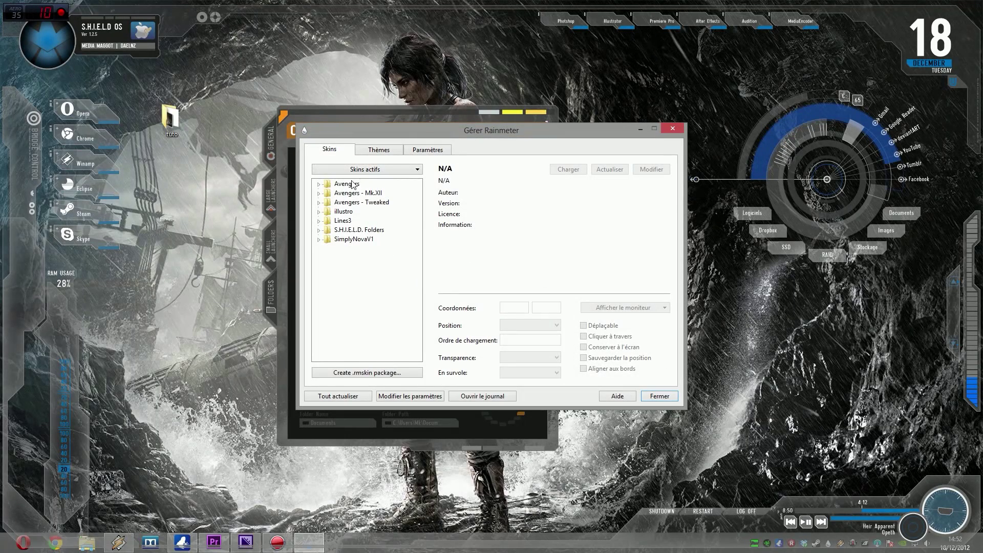
click(319, 183)
click(329, 193)
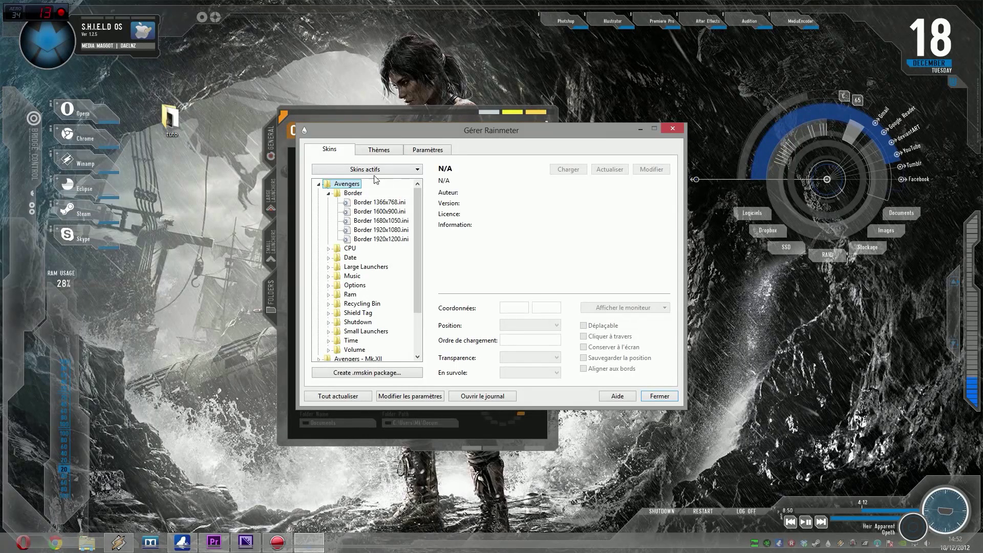
double_click(371, 233)
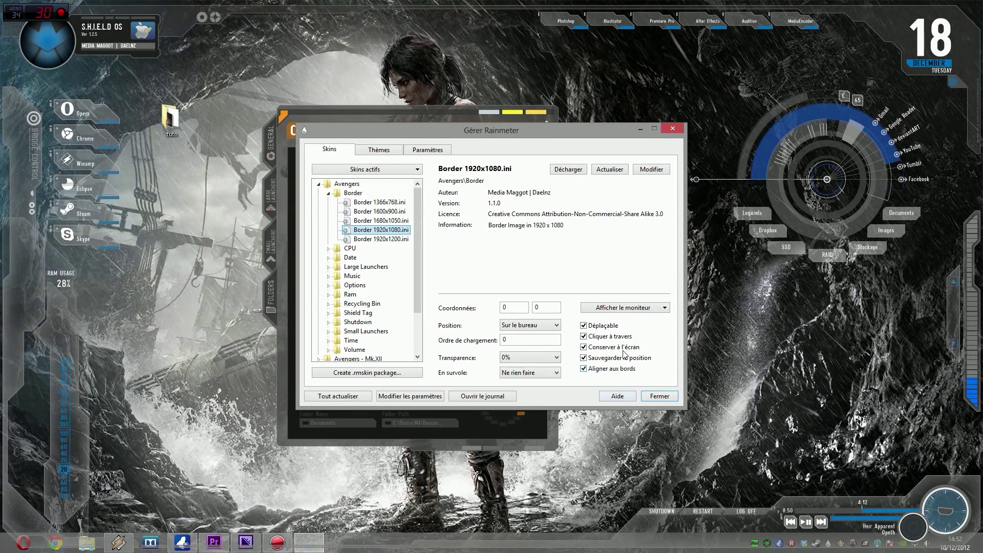
click(583, 325)
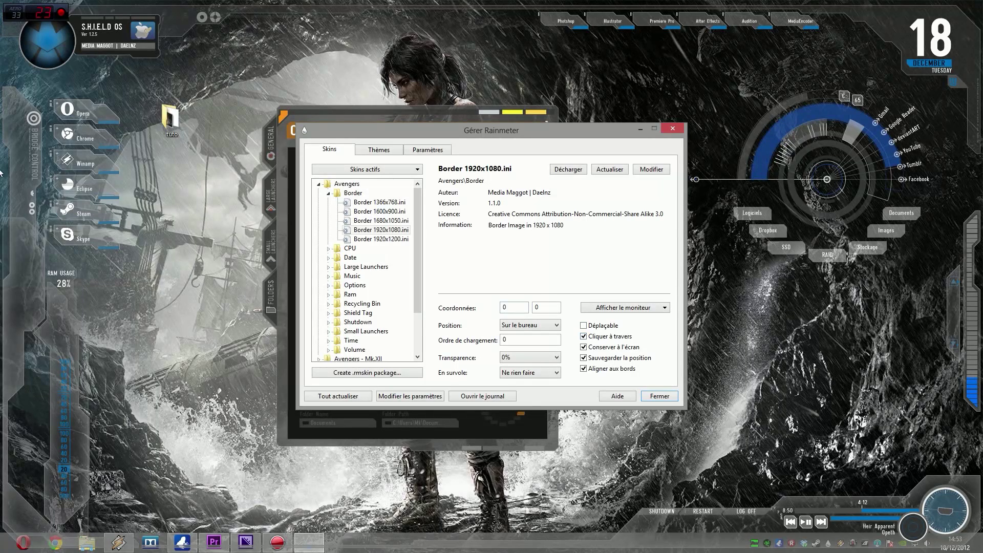
Try moving the tuto desktop folder beneath the border skin and put it back, checking that clicks pass through
click(162, 122)
drag(160, 120, 11, 120)
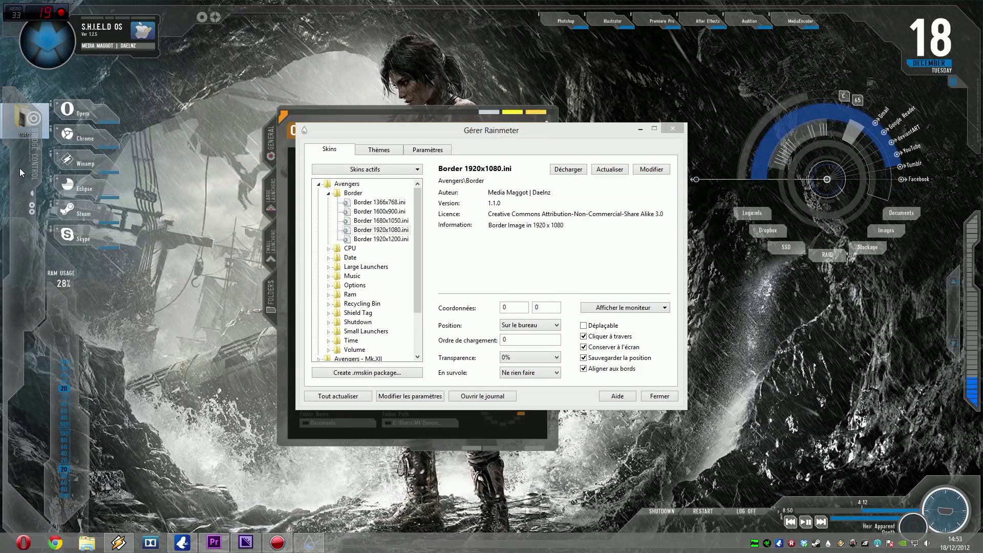
drag(20, 119, 168, 118)
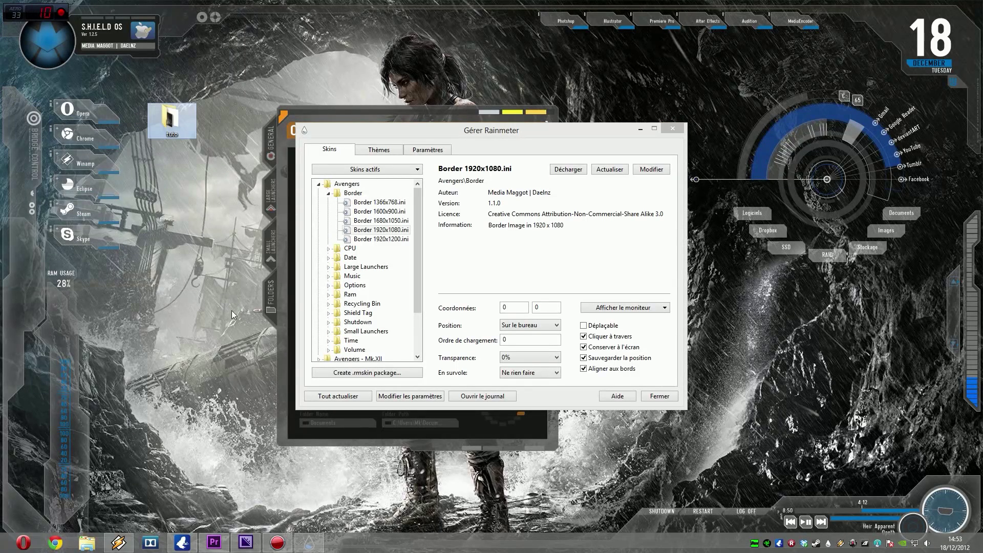
click(605, 259)
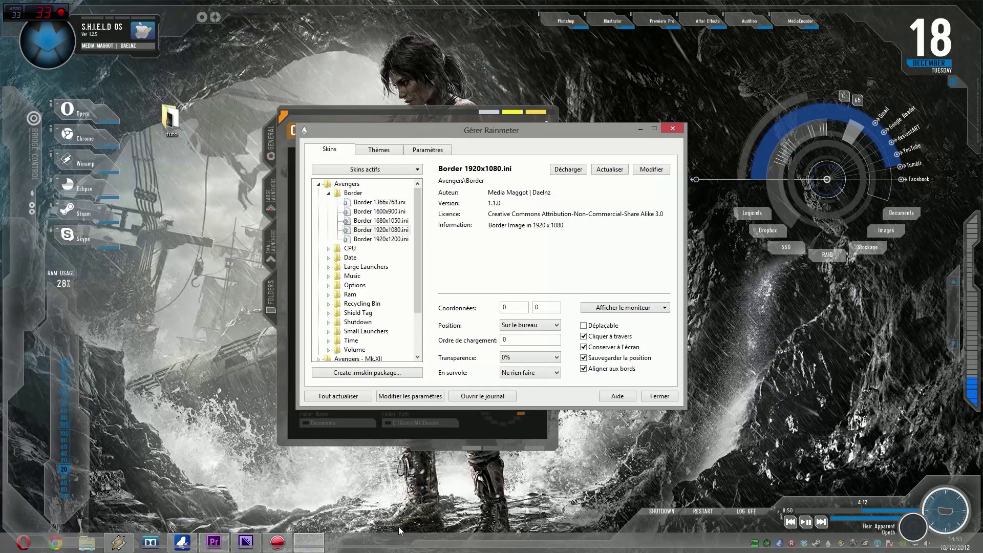
Try the border skin's transparency at 70% and a lower level, and restore it to 0%
click(512, 359)
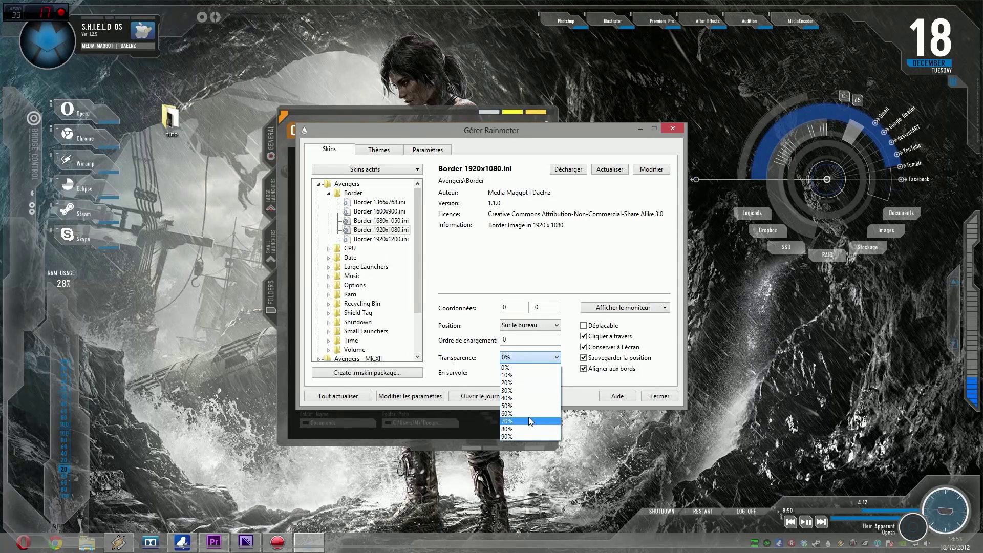
click(528, 419)
click(527, 356)
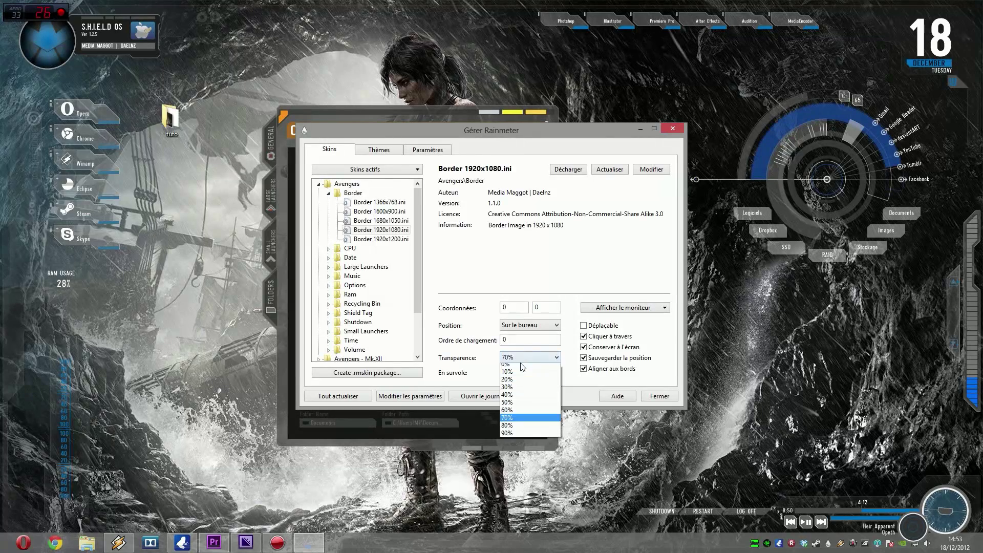
click(522, 389)
click(523, 357)
click(522, 367)
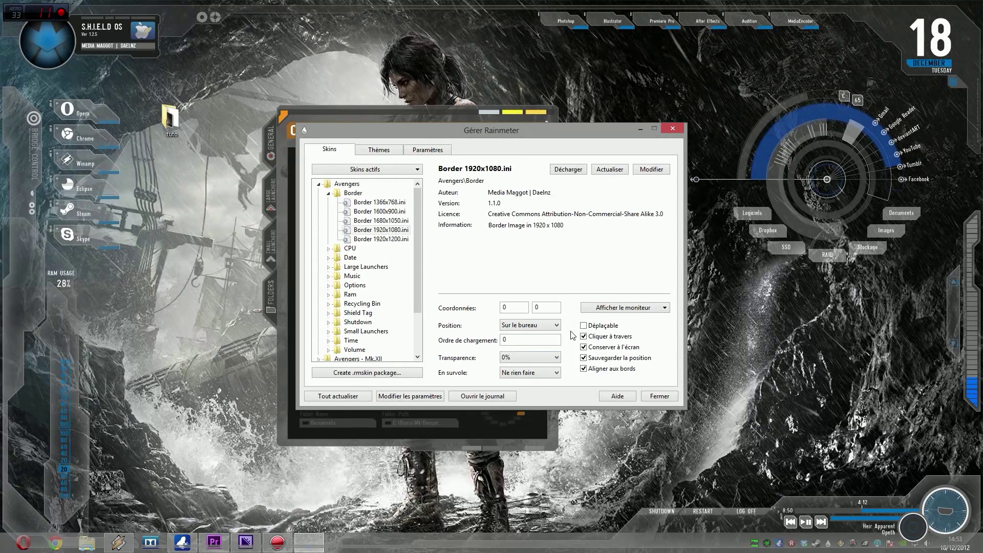
Collapse the Border folder and display the settings of the 4 Core.ini skin in the CPU folder
click(328, 193)
click(328, 202)
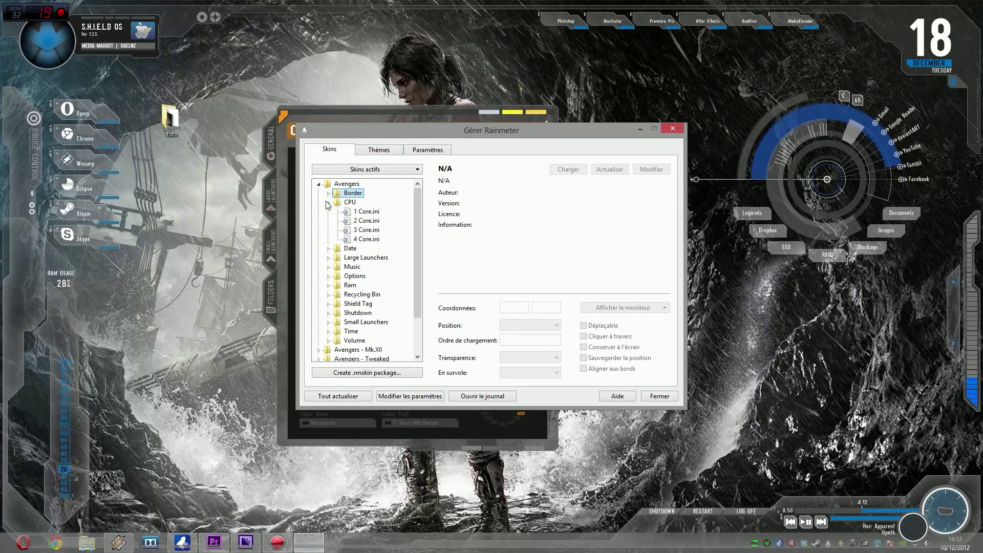
click(368, 239)
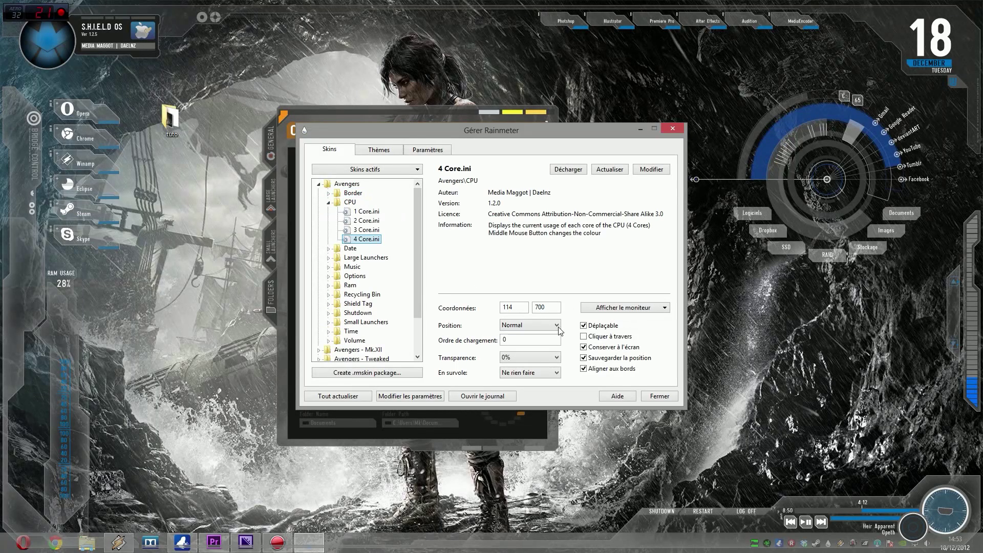
Try the En fond position for the 4 Core.ini skin and restore it to Normal
click(543, 326)
click(539, 360)
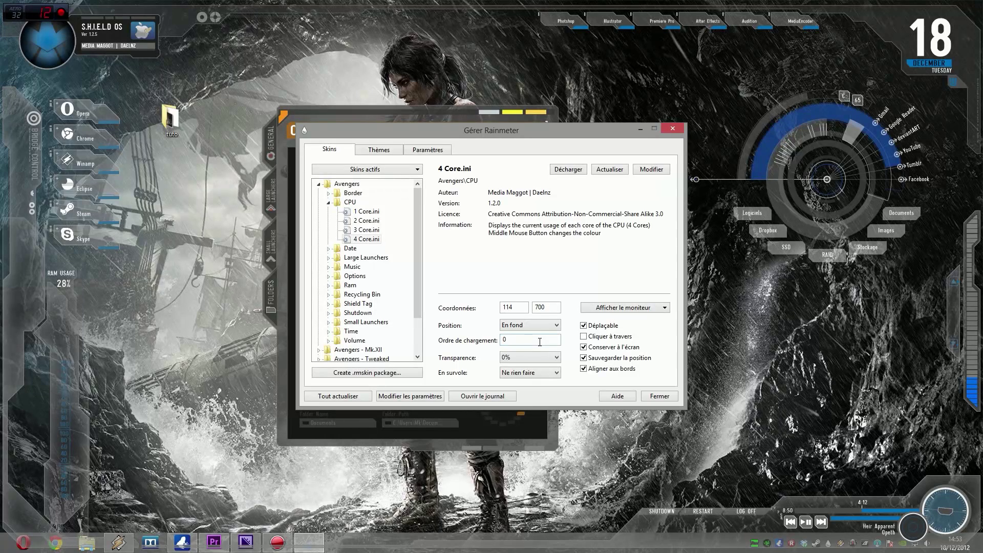
click(542, 325)
click(537, 348)
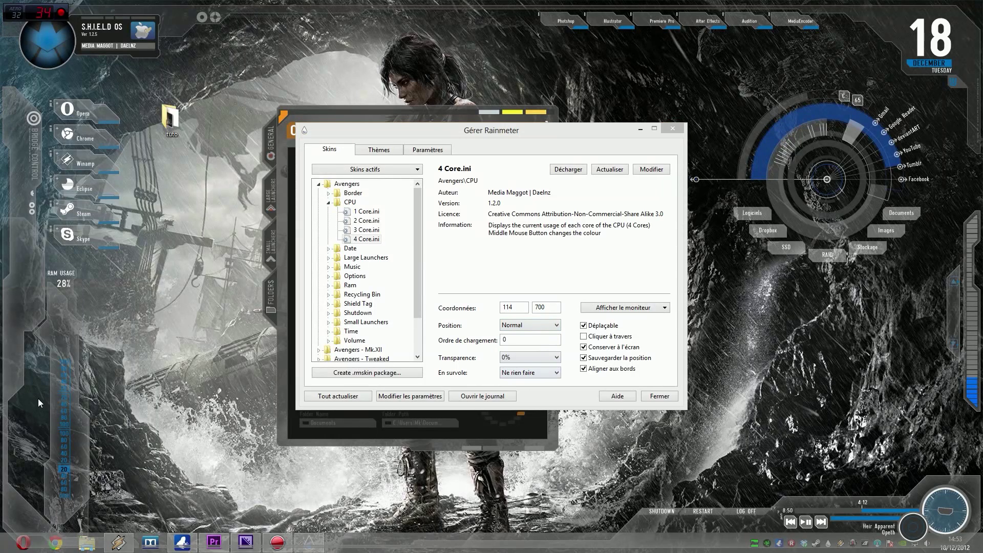
Turn off Déplaçable for the 4 Core.ini skin, check it on the desktop and collapse the CPU folder
click(605, 326)
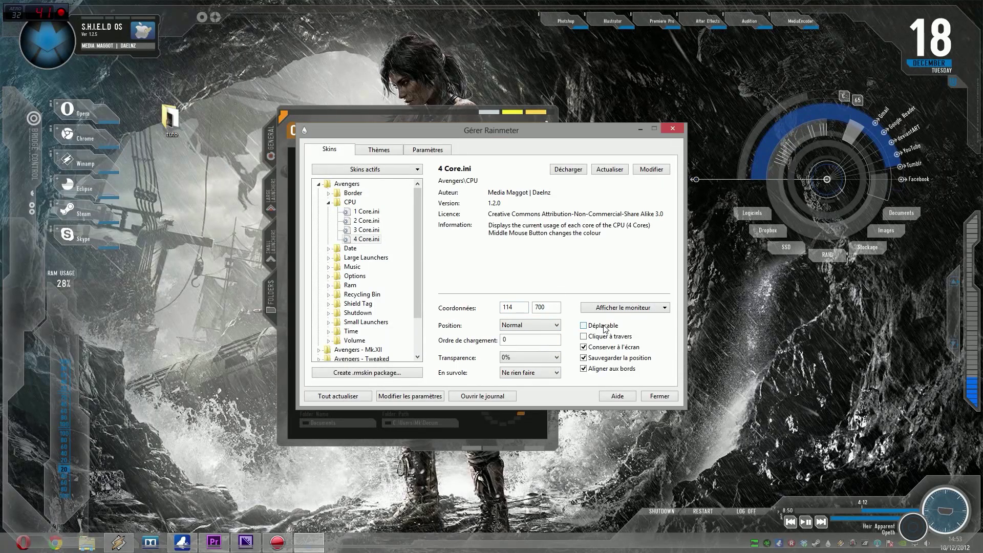
click(74, 410)
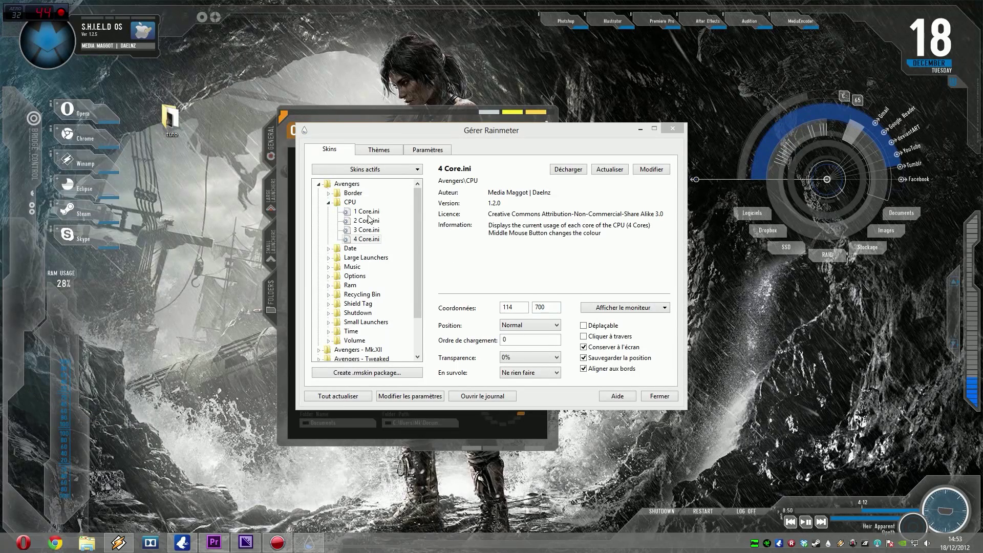
click(328, 203)
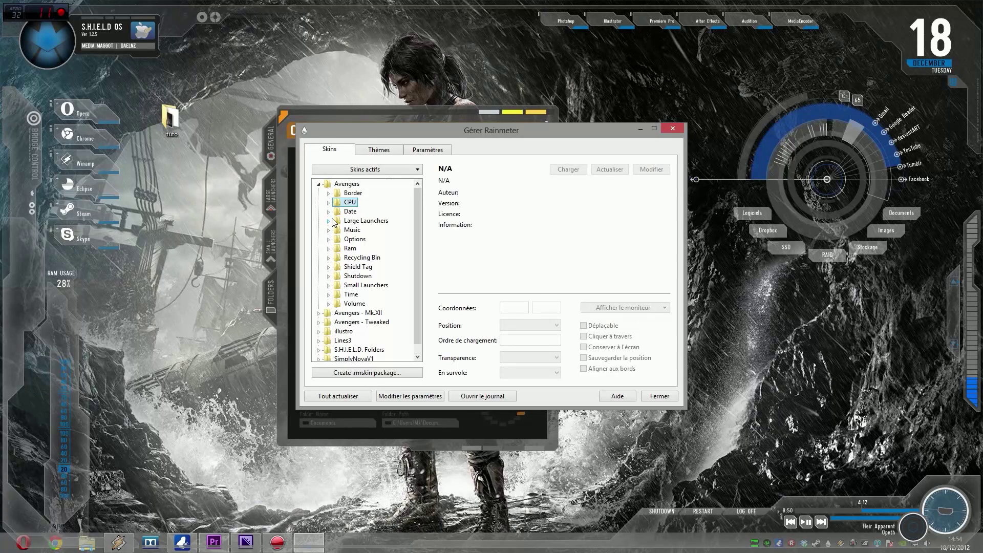
Turn off Déplaçable for the Date.ini skin in the Avengers Date folder
click(329, 212)
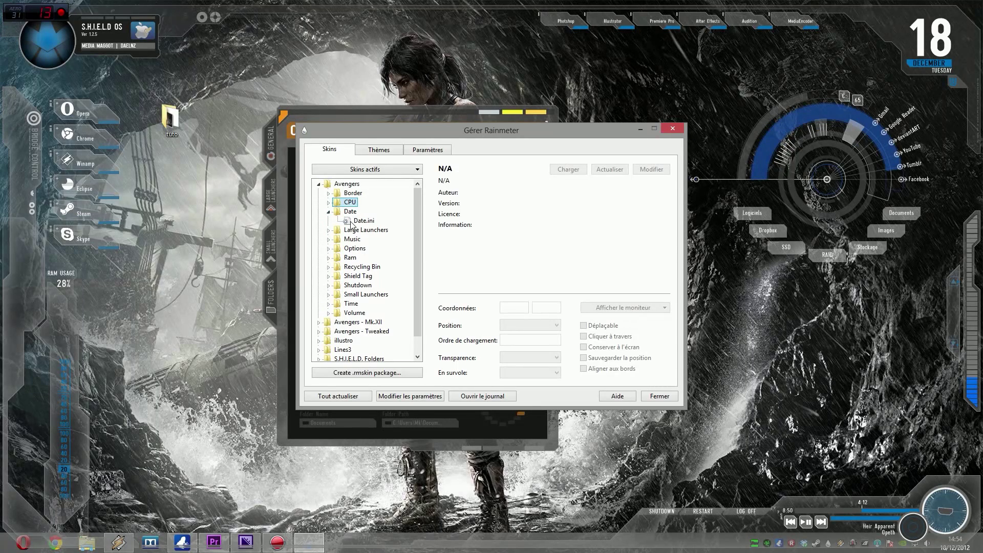
click(351, 222)
click(607, 326)
Turn off Déplaçable for the skin in the Large Launchers folder and close the Rainmeter manager
double_click(349, 231)
click(379, 239)
click(600, 328)
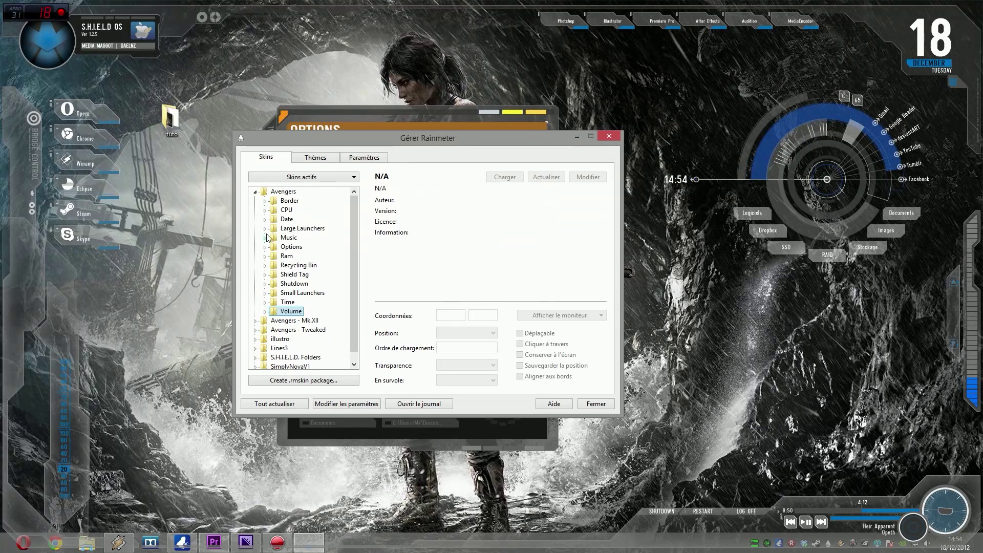
click(592, 404)
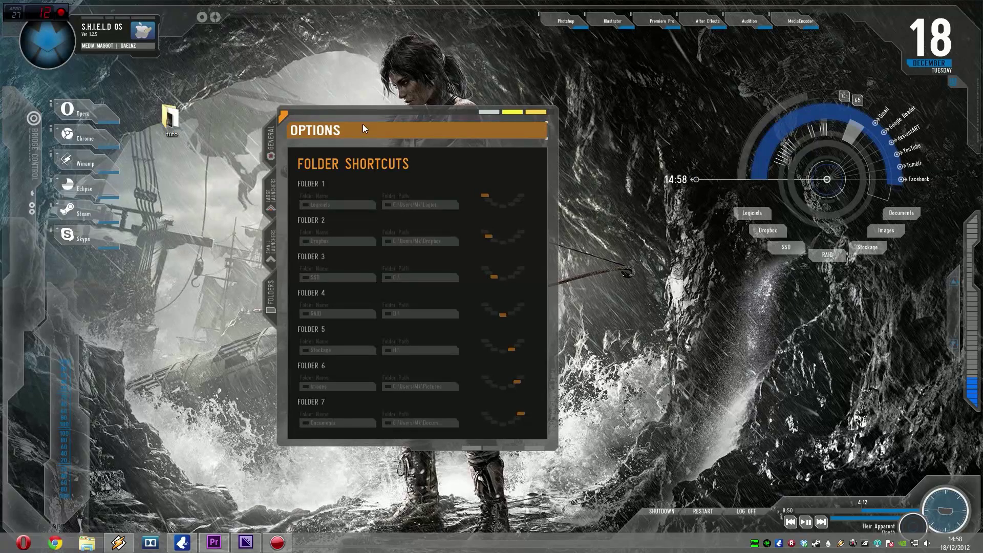
Unload the Avengers Options skin from the desktop
right_click(414, 146)
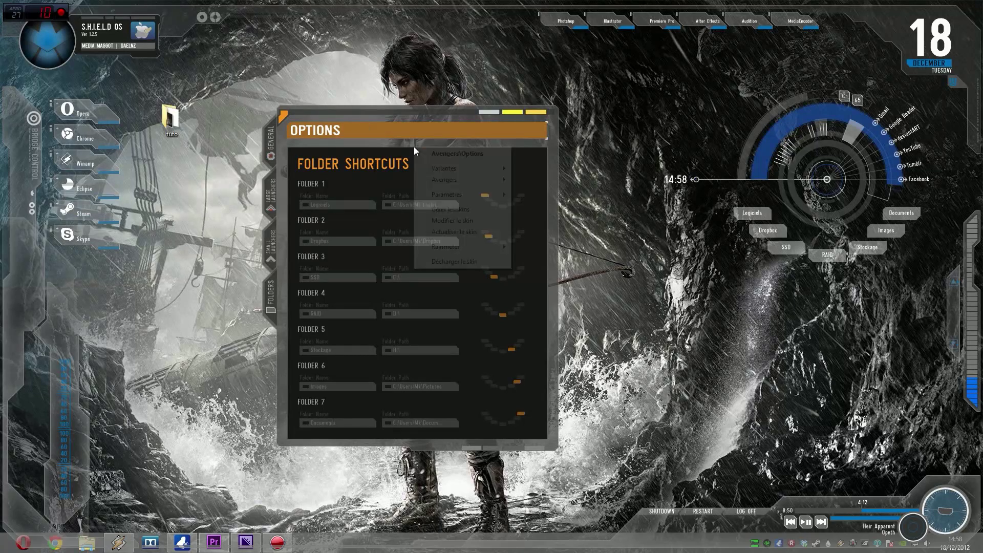
click(484, 261)
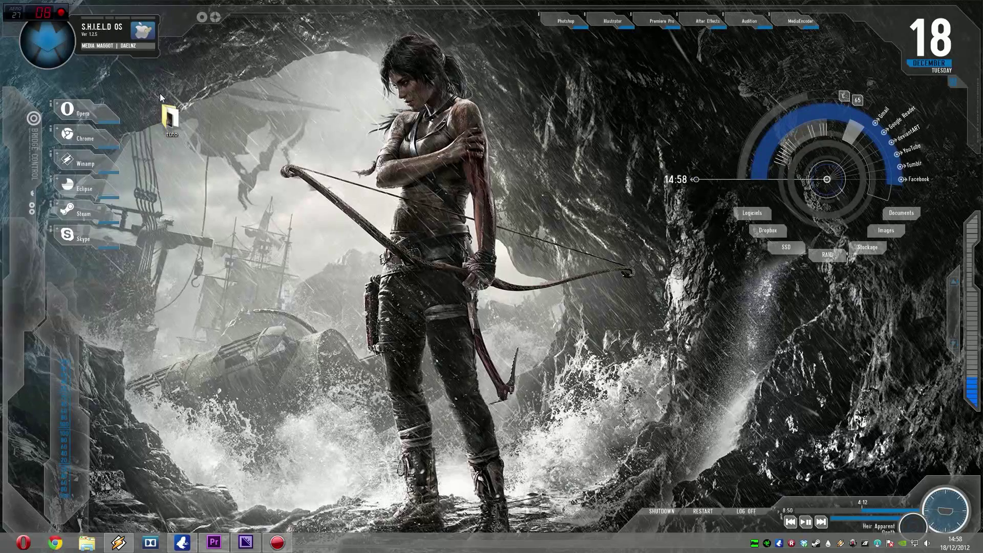
Open an explorer window through the SSD shortcut and go to the Rainmeter folder in the Documents library
click(786, 248)
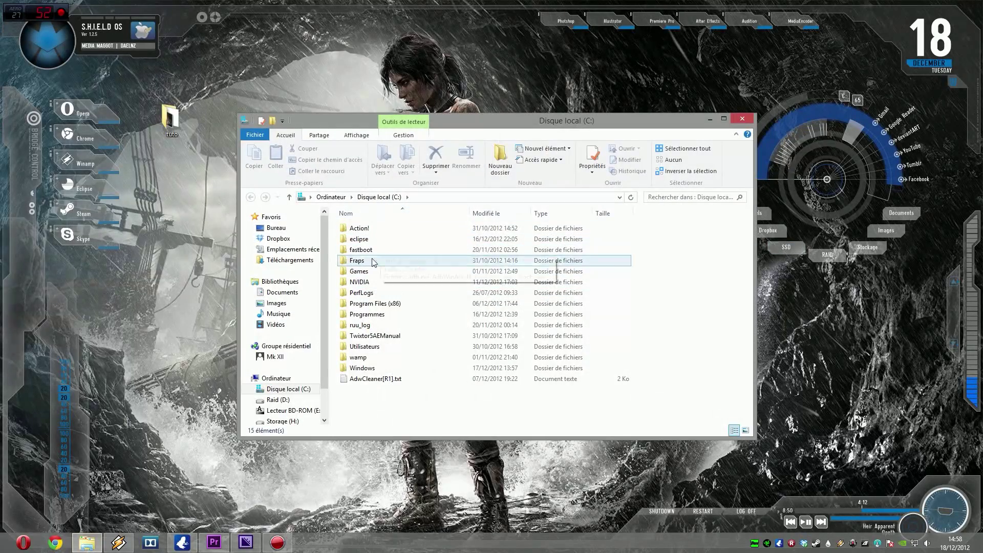
click(282, 291)
click(399, 303)
scroll(401, 304, down, 4)
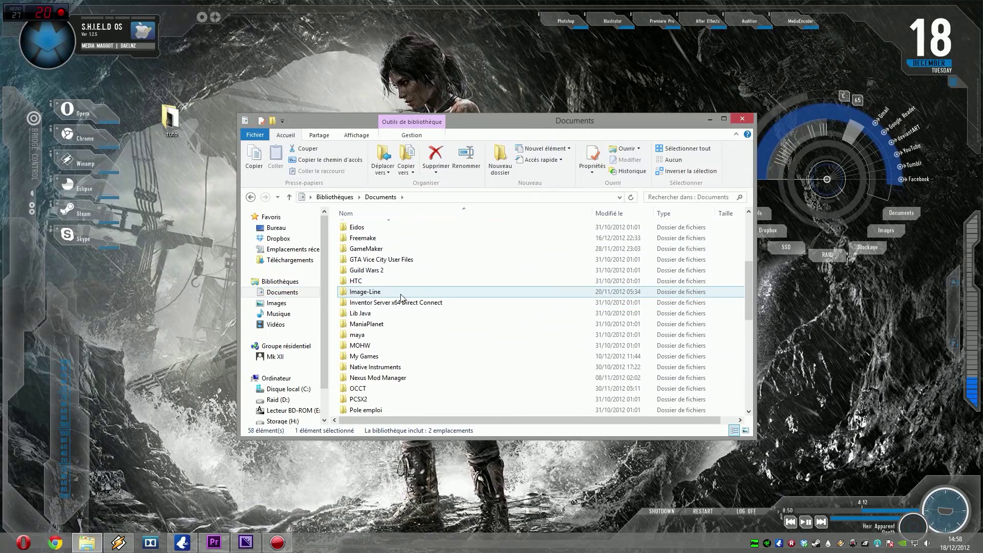
double_click(364, 357)
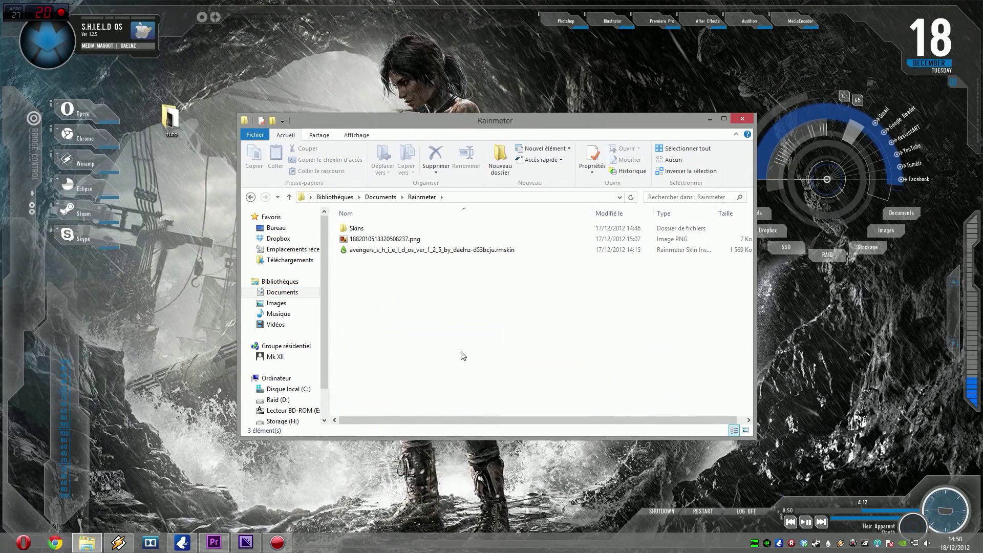
double_click(358, 228)
double_click(360, 239)
double_click(381, 231)
double_click(364, 250)
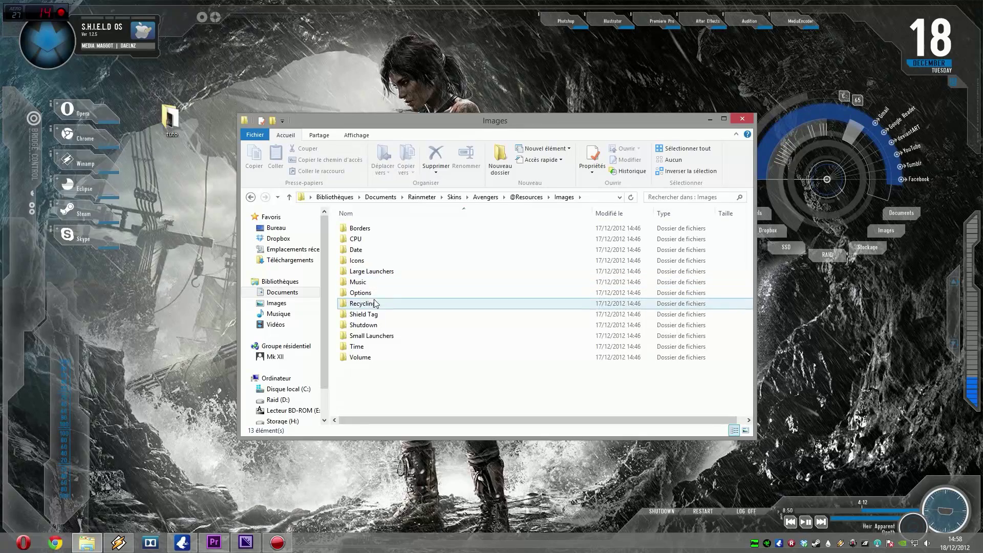
View the Shield Button Blue.png image from the Shield Tag folder and leave the photo viewer
double_click(365, 314)
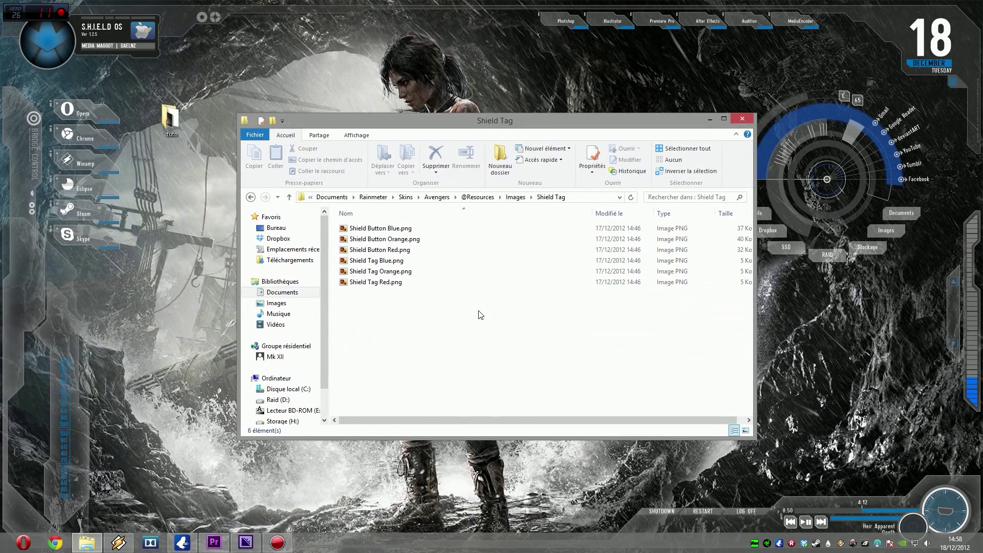
double_click(385, 230)
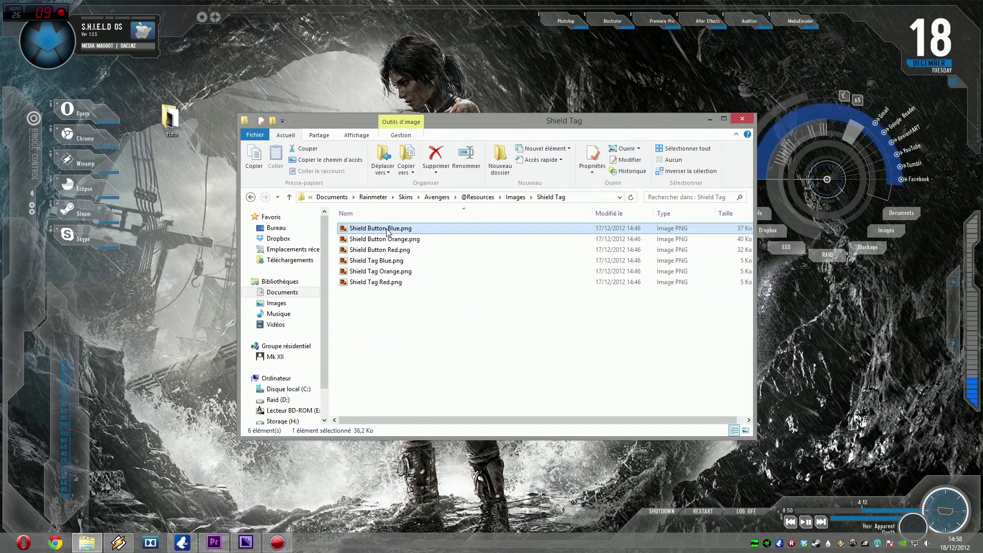
key(Escape)
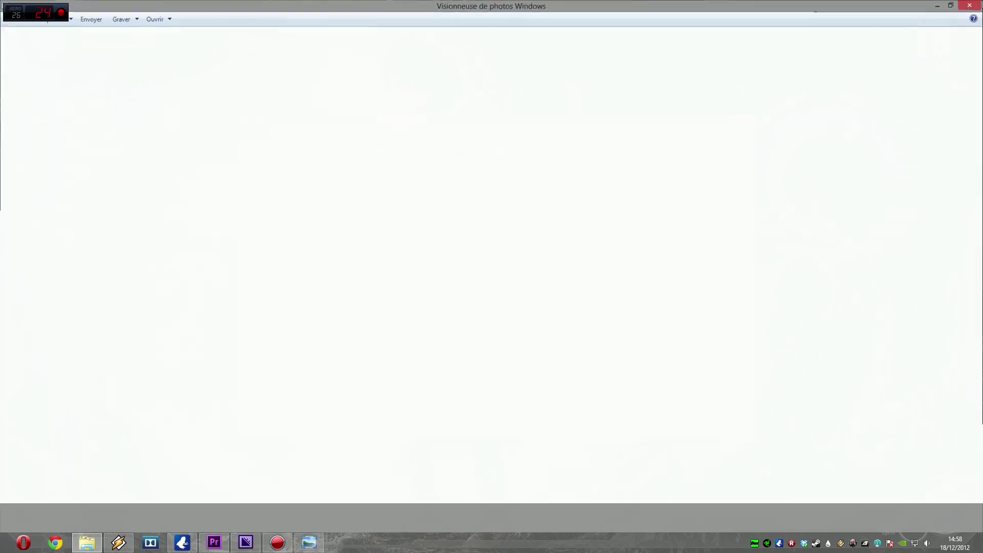
View the original Shield Tag Blue.png from the Shield Tag folder and leave the photo viewer
double_click(385, 260)
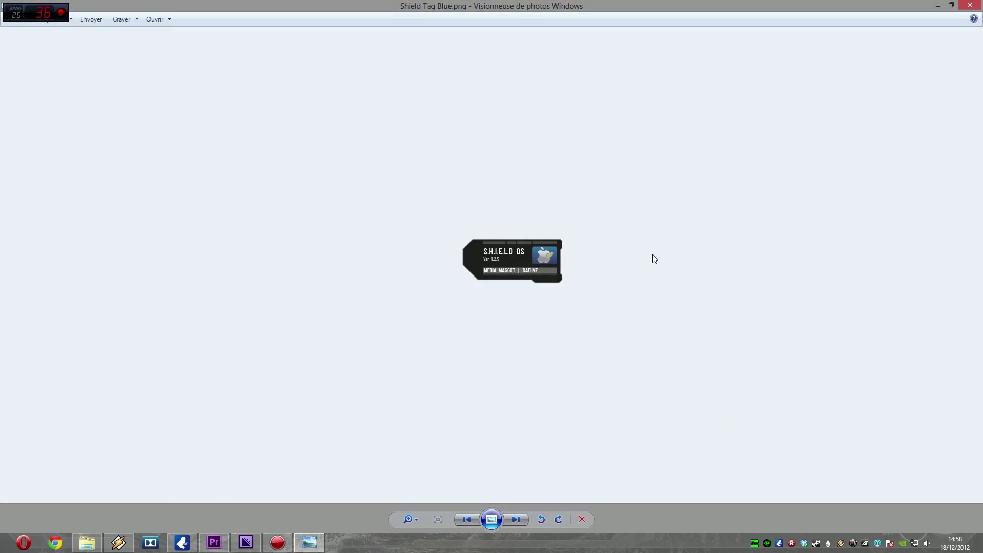
key(Escape)
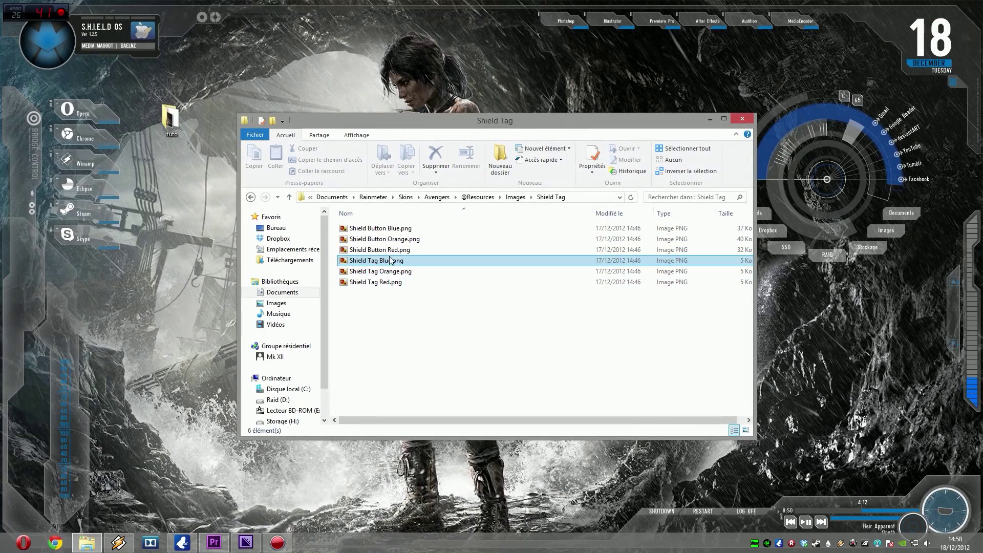
click(172, 256)
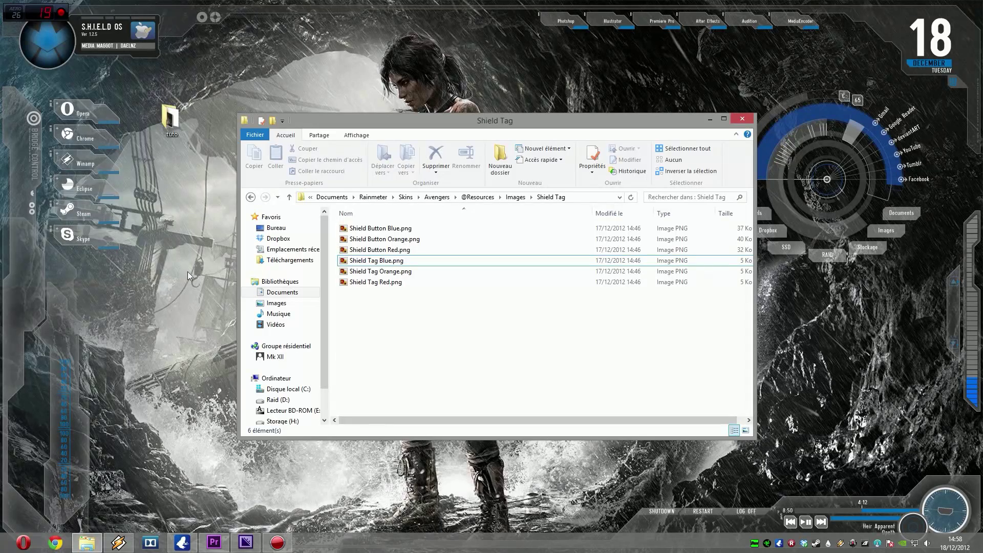
Open the tuto folder on the desktop, view its customised Shield Tag Blue.png and close the viewer
double_click(170, 119)
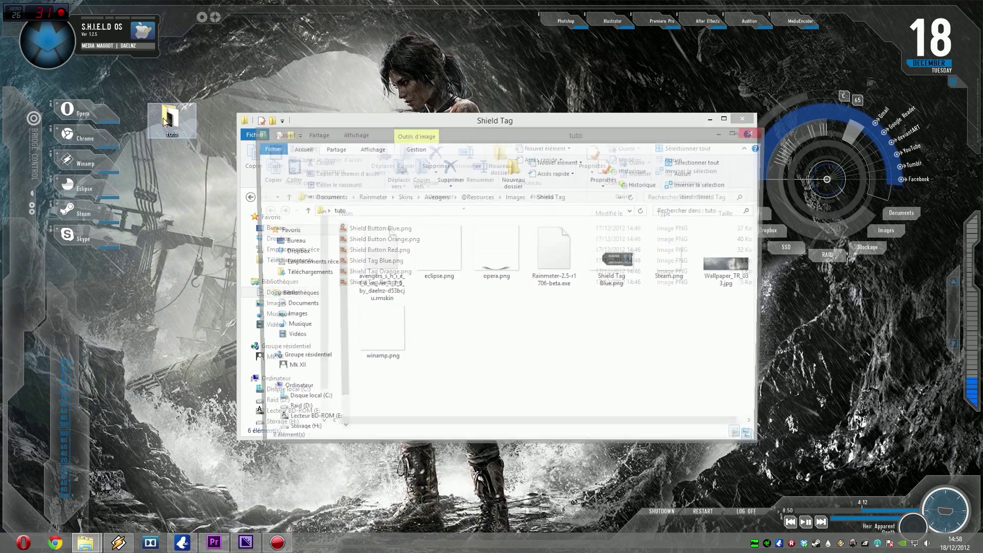
double_click(614, 259)
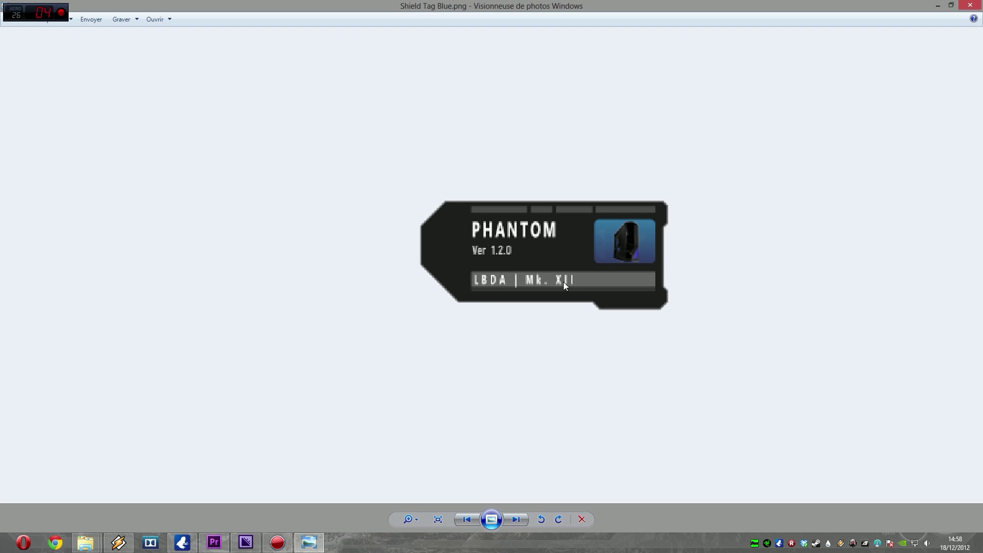
scroll(548, 241, down, 3)
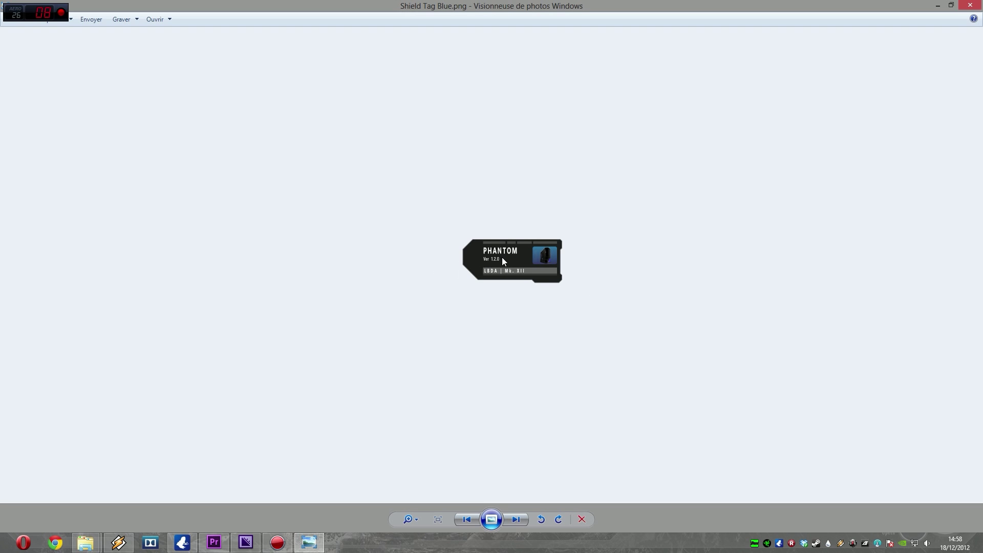
click(970, 5)
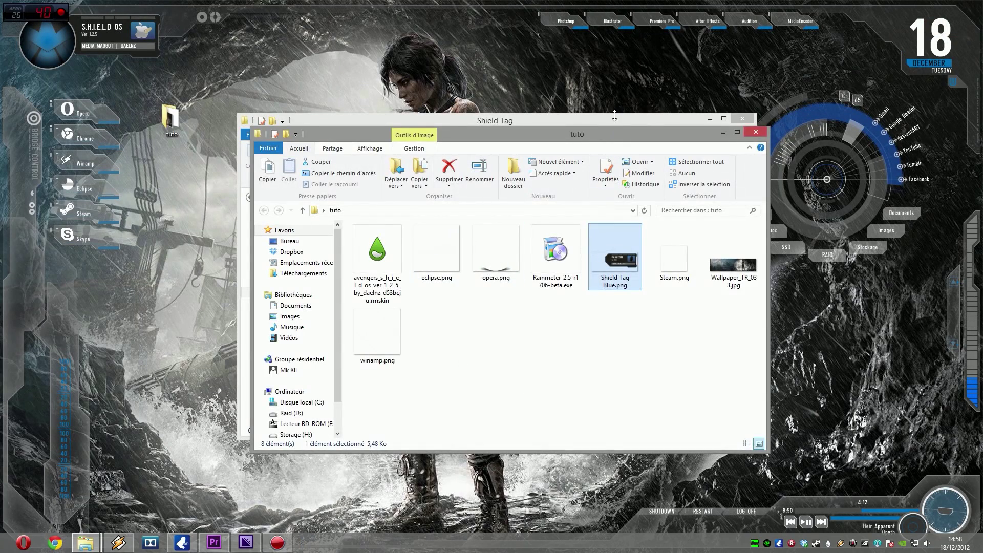
Arrange both folder windows side by side and move tuto's Shield Tag Blue.png into the Shield Tag folder, replacing the existing file
drag(537, 73, 513, 61)
click(695, 356)
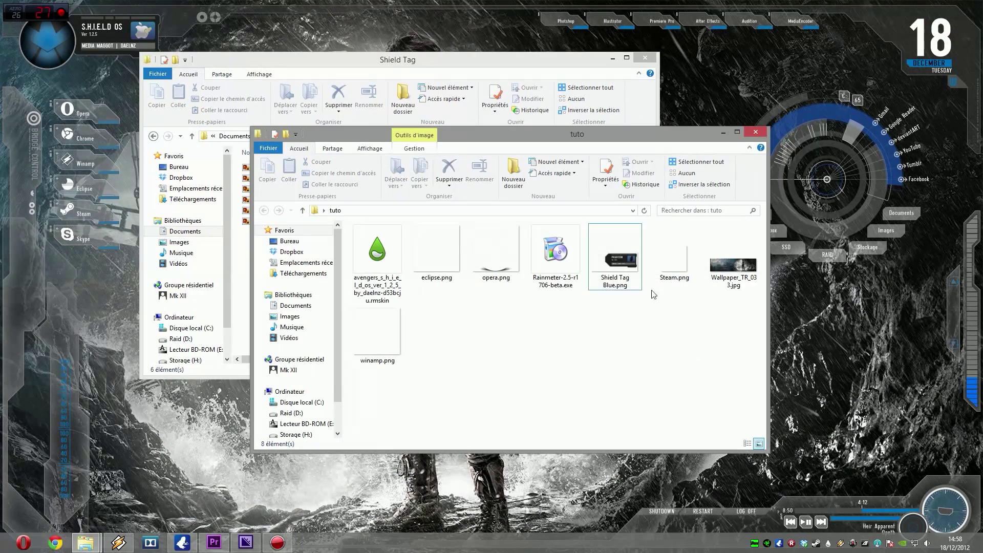
drag(556, 142, 672, 173)
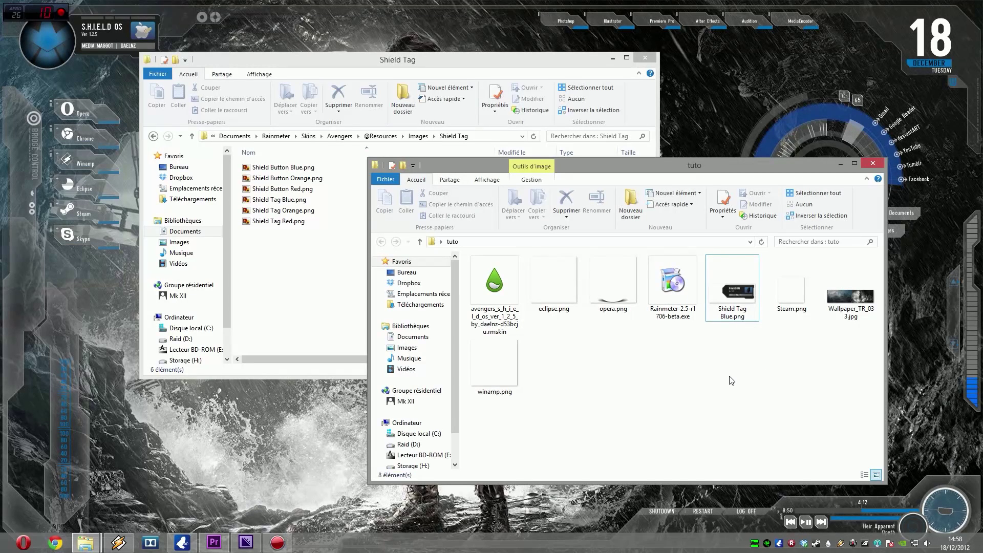
drag(732, 289, 327, 279)
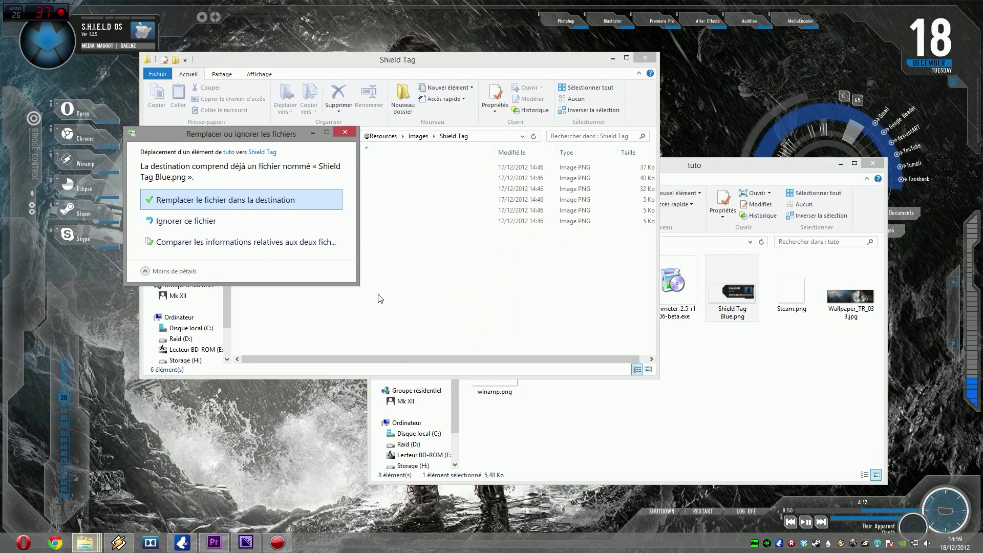
click(186, 195)
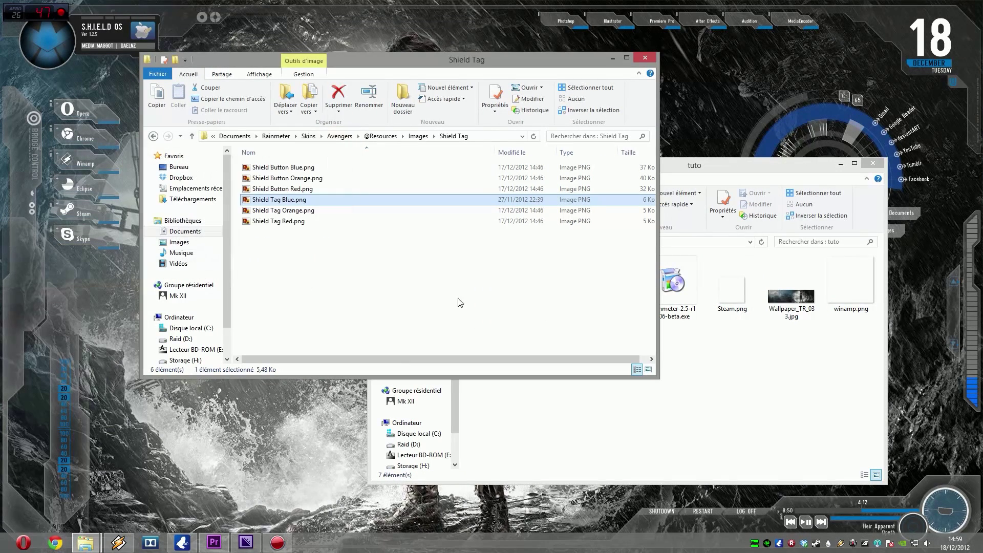
Copy Shield Tag Blue.png from the Shield Tag folder back into the tuto folder and close the tuto window
drag(280, 200, 752, 423)
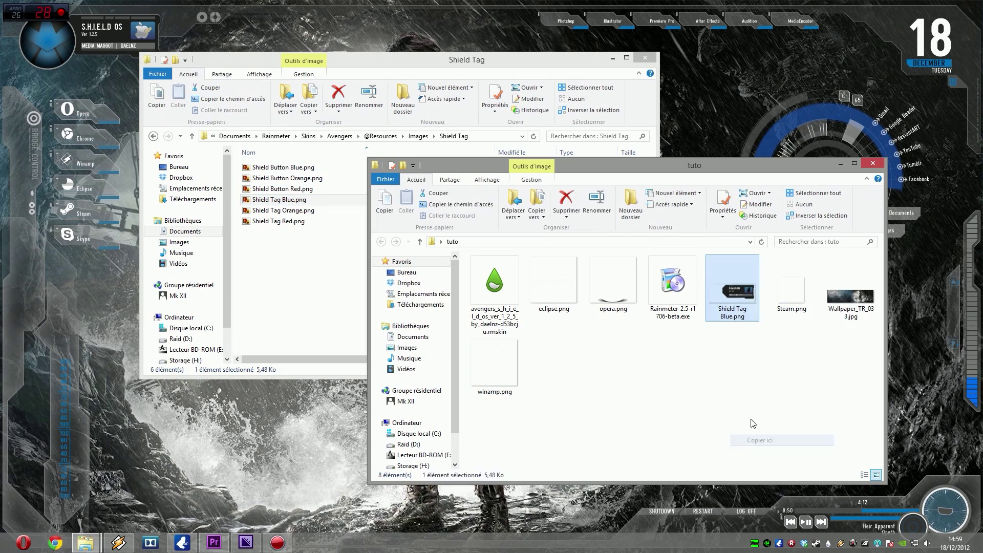
click(870, 166)
click(400, 321)
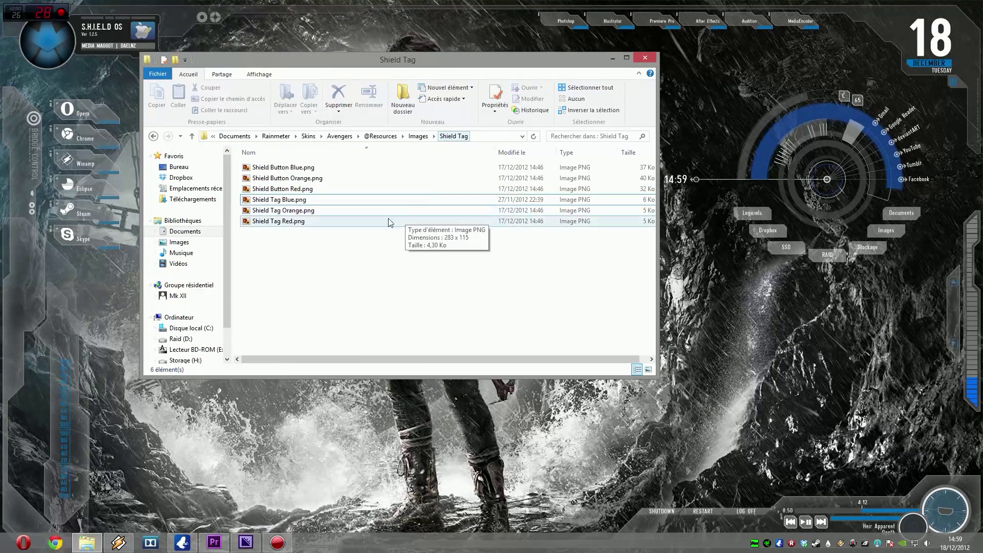
Close the Shield Tag folder and refresh the Avengers Shield Tag skin on the desktop
click(646, 57)
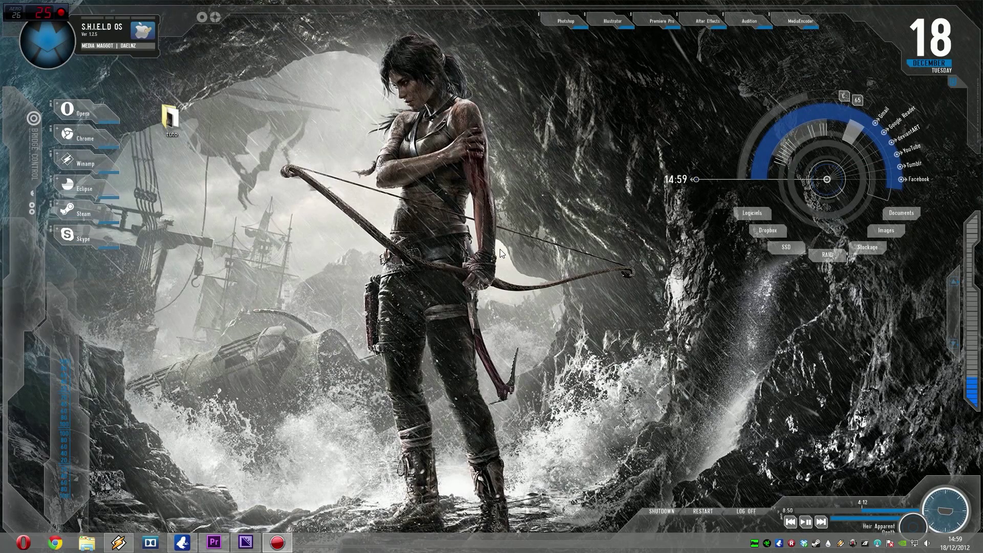
right_click(114, 45)
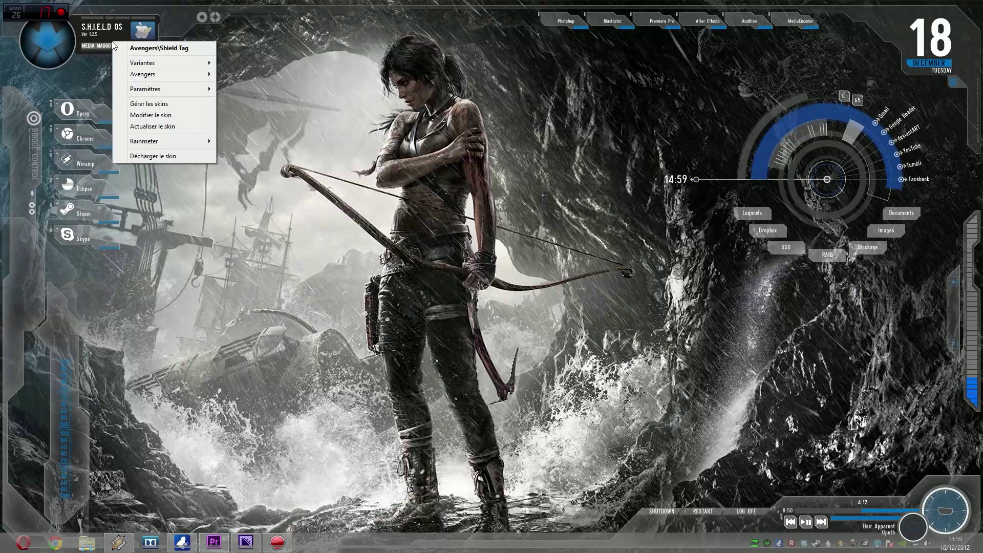
click(190, 126)
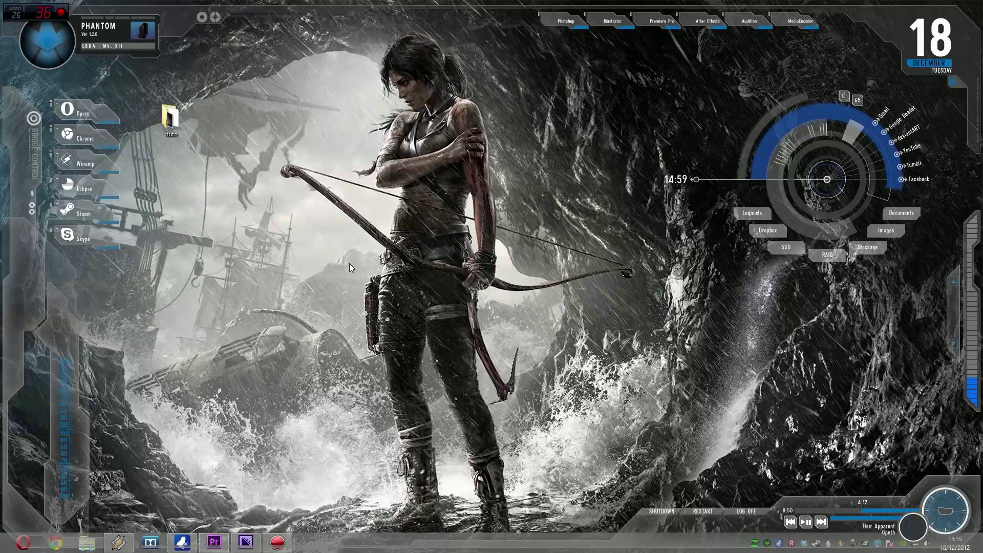
click(87, 542)
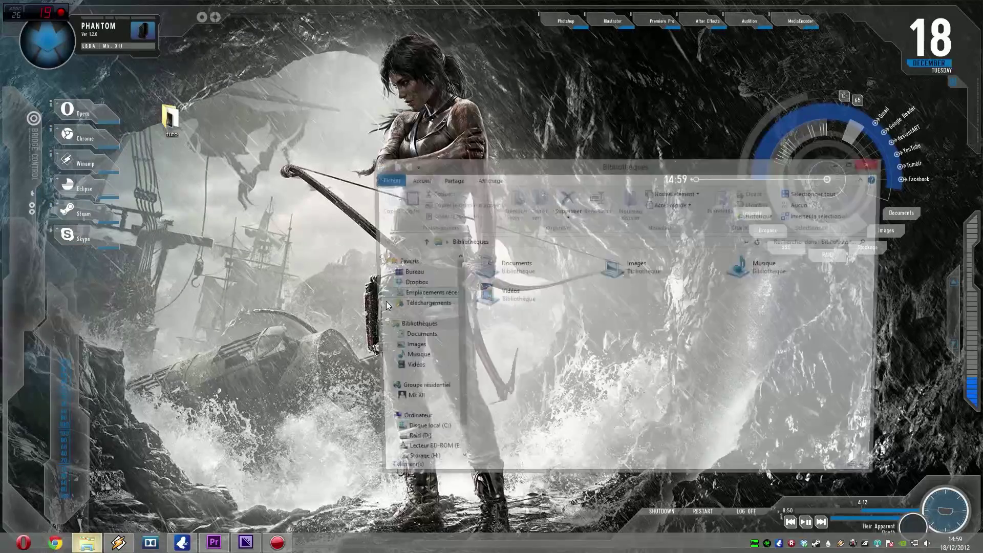
click(412, 337)
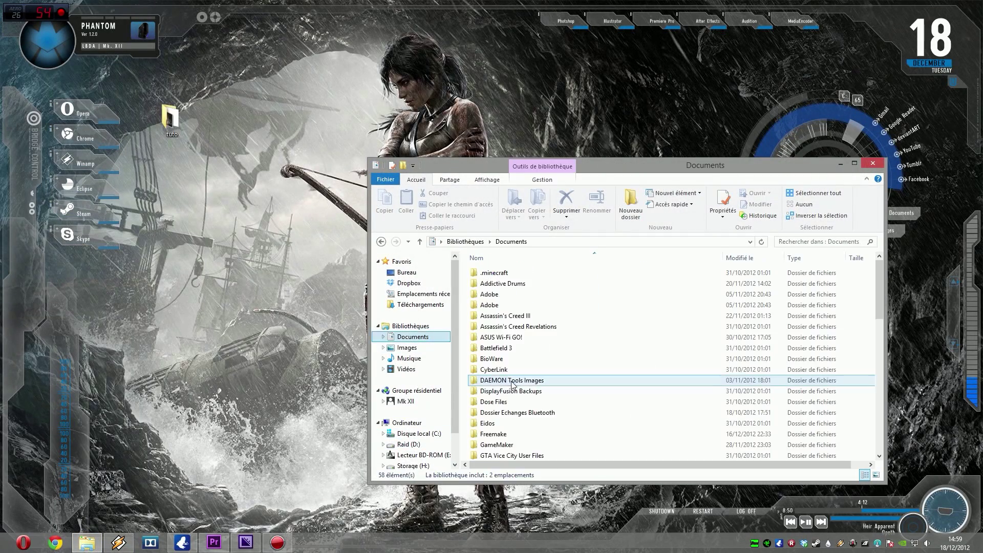
scroll(490, 377, down, 6)
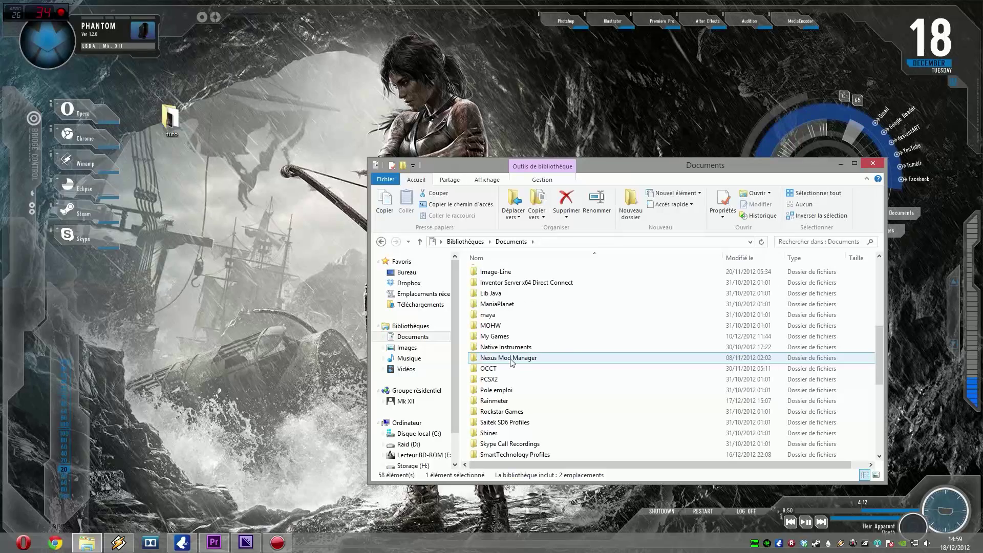
double_click(513, 401)
double_click(486, 272)
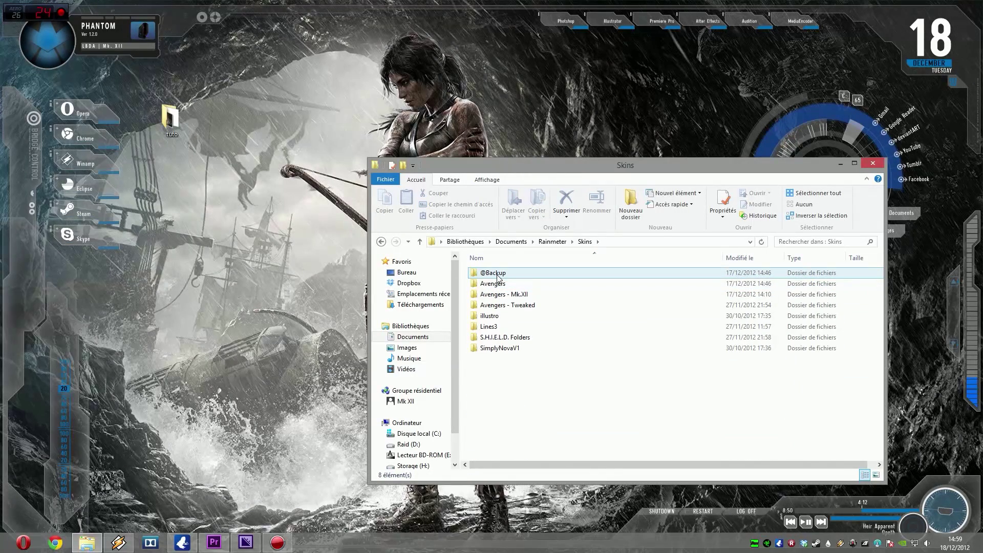
double_click(492, 283)
double_click(498, 272)
double_click(502, 293)
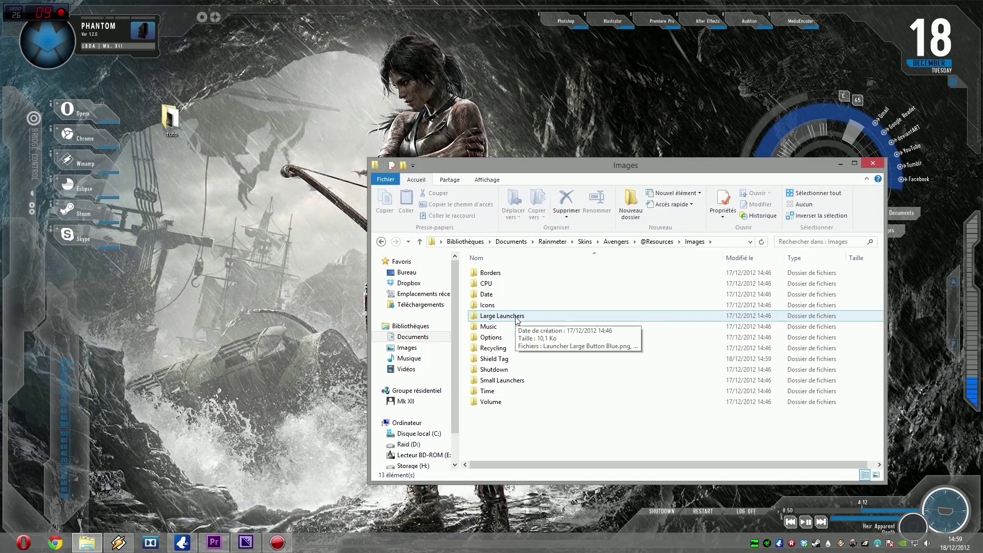
View Launcher Large Button Blue.png from the Large Launchers folder, compare it with the desktop launcher buttons and close the viewer
double_click(516, 316)
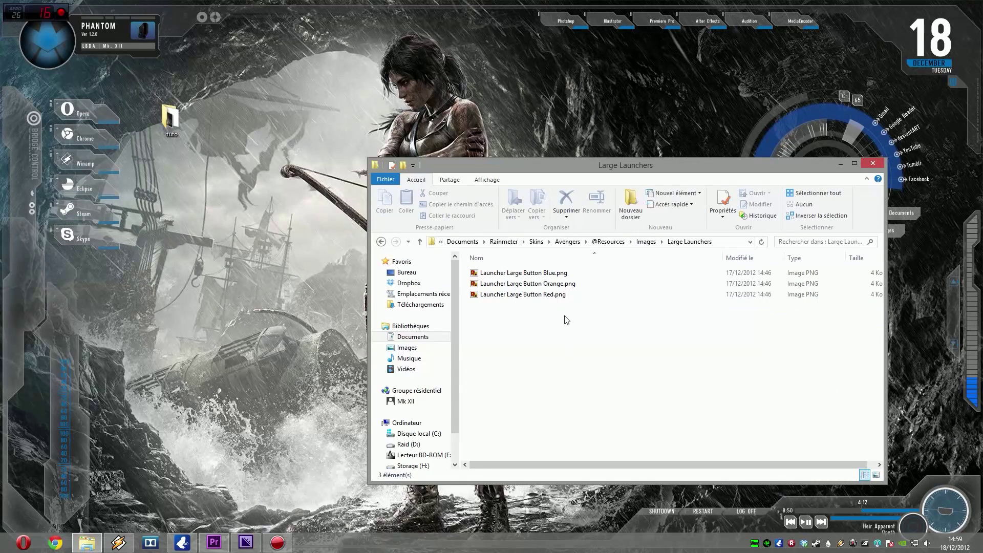
click(532, 273)
double_click(527, 273)
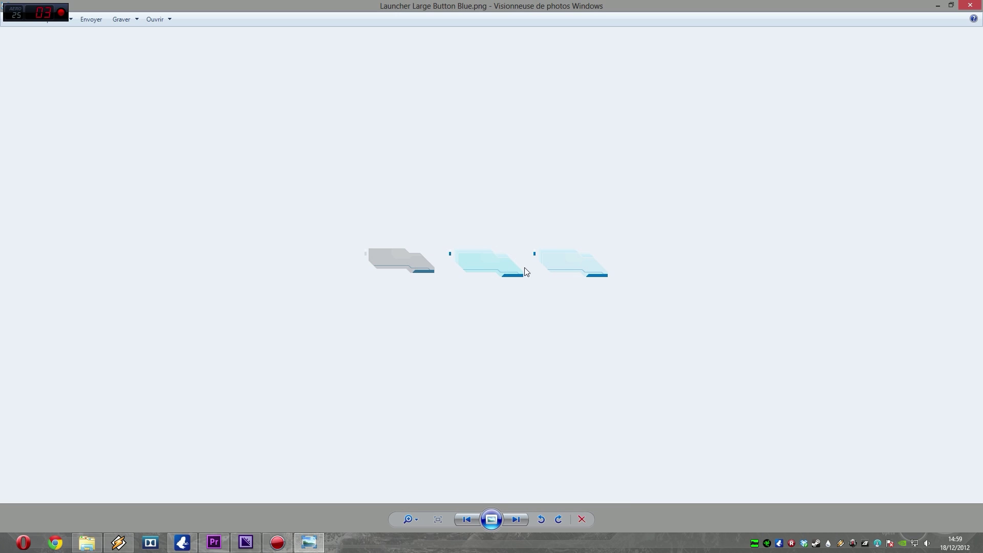
double_click(546, 5)
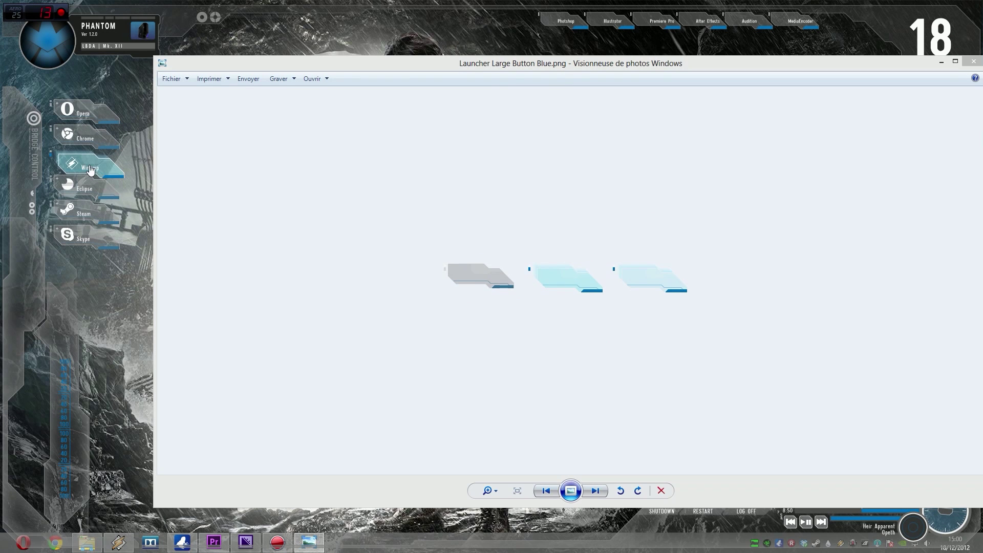
double_click(589, 69)
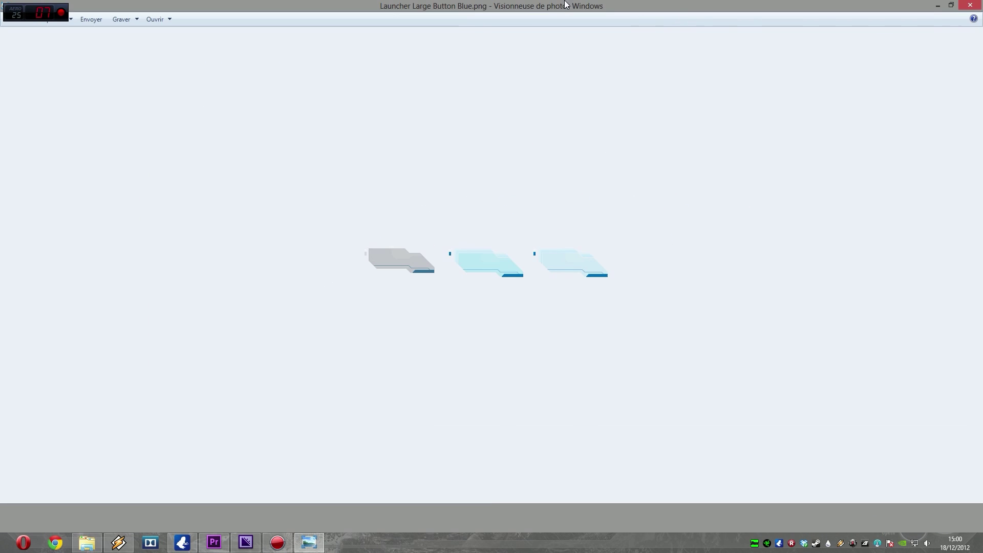
click(970, 4)
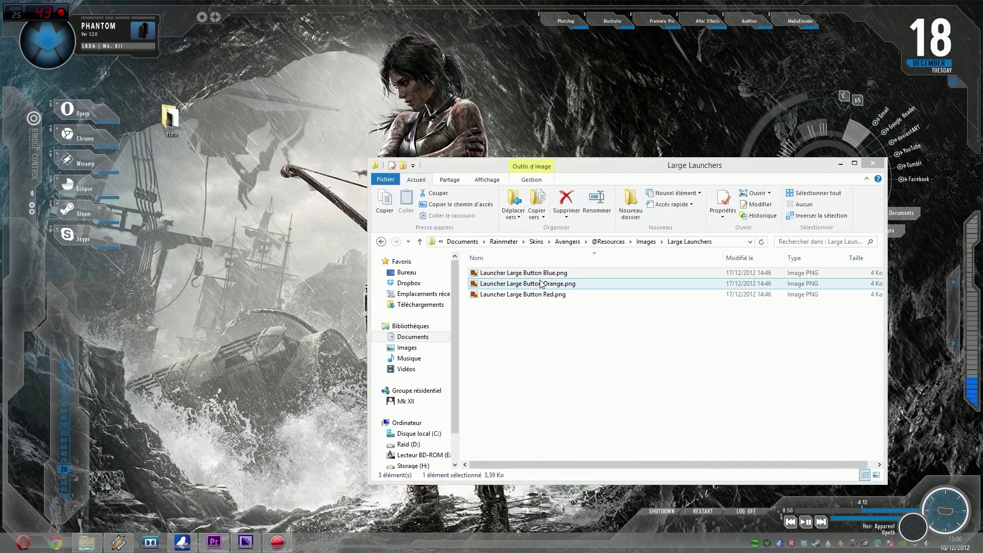
Open Launcher Large Button Blue.png in Adobe Photoshop CS6
right_click(538, 272)
mouse_move(594, 384)
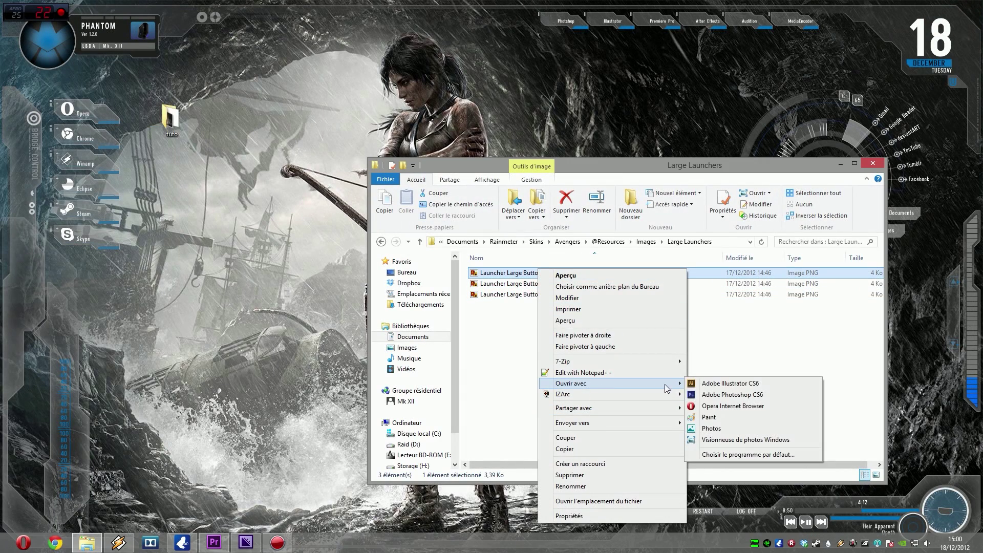
click(706, 394)
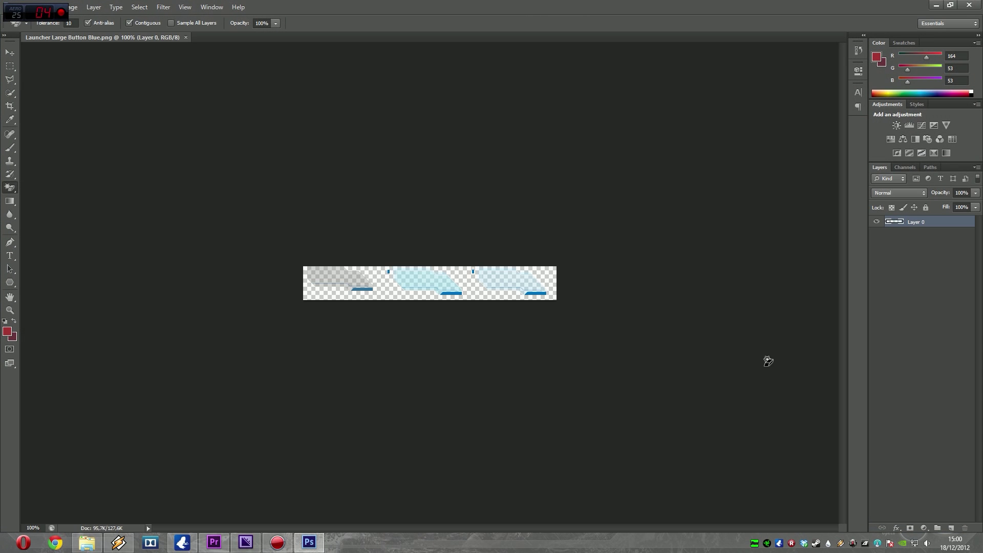
scroll(362, 292, up, 5)
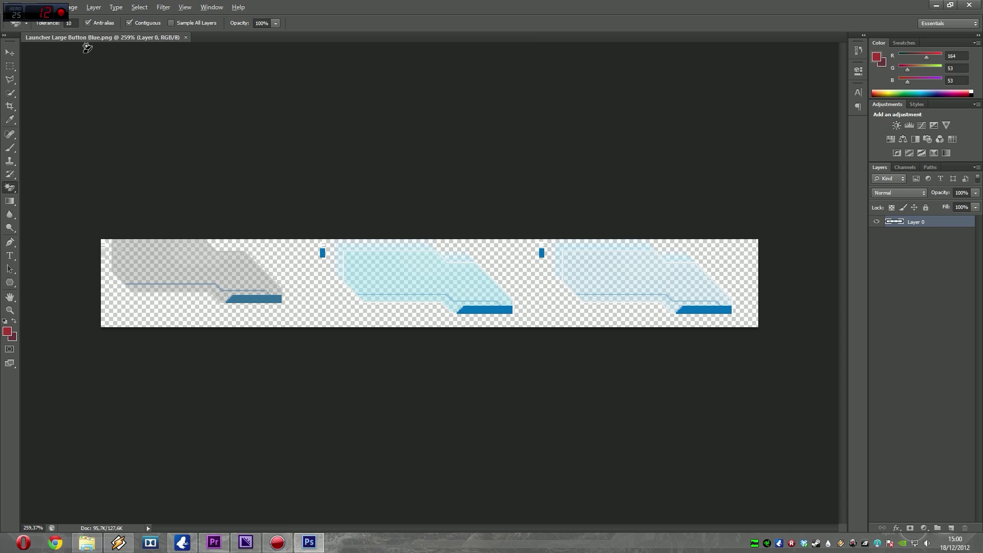
Create a new layer with the default settings and place it beneath Layer 0
click(10, 52)
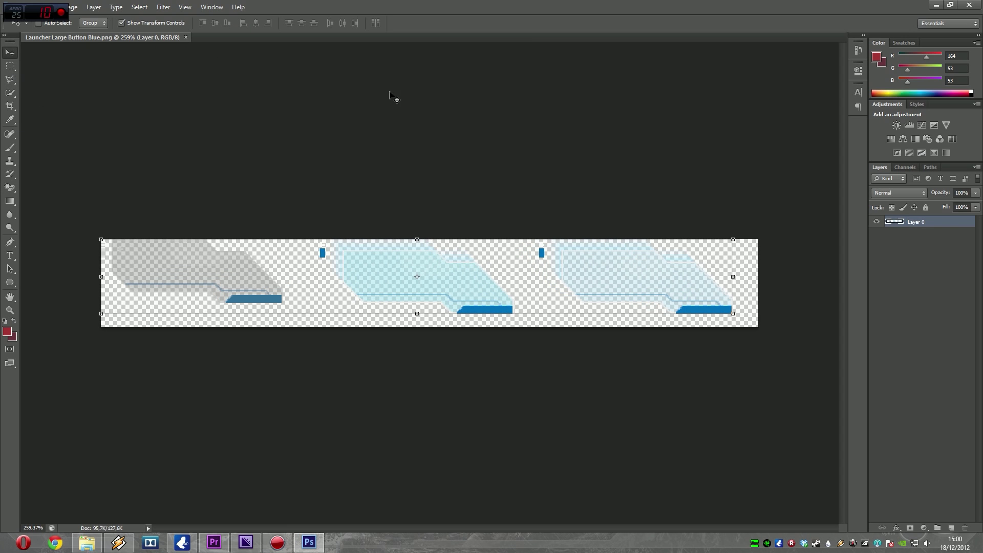
click(100, 9)
mouse_move(101, 18)
click(225, 19)
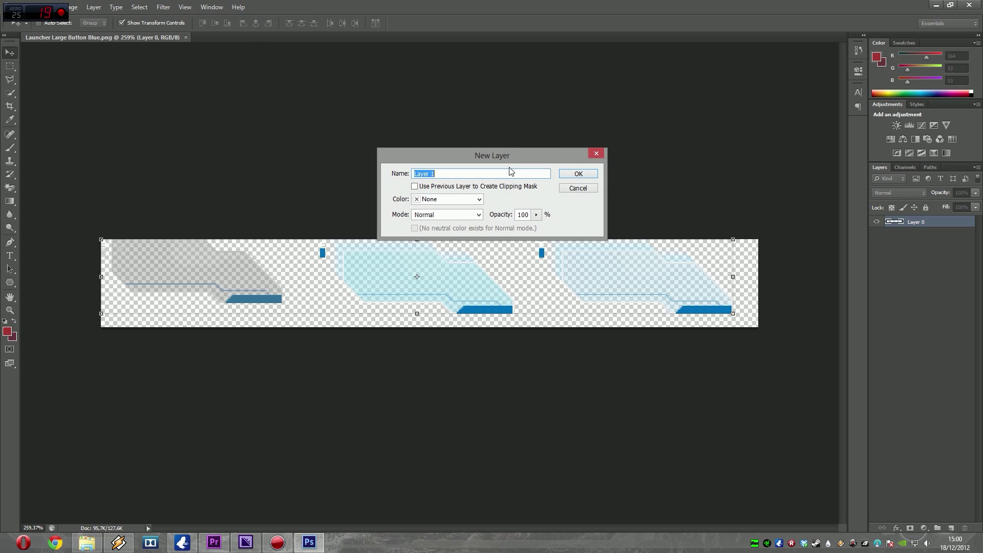
click(593, 175)
drag(916, 221, 916, 239)
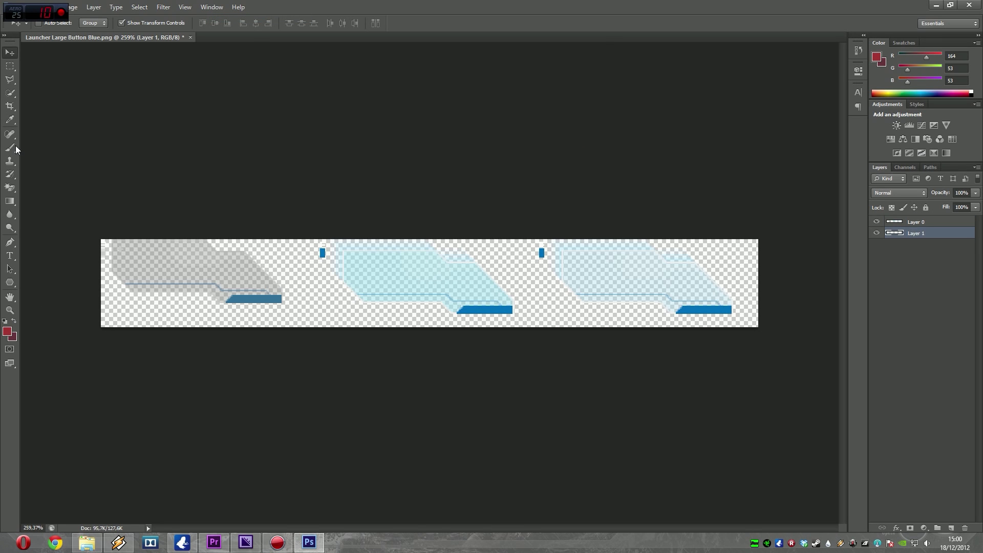
Set the foreground colour to black (RGB 0, 0, 0) and fill Layer 1 with it using the Paint Bucket Tool
click(10, 201)
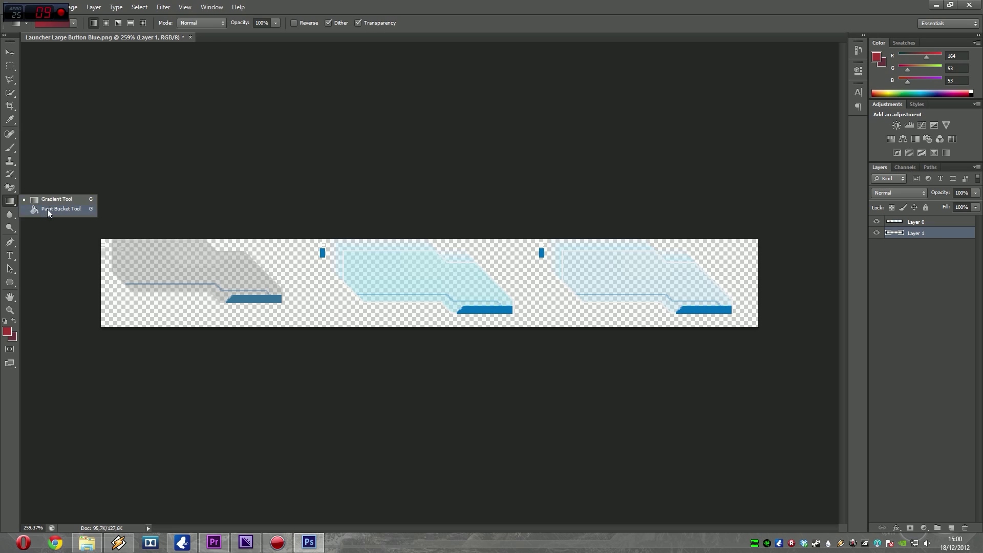
click(47, 209)
click(876, 56)
text(0)
key(Tab)
text(0)
key(Tab)
text(0)
click(596, 139)
click(522, 317)
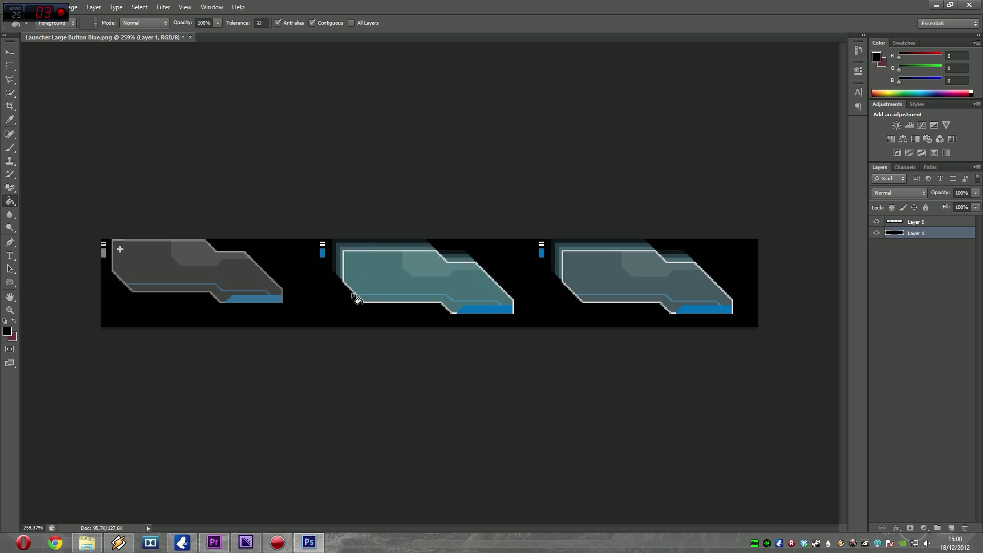
Select Layer 0 and delete the translucent echo strips beside and above the middle teal button using rectangular selections
click(11, 66)
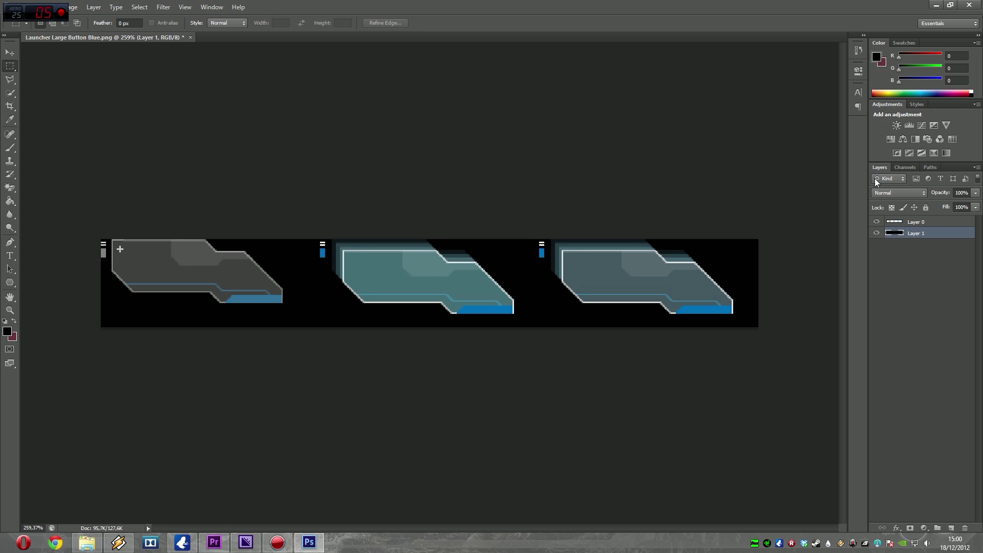
click(922, 223)
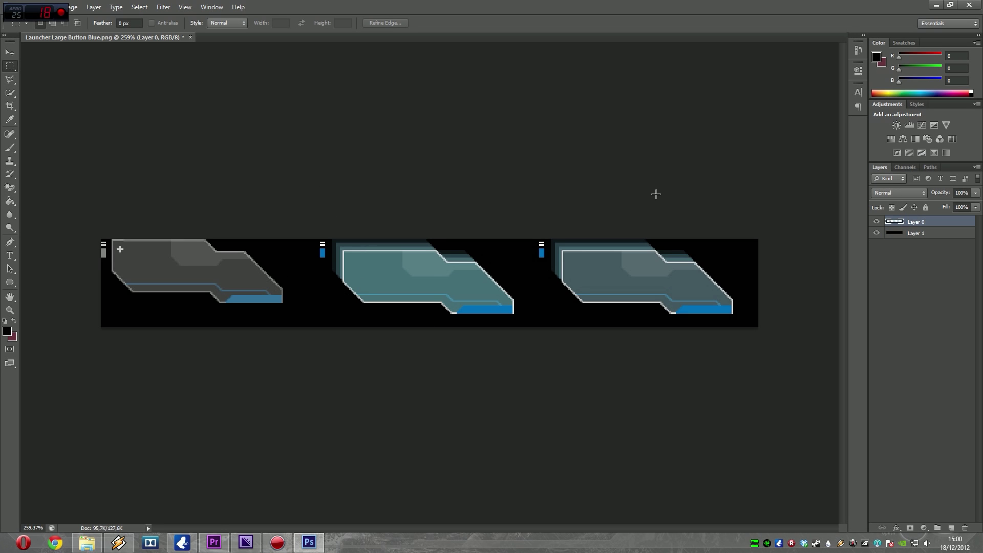
scroll(349, 299, up, 2)
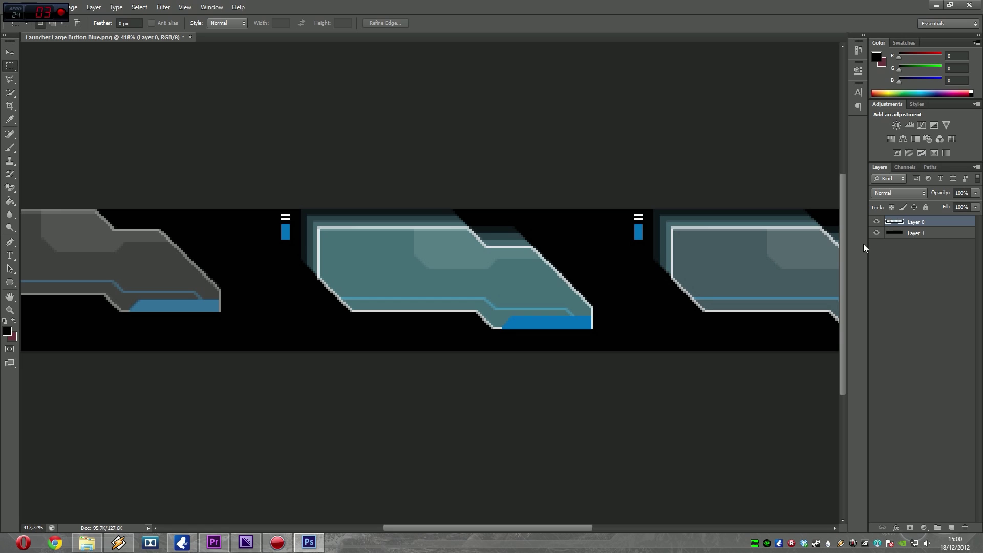
drag(316, 280, 302, 210)
key(Delete)
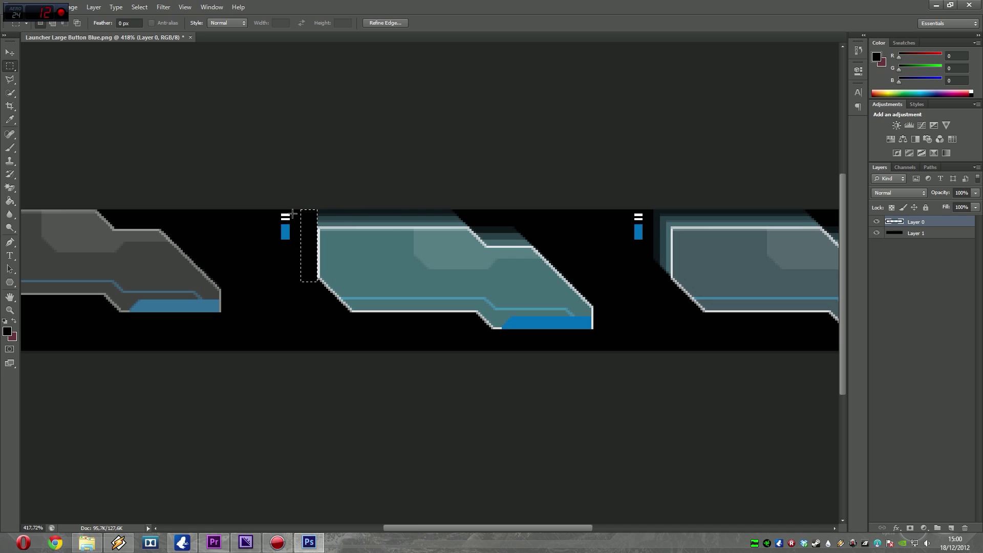
click(548, 219)
drag(315, 225, 545, 210)
key(Delete)
click(562, 232)
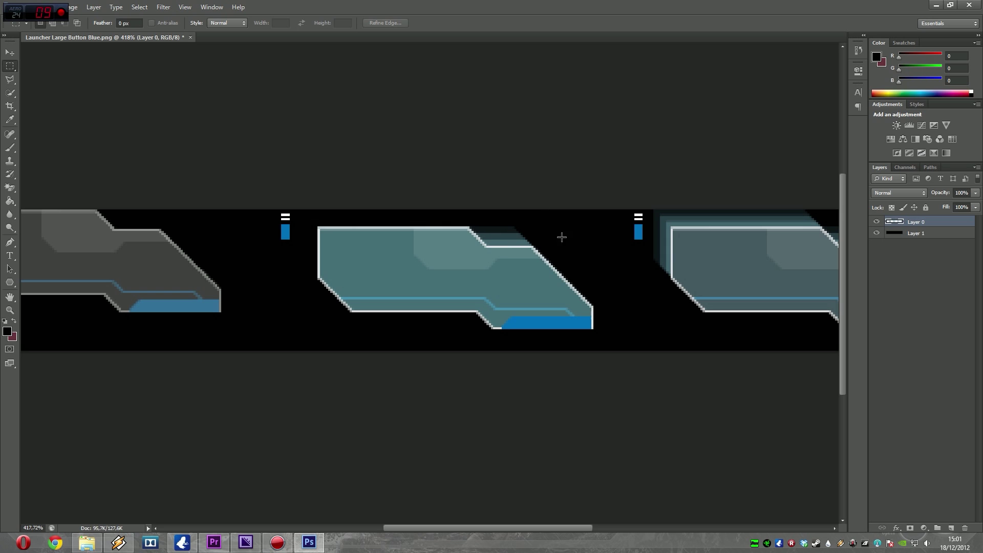
Delete the remaining translucent echo above the middle button's lower ledge and erase the leftover pixels along its slanted edge
scroll(515, 254, up, 5)
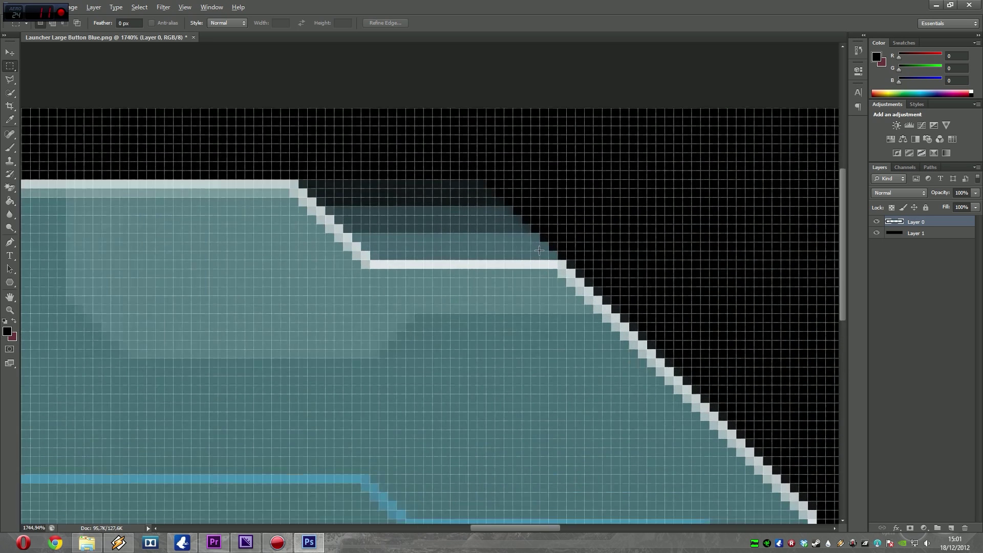
drag(375, 255, 557, 171)
key(Delete)
key(ctrl+d)
click(10, 187)
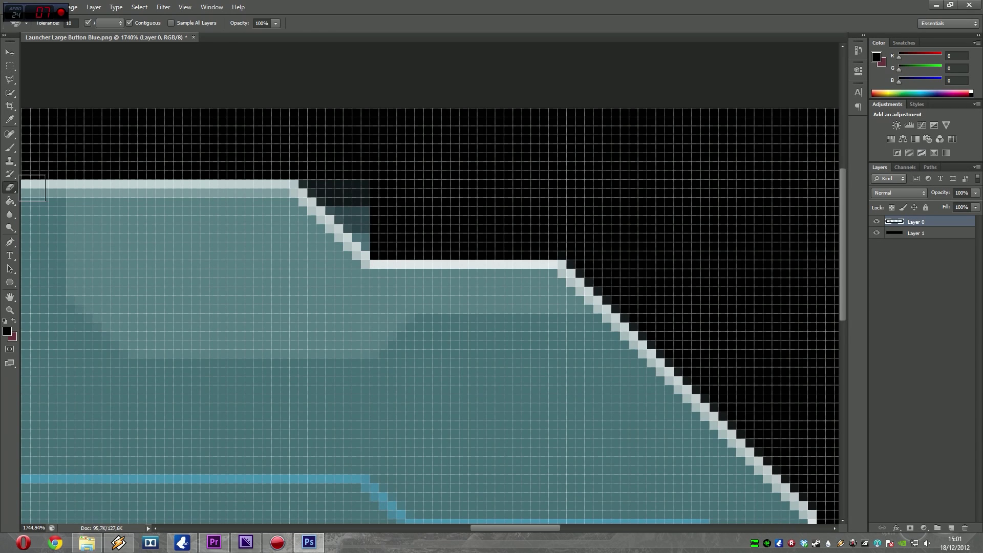
mouse_move(355, 210)
mouse_down()
mouse_move(375, 234)
mouse_move(331, 191)
mouse_move(369, 187)
mouse_move(317, 173)
mouse_up()
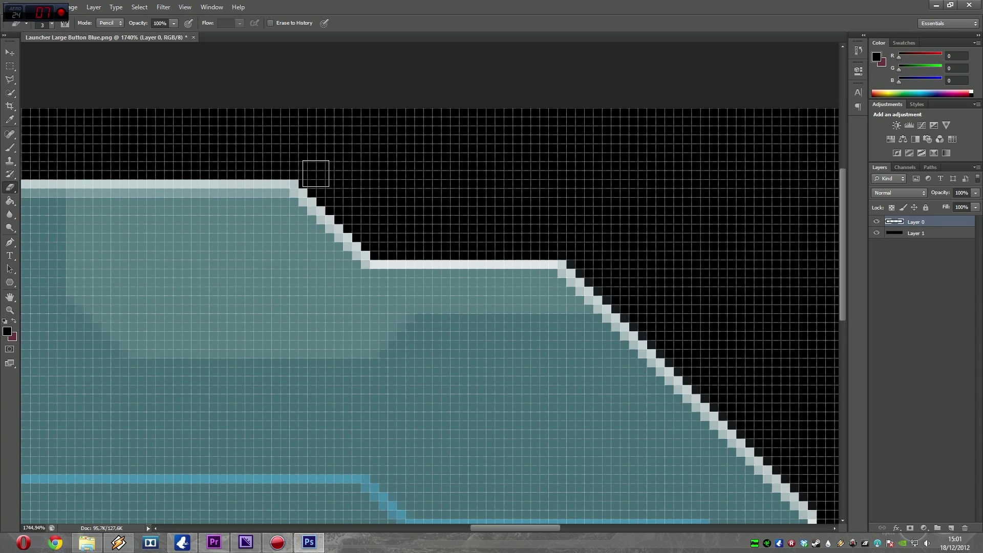
scroll(408, 221, down, 5)
scroll(177, 300, down, 4)
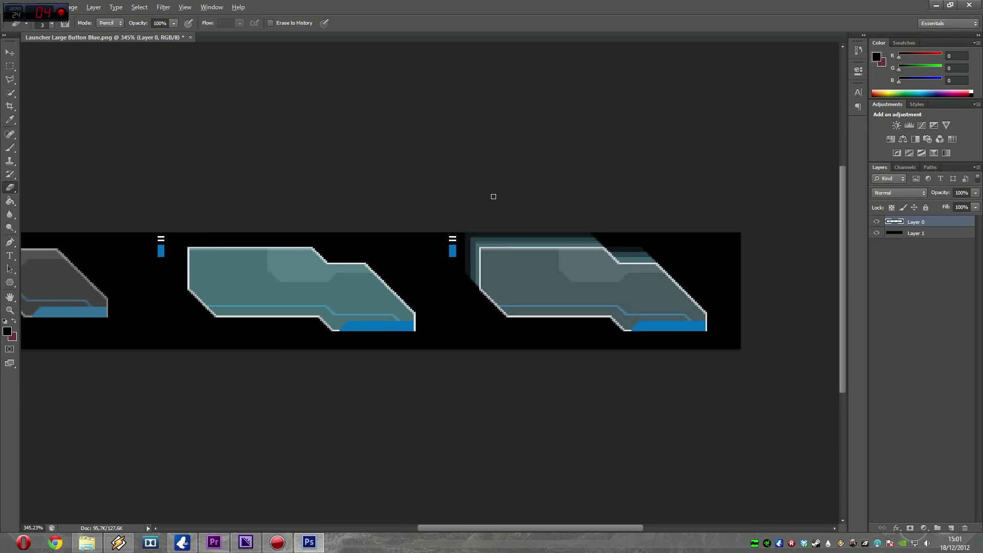
scroll(492, 196, down, 1)
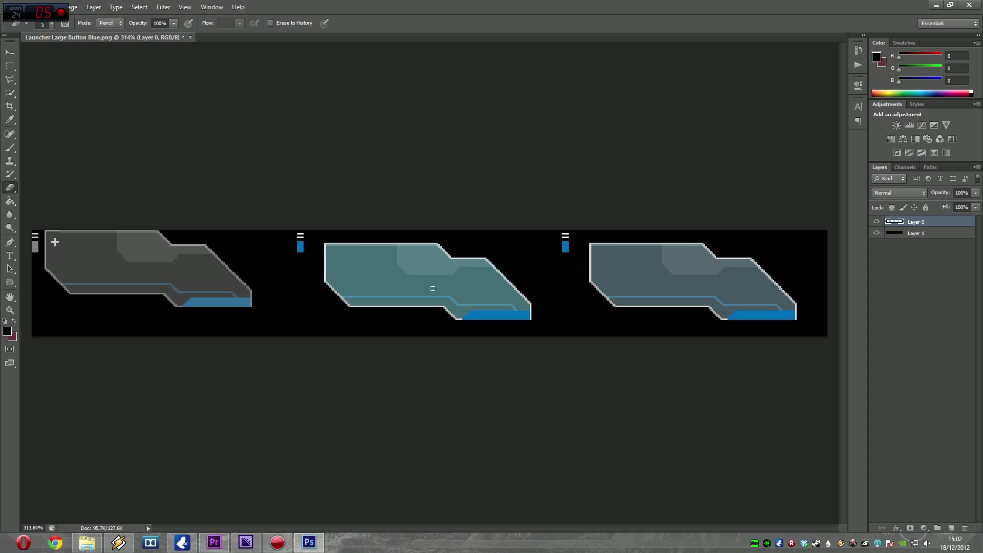
Select the middle teal button and move it with Free Transform to X 235.5 px, Y 24 px, flush with the canvas's upper edge
key(m)
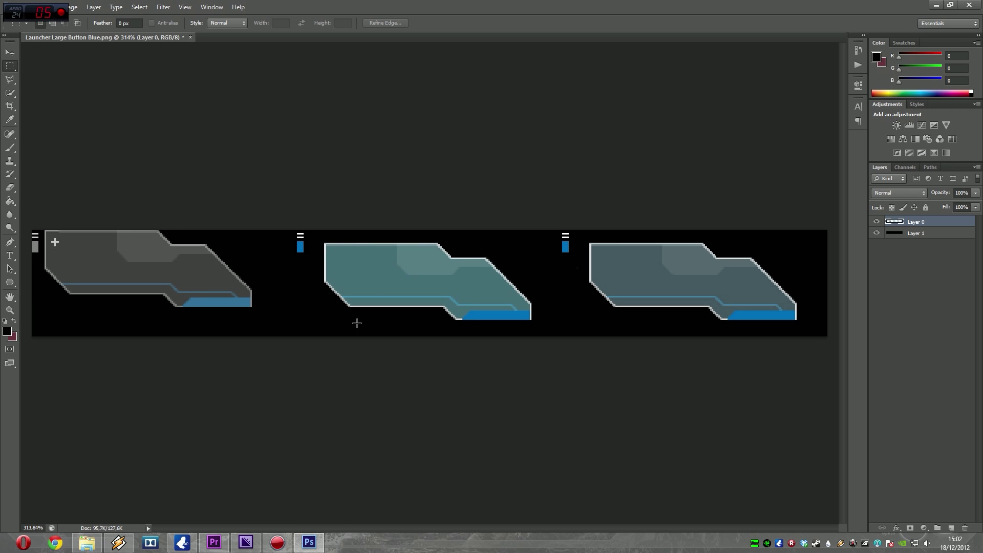
scroll(454, 339, up, 4)
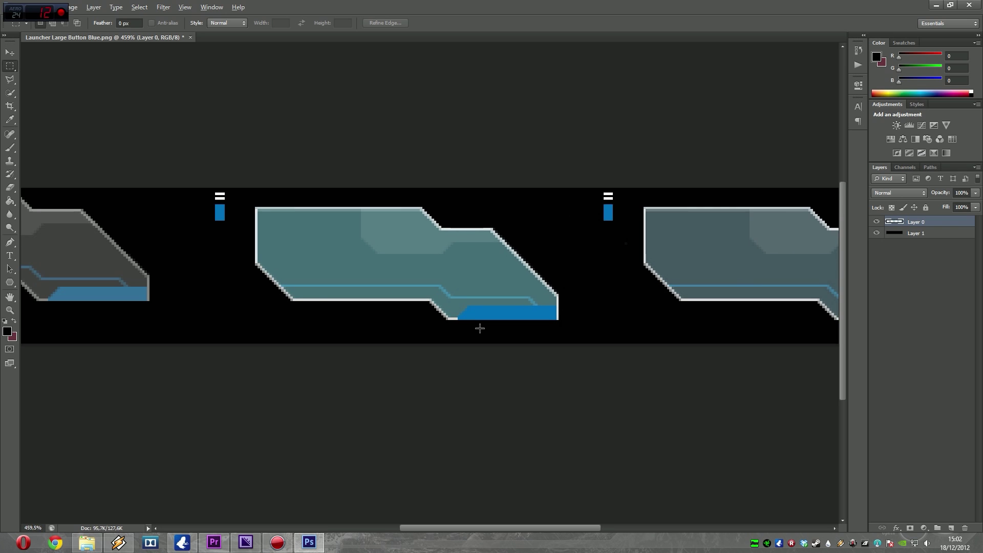
drag(522, 526, 458, 526)
scroll(89, 205, up, 12)
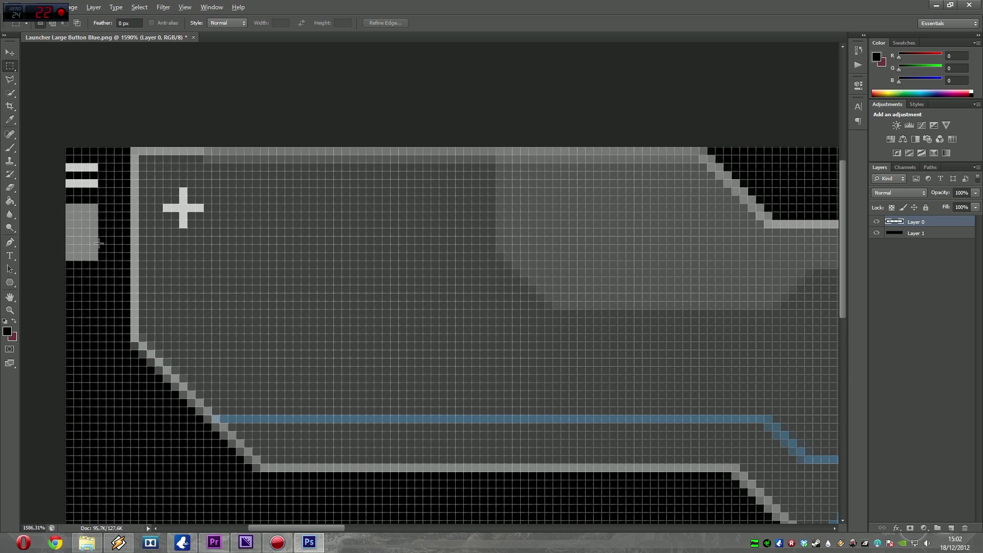
scroll(187, 249, down, 12)
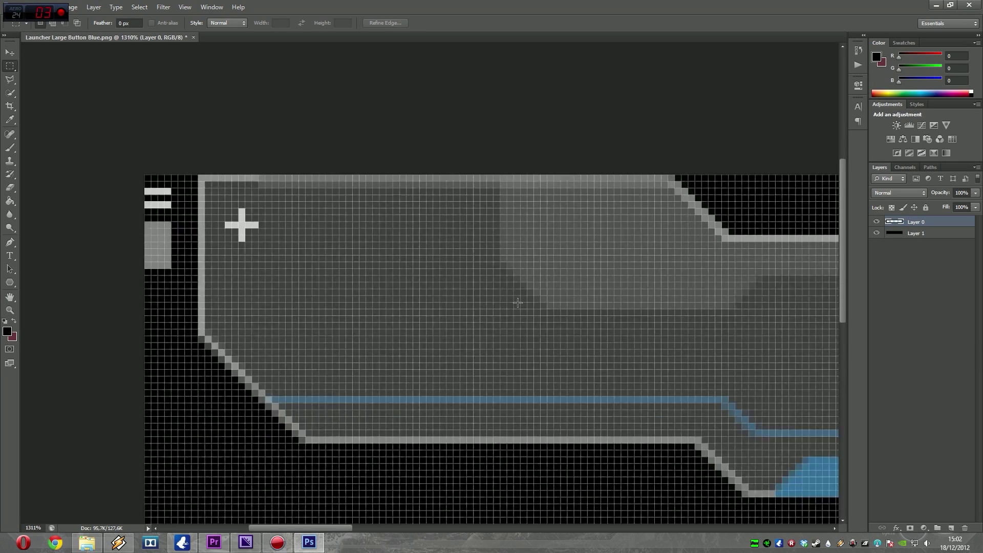
drag(395, 528, 509, 527)
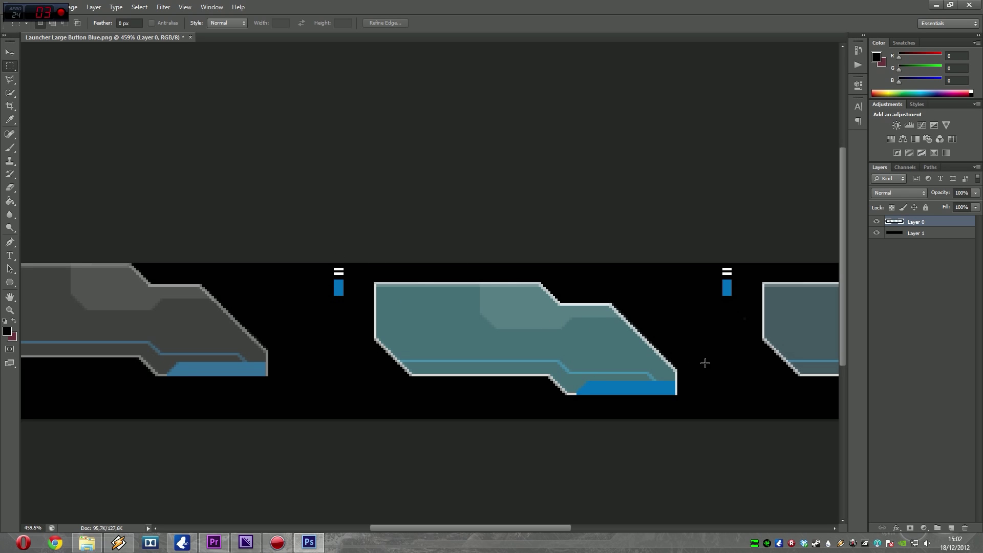
scroll(631, 392, up, 2)
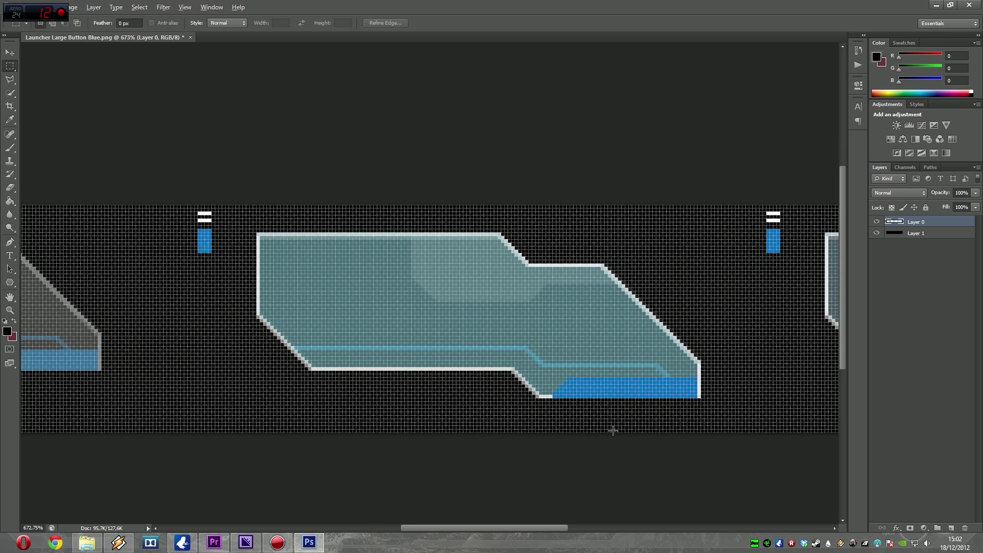
scroll(488, 358, up, 1)
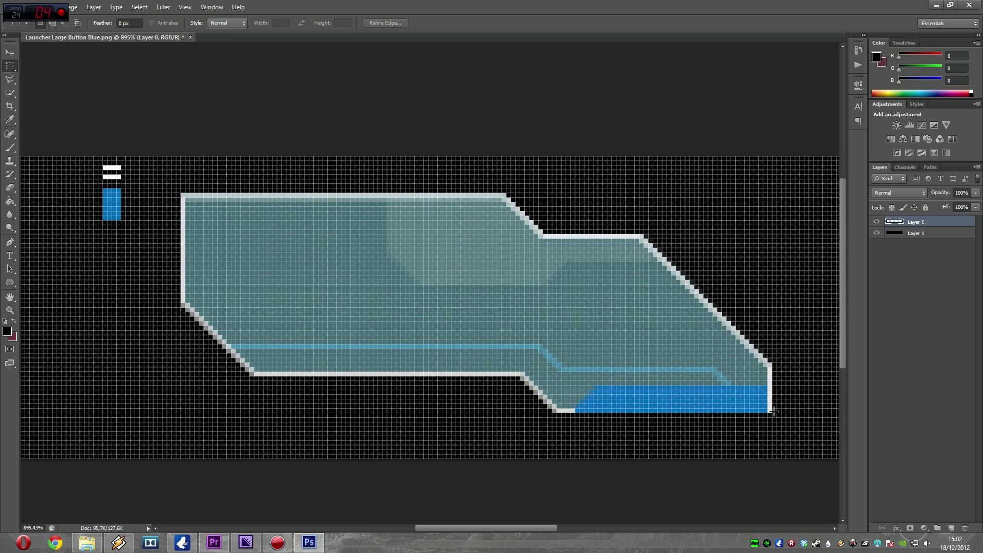
drag(771, 411, 166, 197)
drag(257, 250, 211, 214)
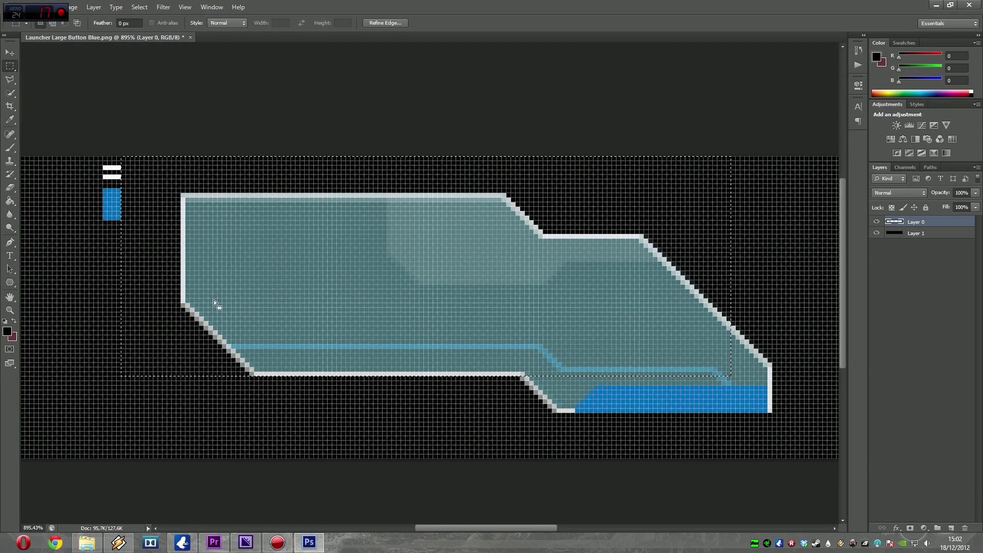
drag(276, 247, 317, 284)
right_click(425, 248)
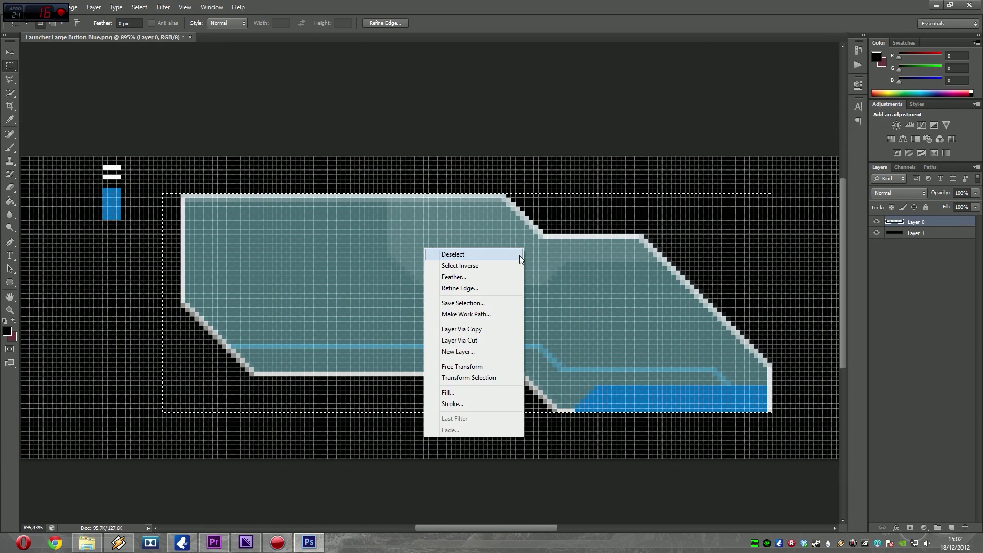
click(463, 367)
drag(402, 296, 356, 263)
click(514, 23)
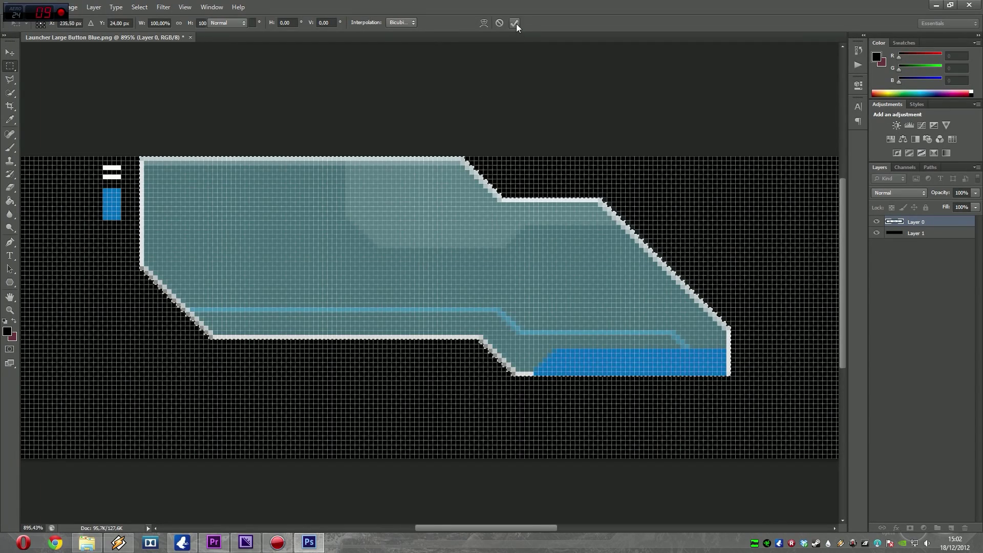
key(ctrl+d)
Select the third, blue-grey button and move it with Free Transform to X 401 px, Y 24 px, flush with the canvas's upper edge
scroll(671, 497, down, 4)
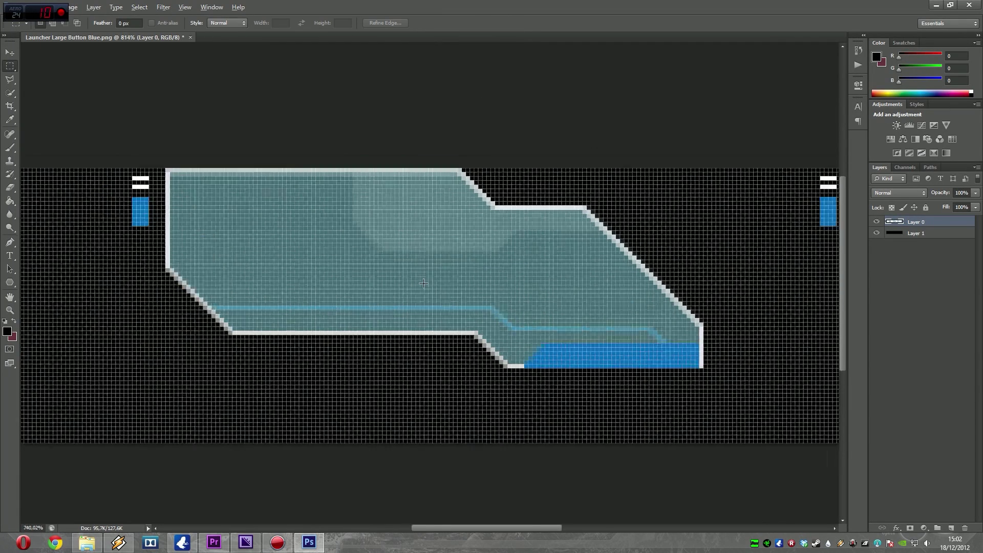
drag(436, 528, 498, 530)
scroll(754, 360, up, 2)
drag(762, 347, 303, 179)
right_click(353, 206)
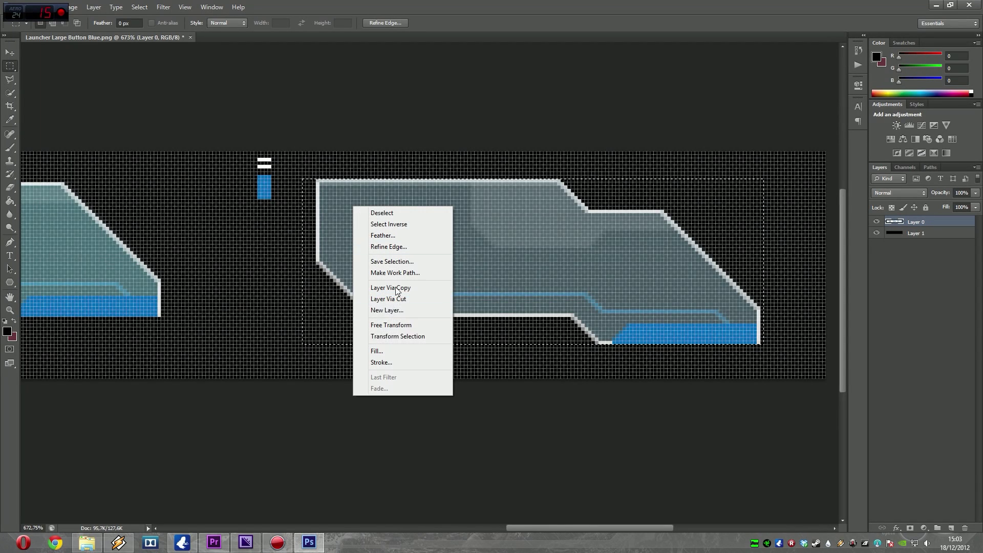
click(404, 325)
drag(446, 256, 414, 228)
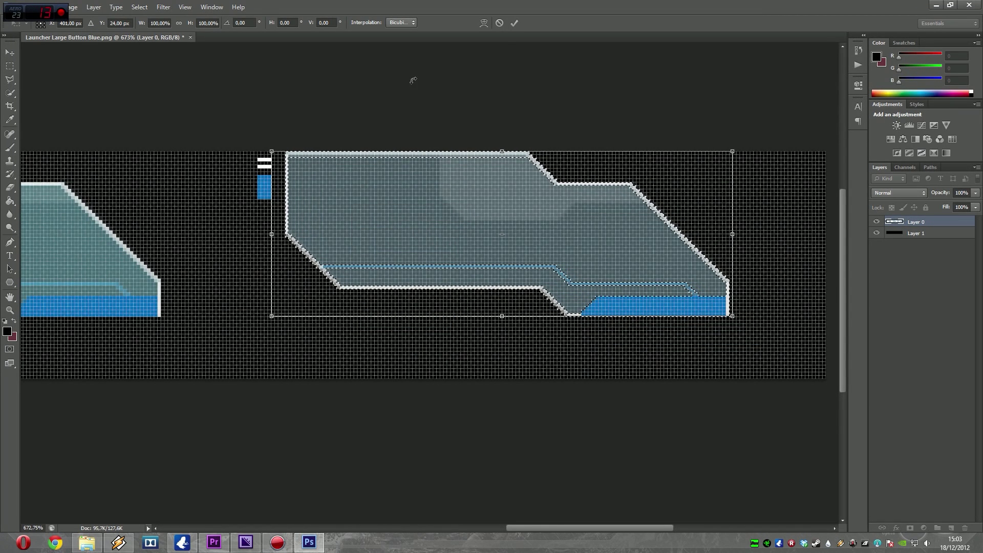
click(513, 23)
Hide the black Layer 1 and save a PNG copy over Launcher Large Button Blue.png with smallest compression and no interlacing
key(ctrl+minus)
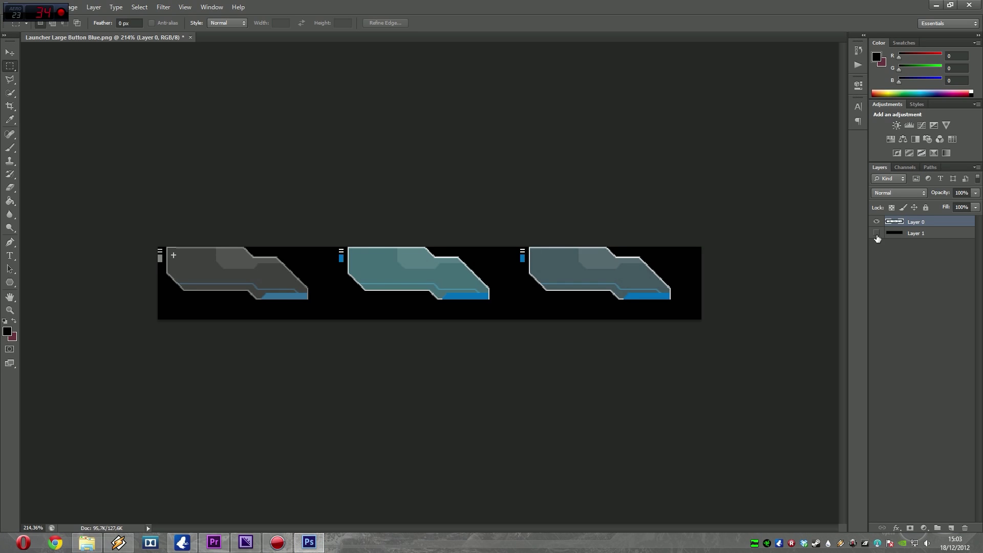
click(876, 233)
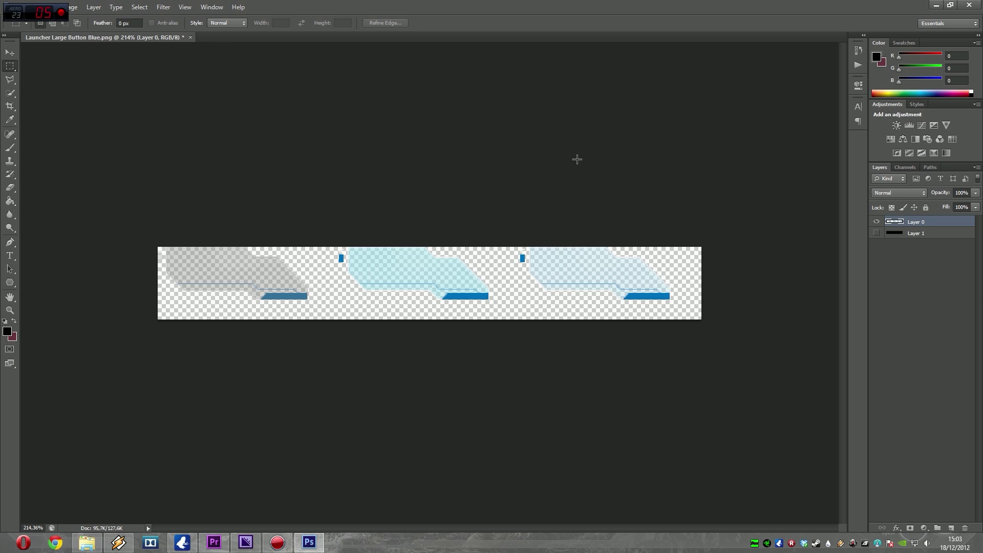
key(ctrl+shift+s)
click(511, 273)
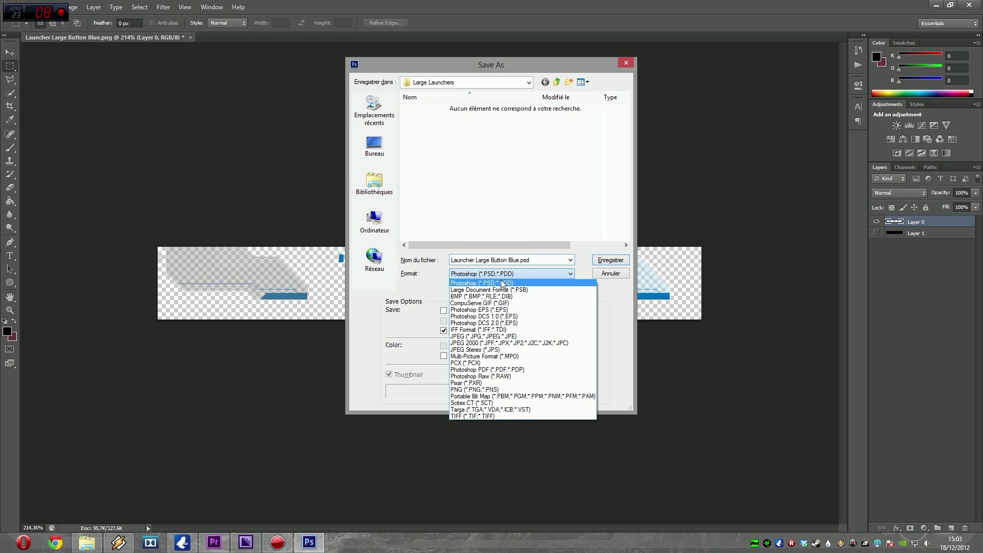
click(509, 390)
click(463, 127)
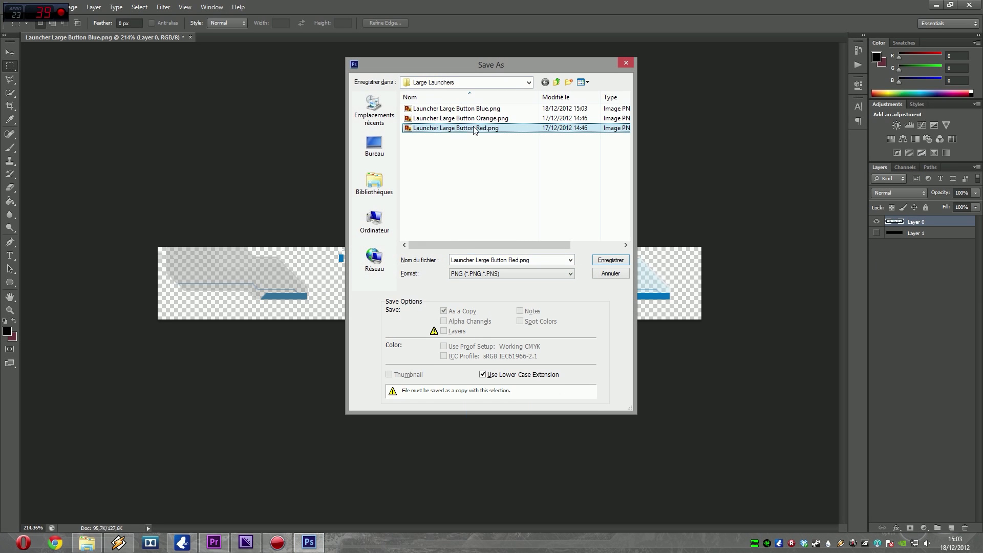
key(Return)
click(472, 205)
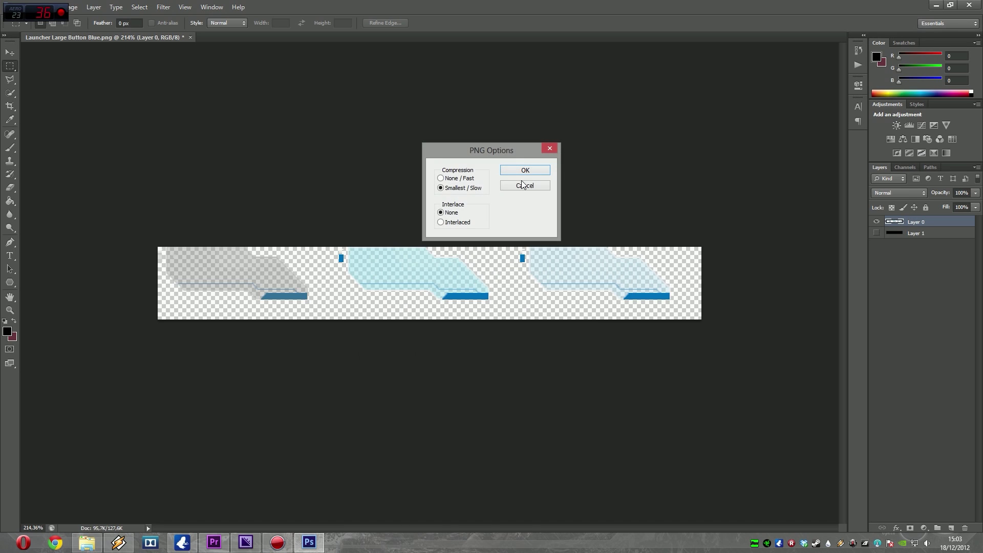
click(507, 166)
Return to the desktop and refresh the Large Launchers skin to load the edited button image
click(935, 5)
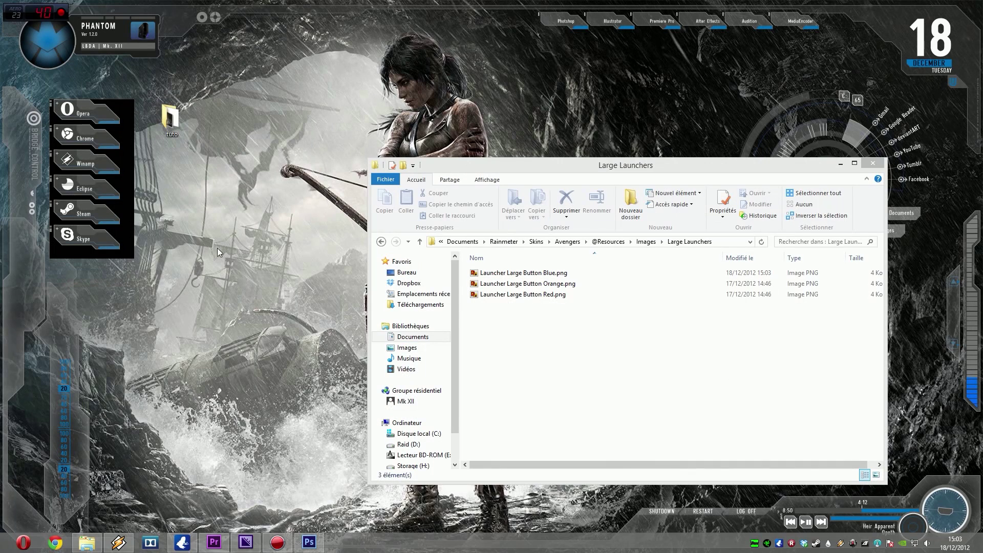
right_click(127, 193)
click(168, 274)
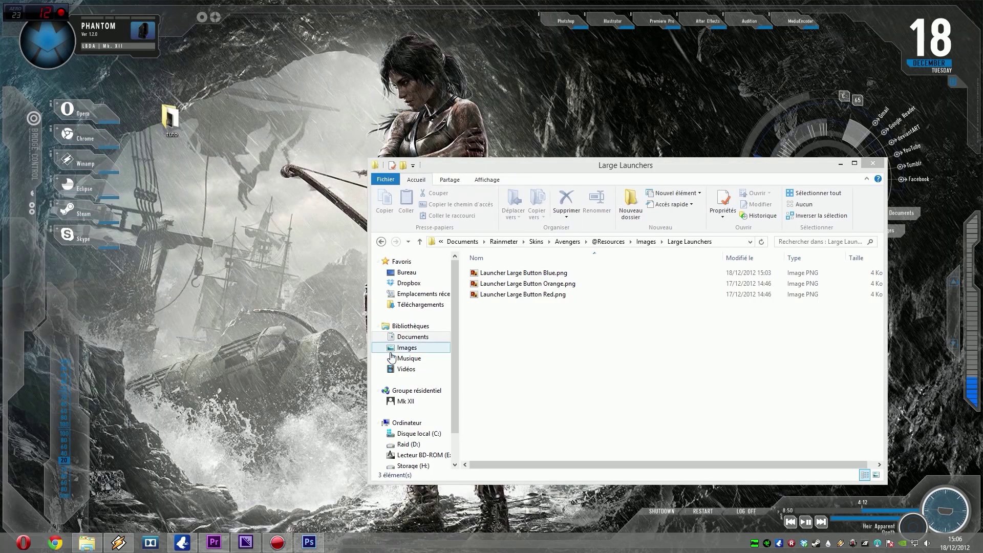
Go from the launcher images folder to the Avengers skin's own Large Launchers folder and select Large Launchers.ini
click(565, 385)
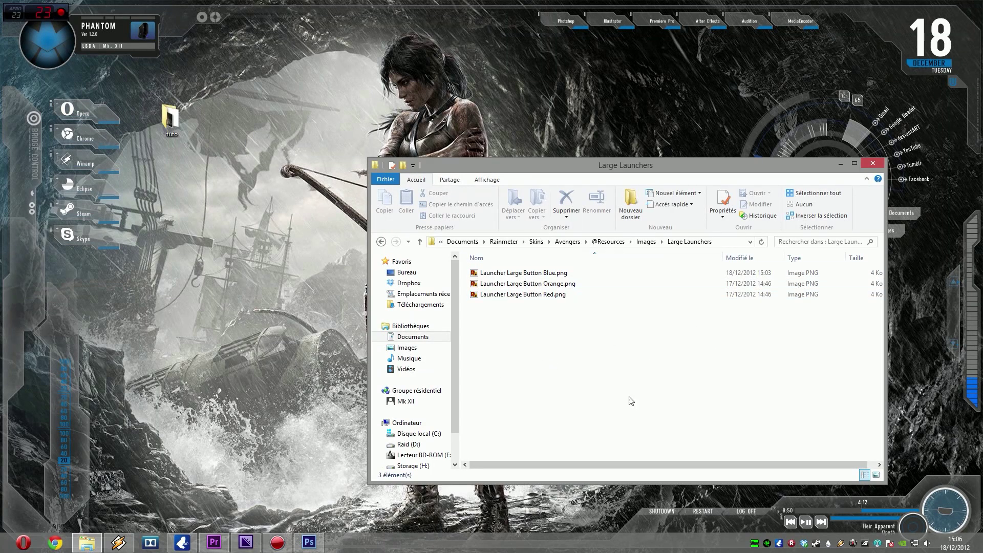
click(570, 242)
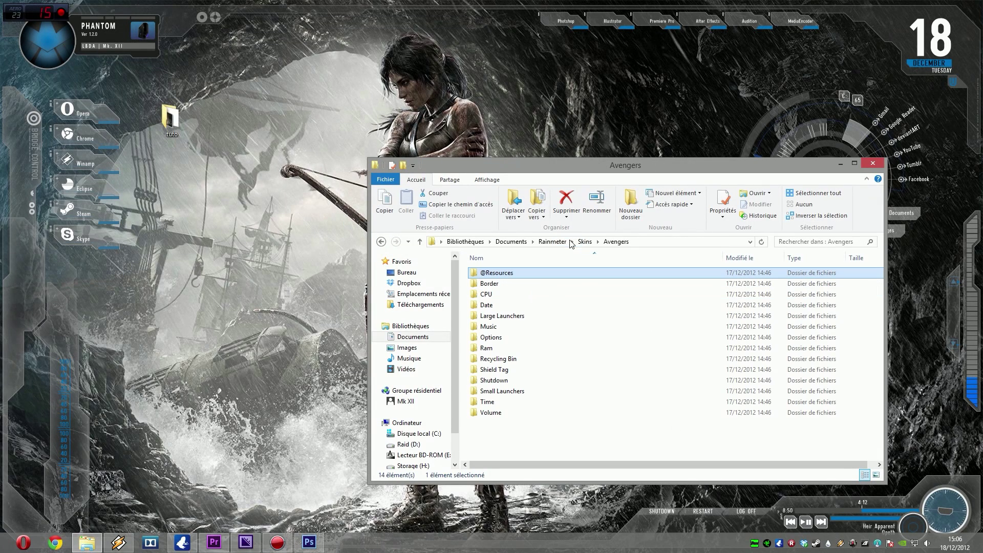
double_click(501, 315)
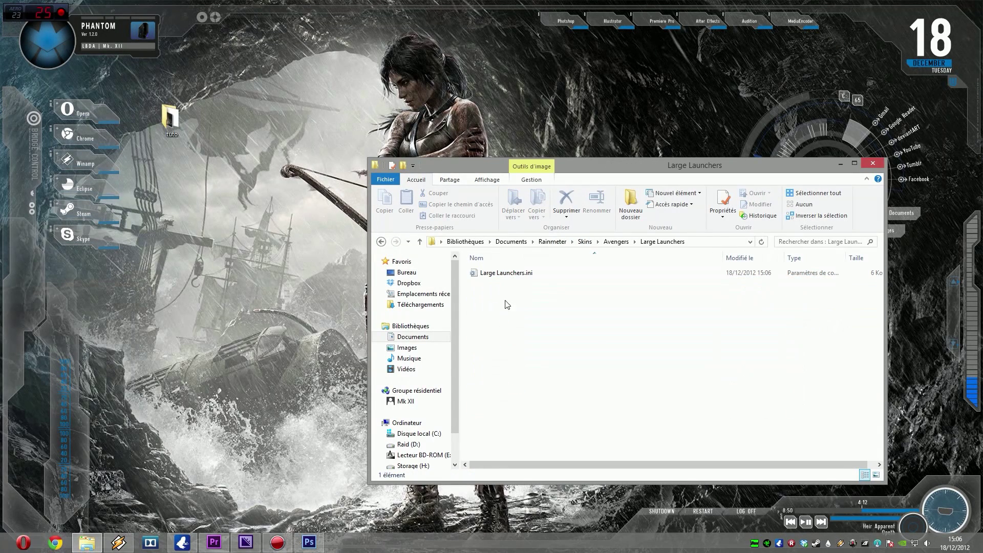
click(530, 275)
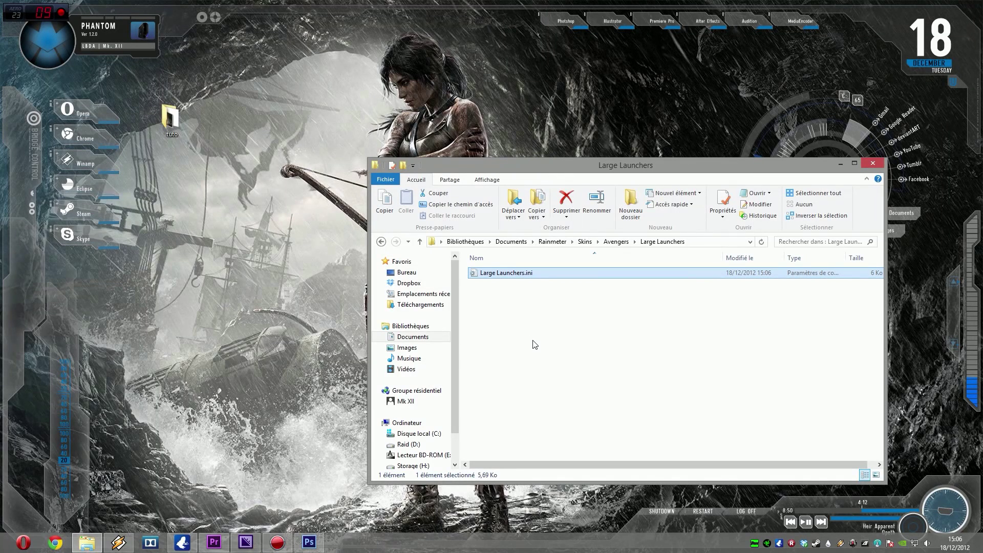
right_click(514, 271)
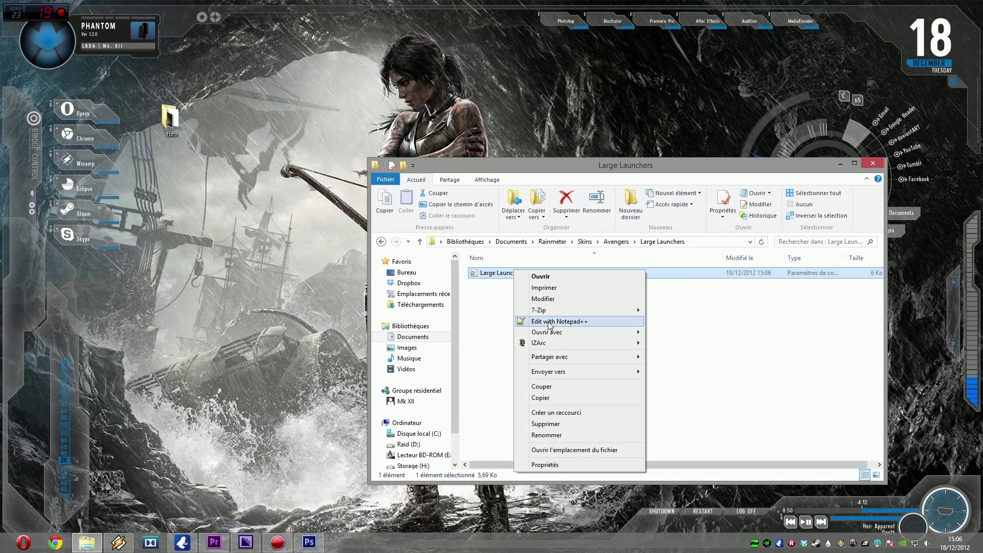
mouse_move(550, 332)
click(672, 330)
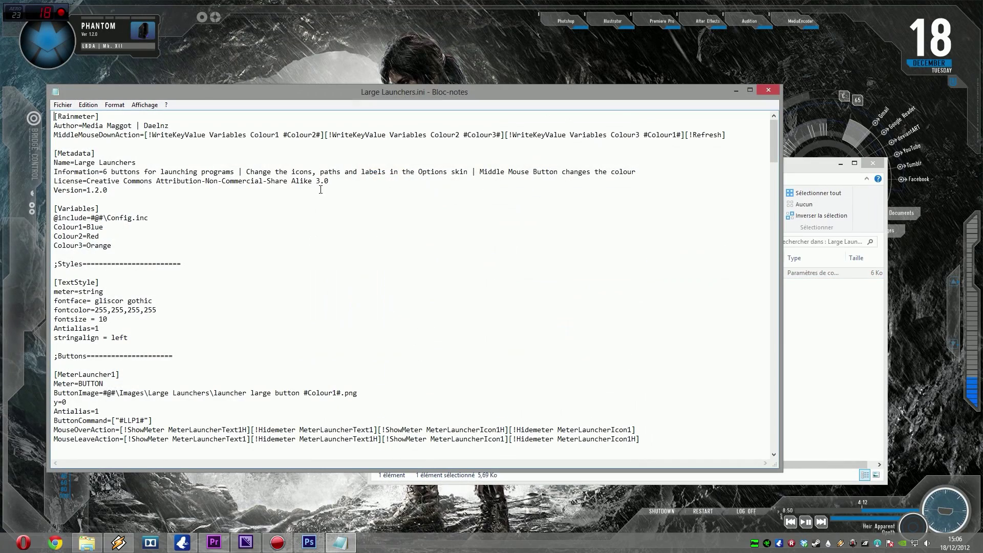
click(768, 91)
Open Large Launchers.ini in Notepad++ and go to the start of the file
right_click(533, 276)
click(559, 328)
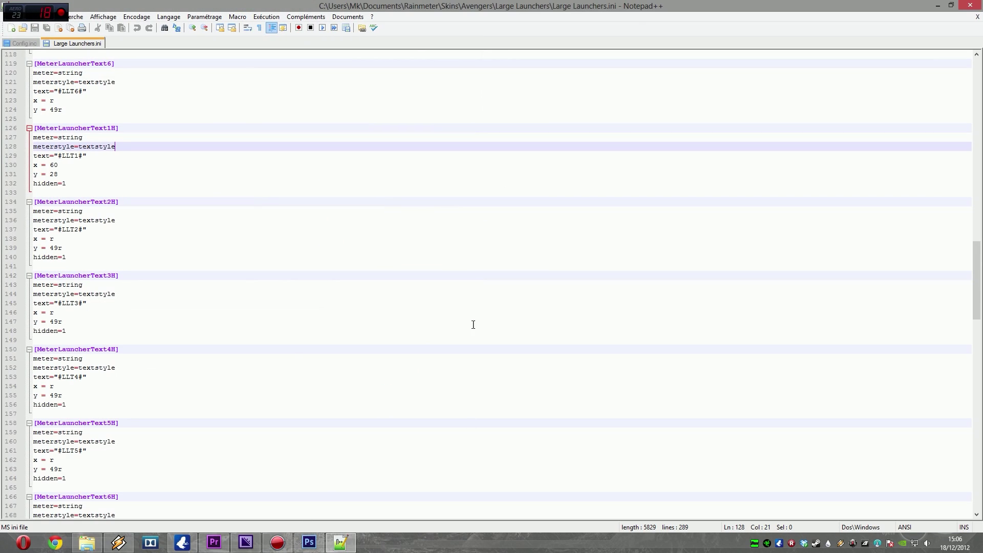
click(230, 223)
scroll(231, 222, up, 20)
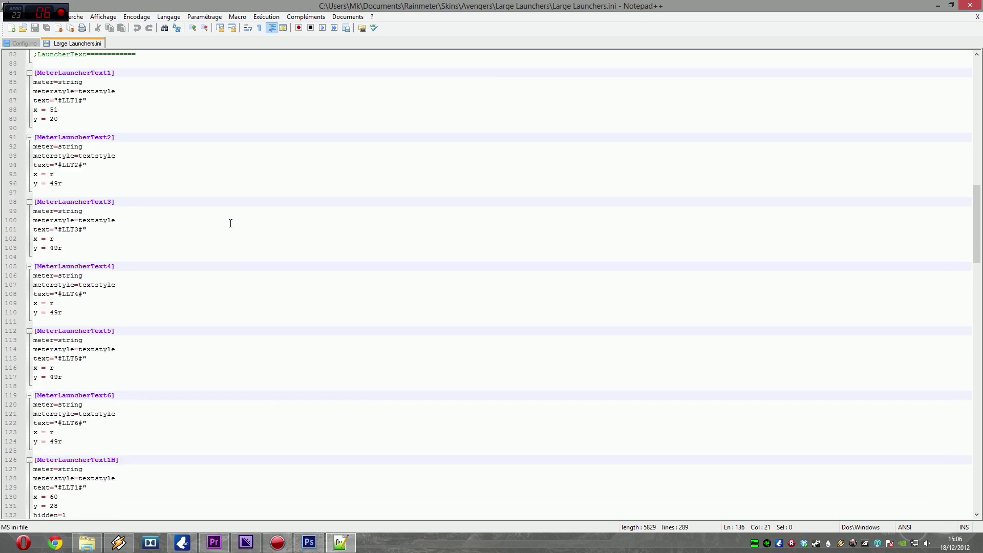
scroll(225, 207, up, 3)
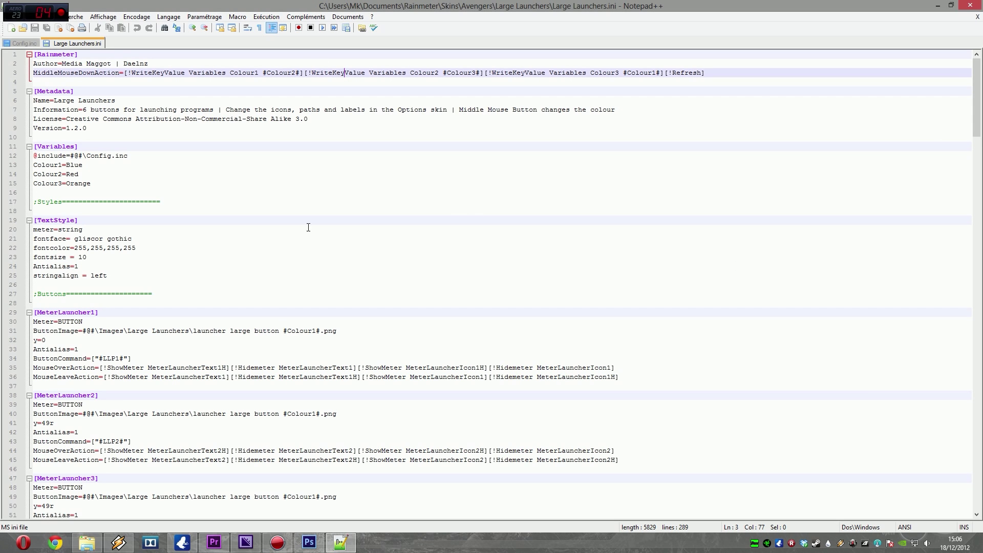
Examine the text style, launcher button and launcher text sections, down to the hidden hover text meters
scroll(251, 225, down, 5)
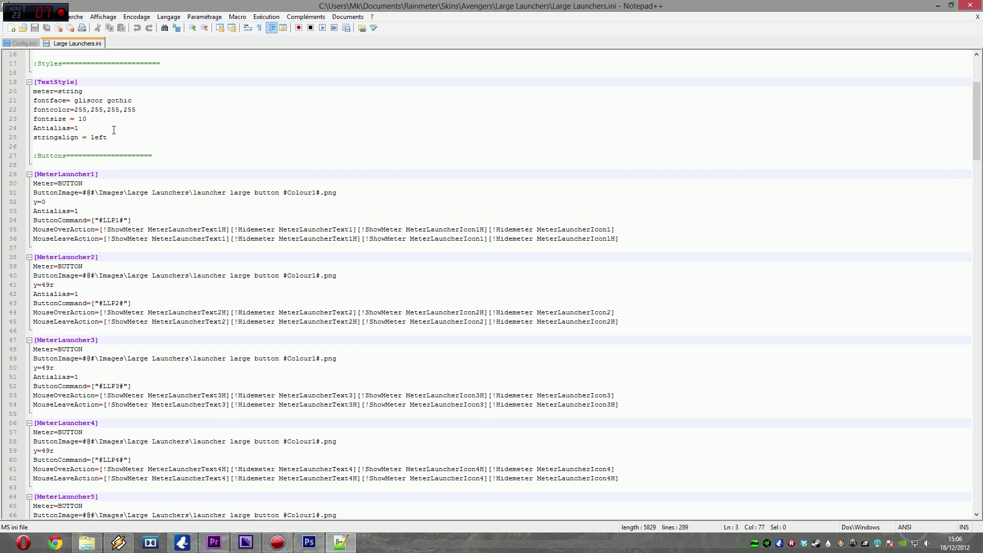
scroll(100, 190, down, 7)
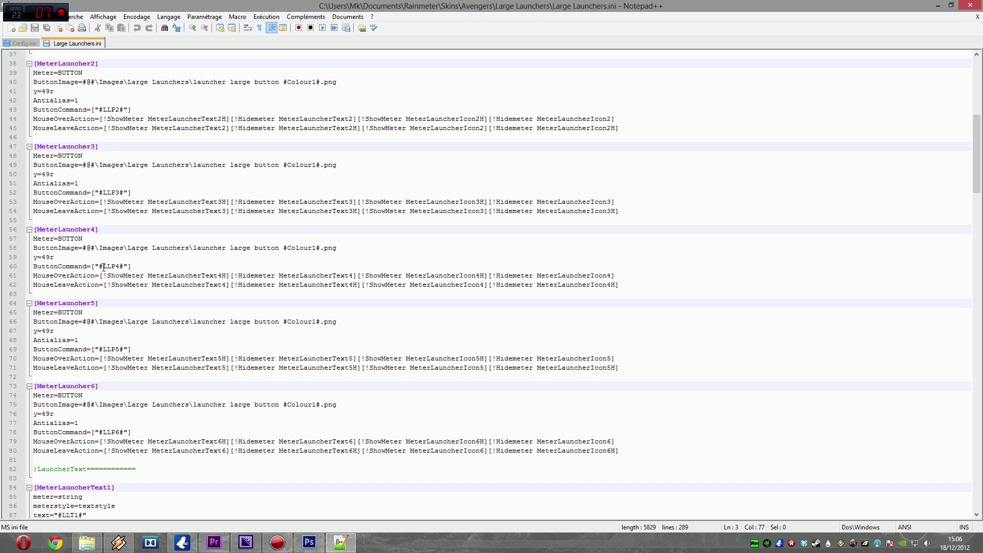
scroll(130, 178, down, 9)
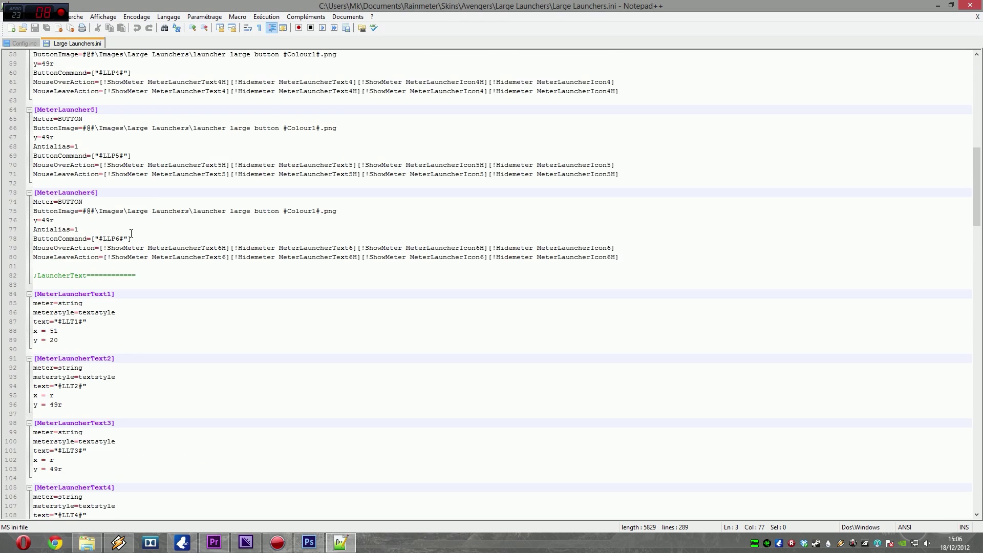
click(162, 234)
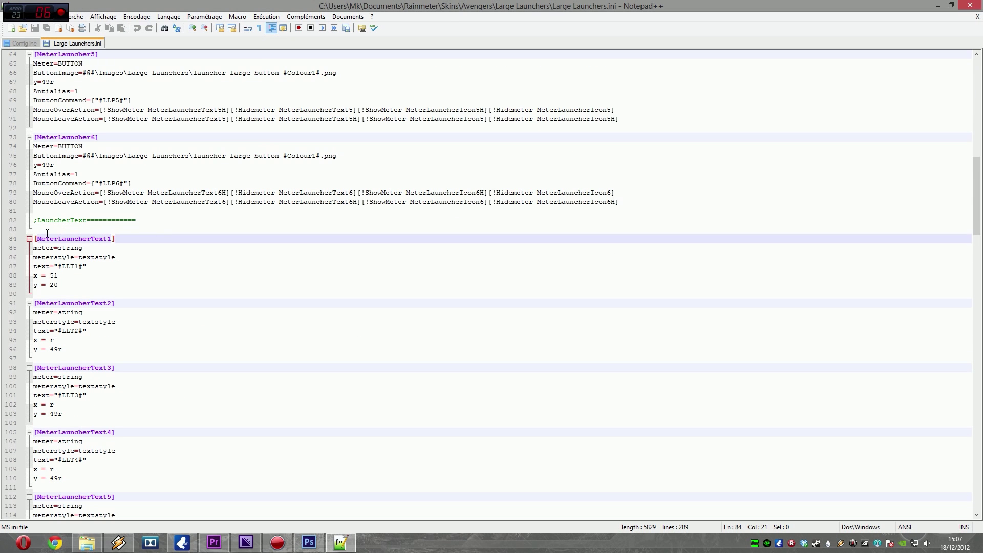
scroll(138, 220, down, 17)
click(125, 155)
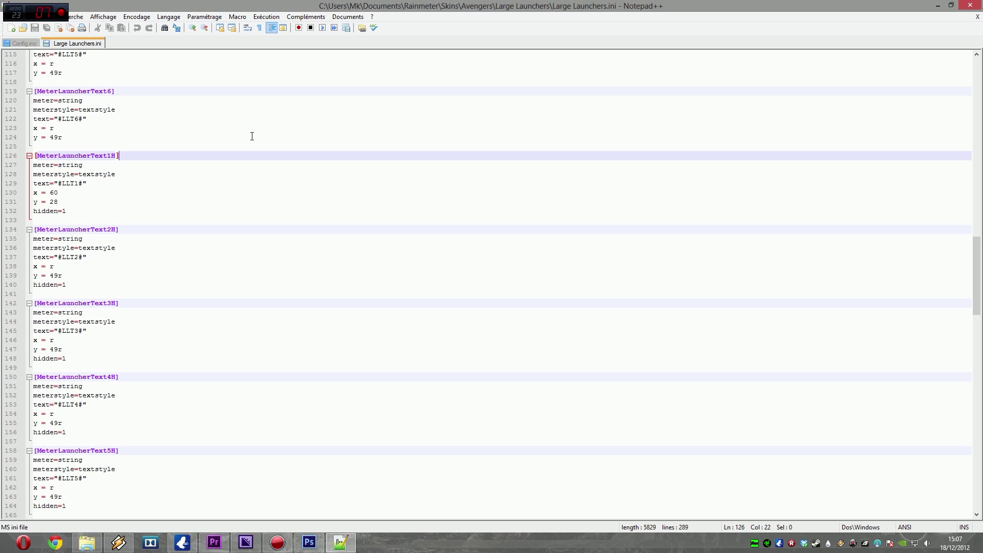
scroll(246, 233, down, 3)
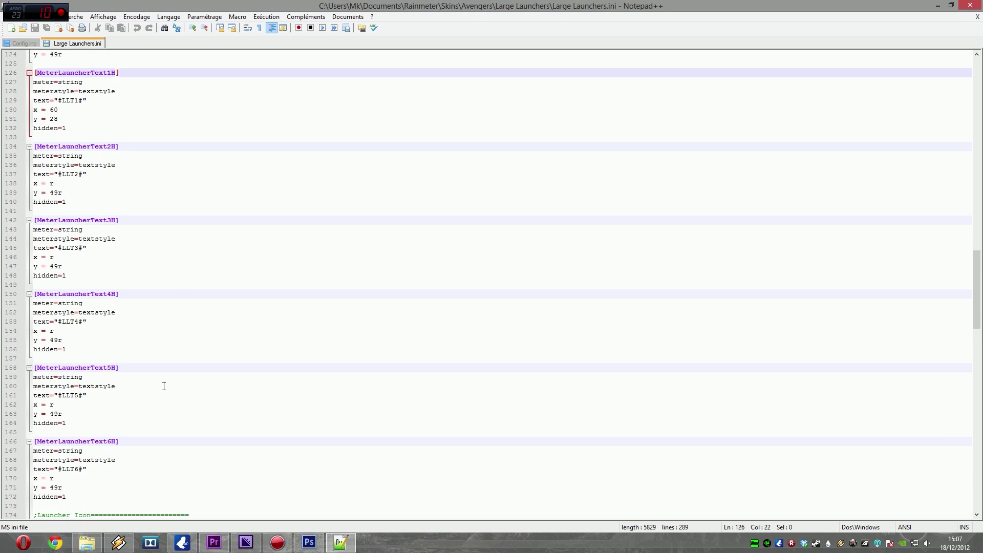
scroll(163, 382, down, 2)
scroll(169, 392, up, 6)
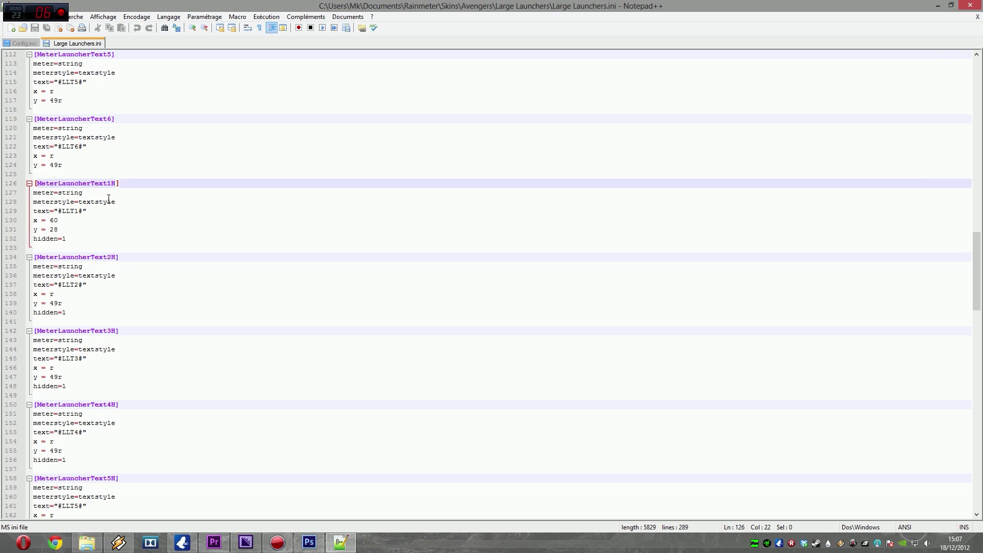
Set MeterLauncherText1H to x = 51 and y = 20 to match MeterLauncherText1, save the file and refresh the Large Launchers skin
drag(318, 6, 464, 52)
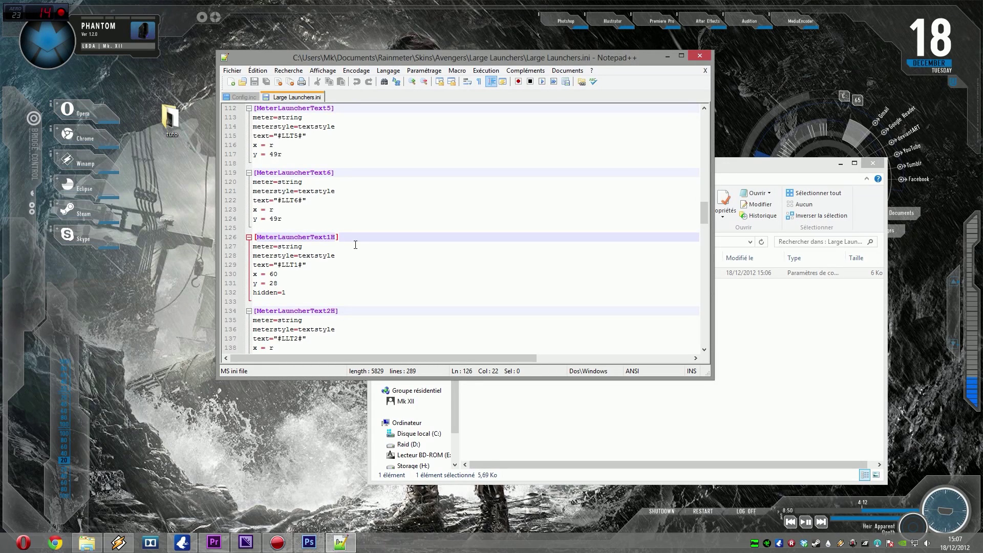
click(288, 274)
scroll(296, 236, up, 9)
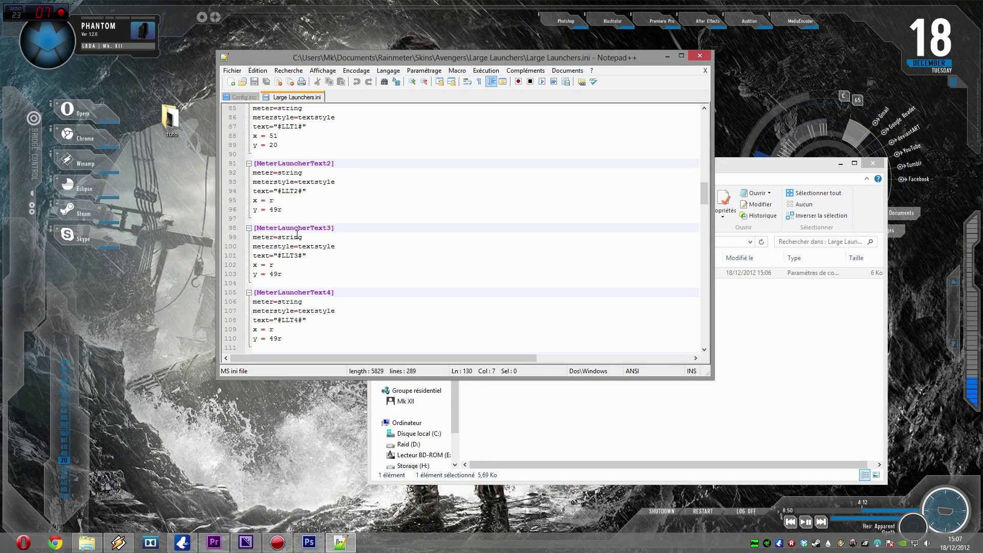
scroll(297, 205, up, 1)
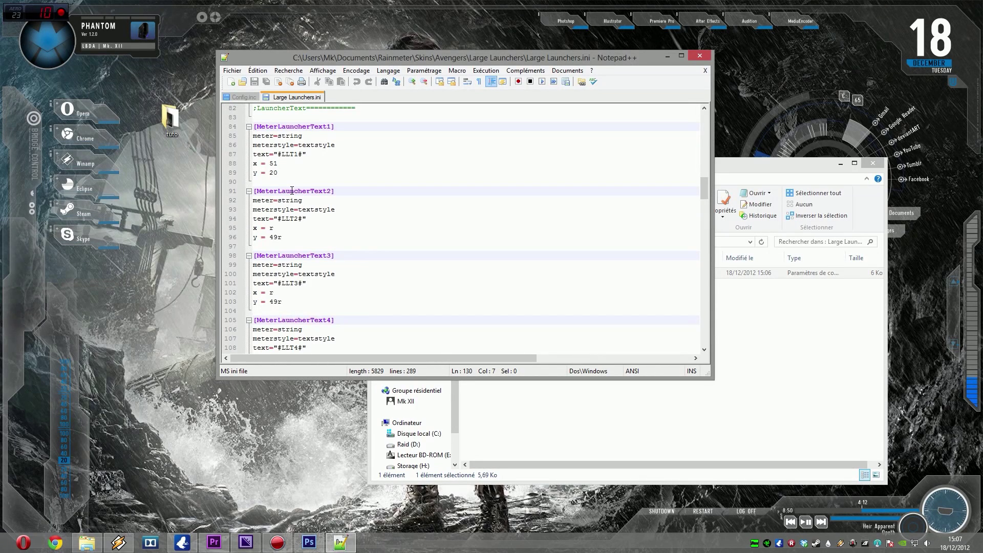
scroll(292, 190, down, 13)
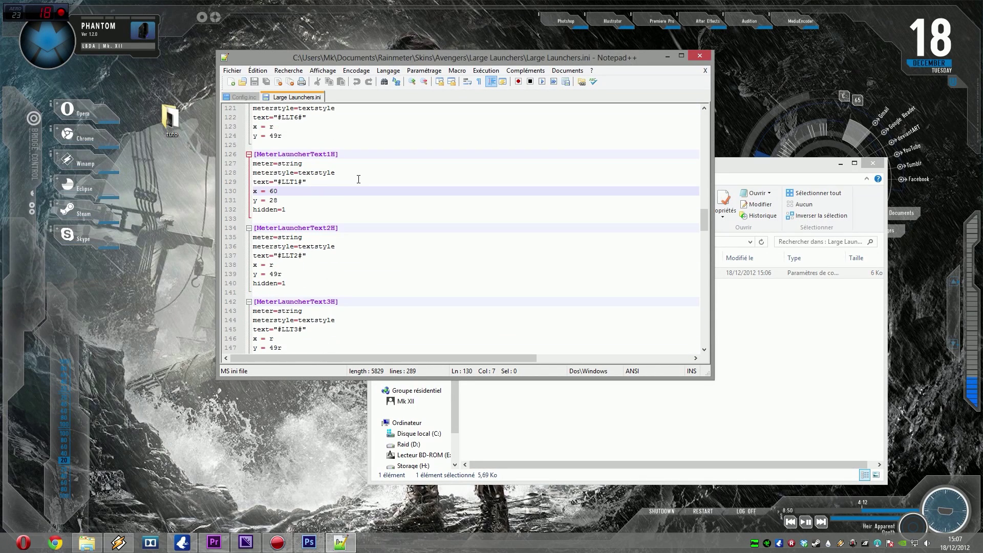
key(BackSpace)
key(BackSpace)
key(Down)
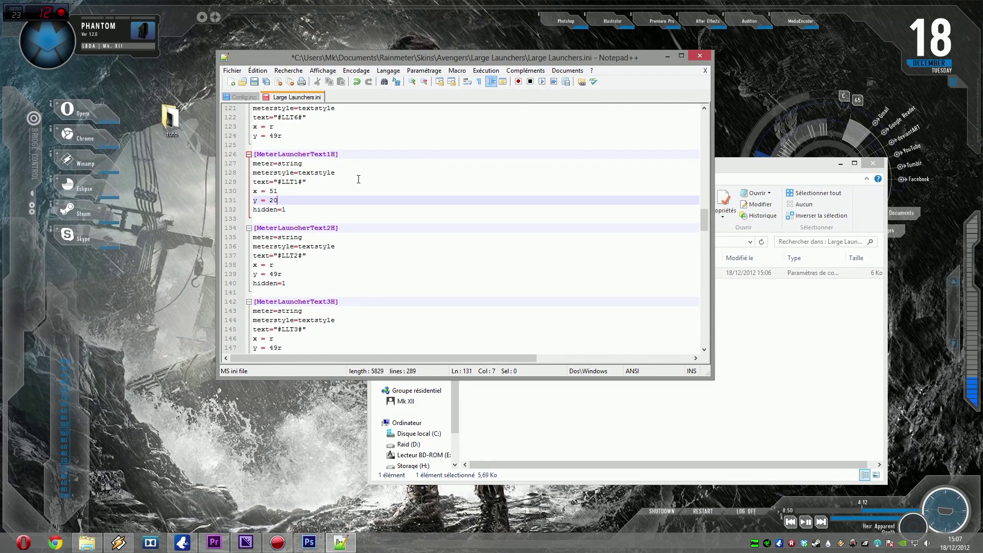
key(ctrl+s)
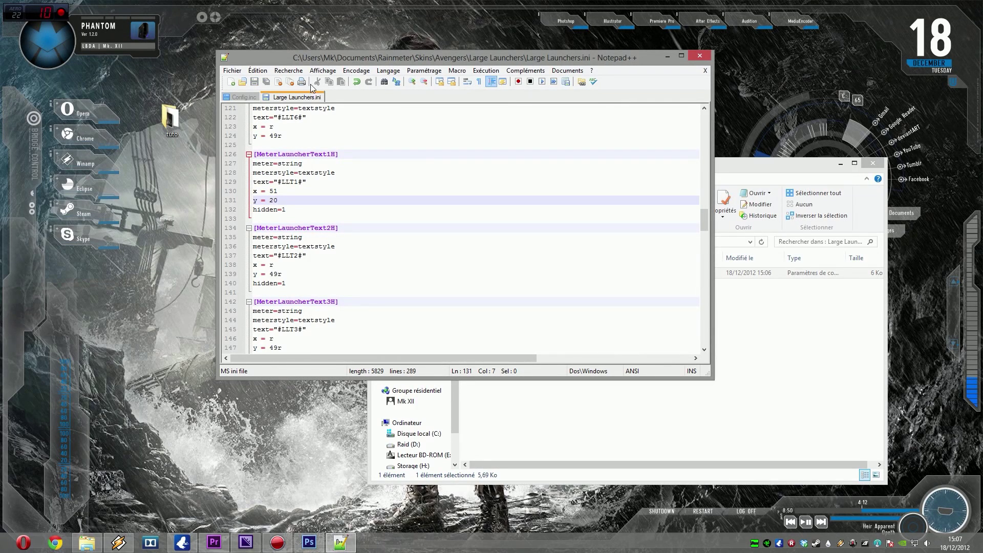
right_click(80, 115)
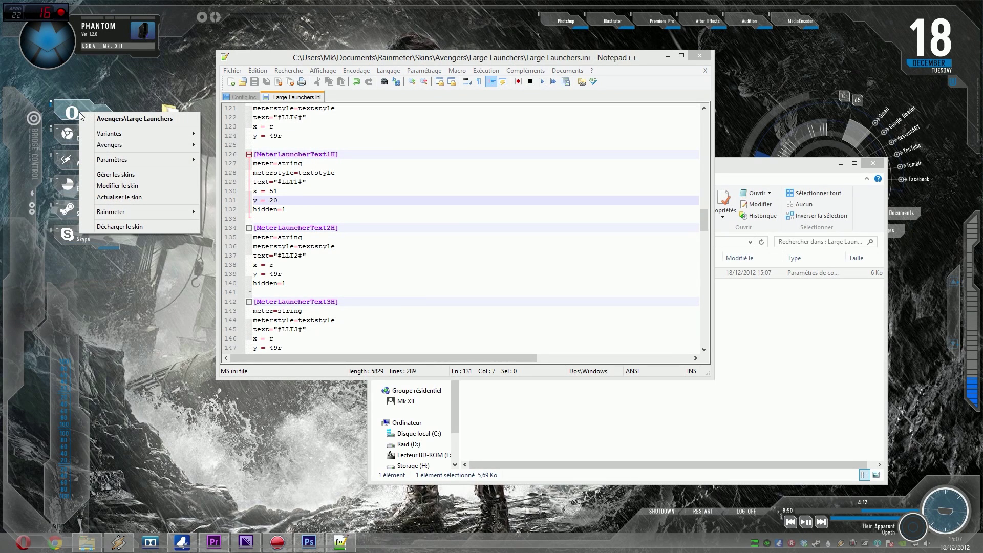
click(123, 198)
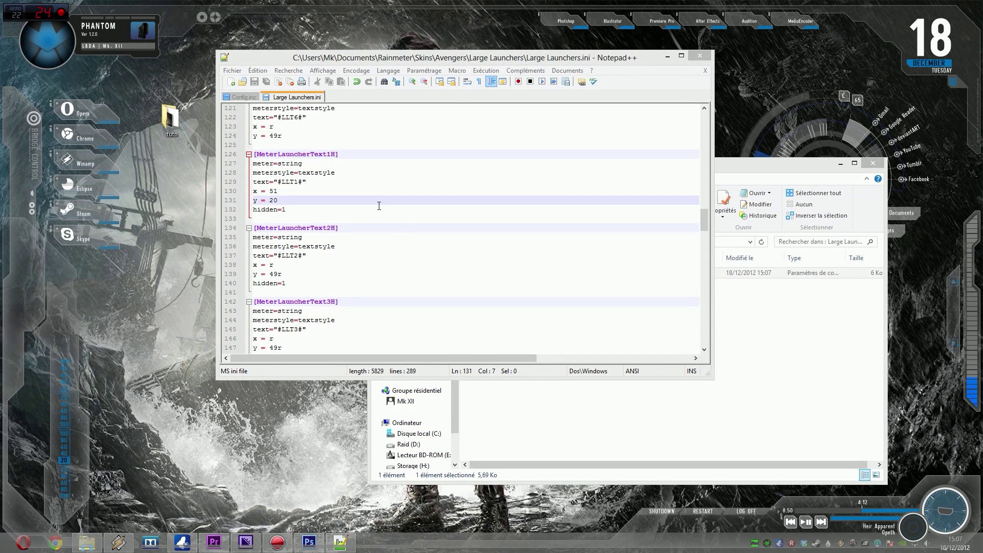
Set MeterLauncherIcon1H to x=21 and y=5 to match MeterLauncherIcon1, and save the ini file
double_click(435, 56)
scroll(223, 281, down, 7)
scroll(223, 281, down, 6)
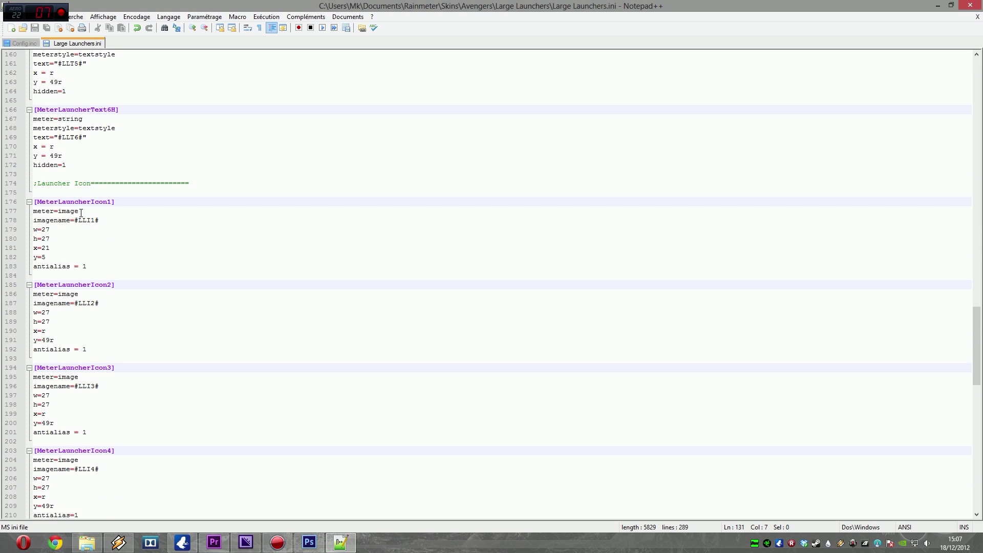
click(64, 249)
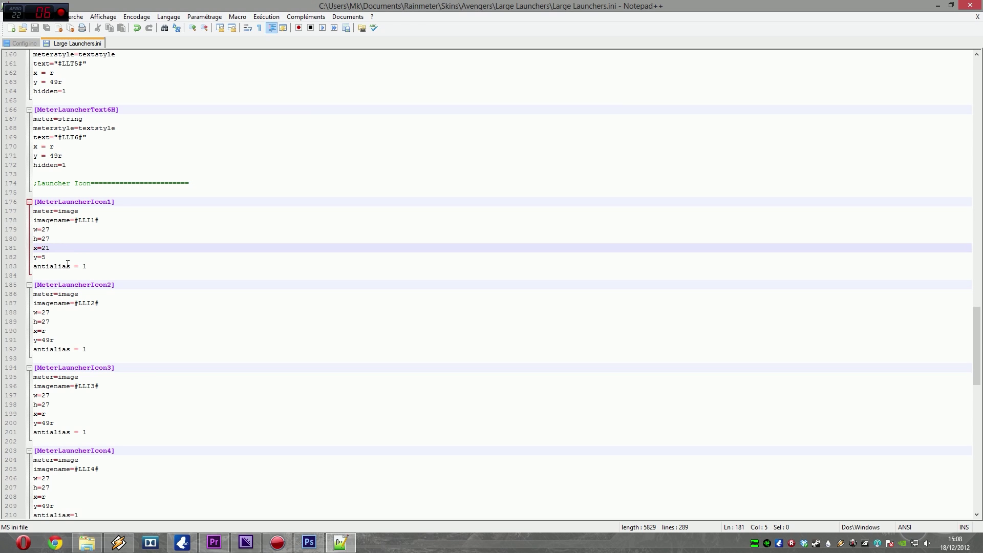
scroll(153, 256, down, 16)
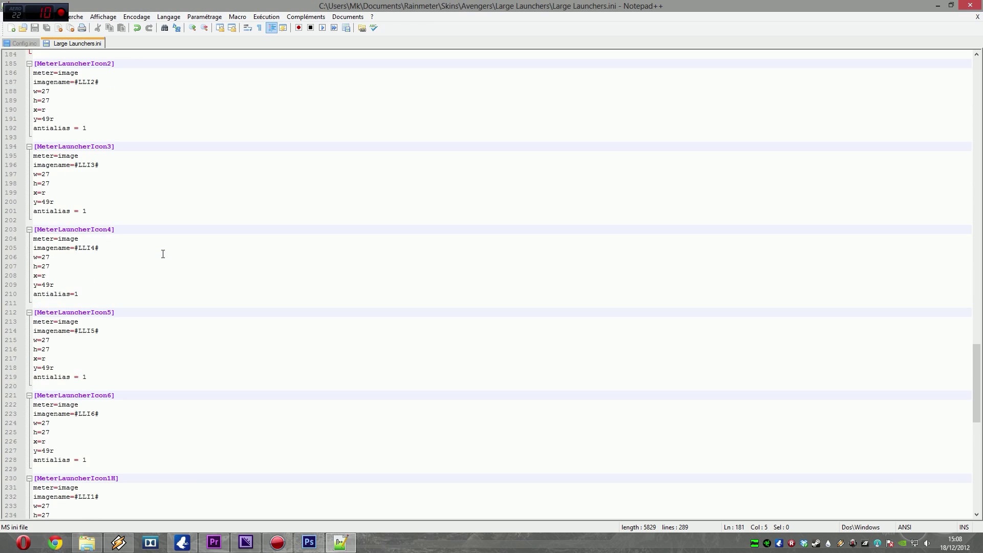
click(76, 302)
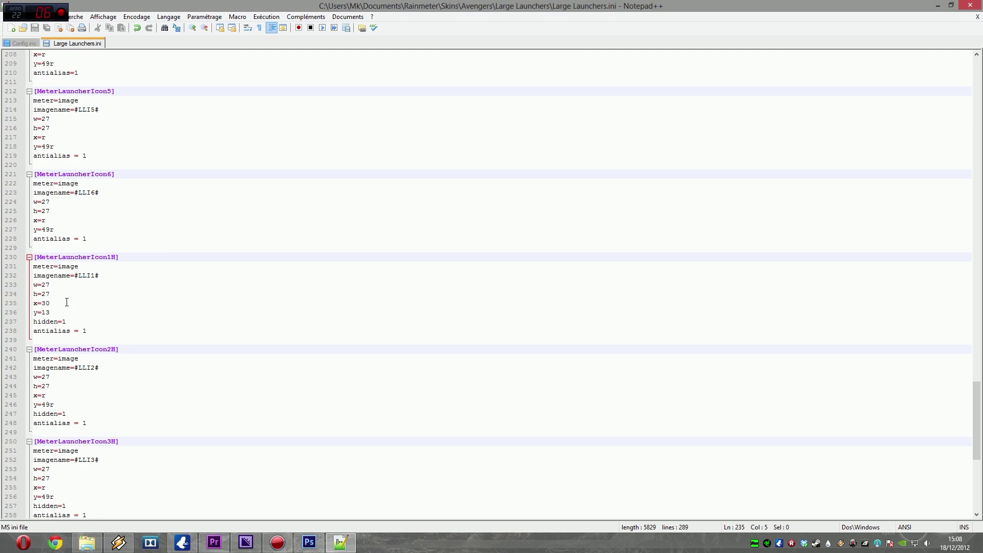
key(BackSpace)
key(BackSpace)
text(2)
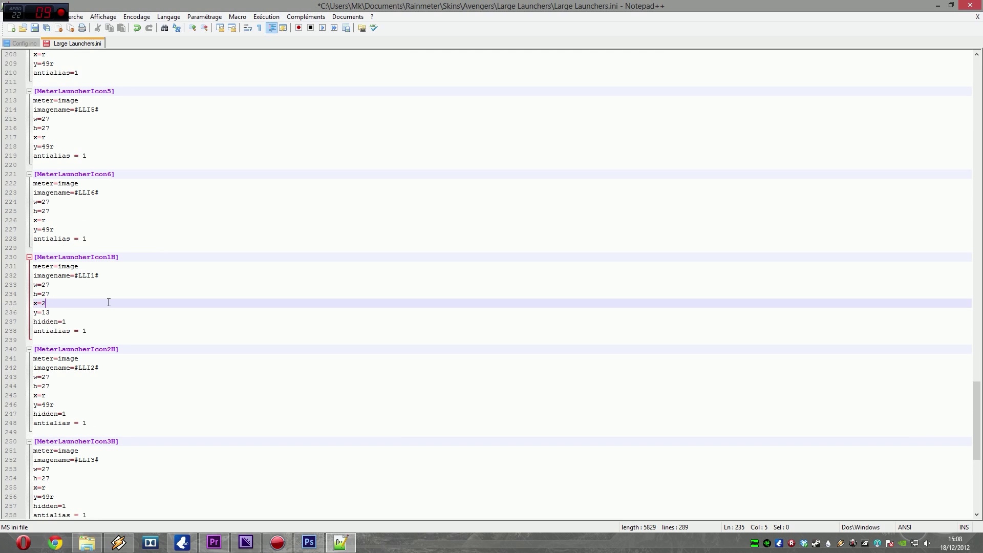
text(1)
key(Down)
key(ctrl+s)
Check the relative positions of the other hover icons, and return to the desktop to refresh the Large Launchers skin
click(84, 396)
click(78, 404)
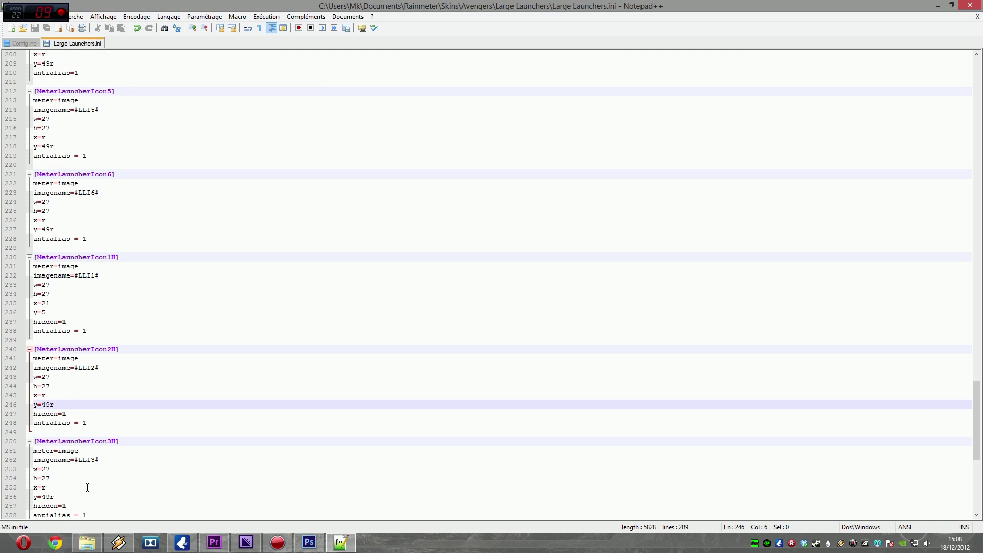
click(91, 489)
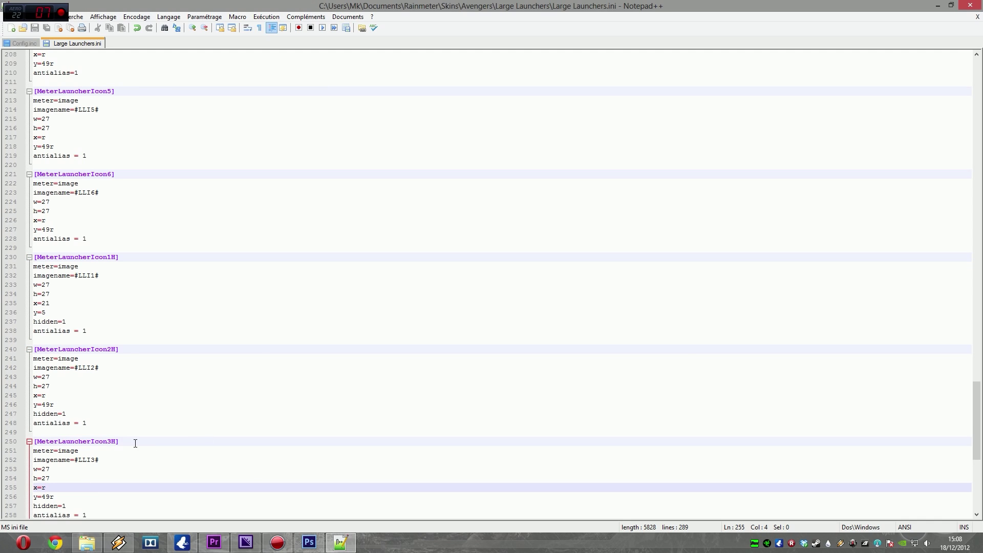
scroll(135, 476, down, 6)
scroll(138, 449, up, 8)
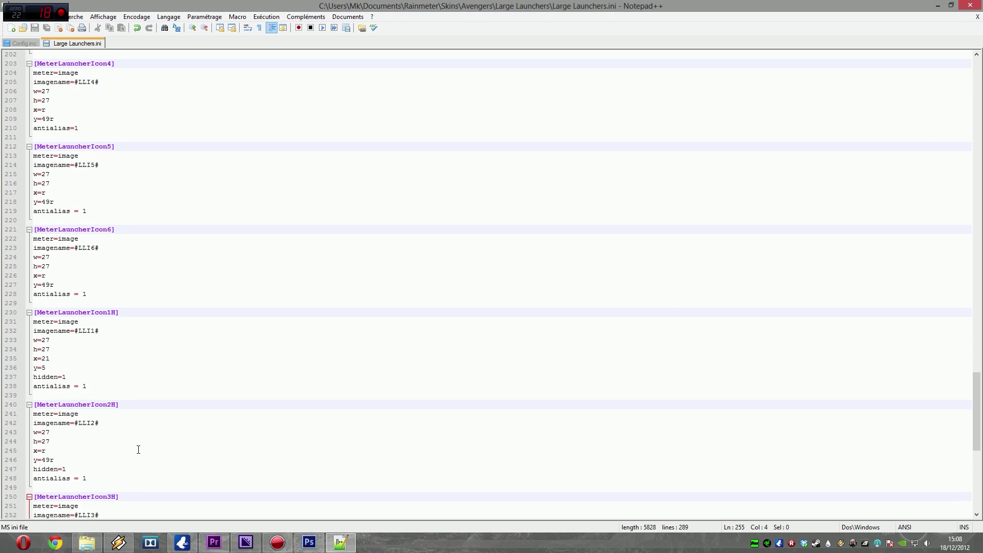
click(937, 6)
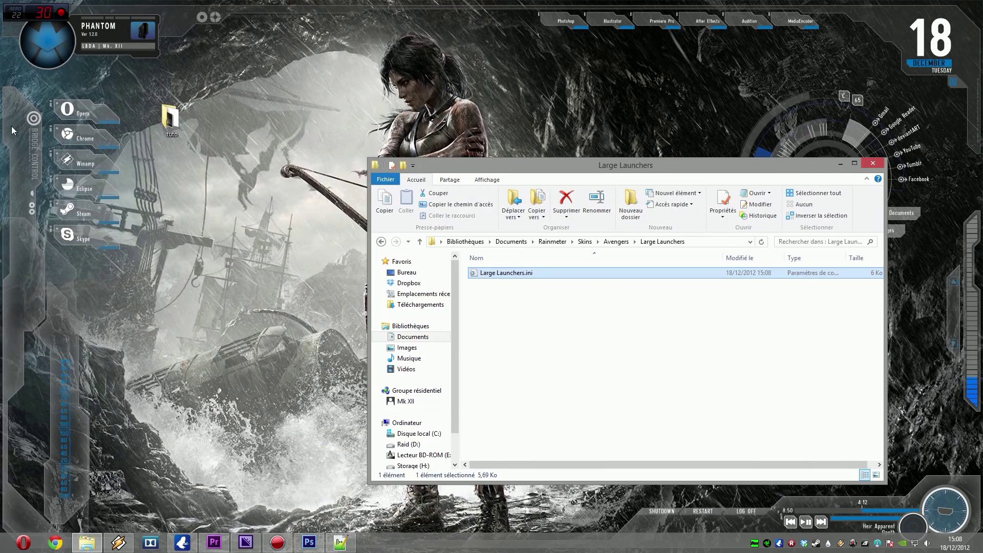
right_click(84, 103)
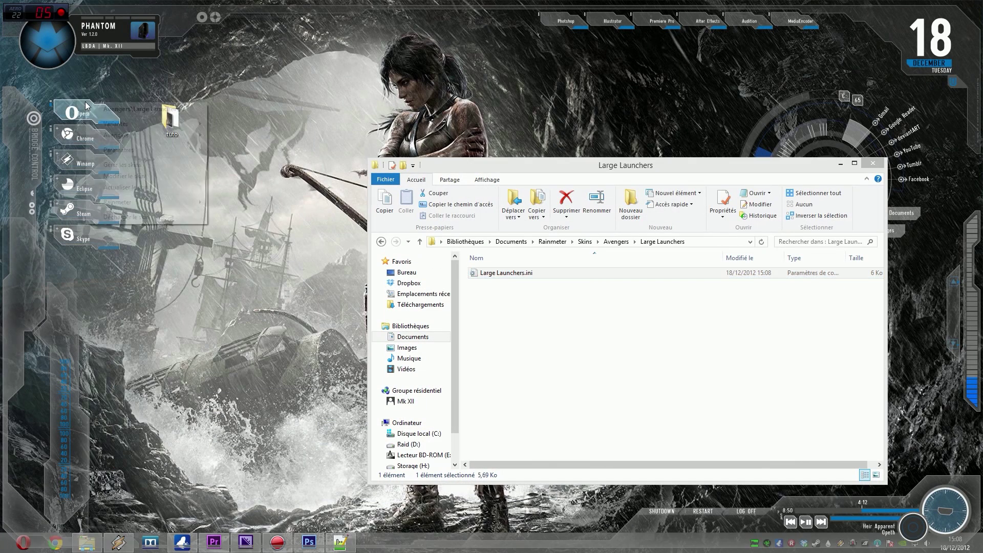
click(163, 188)
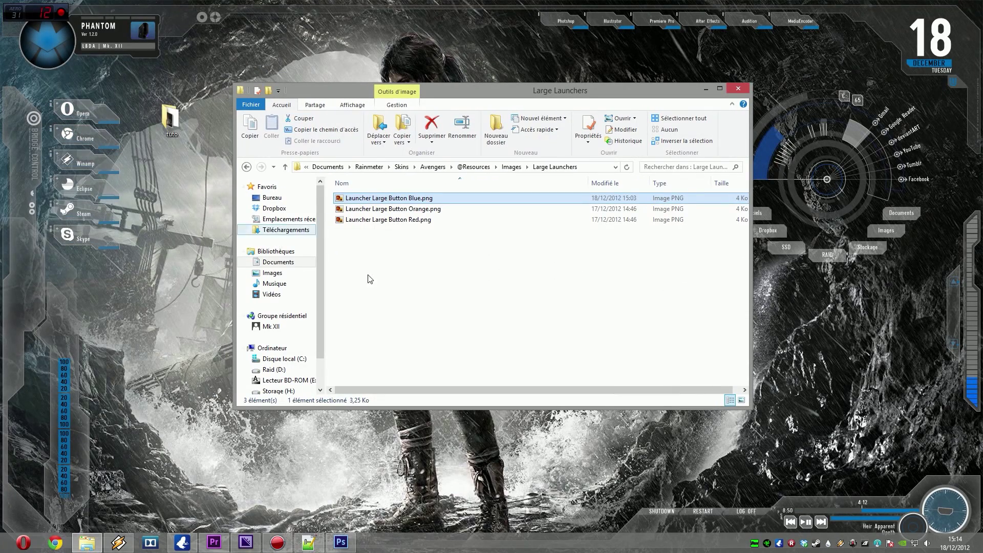
Switch to Photoshop and crop Launcher Large Button Blue.png at the buttons' lower edge, keeping the full width and removing the empty strip below
click(340, 541)
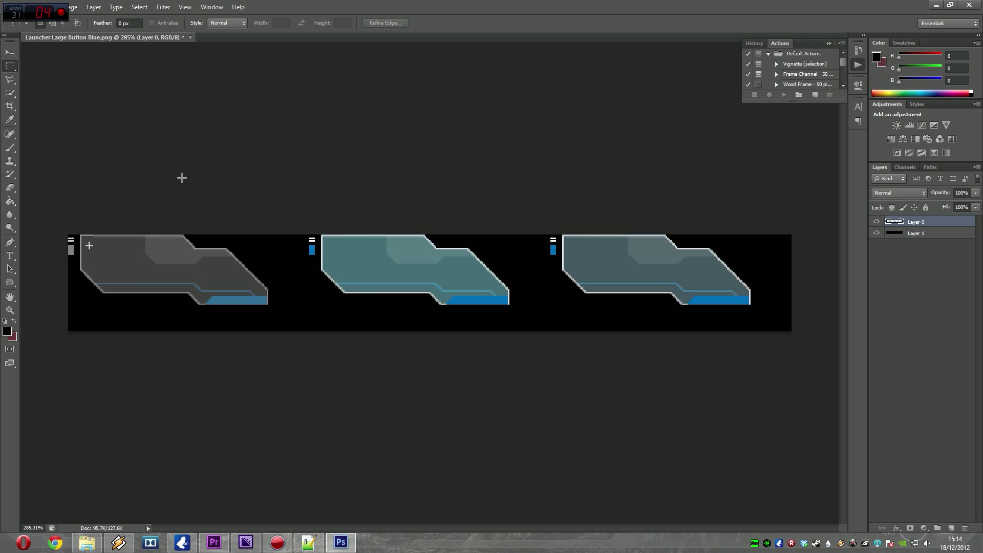
drag(58, 207, 797, 304)
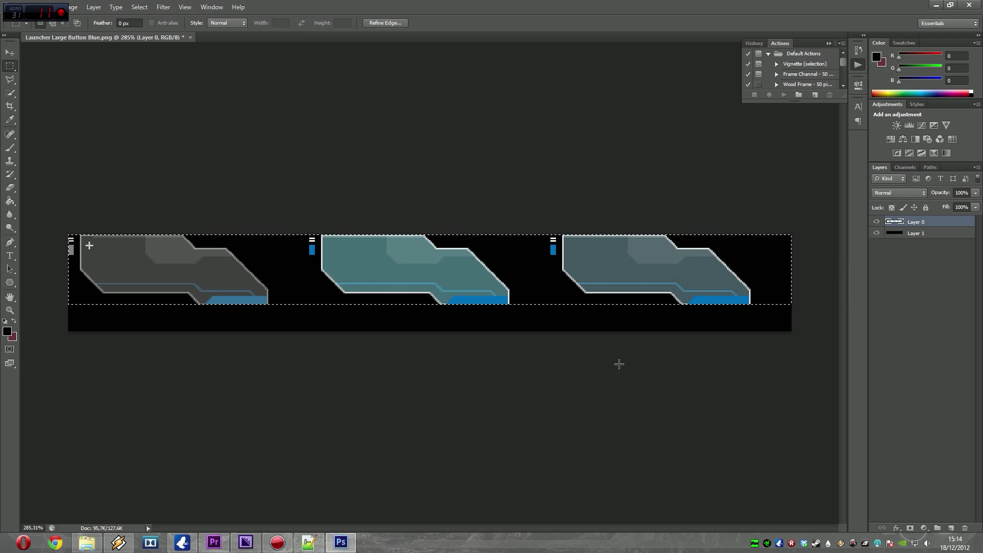
scroll(250, 293, up, 6)
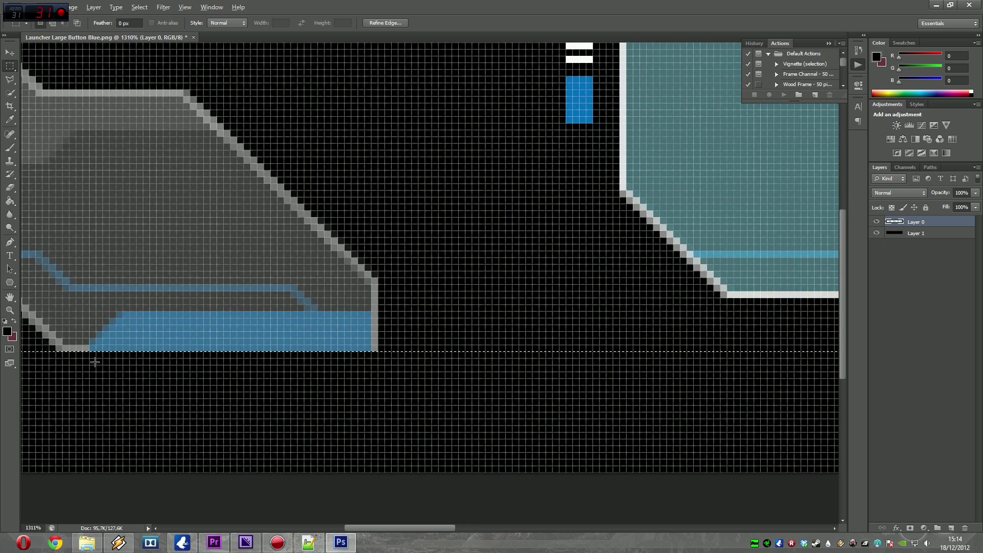
scroll(522, 327, down, 4)
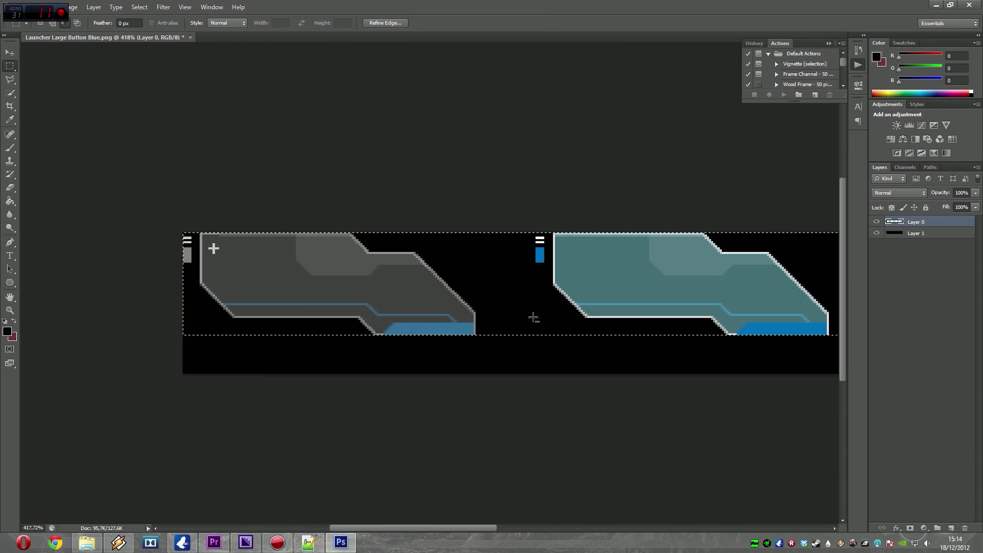
scroll(594, 318, down, 4)
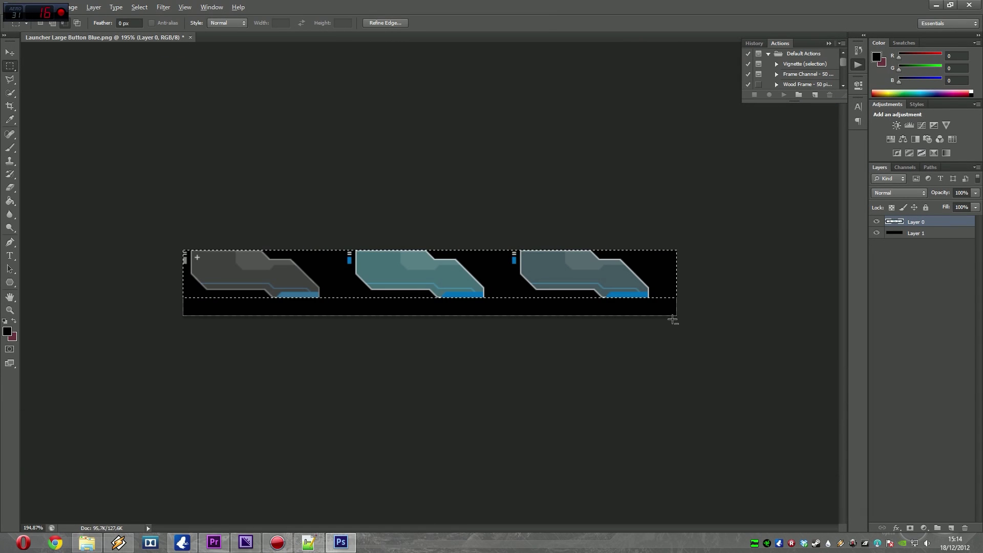
scroll(581, 269, up, 2)
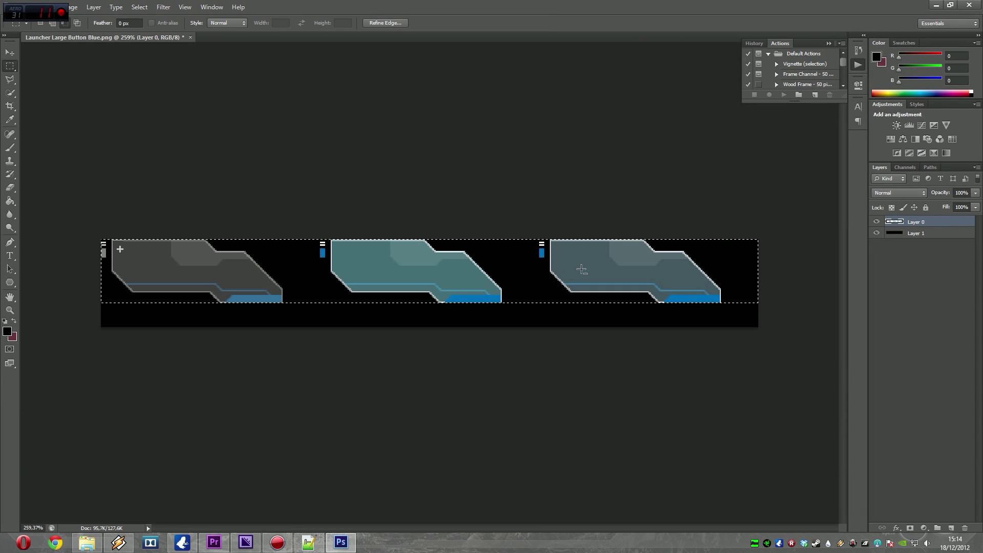
click(73, 8)
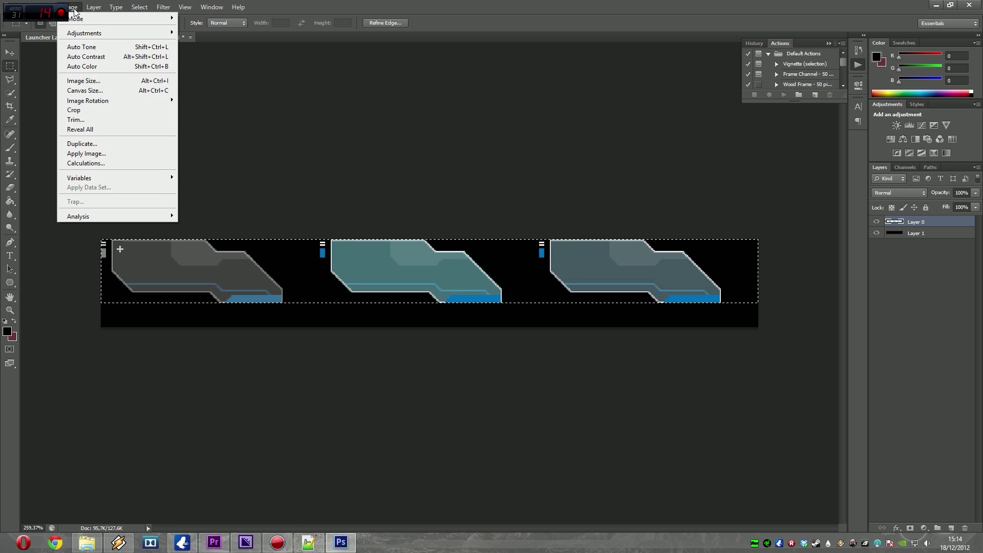
click(75, 110)
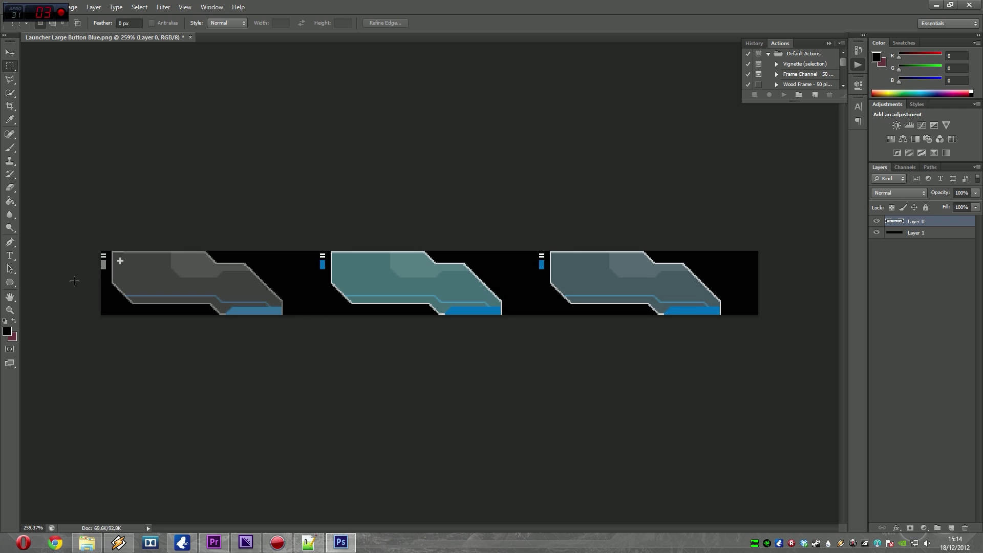
Hide the black background Layer 1 and save the image as a PNG, replacing Launcher Large Button Blue.png in the Large Launchers folder
click(875, 233)
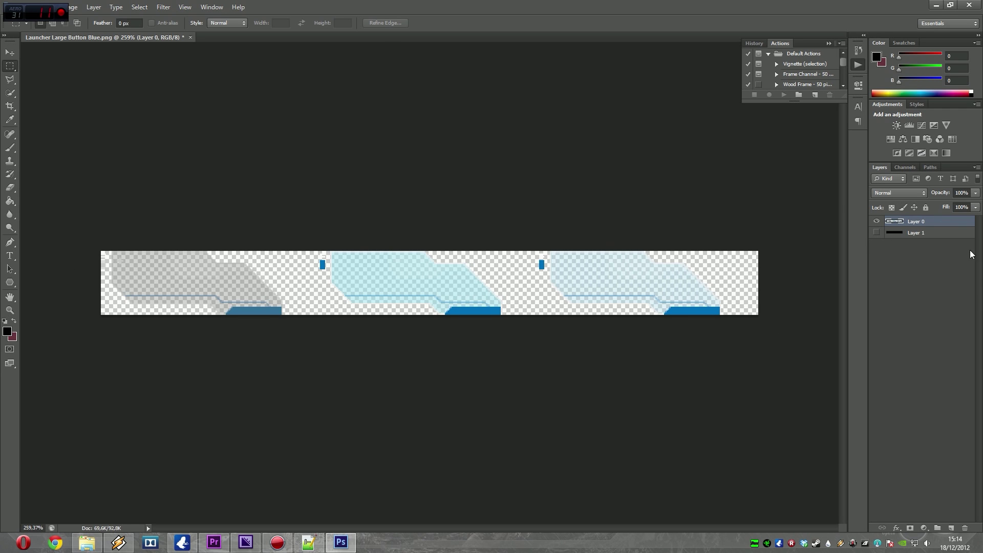
key(ctrl+shift+s)
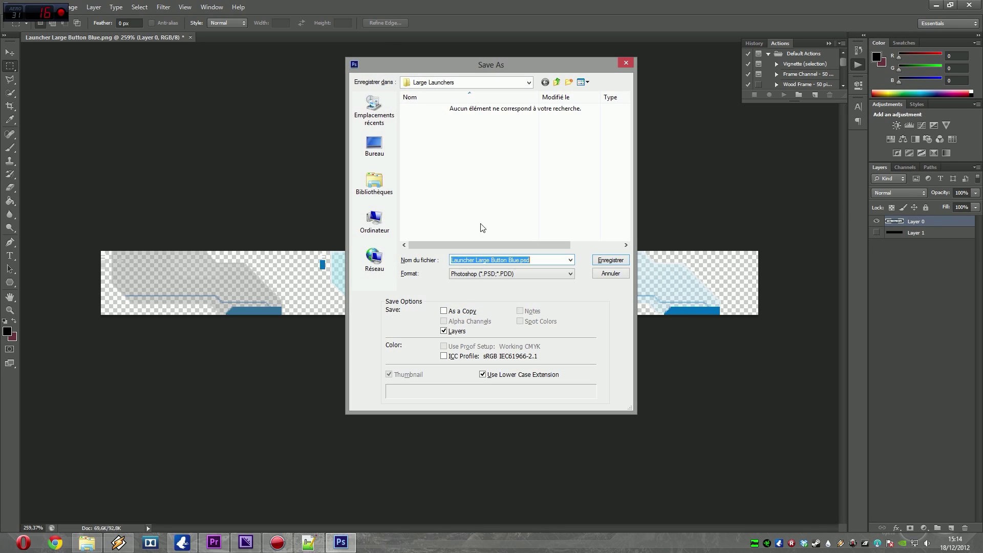
click(504, 274)
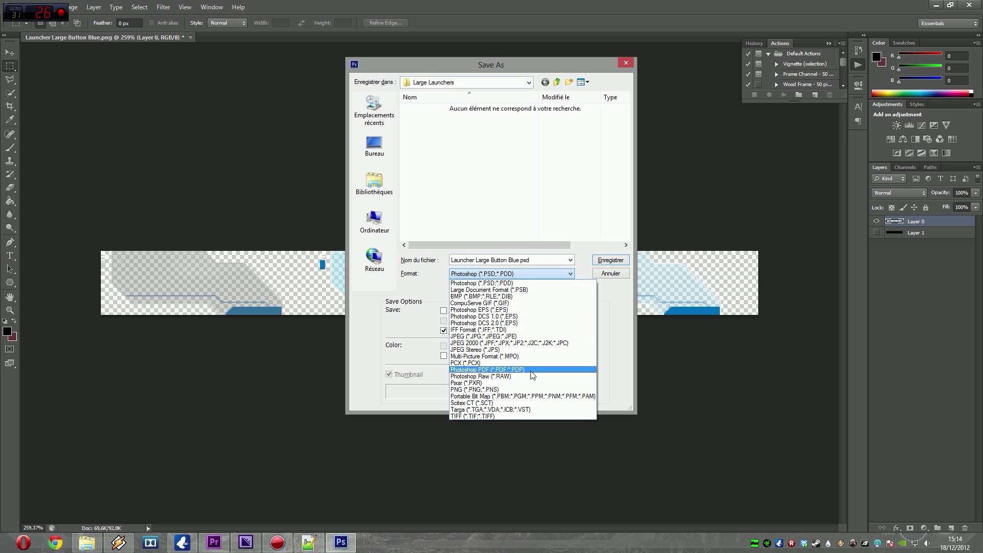
click(519, 390)
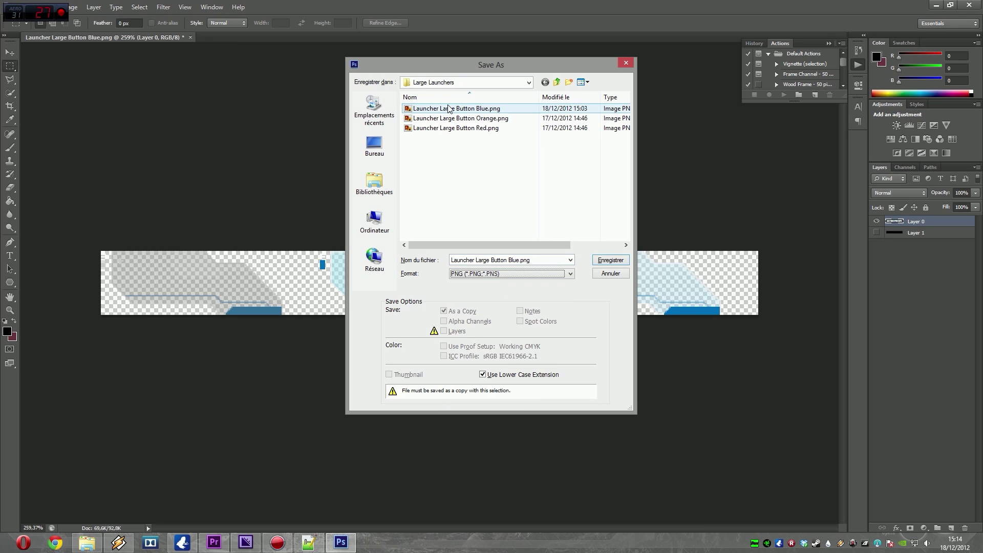
click(605, 260)
click(470, 204)
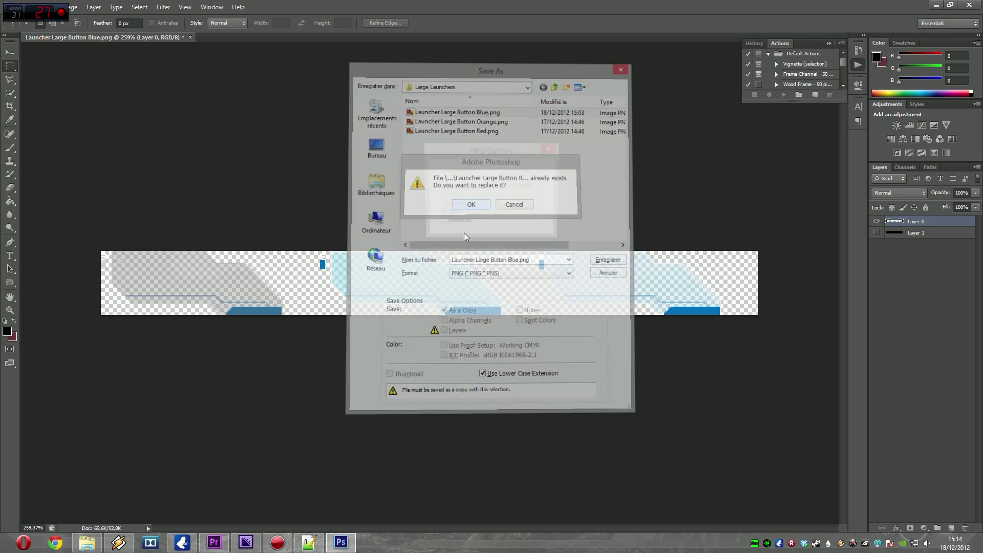
key(Return)
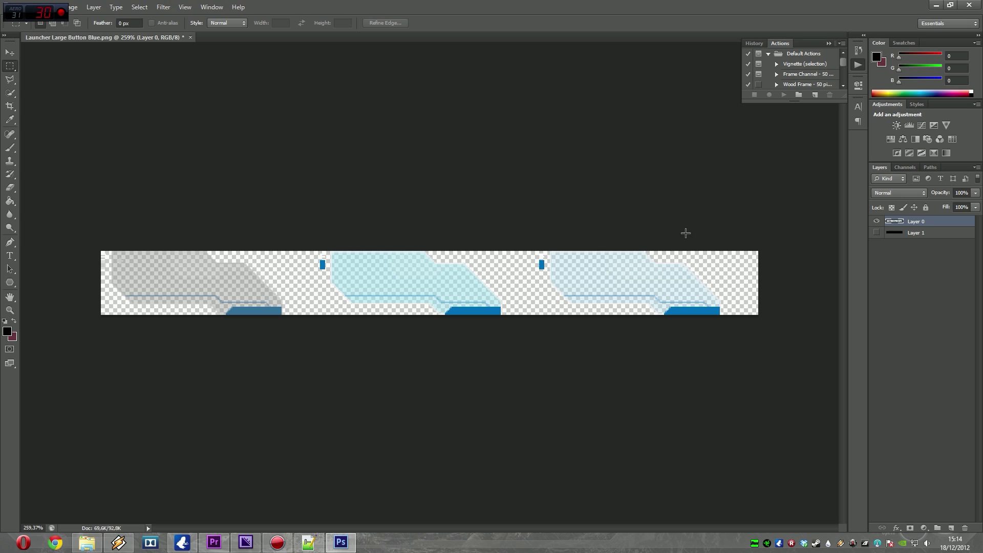
Return to the desktop, refresh the Large Launchers skin and close the Large Launchers images folder window
click(930, 5)
right_click(84, 103)
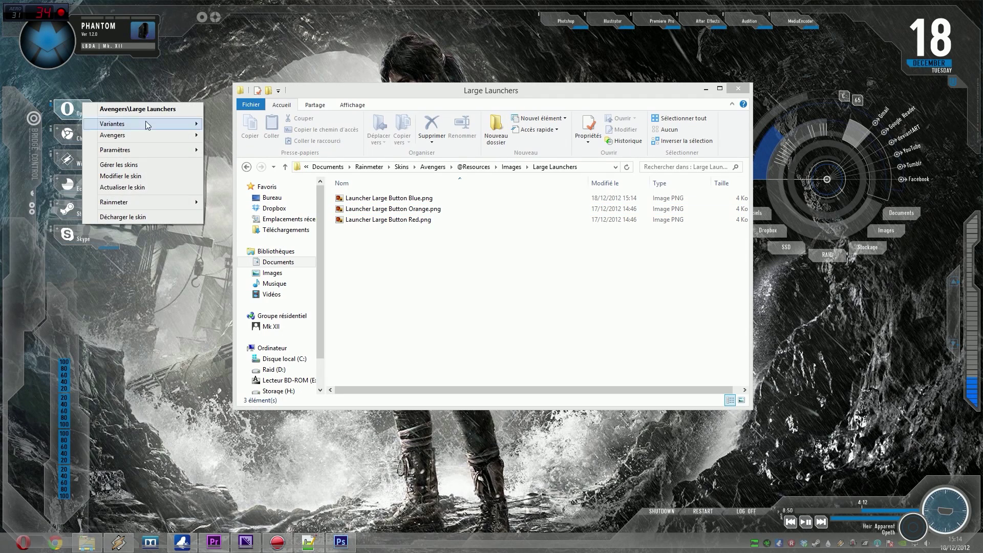
click(149, 187)
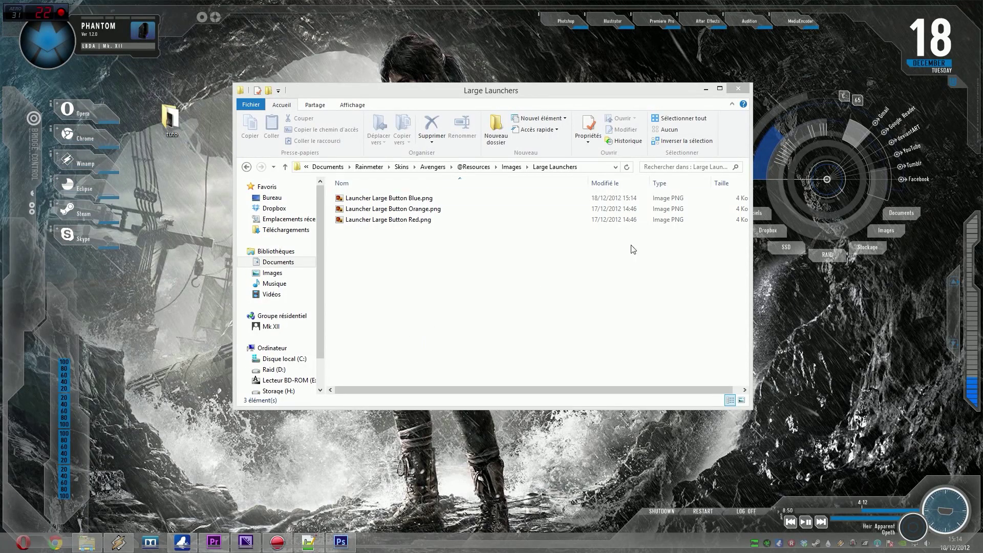
click(736, 89)
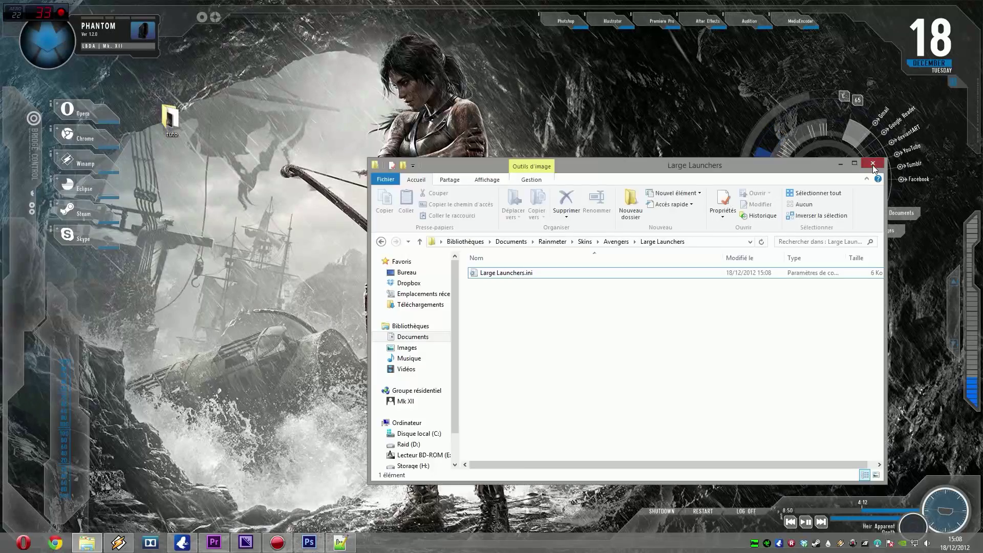